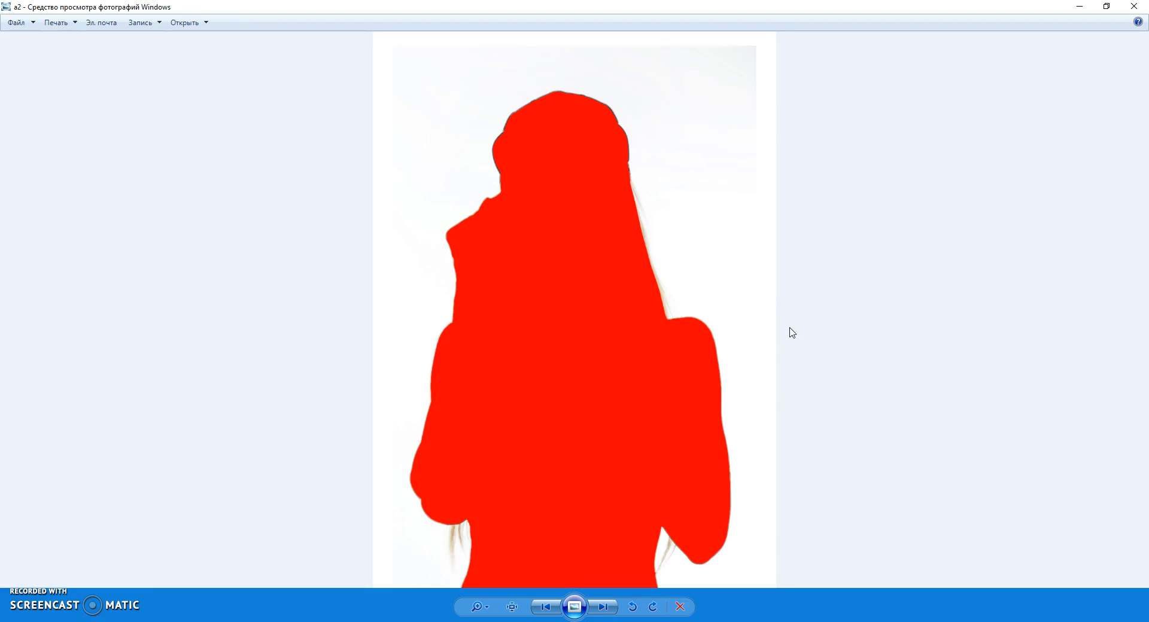
- Browse the example images from the Tatoo Girl poster through to the finished Mafia New York poster
click(783, 333)
key(Right)
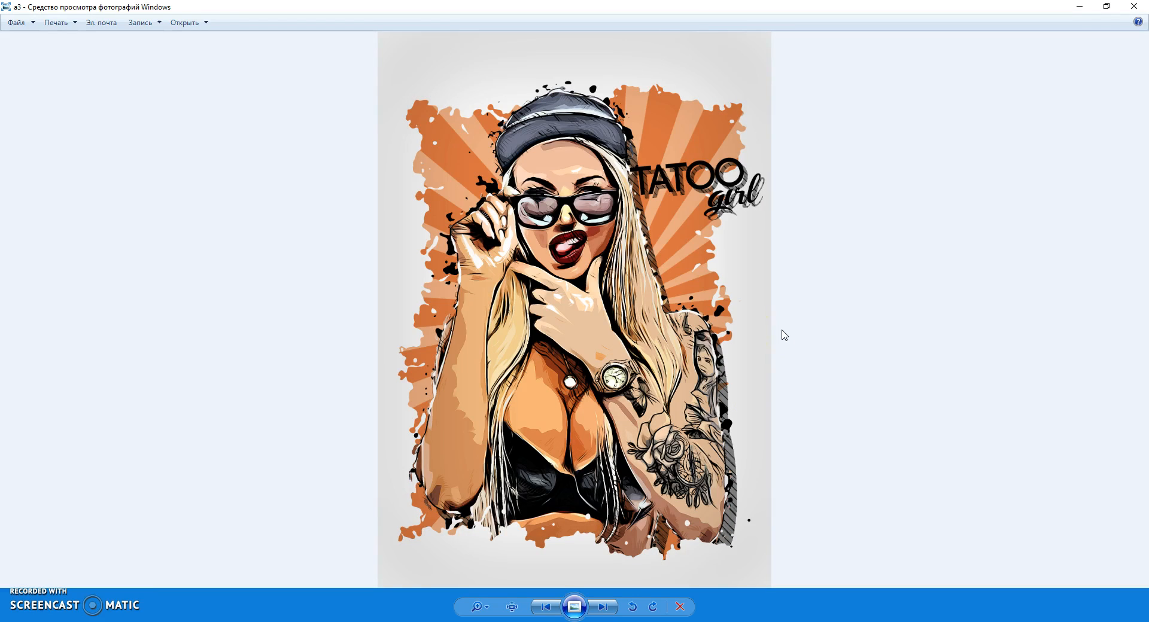
key(Right)
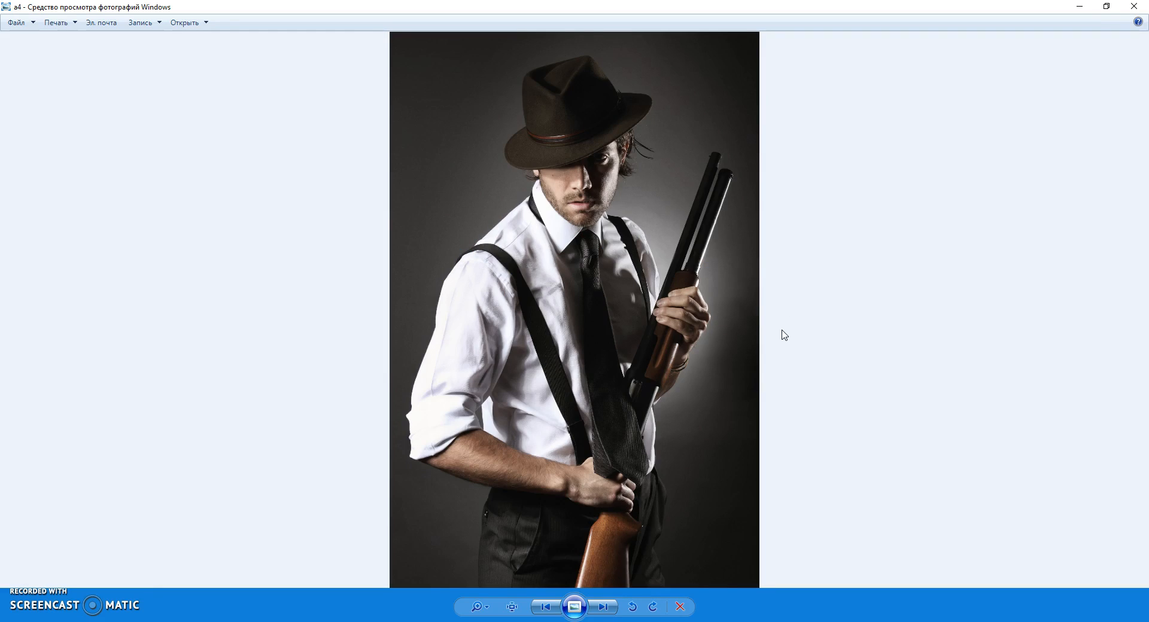
key(Right)
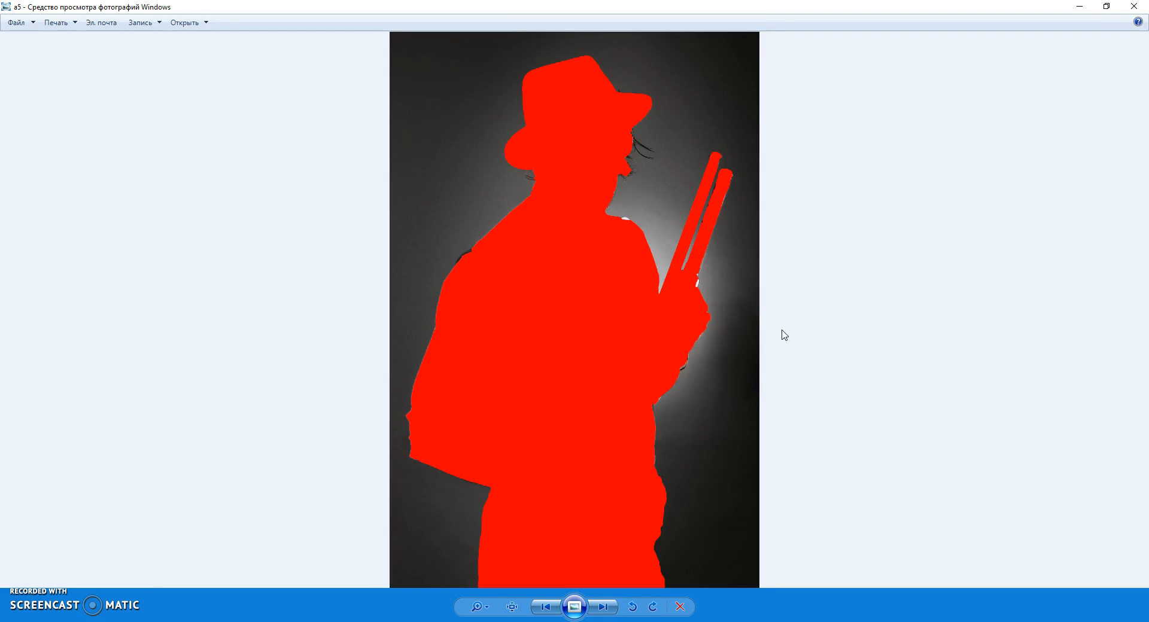
key(Right)
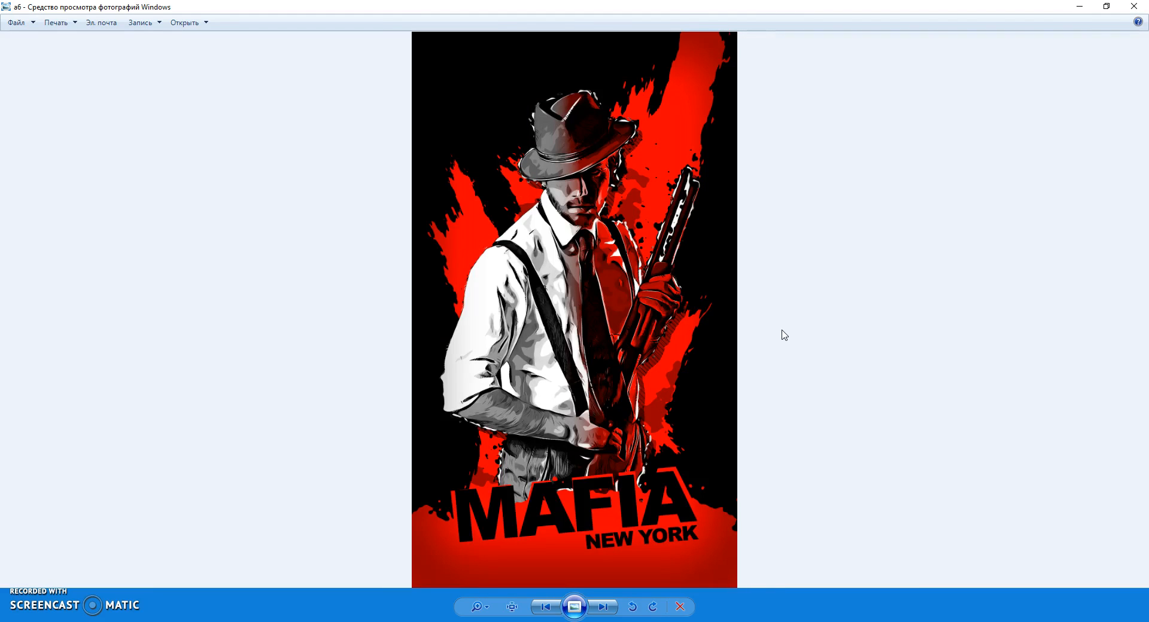
- View the woman's portrait photo and its masked version, ending on the finished Portrait Sketch artwork
key(Right)
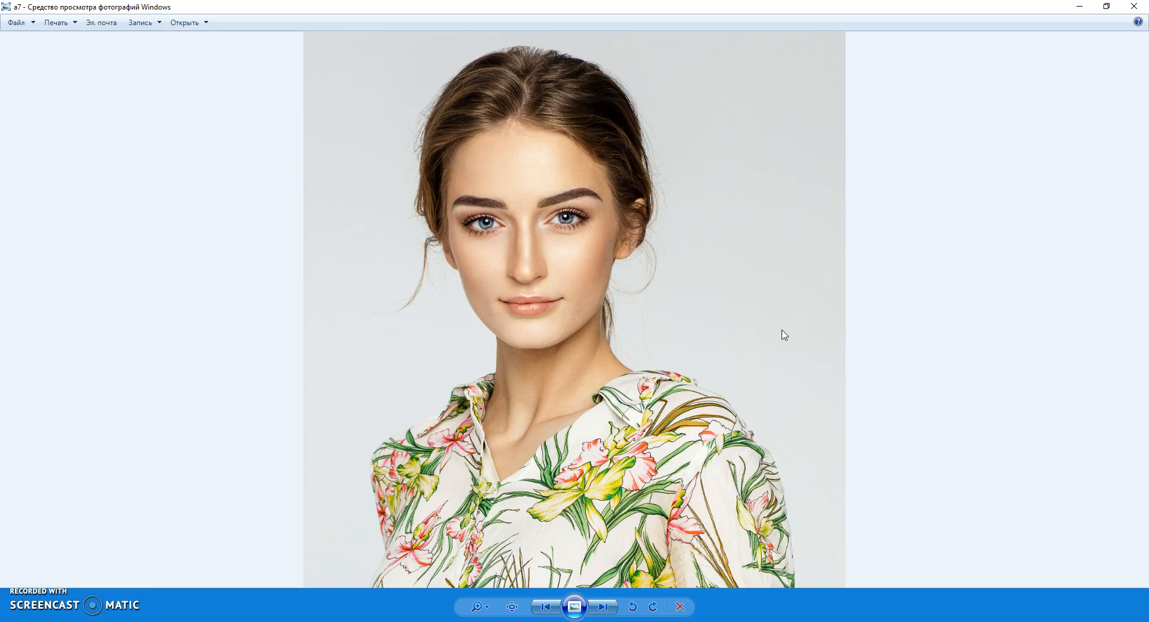
key(Right)
click(801, 333)
key(Right)
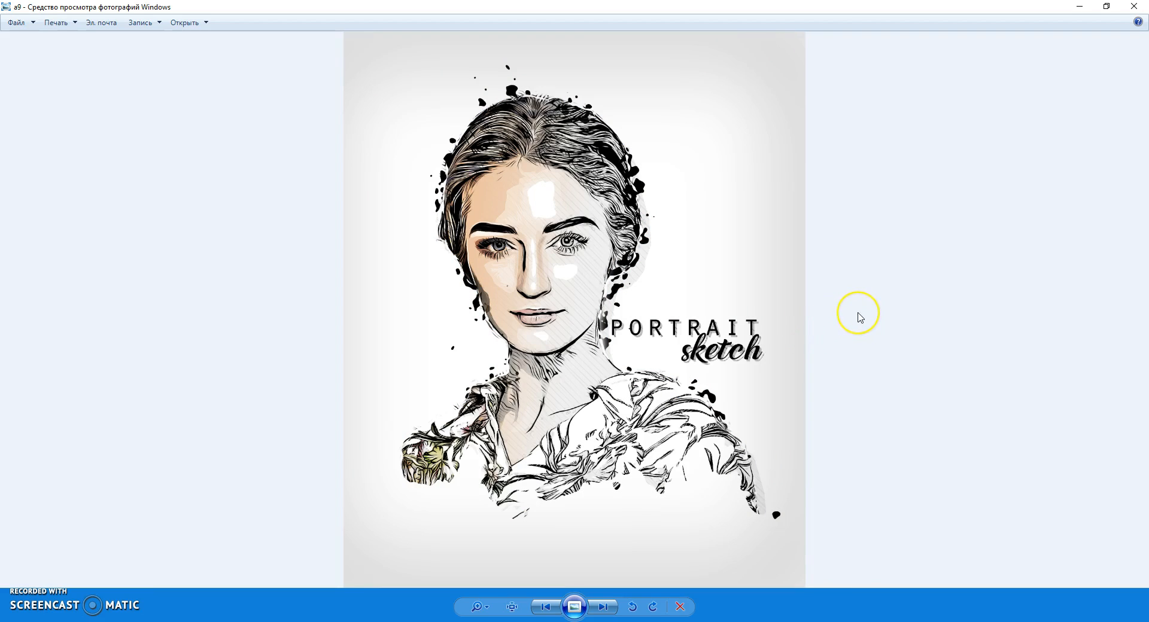
- View the curly-haired woman's photo and inspect the finished Smile Always poster up close
key(Right)
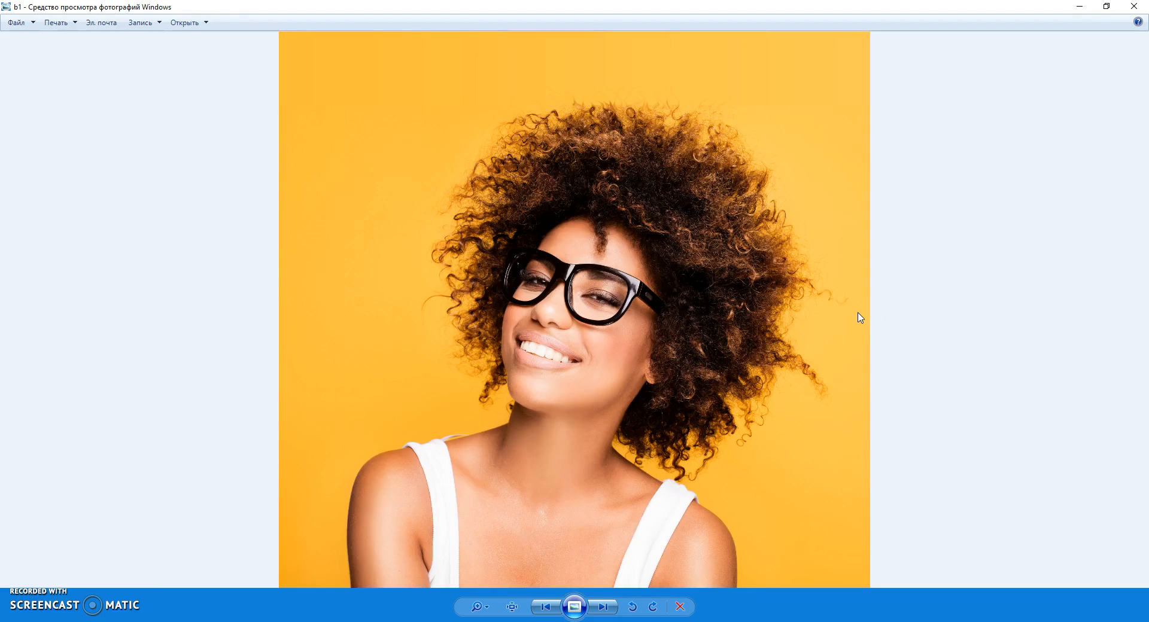
key(Right)
key(Right)
scroll(857, 311, up, 4)
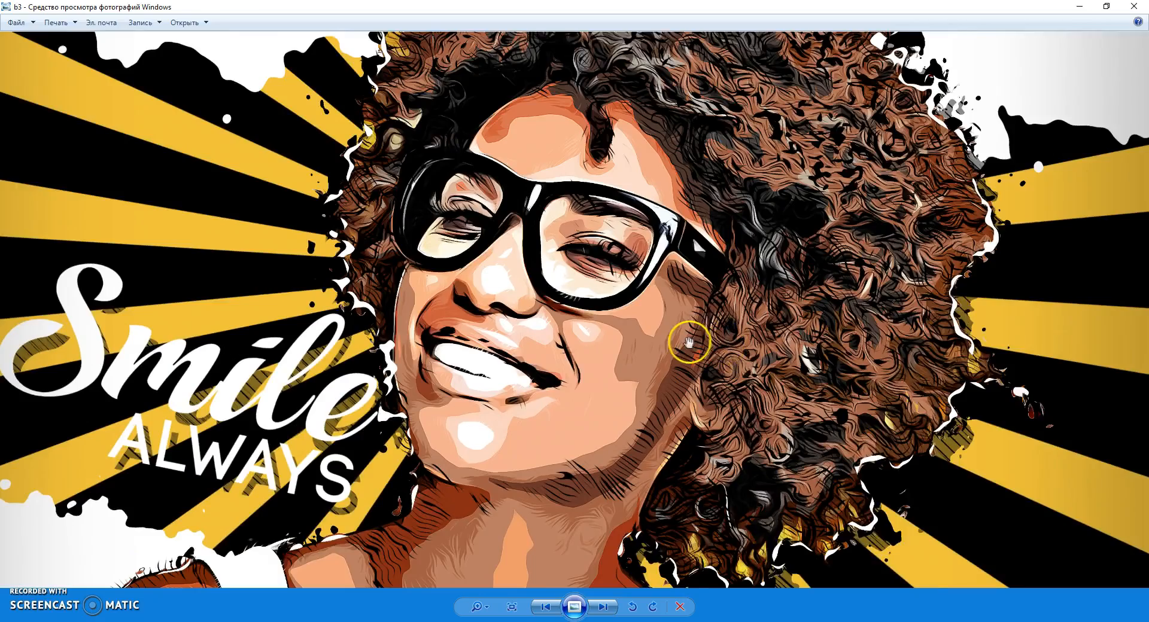
scroll(688, 341, up, 1)
scroll(688, 341, down, 5)
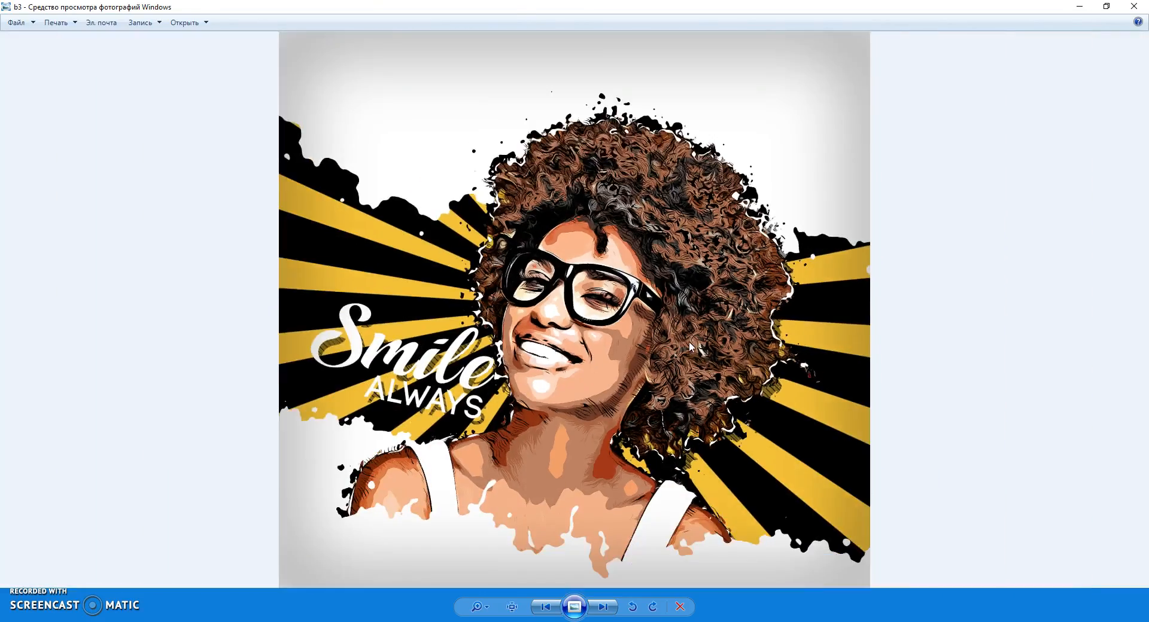
- Browse to the finished artwork of the man with the scarf and examine its line detail up close
key(Right)
key(Right)
key(Right)
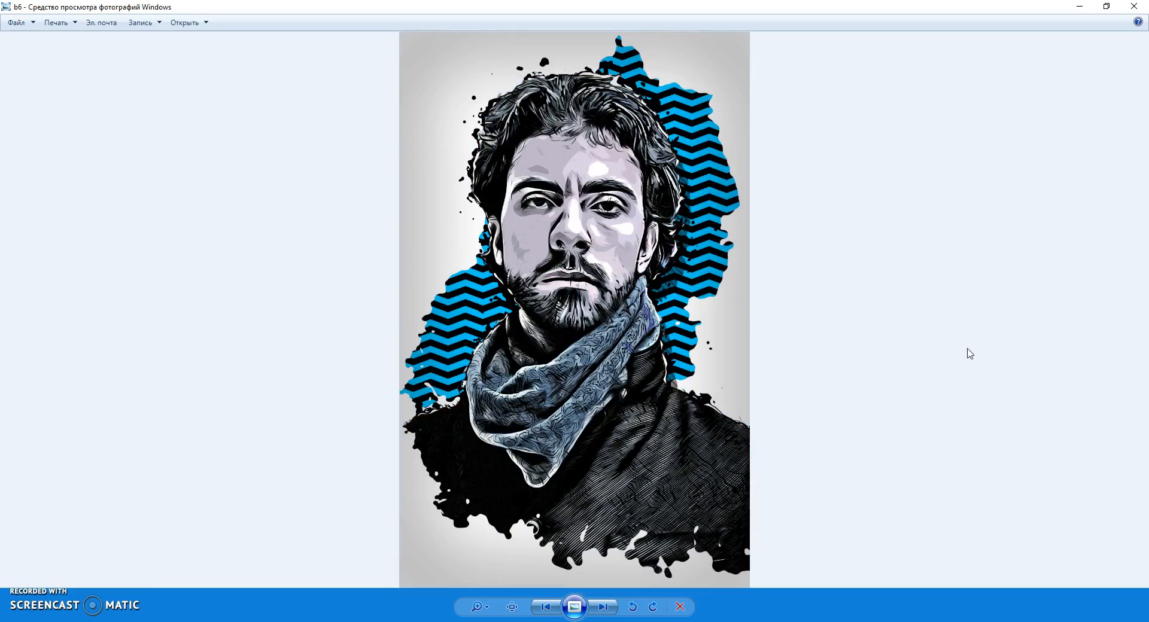
scroll(759, 242, up, 3)
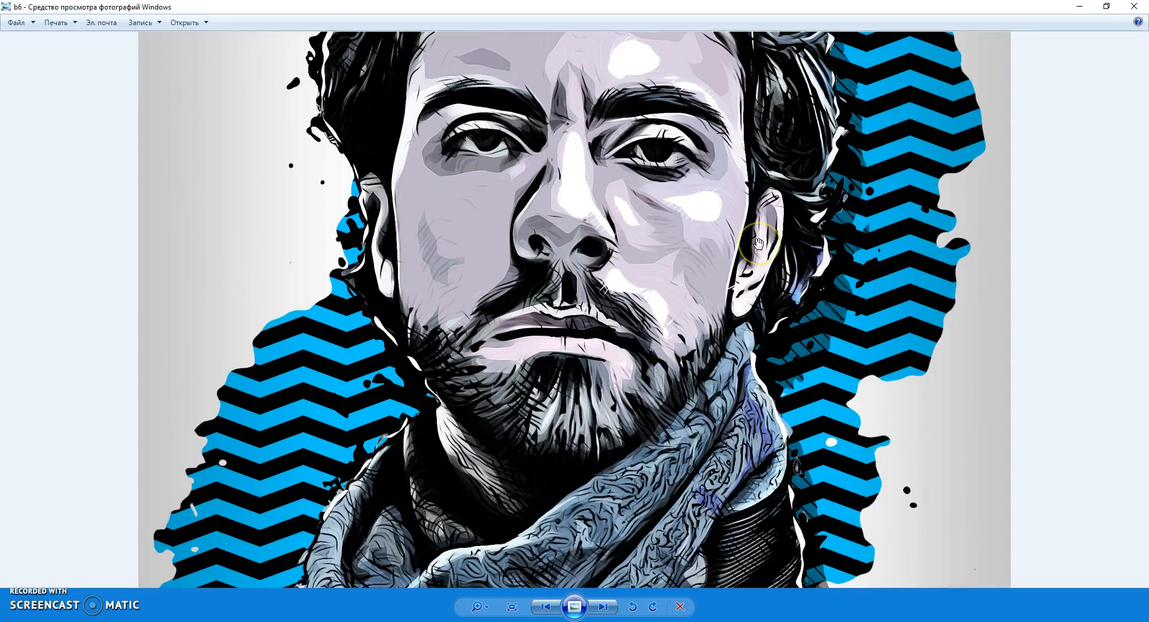
scroll(758, 242, down, 4)
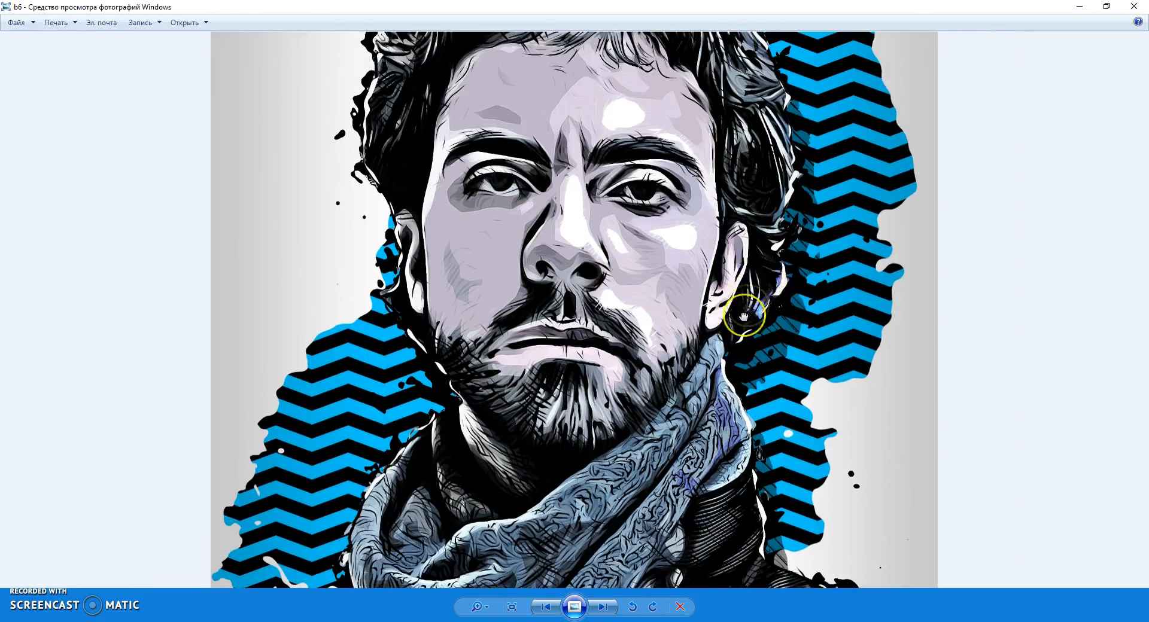
- View the red-and-black bodysuit photo and inspect the finished Red Man poster up close
key(Right)
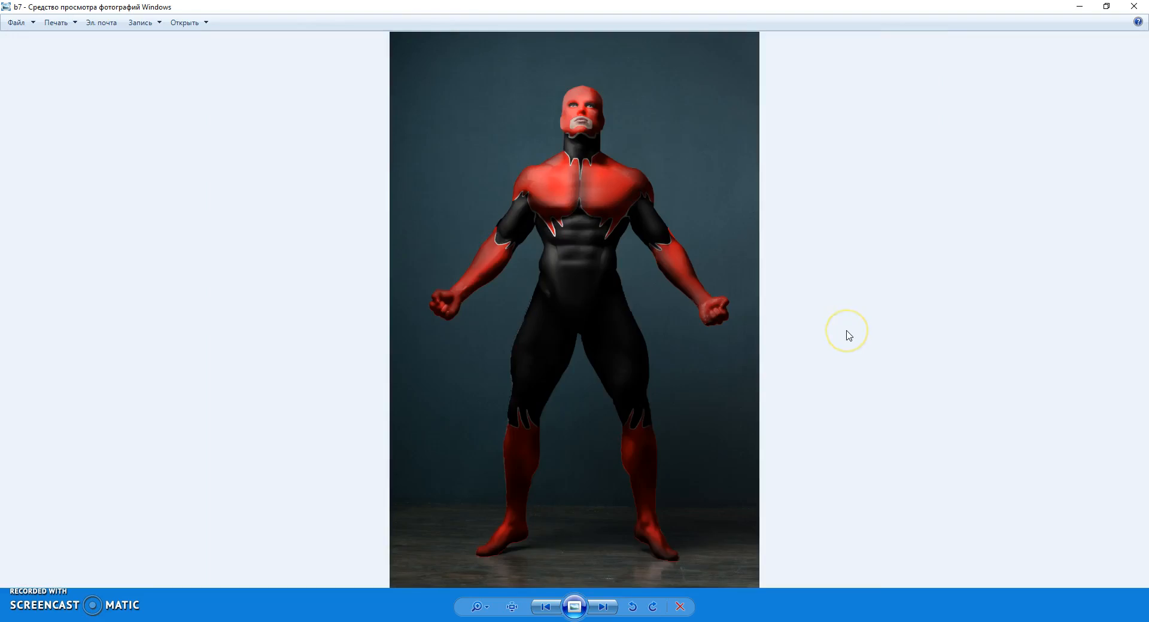
key(Right)
key(Right)
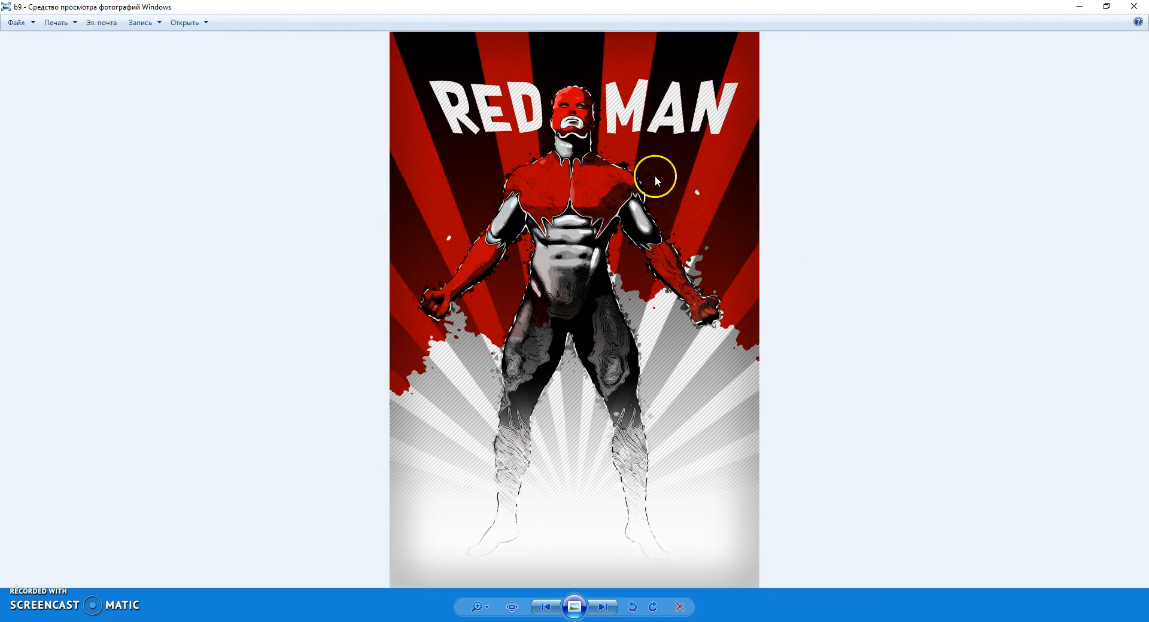
scroll(621, 153, up, 1)
scroll(621, 153, up, 5)
scroll(664, 339, down, 2)
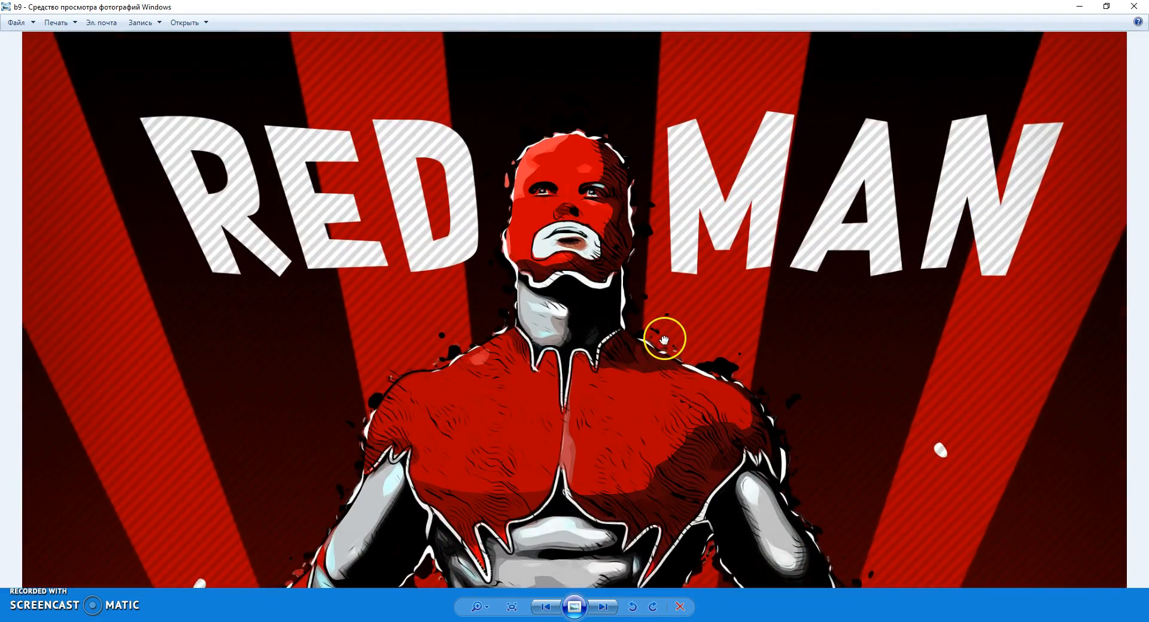
scroll(664, 340, down, 3)
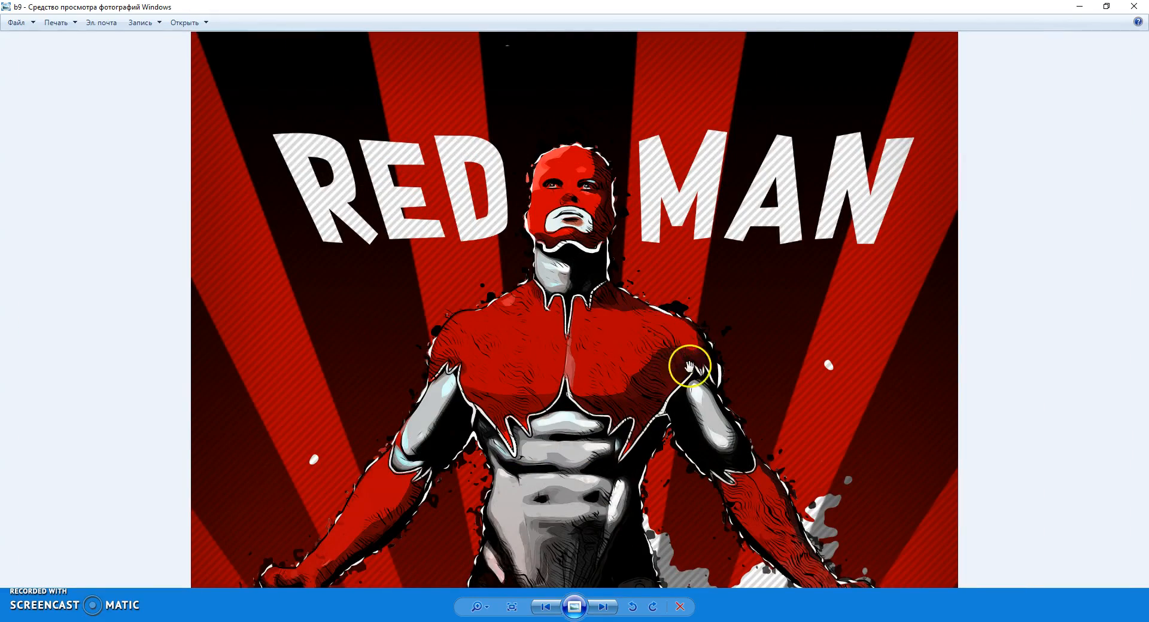
scroll(679, 366, down, 2)
- Compare the police officer photo with the finished Police Man poster and examine the poster's details
key(Right)
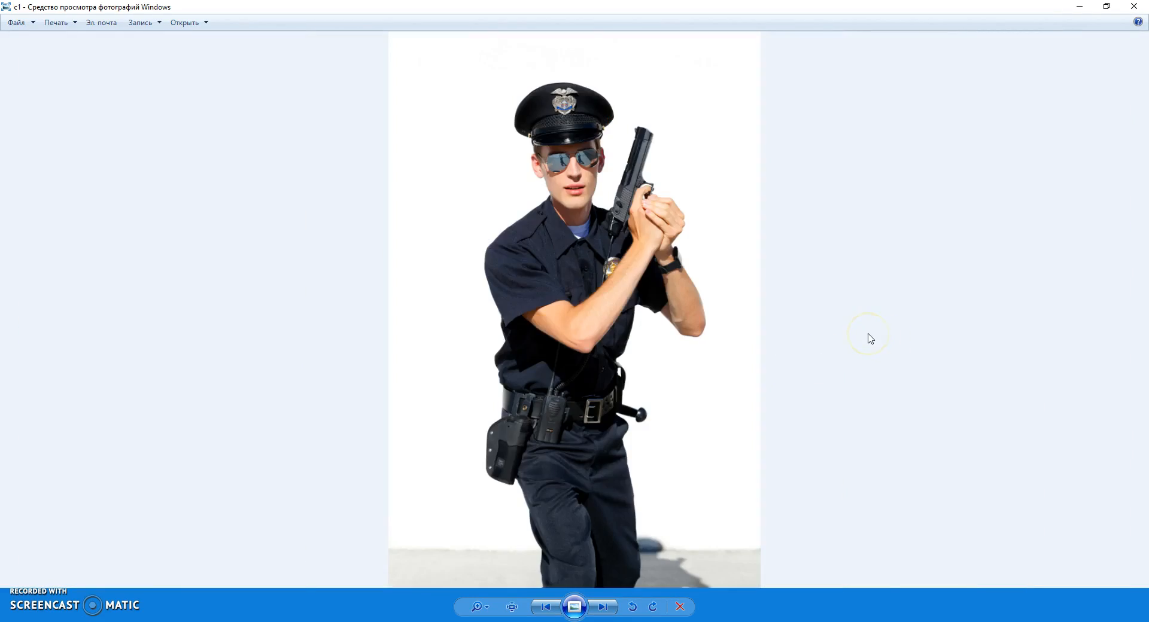
key(Right)
click(861, 334)
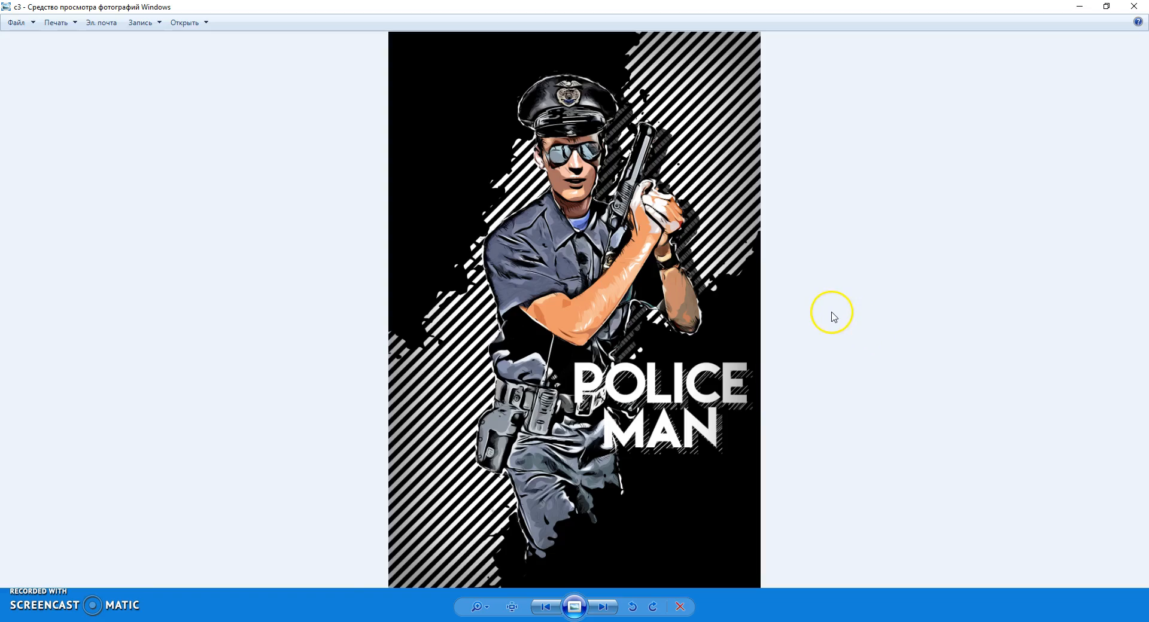
scroll(749, 290, up, 3)
scroll(704, 279, down, 4)
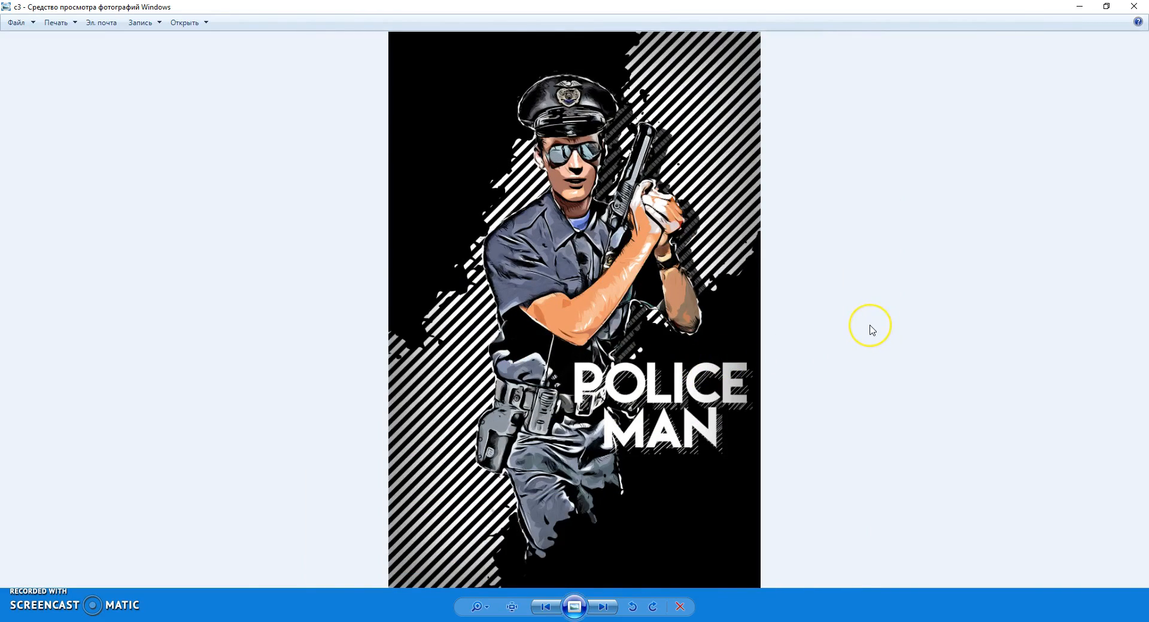
- Browse past the Sport Shoes poster to the bear example and examine the fur strokes in the finished illustration
key(Right)
key(Right)
key(Right)
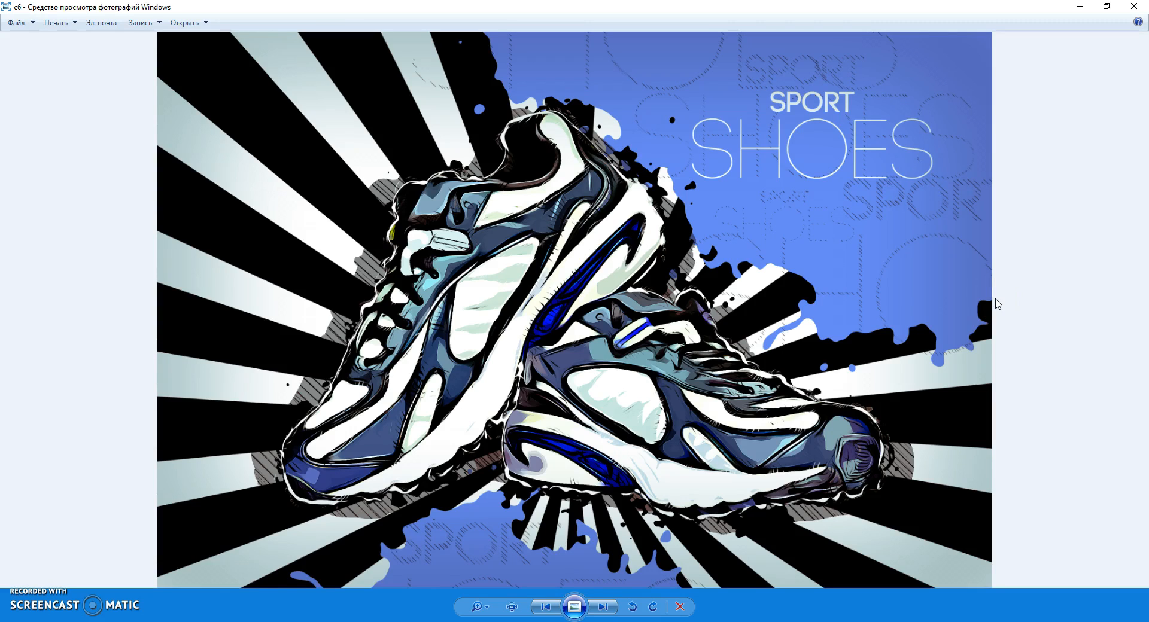
key(Right)
key(Right)
key(Right)
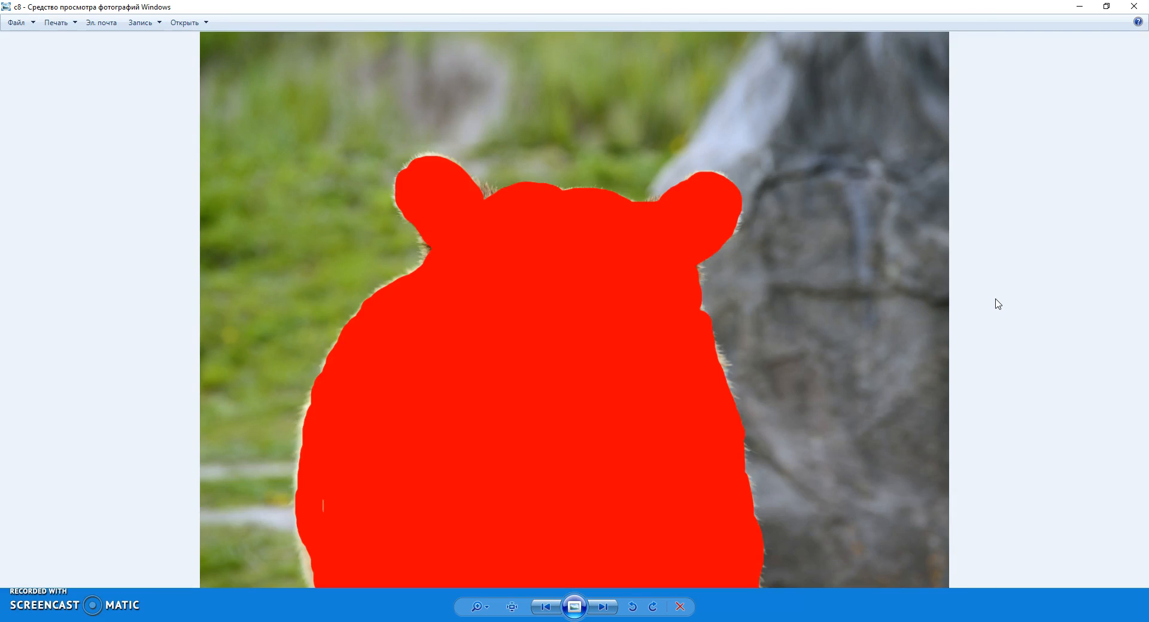
scroll(838, 260, up, 5)
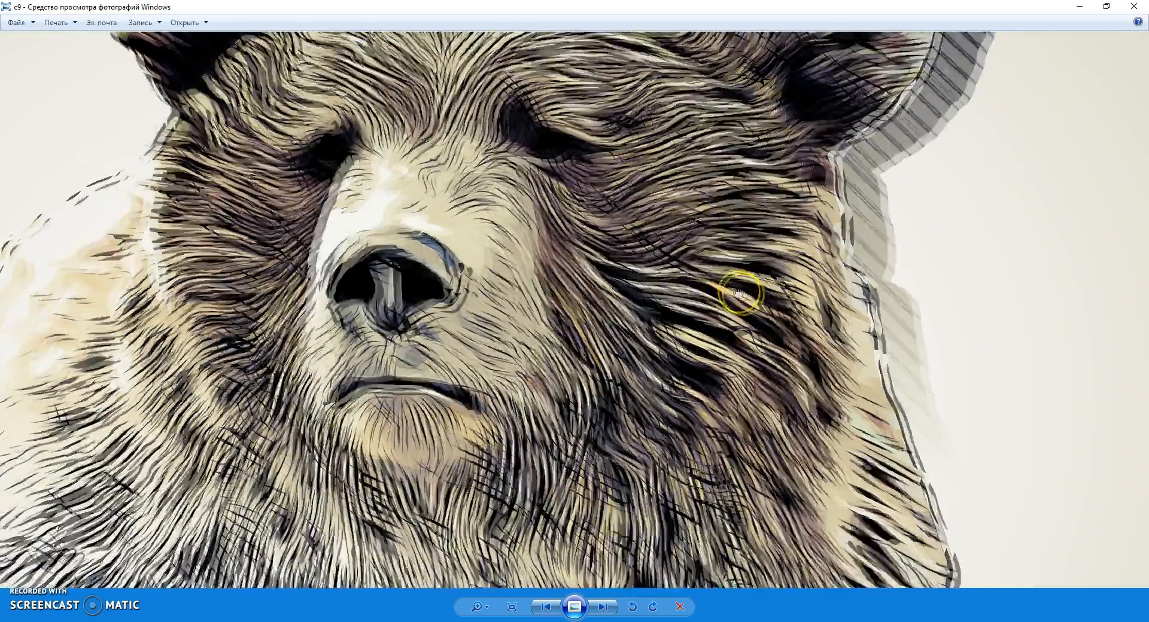
drag(739, 293, 747, 304)
scroll(748, 302, down, 5)
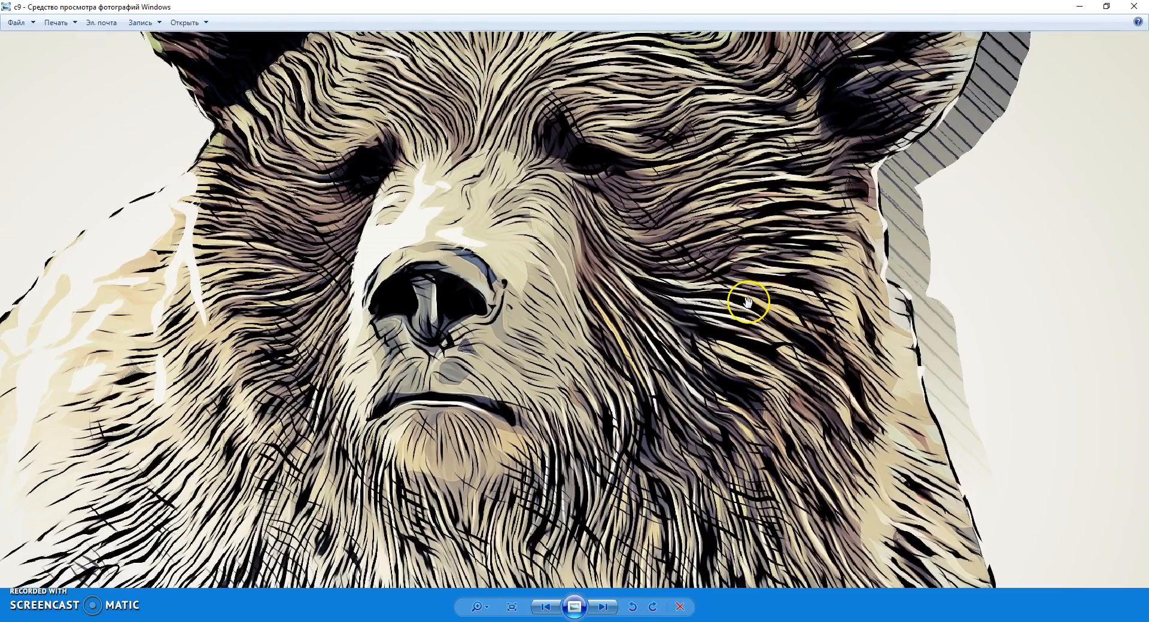
- View the photo of the woman with the revolver, its red-masked version and the finished green-and-black artwork
key(Right)
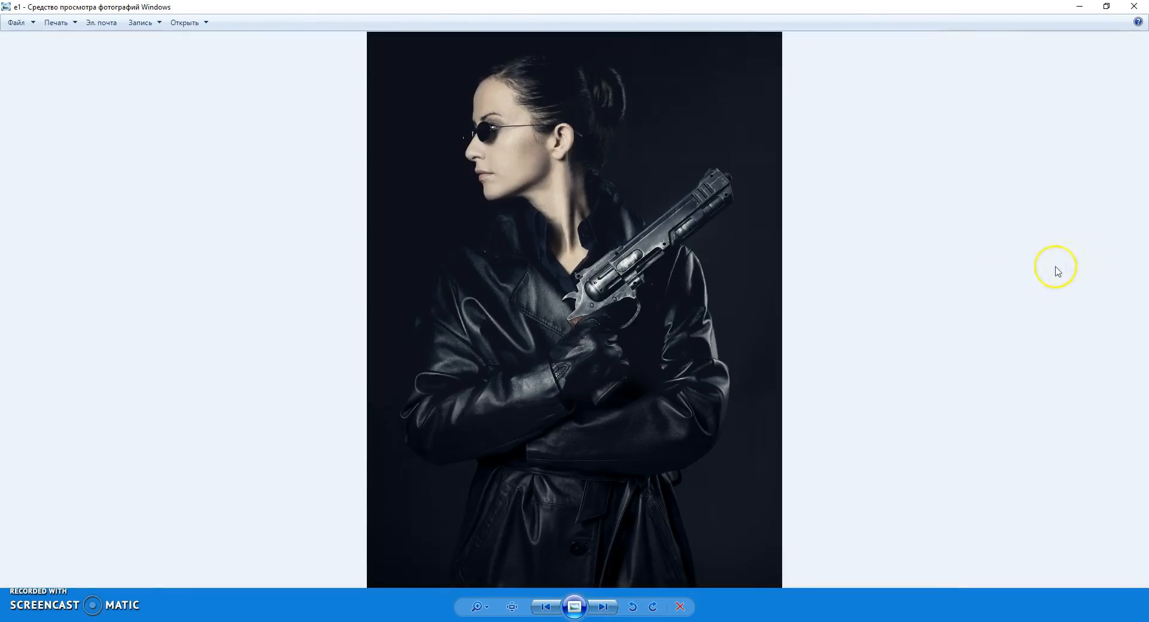
key(Right)
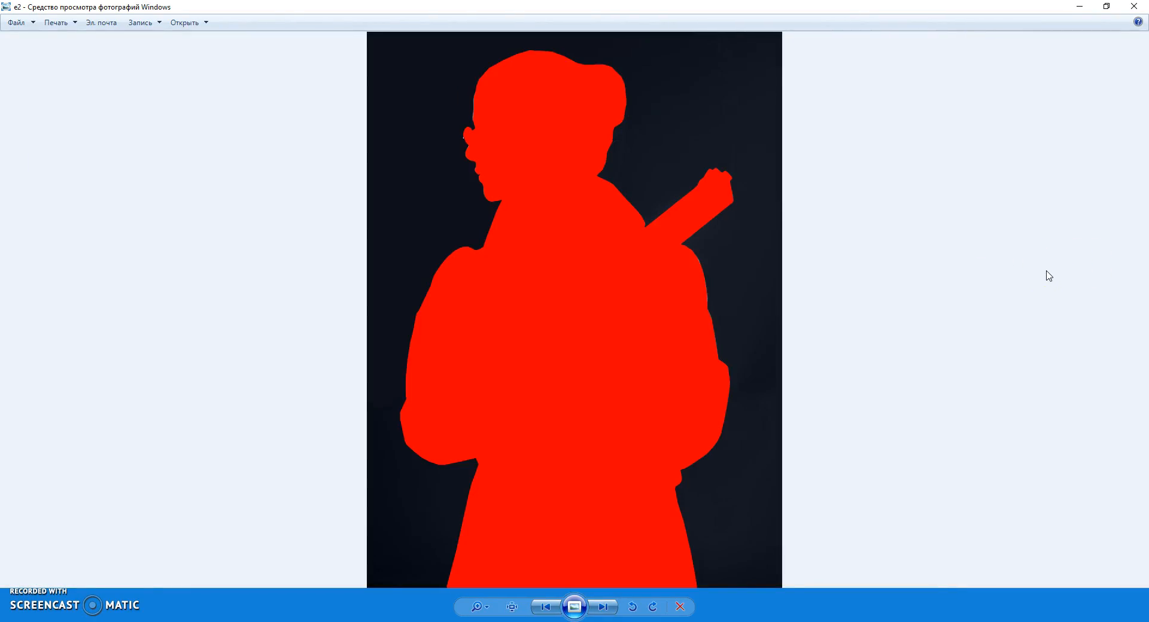
key(Right)
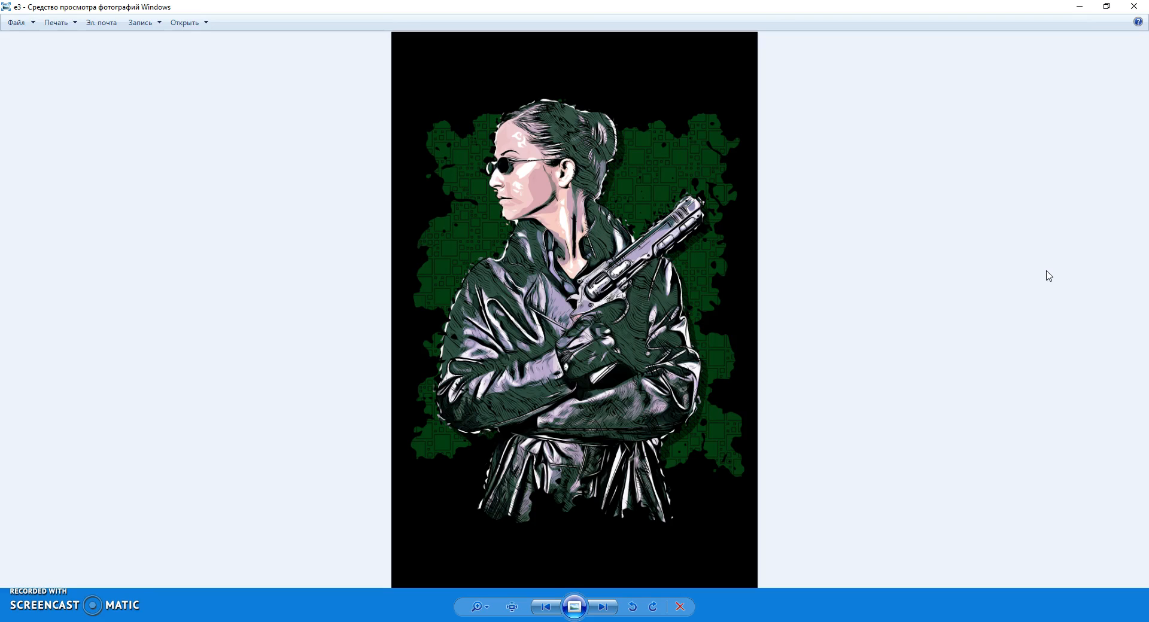
- Switch to Photoshop and check whether the Oil Paint filter is available among the Stylize filters
click(407, 611)
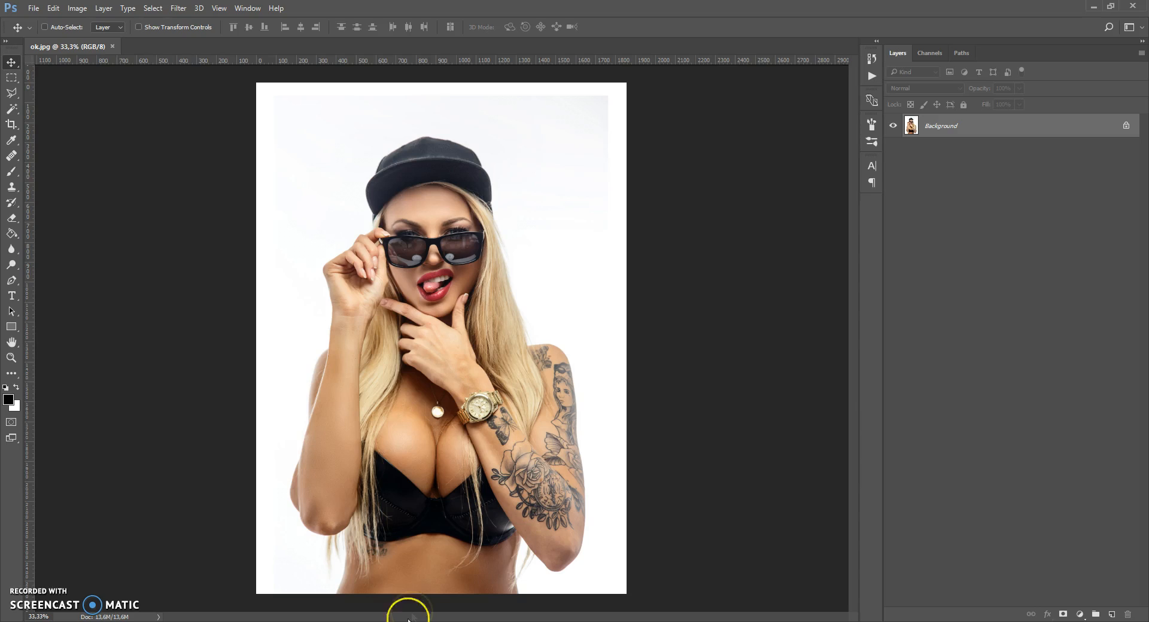
click(626, 412)
click(178, 9)
mouse_move(251, 221)
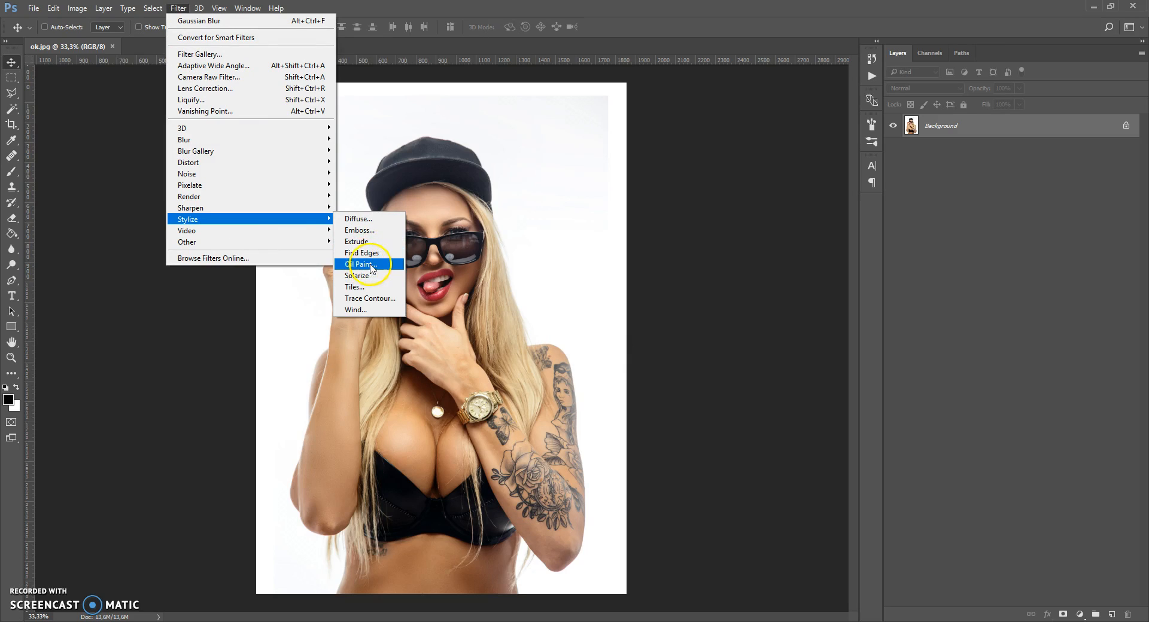
click(624, 359)
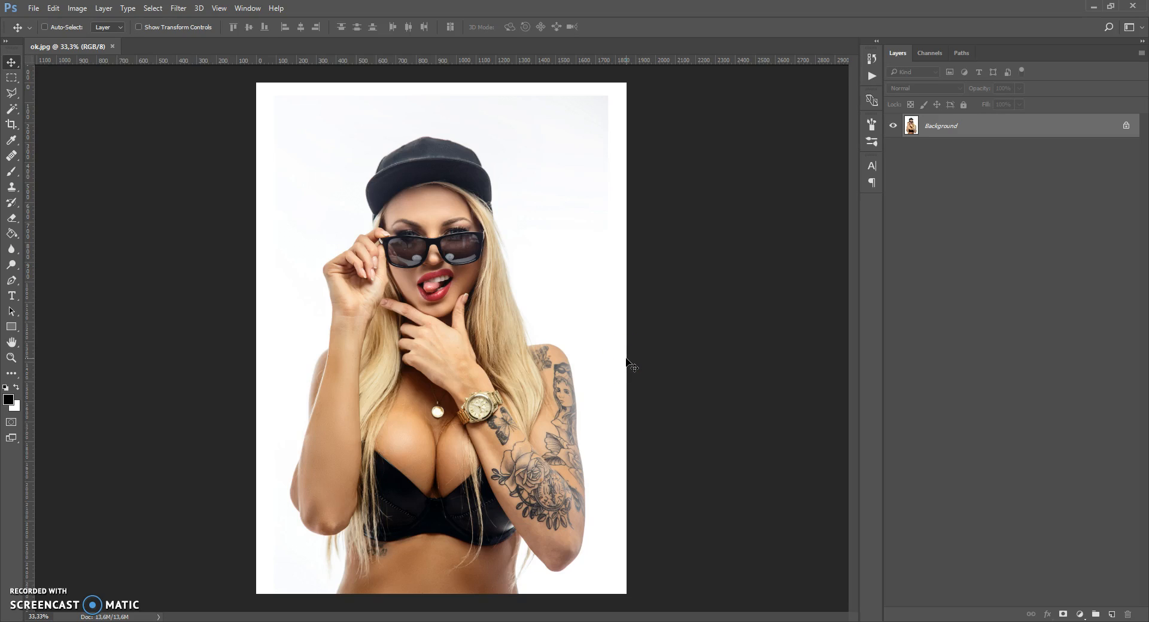
- Browse the action's OK folder for files to open and open its Help file for reading
click(33, 8)
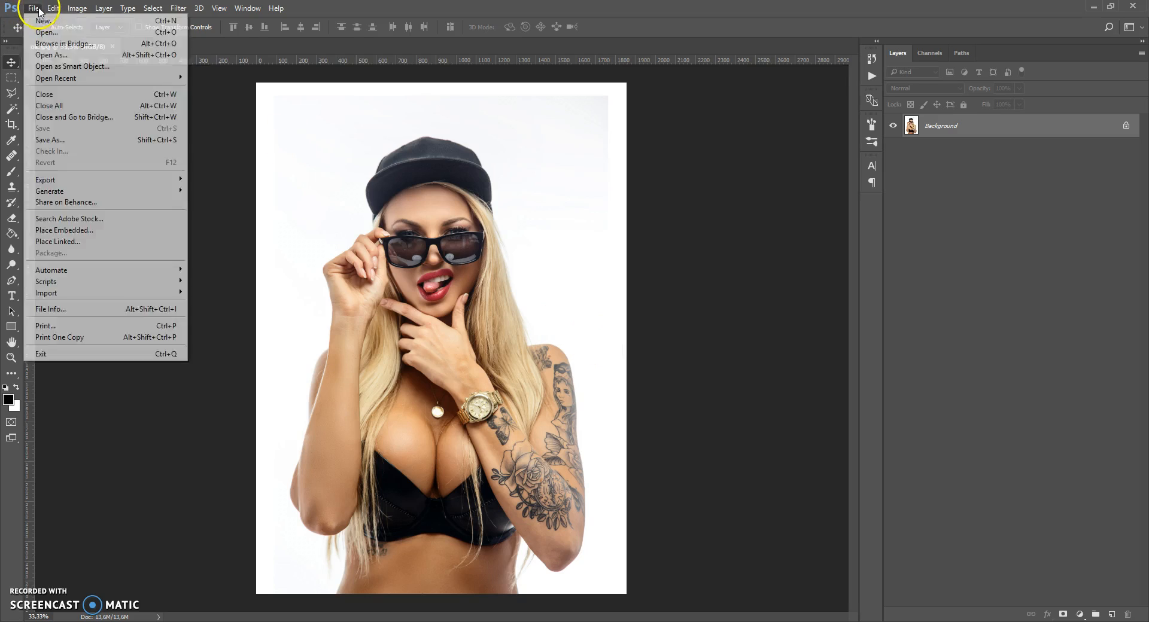
click(43, 31)
right_click(148, 119)
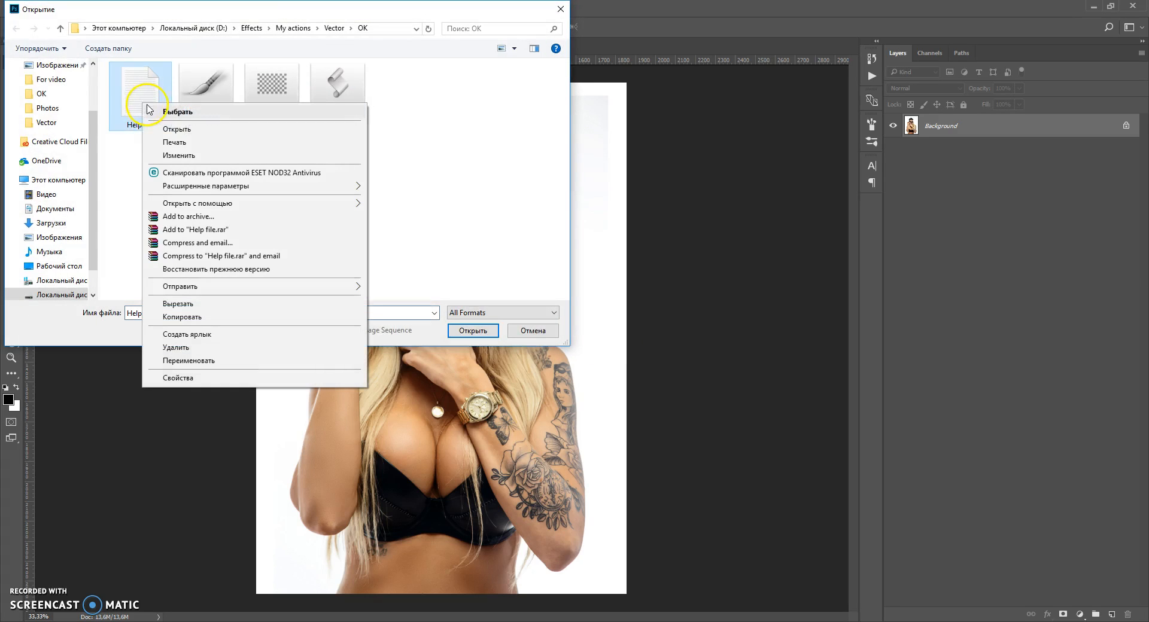
click(172, 131)
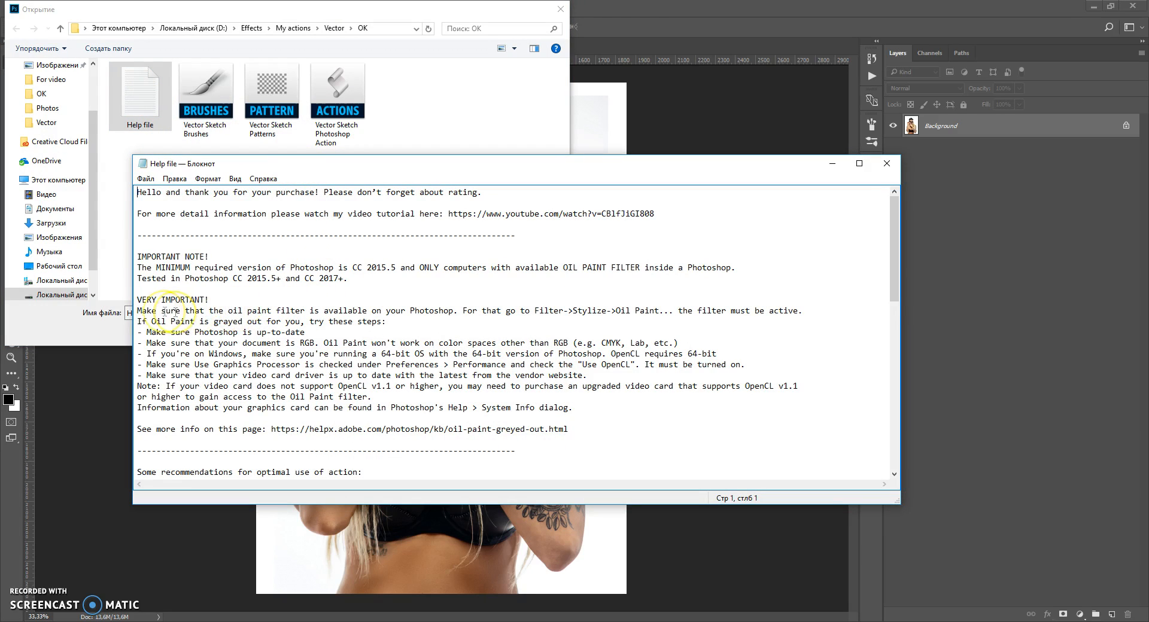
- Read the help file's Oil Paint filter requirements and troubleshooting steps, and close the file
drag(144, 310, 359, 341)
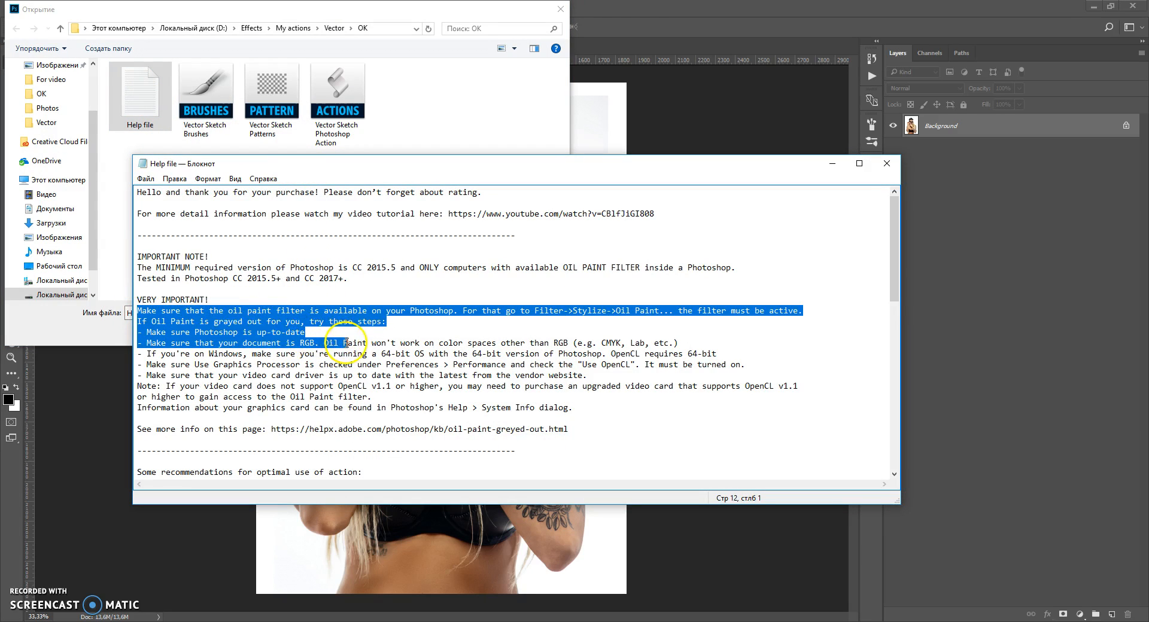
click(369, 337)
drag(156, 322, 228, 323)
click(240, 322)
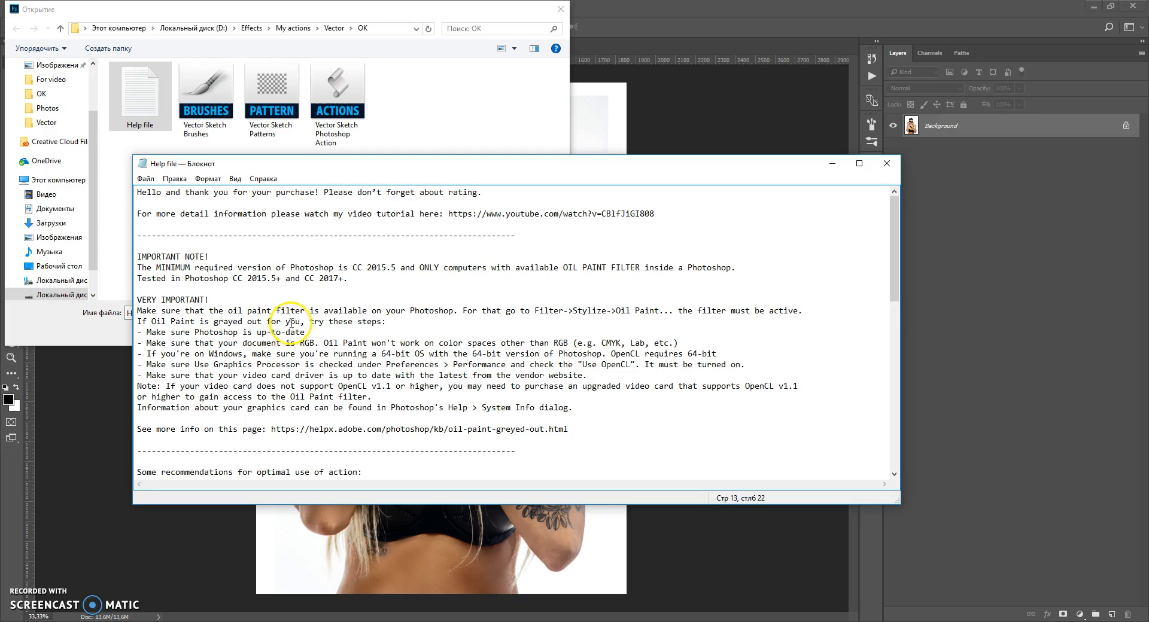
click(387, 397)
click(887, 163)
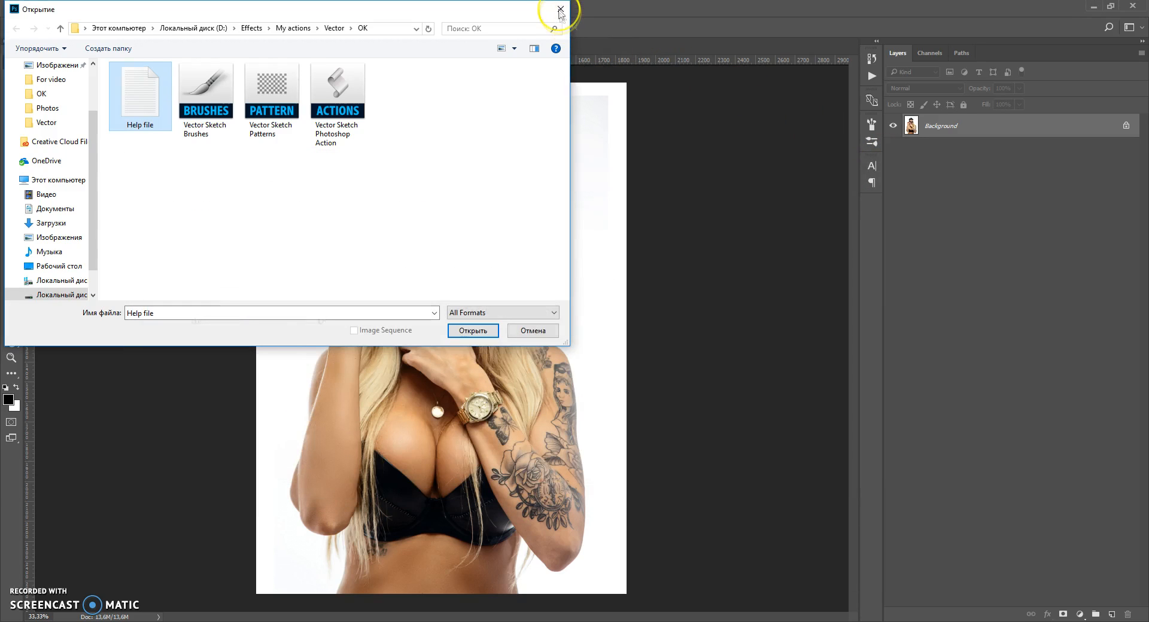
- Dismiss the file opening dialog and check the photo's pixel width and height in Image Size without changing them
click(560, 11)
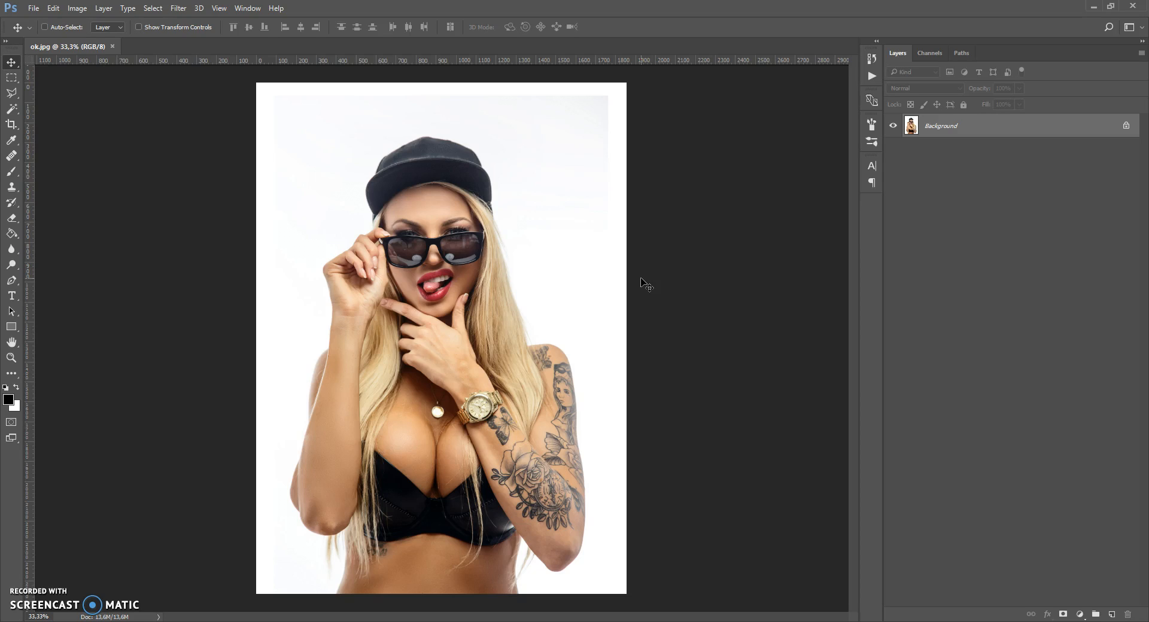
click(77, 8)
click(95, 93)
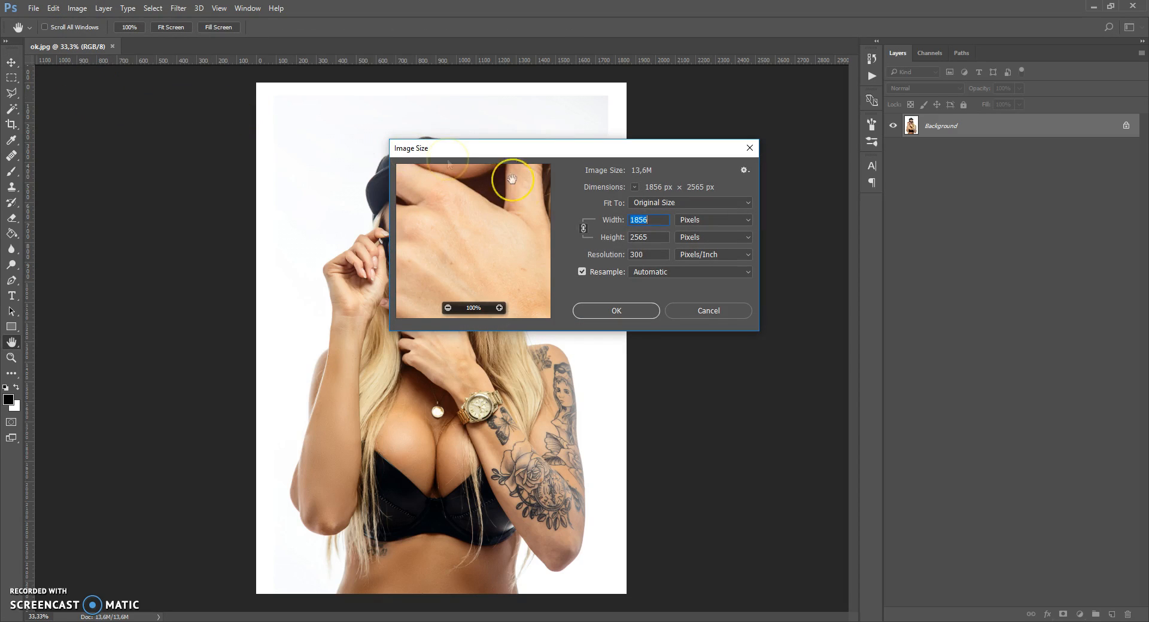
key(Tab)
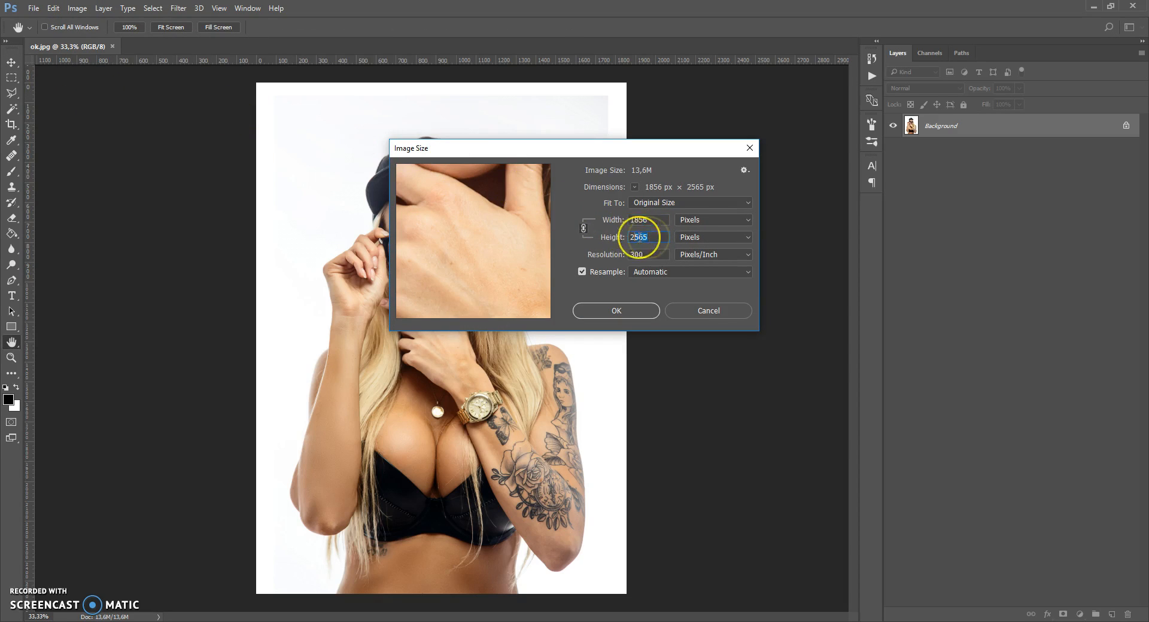
click(687, 310)
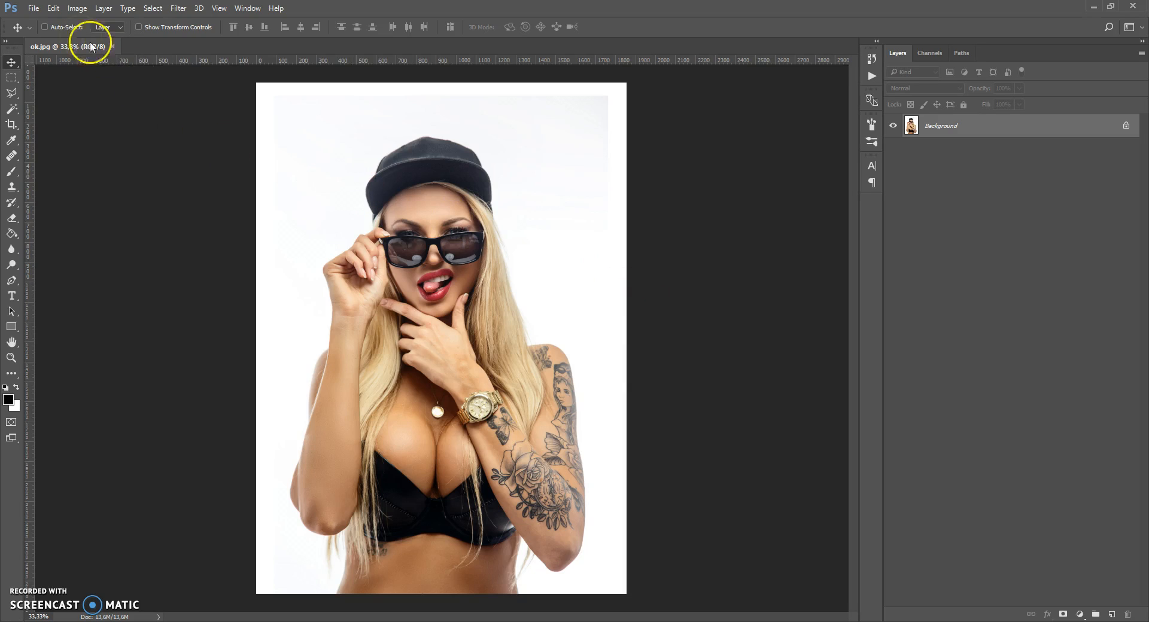
- Check the UI language in the Interface preferences and leave the settings unchanged
click(54, 8)
mouse_move(81, 472)
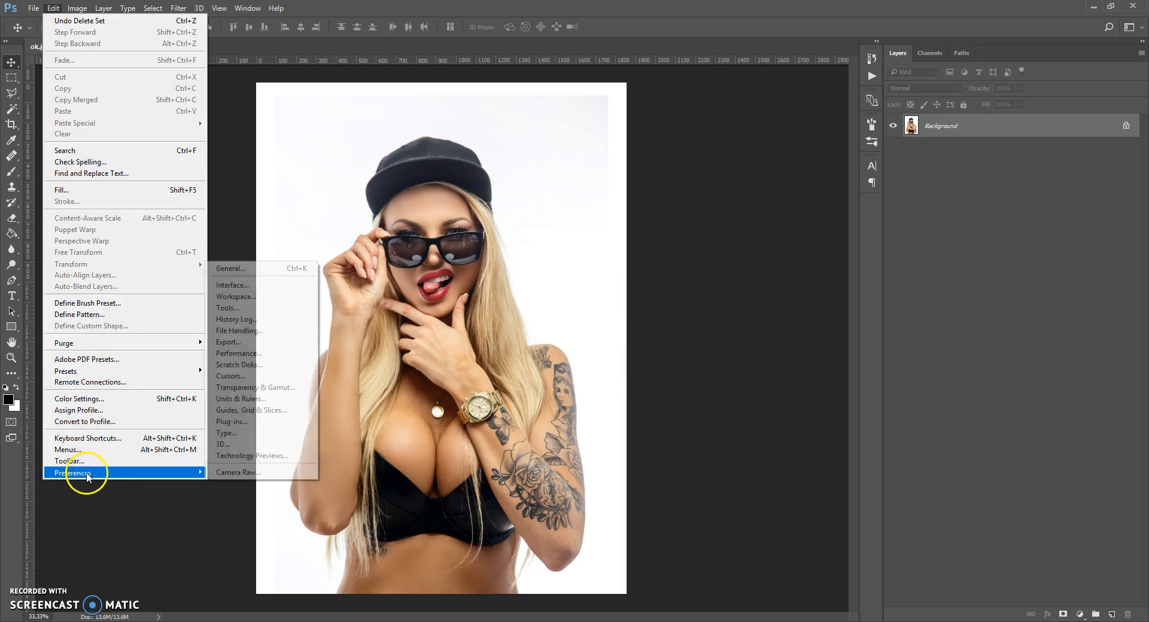
click(232, 286)
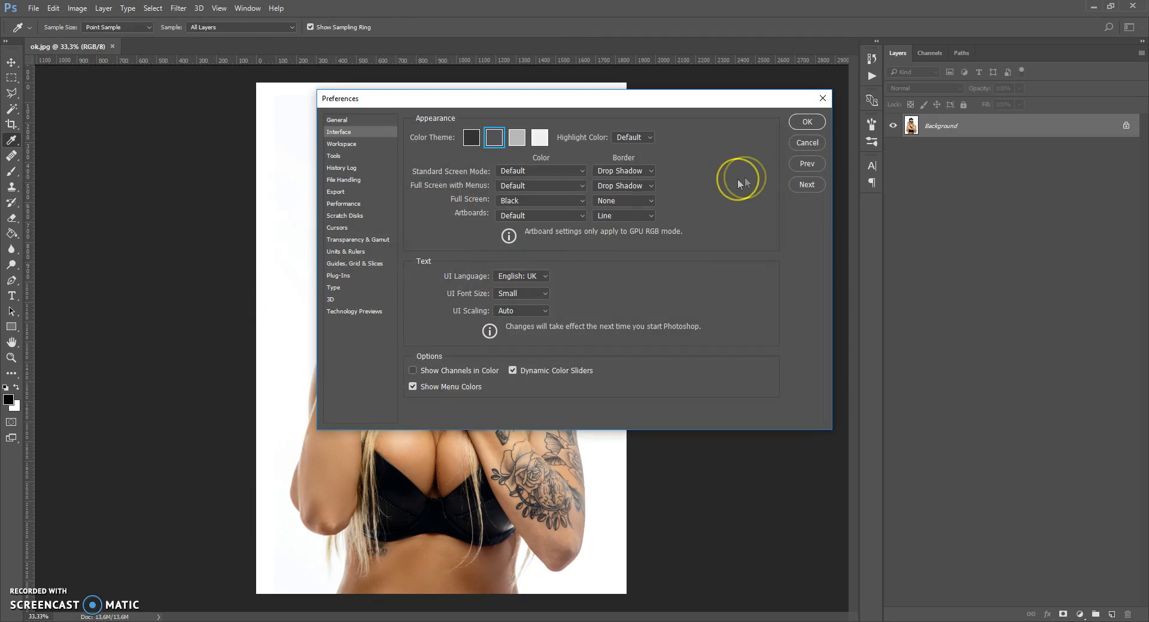
click(802, 144)
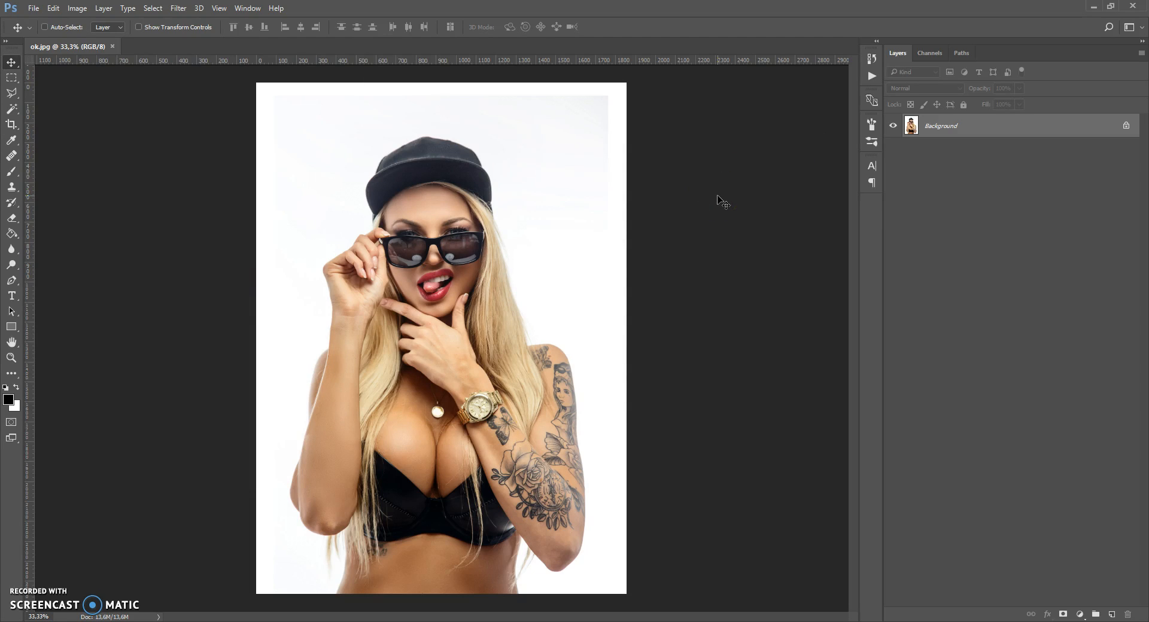
- Check the photo's color mode and bit depth against RGB Color and 8 Bits/Channel
click(77, 8)
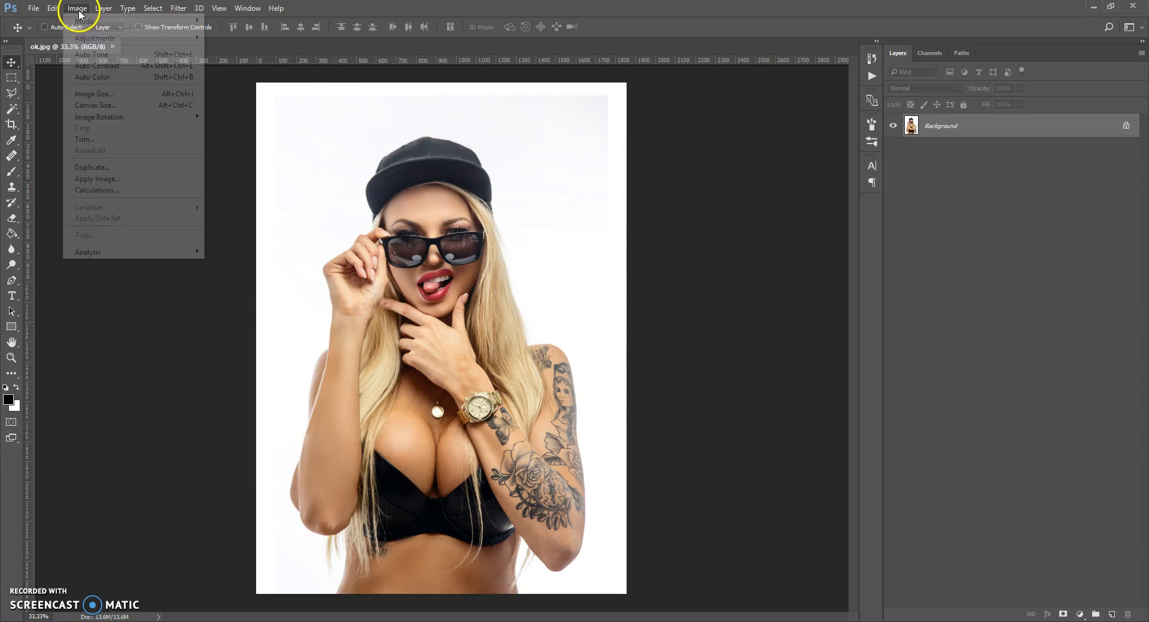
mouse_move(126, 21)
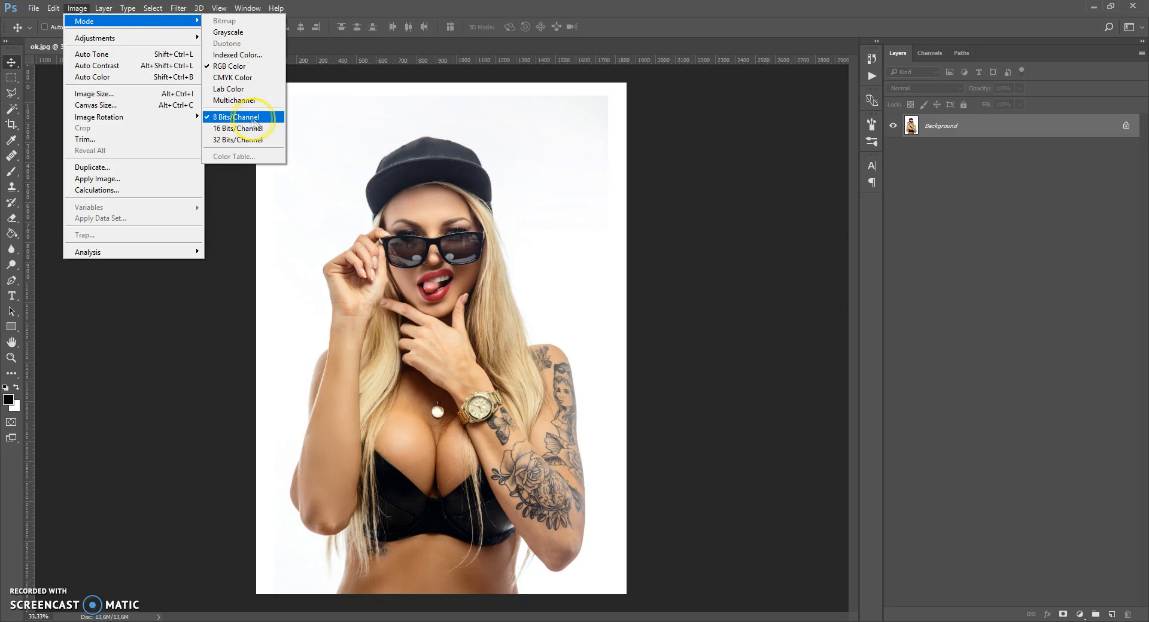
click(643, 125)
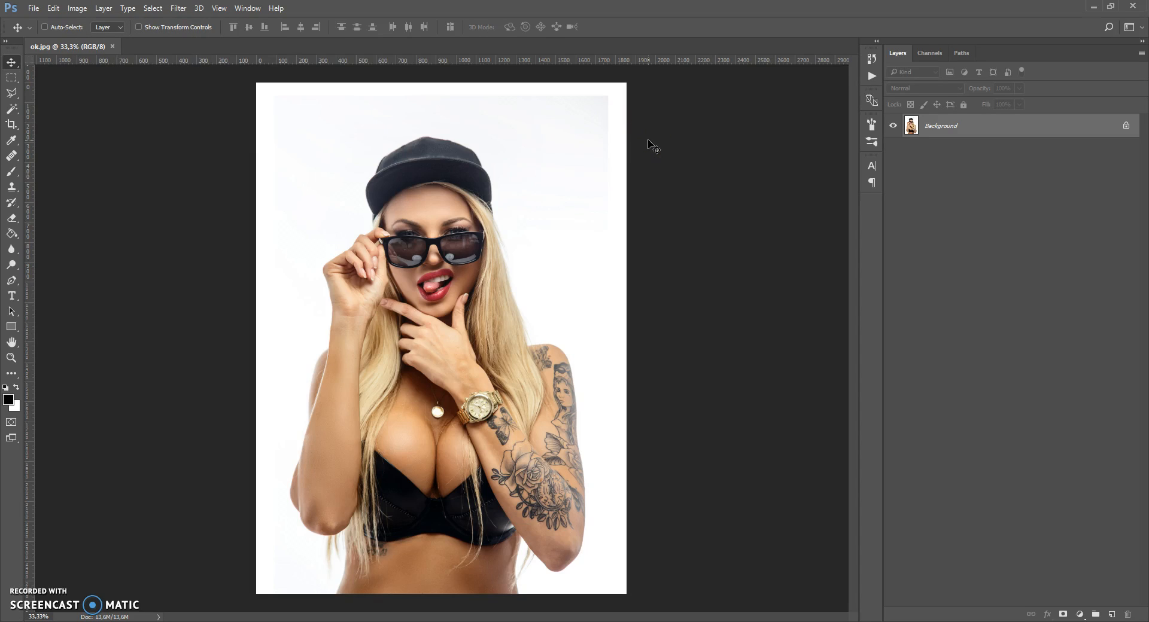
- Check the Add "copy" to Copied Layers and Groups setting in the Layers Panel Options and accept the existing options
click(1141, 54)
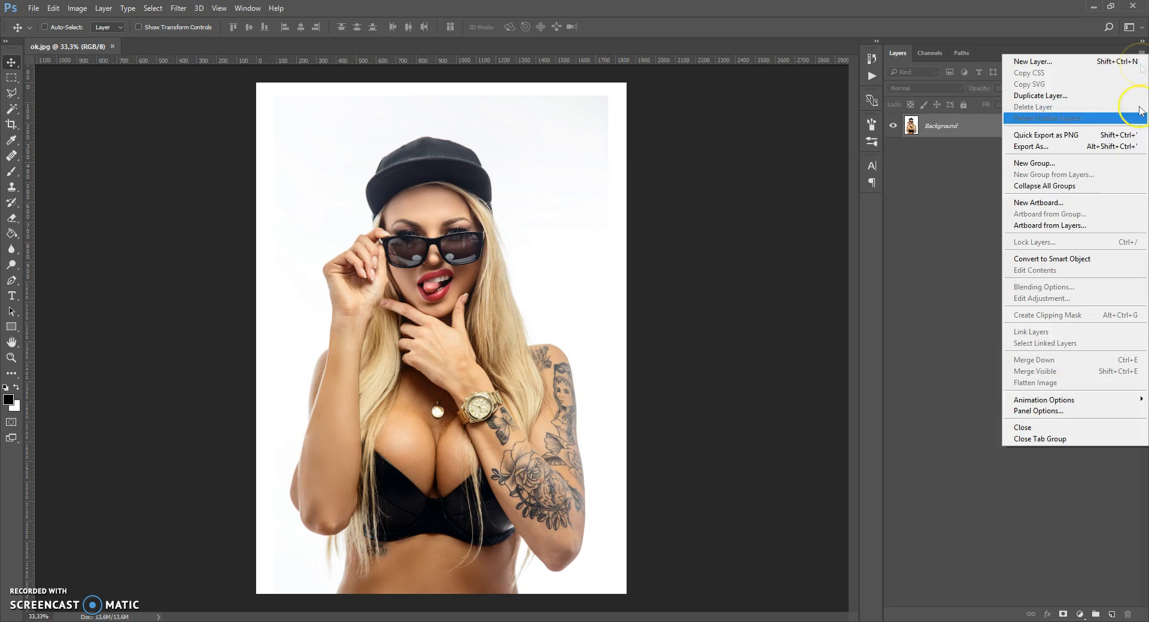
click(1027, 413)
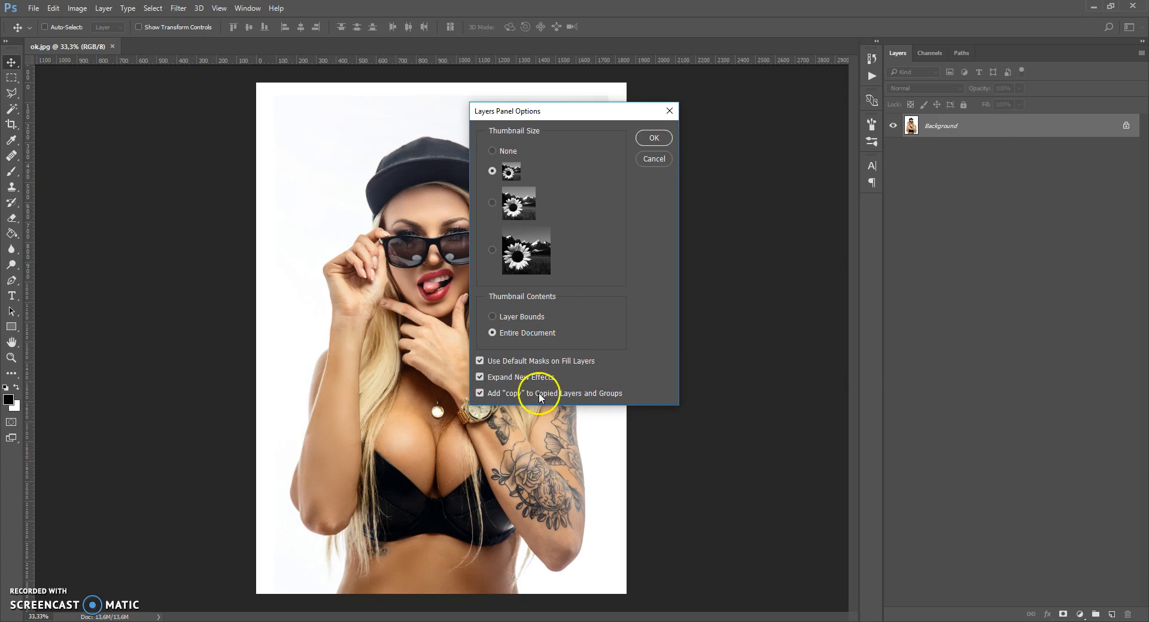
click(654, 138)
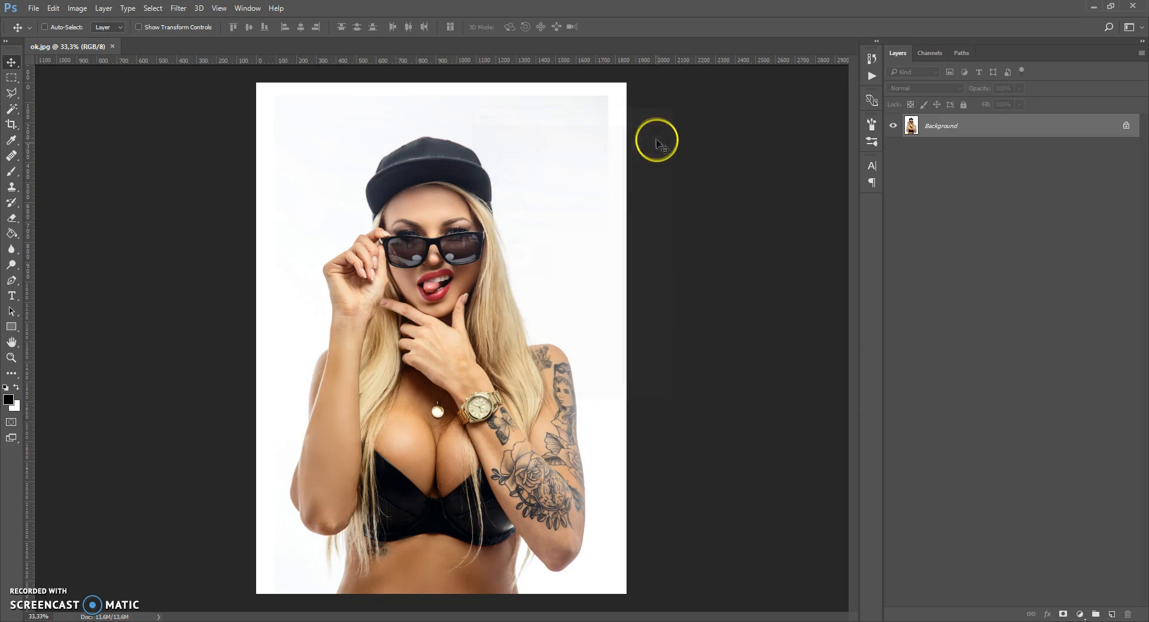
click(655, 170)
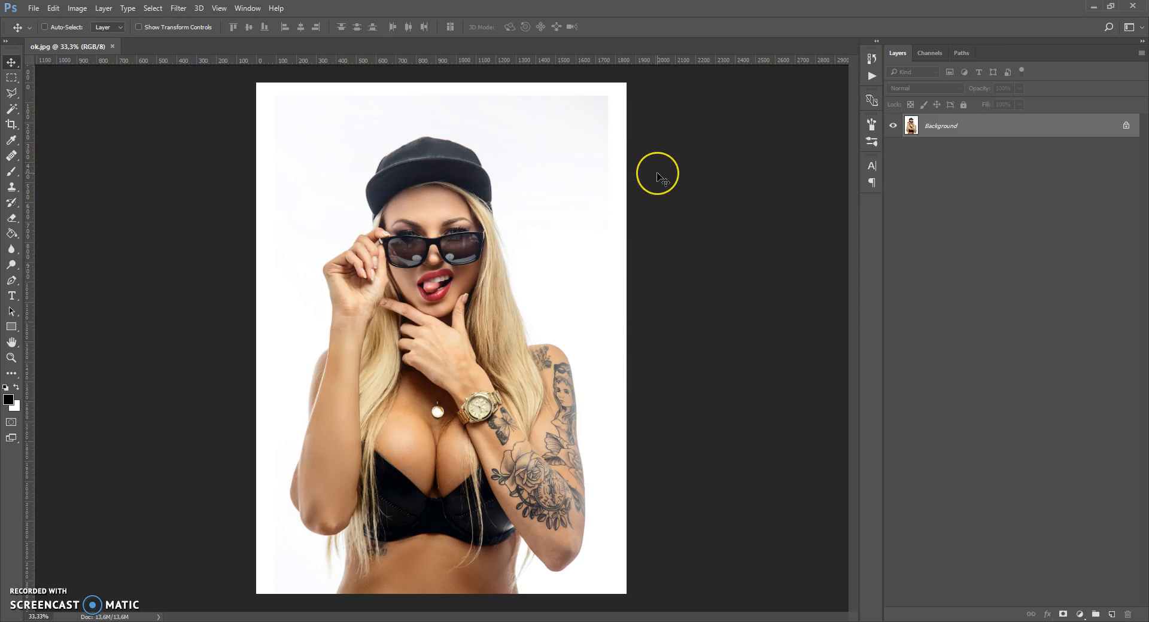
- Convert the locked Background into a regular layer and turn that layer back into the Background
double_click(967, 128)
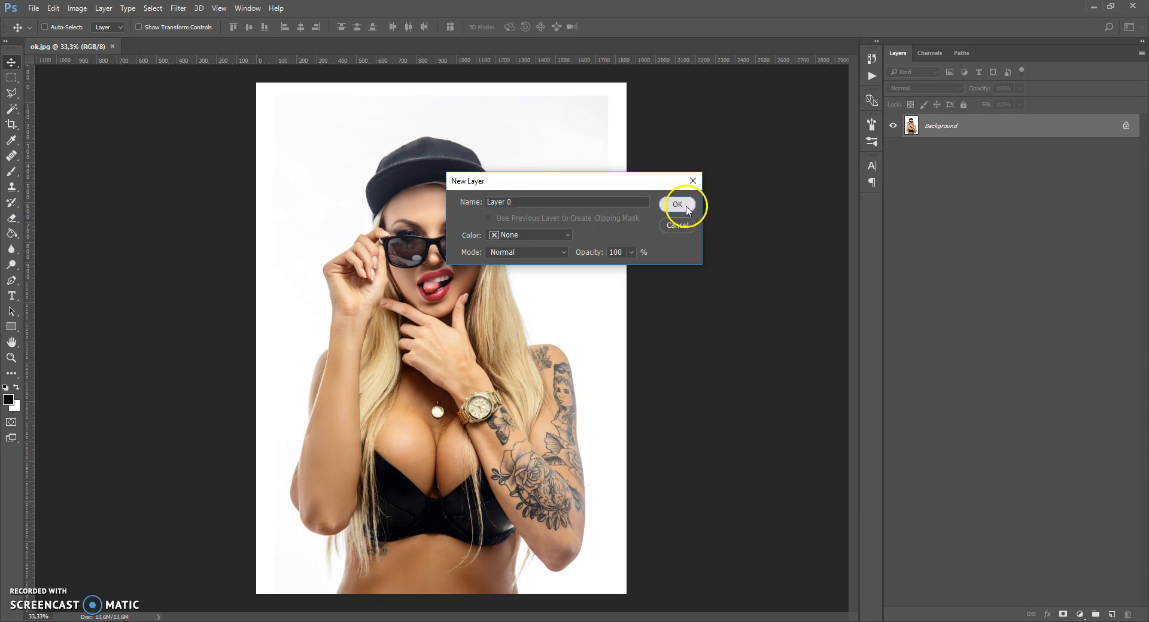
click(687, 207)
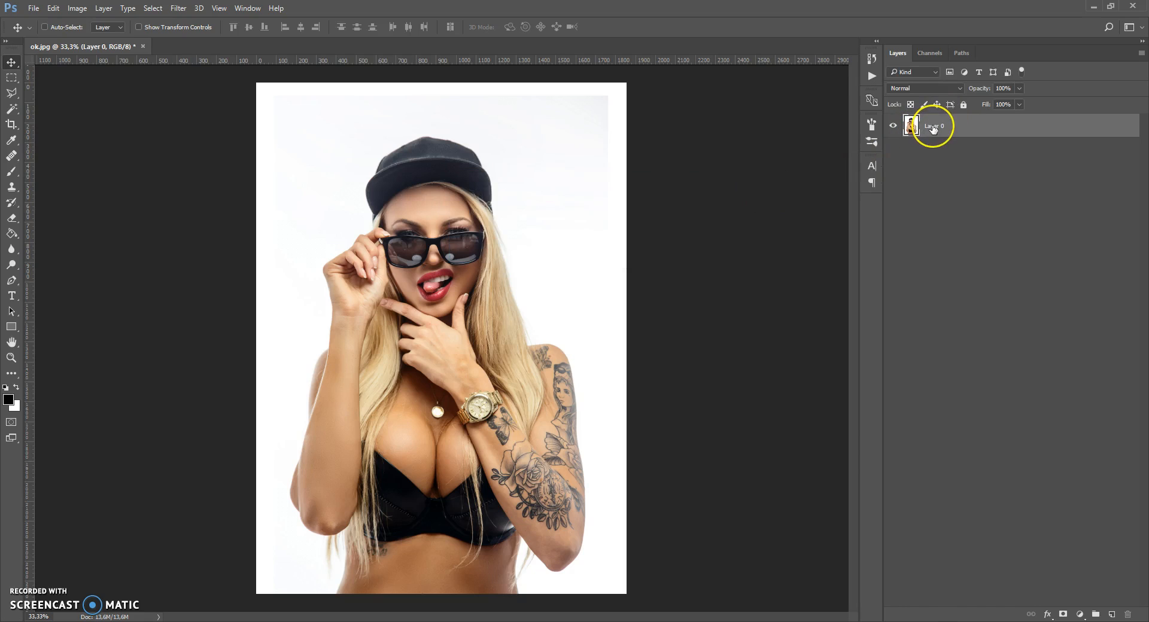
click(104, 7)
mouse_move(110, 21)
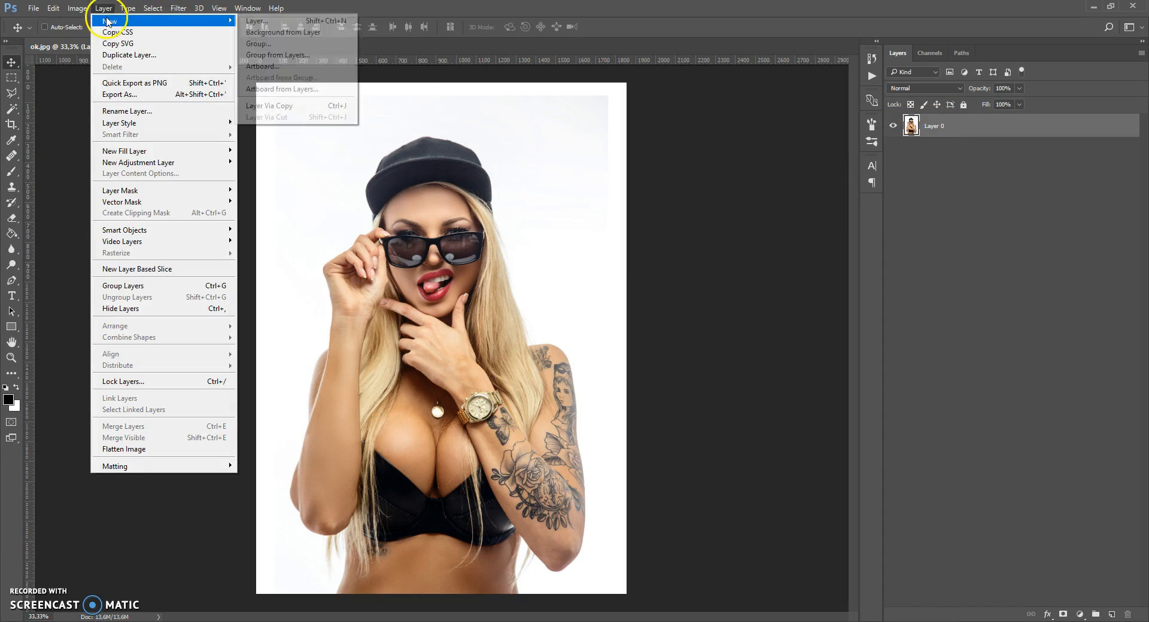
click(282, 36)
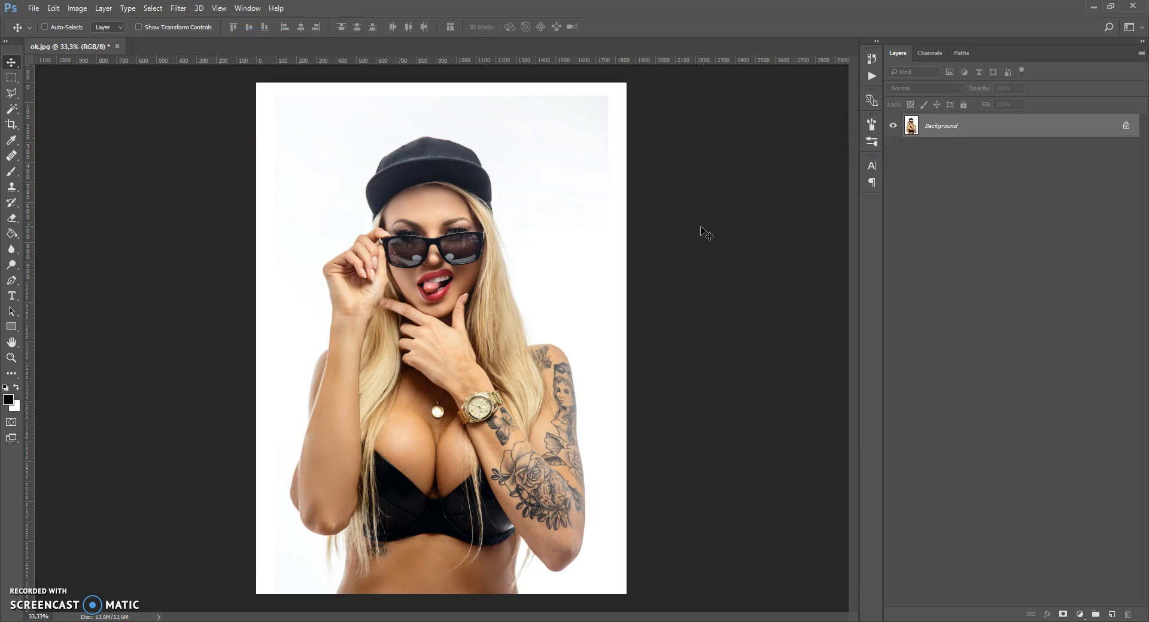
- Load the Vector Sketch Brushes file from the OK folder into the brush presets with the Preset Manager
click(53, 7)
mouse_move(90, 374)
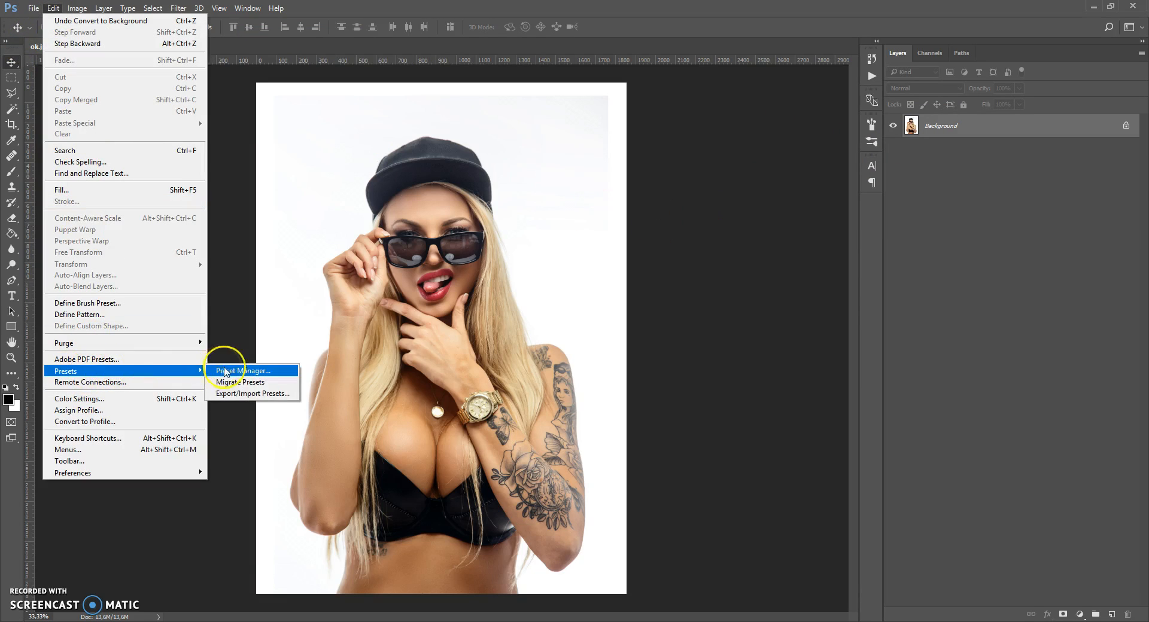
click(231, 370)
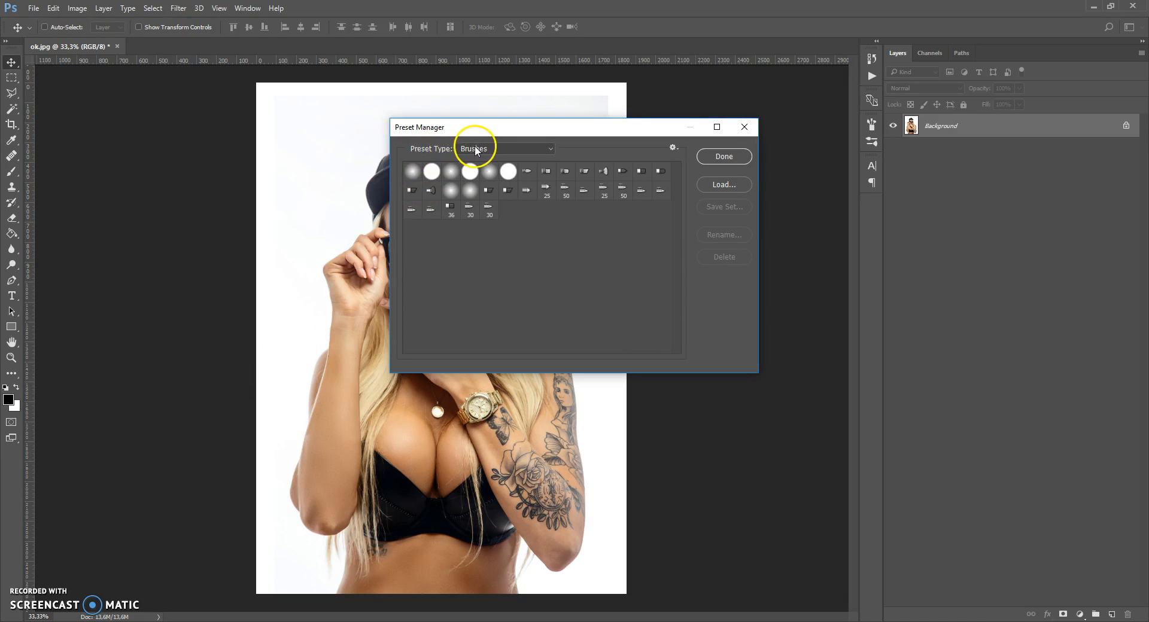
click(709, 183)
click(544, 232)
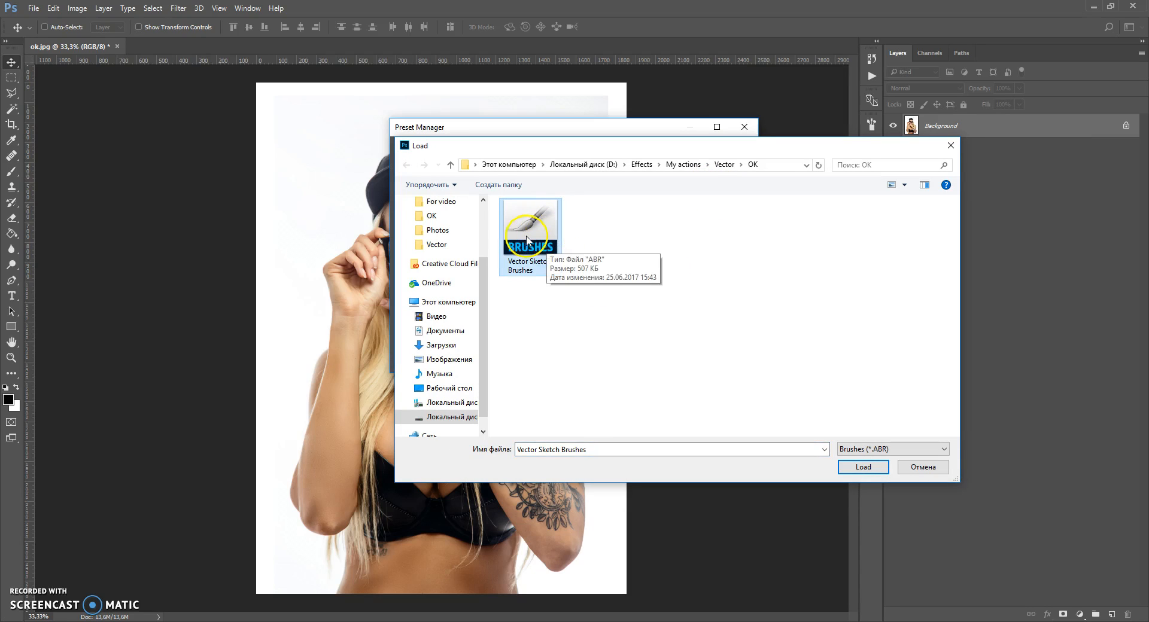
double_click(537, 232)
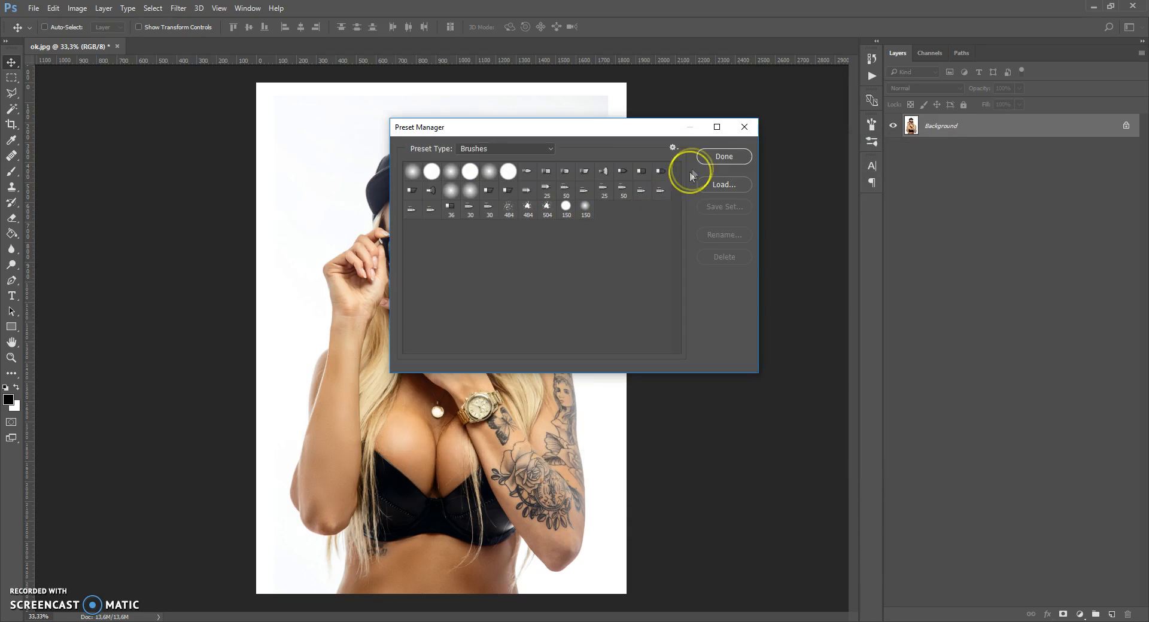
click(715, 157)
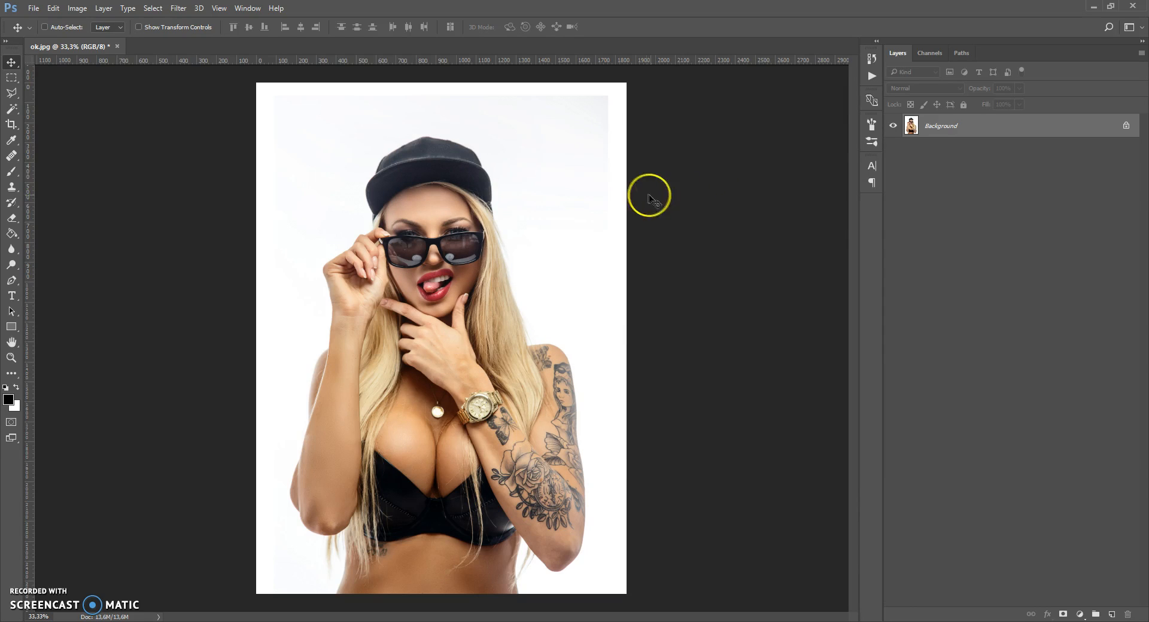
- Load the Vector Sketch Patterns file from the OK folder into the pattern presets with the Preset Manager
click(53, 7)
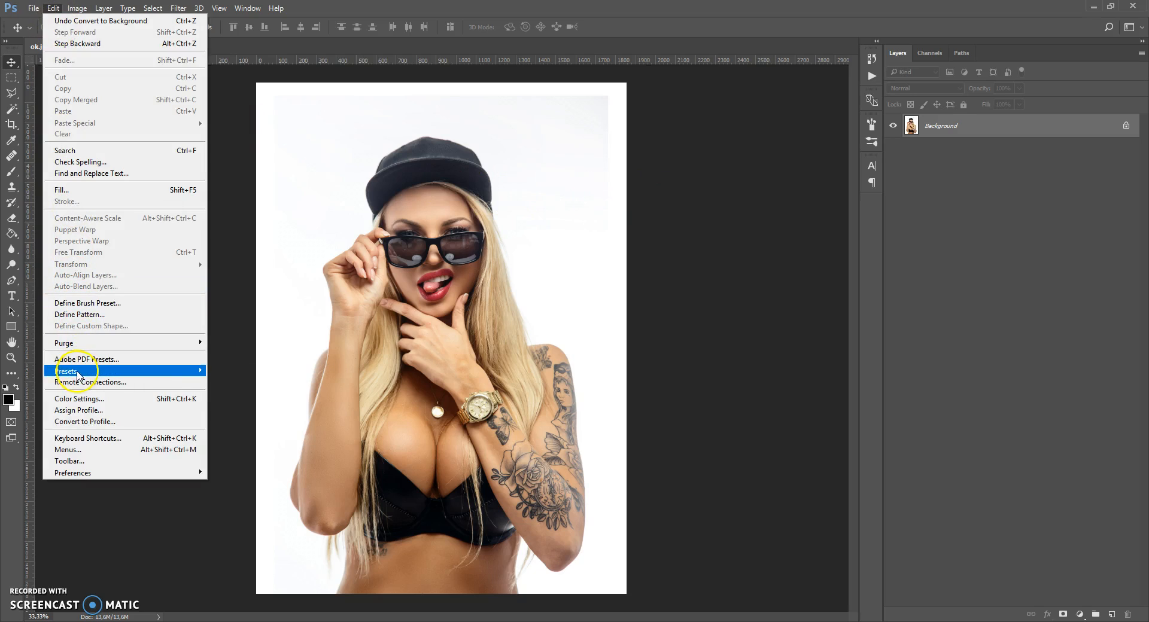
click(223, 371)
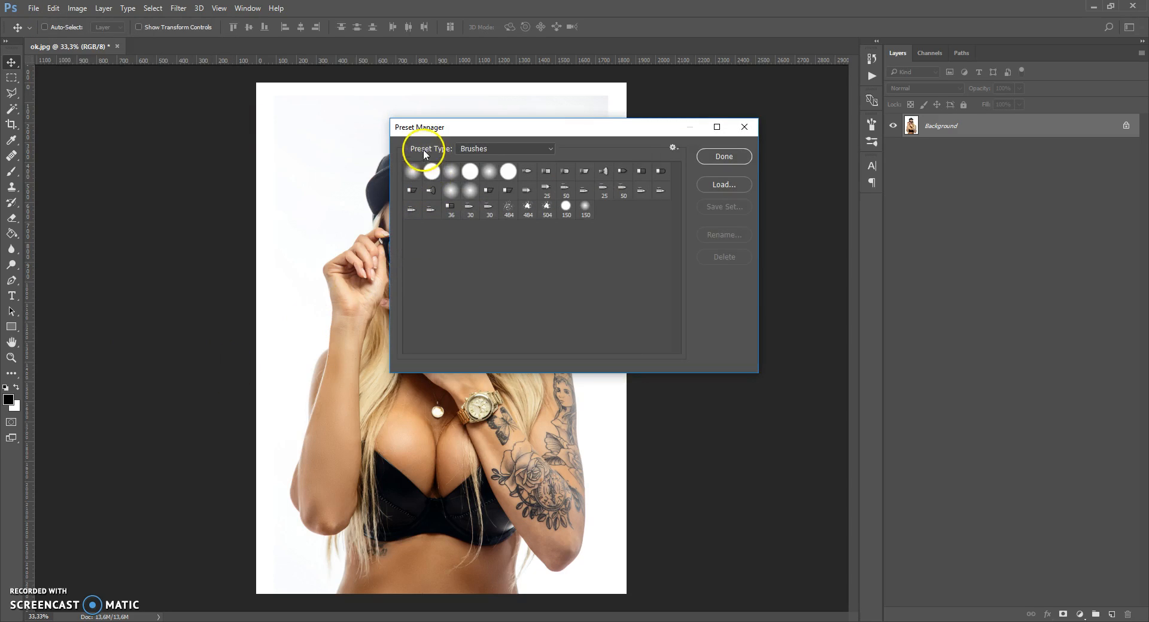
click(489, 150)
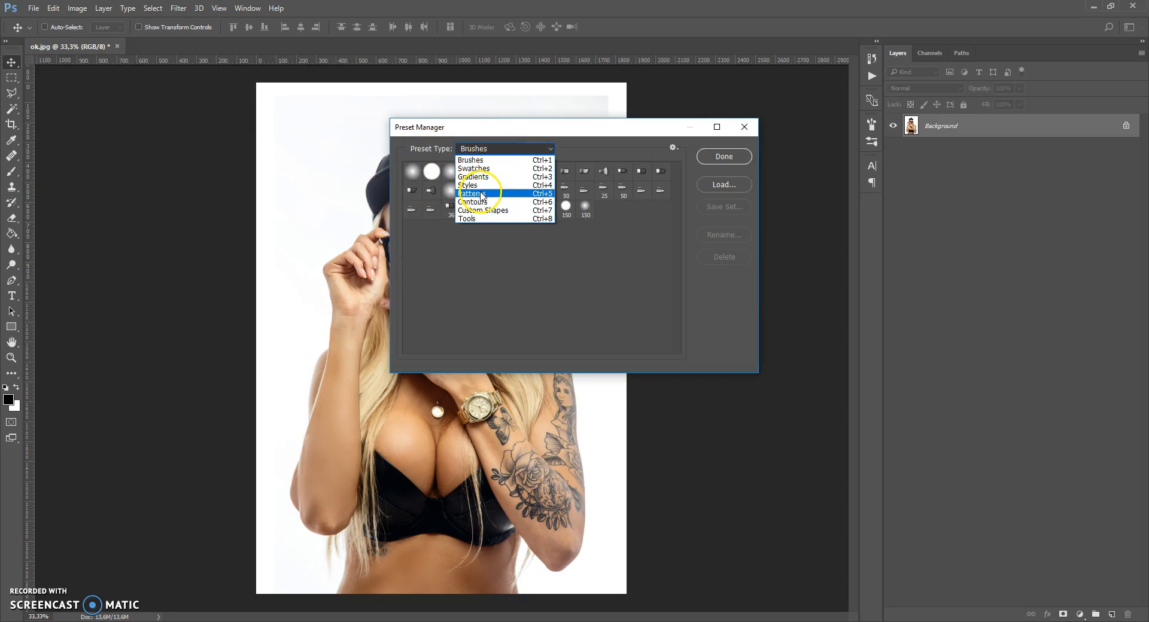
click(479, 190)
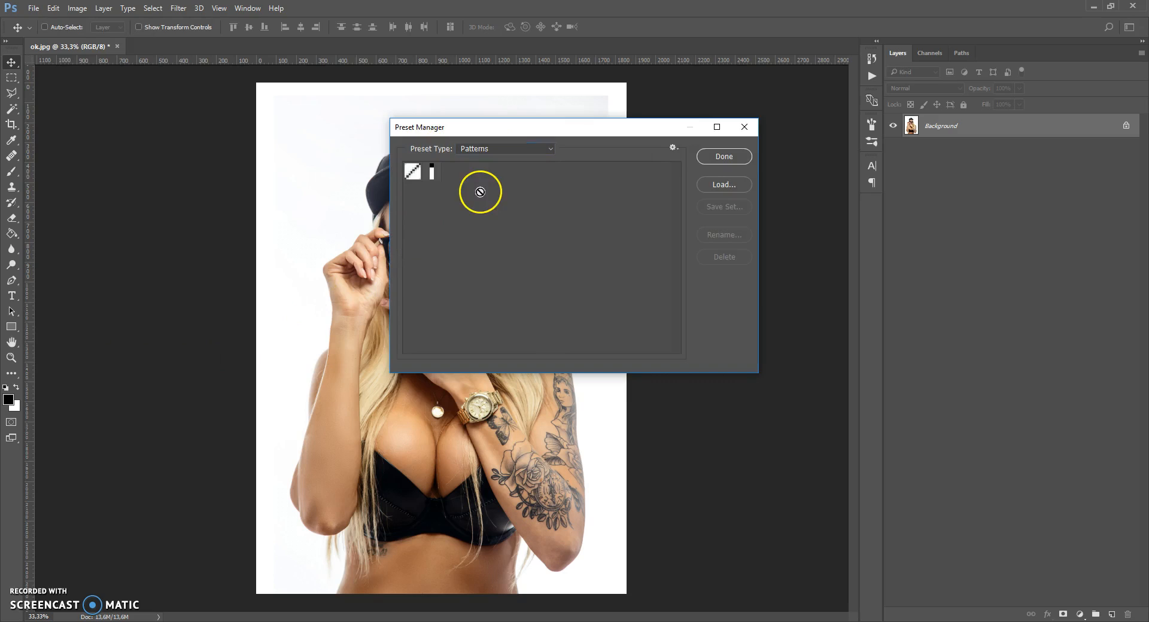
click(721, 187)
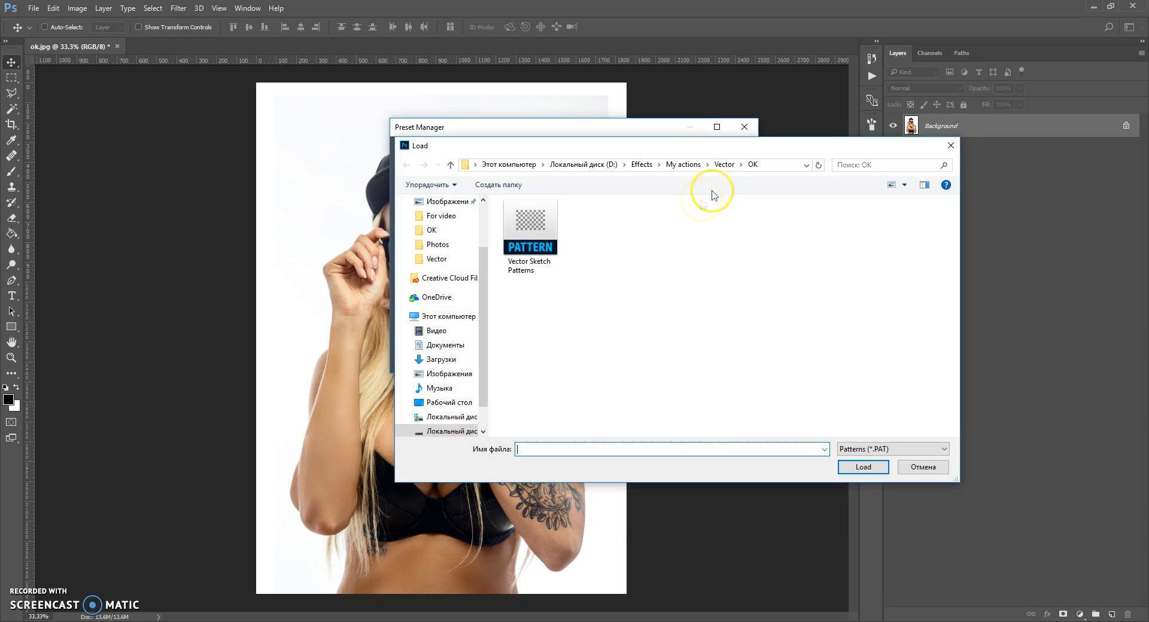
double_click(532, 226)
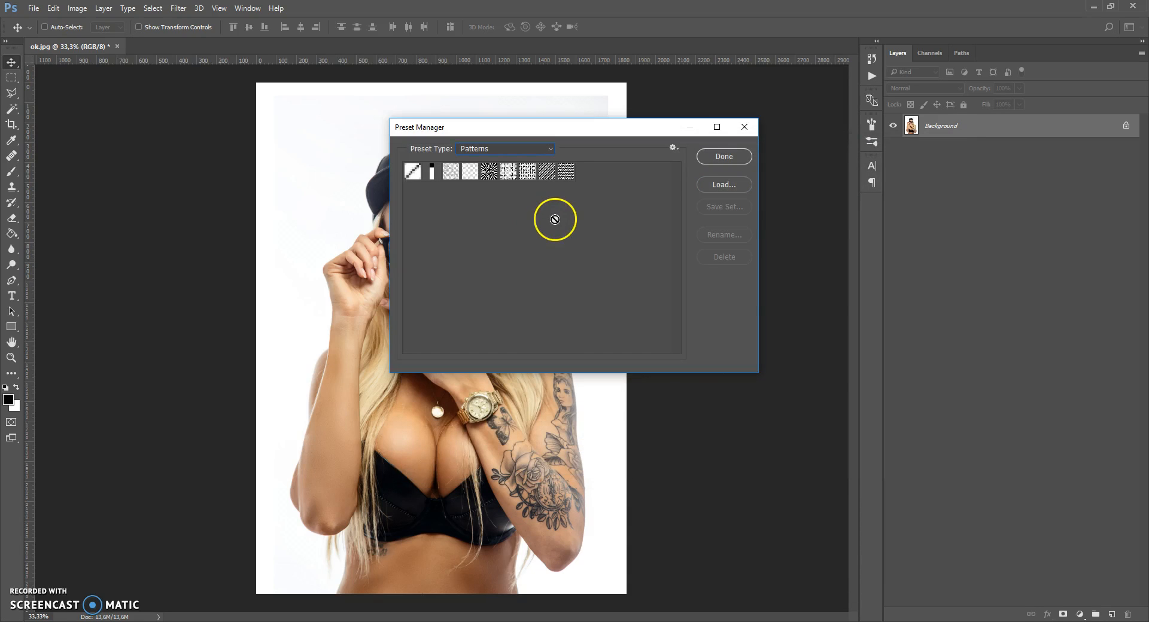
click(724, 157)
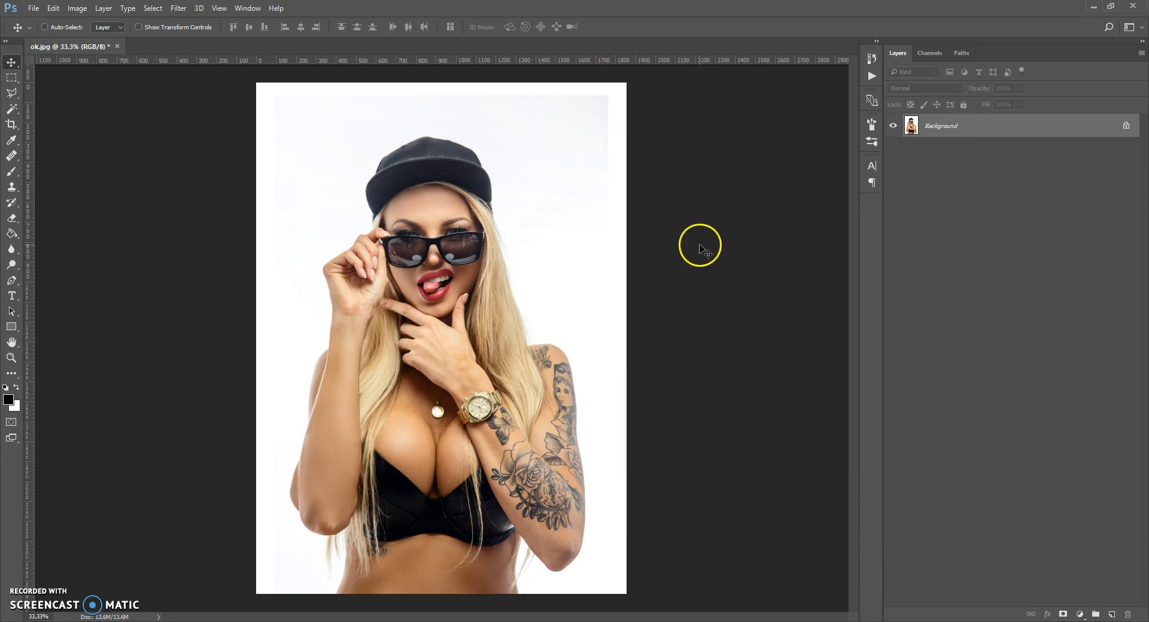
- Load the Vector Sketch Photoshop Action file from the OK folder into the available actions
click(248, 8)
click(254, 88)
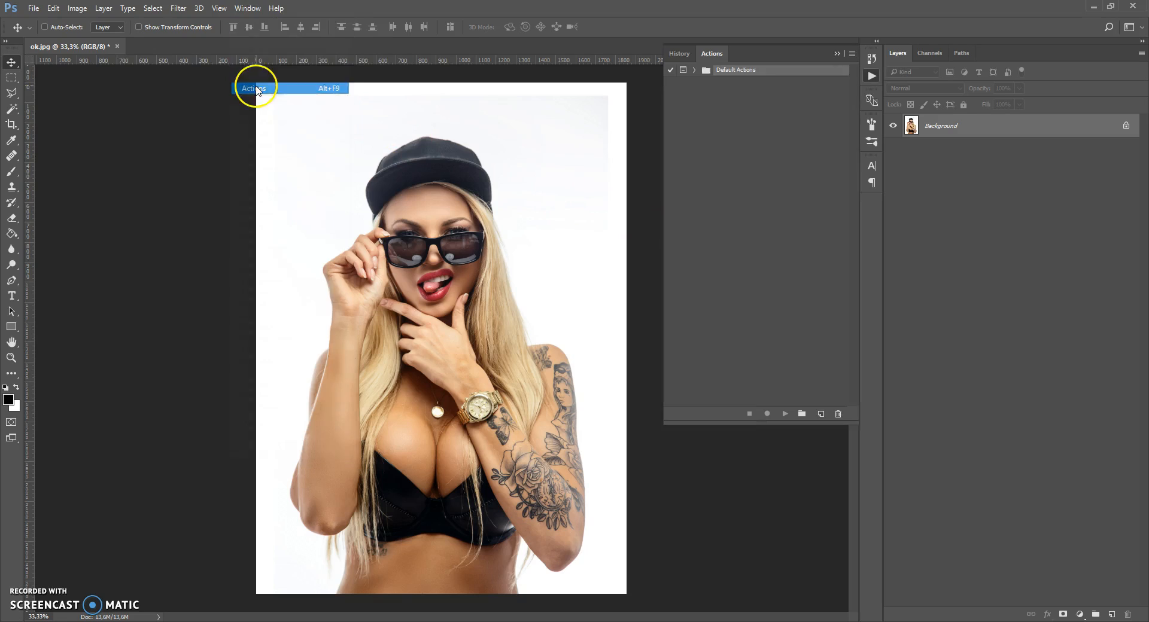
click(852, 54)
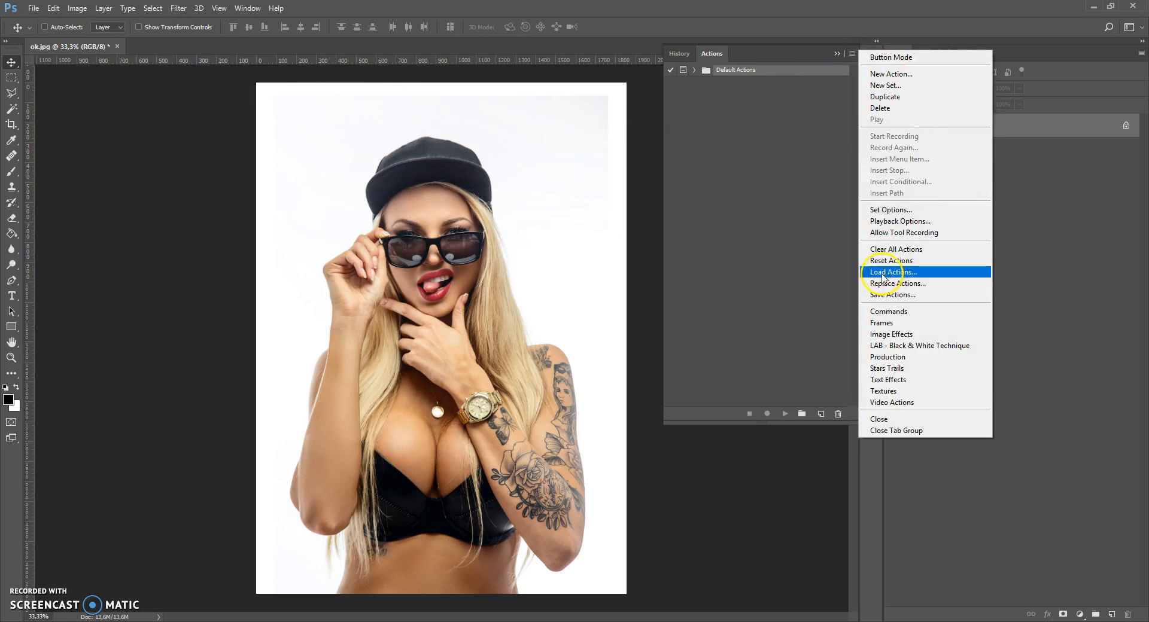
click(904, 276)
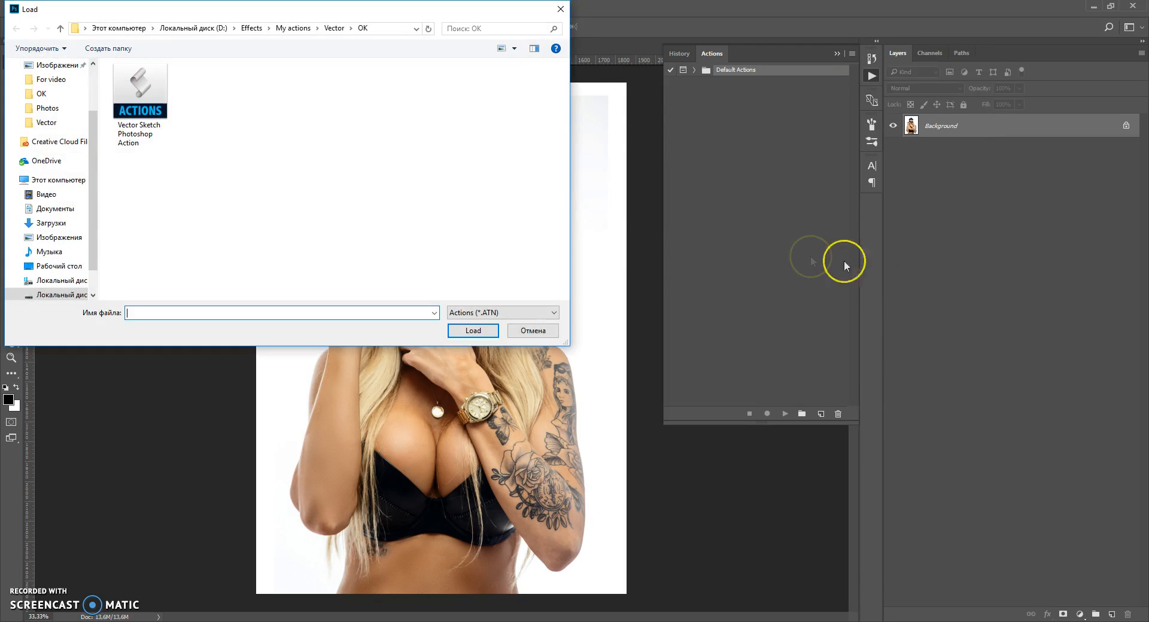
mouse_move(355, 13)
mouse_down()
mouse_move(495, 30)
mouse_move(590, 159)
mouse_up()
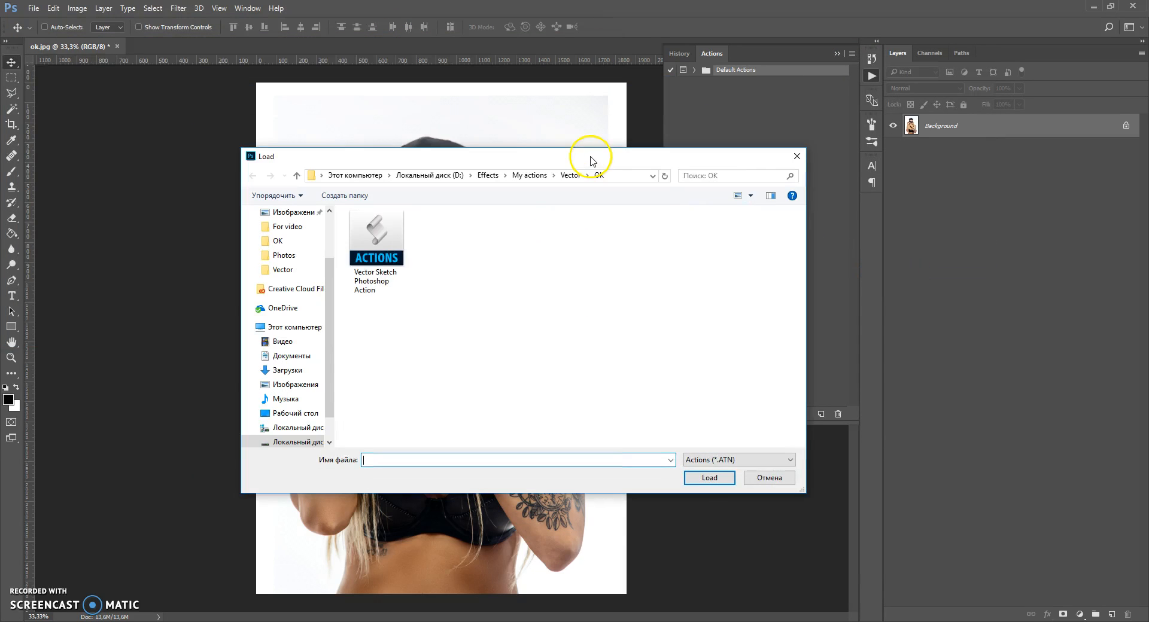
click(376, 239)
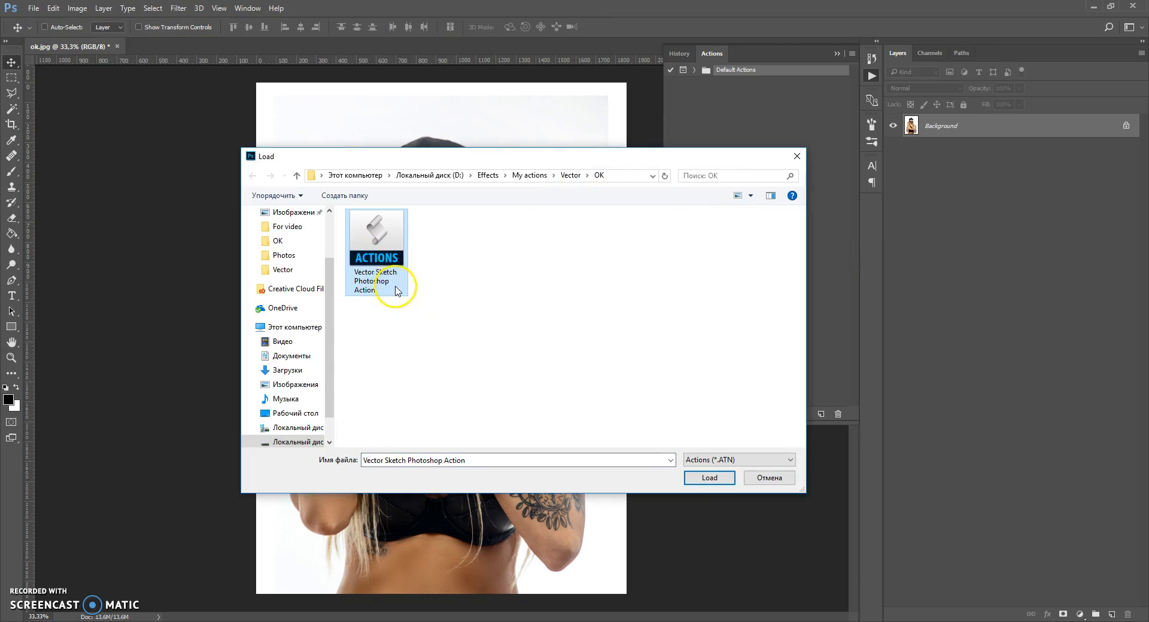
double_click(383, 244)
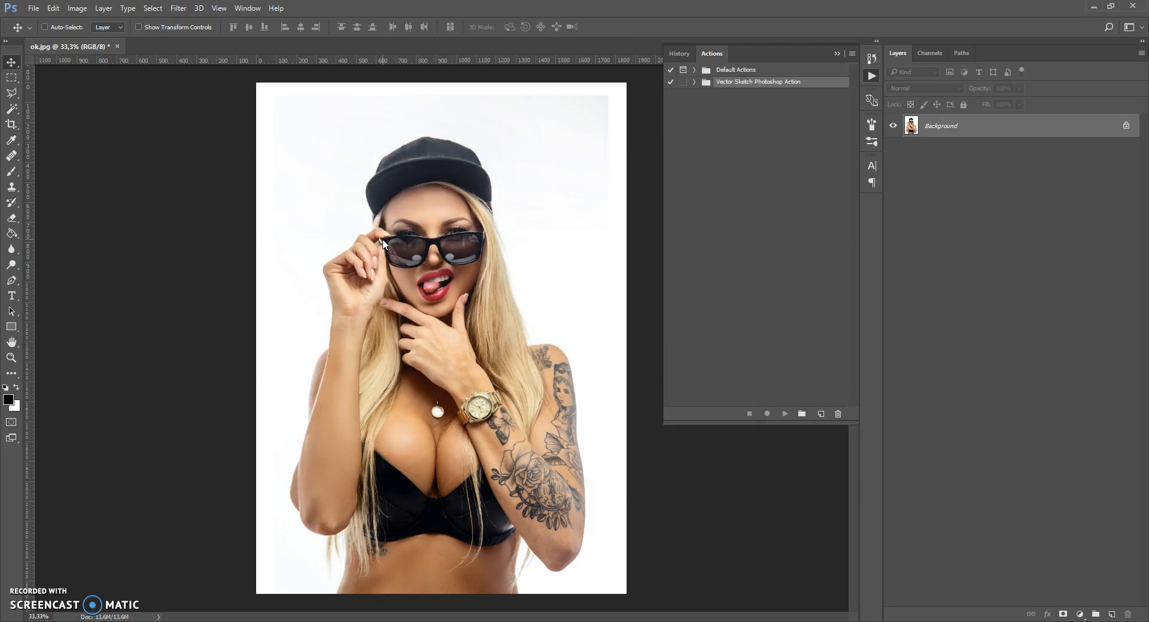
click(836, 54)
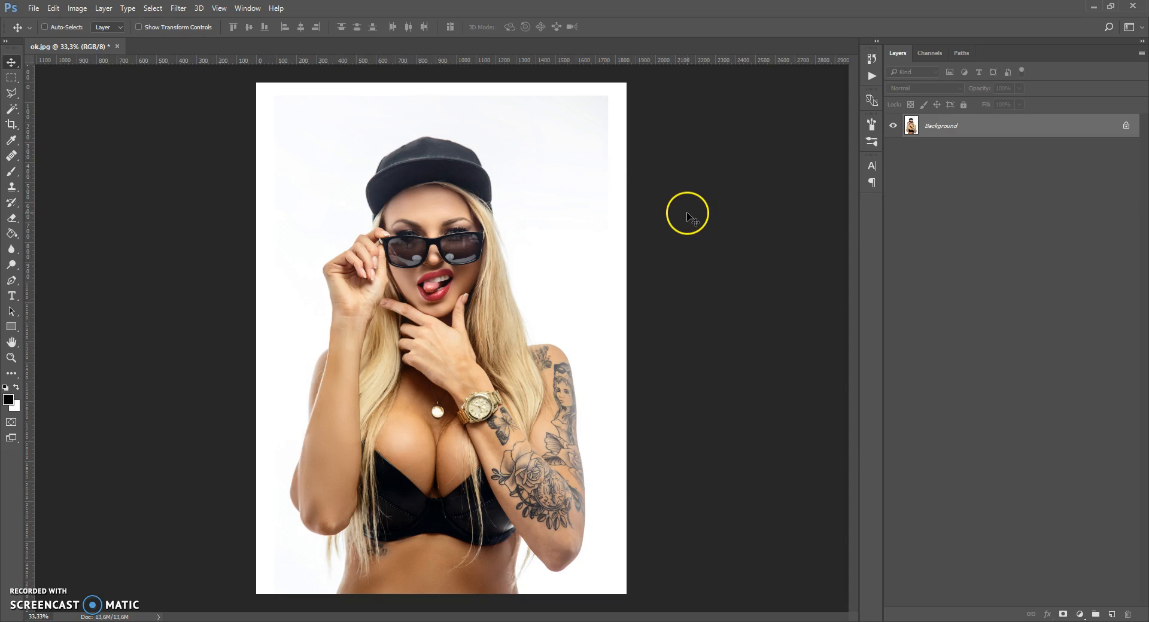
- Create a new empty layer above the Background and name it area
click(1112, 615)
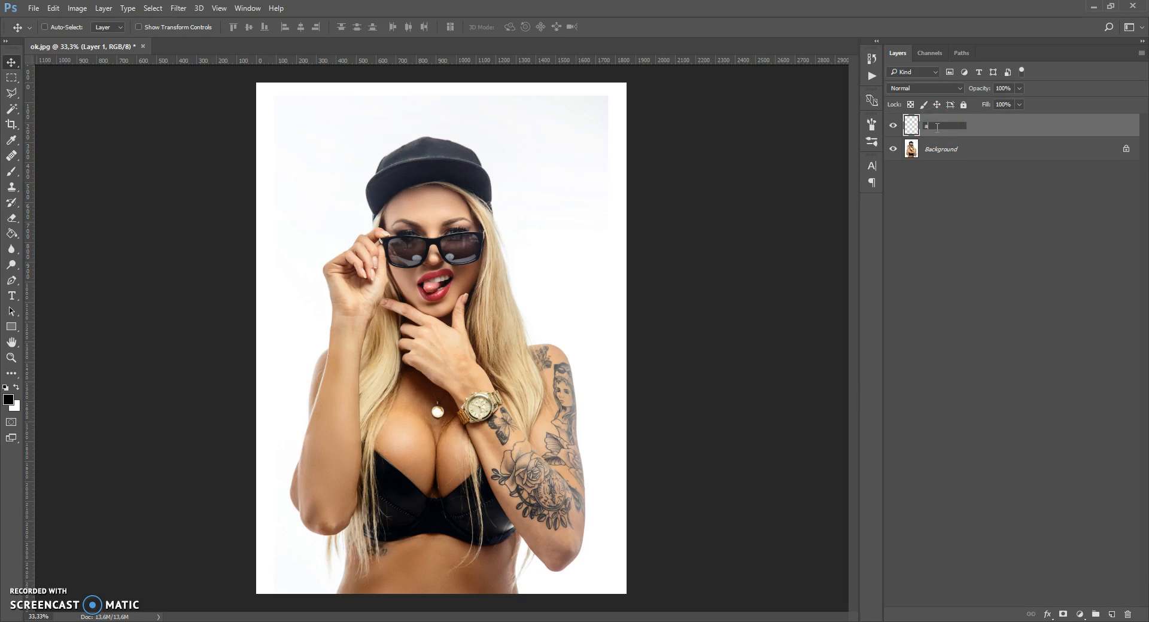
click(989, 124)
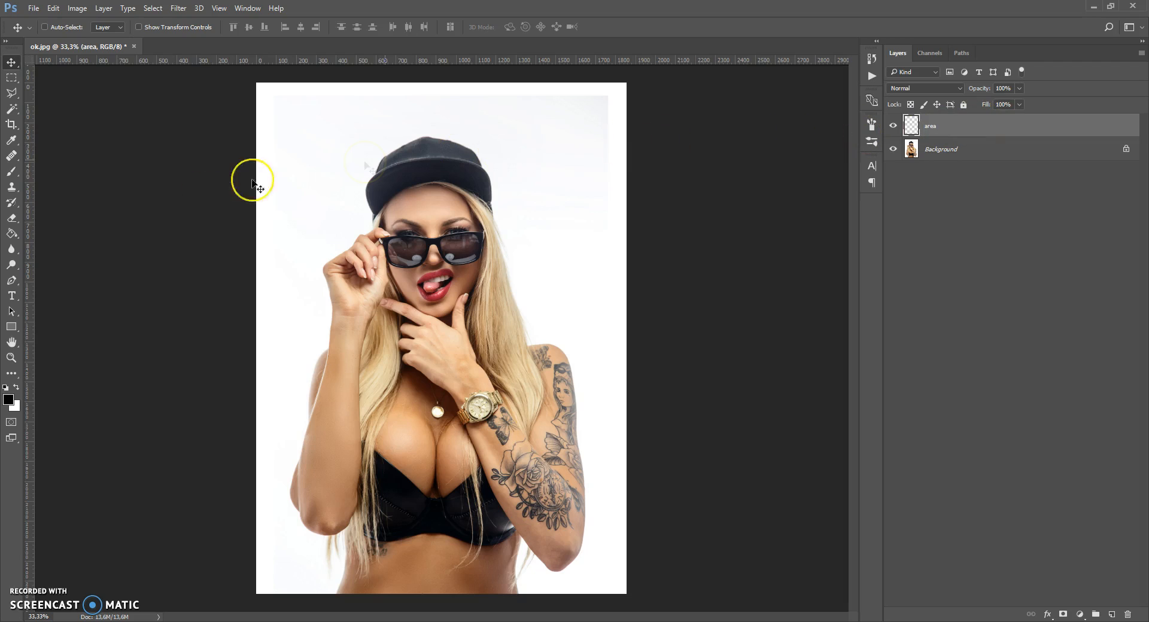
- Examine the Brush tool with its presets, the Magic Wand and the Lasso tools as ways to mark the subject
click(17, 176)
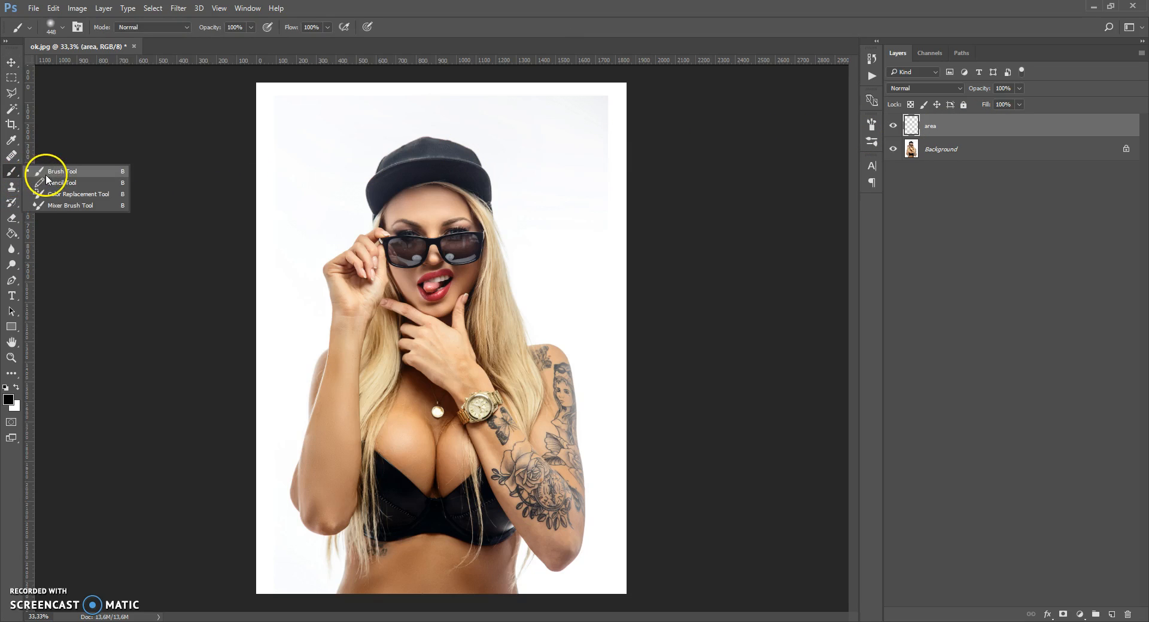
click(45, 173)
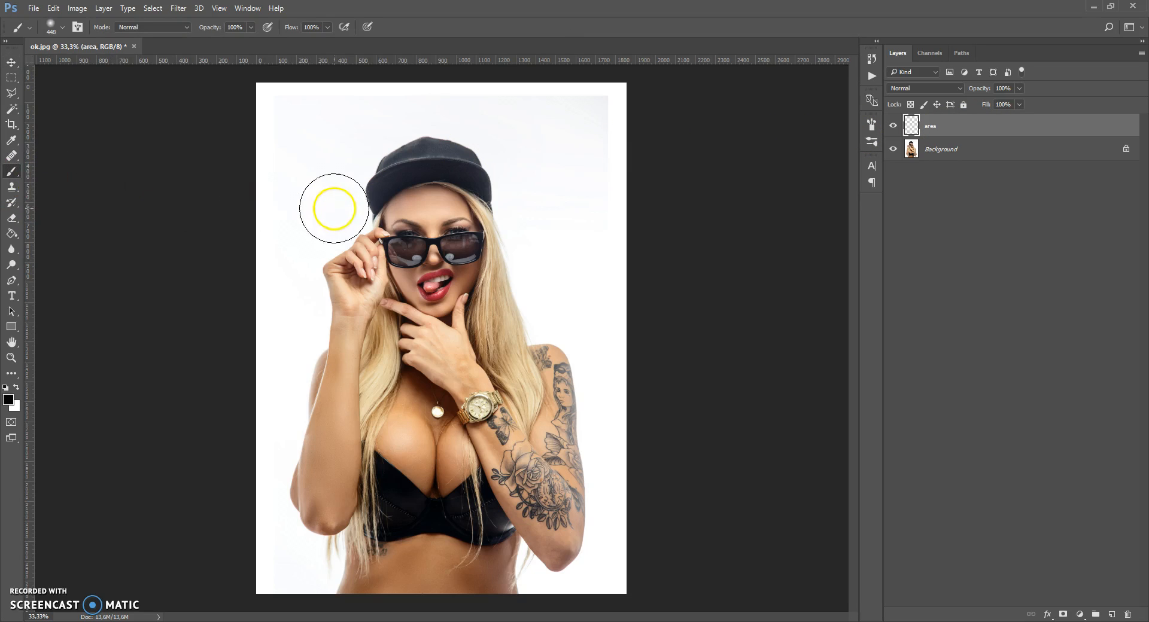
right_click(339, 208)
drag(478, 353, 479, 324)
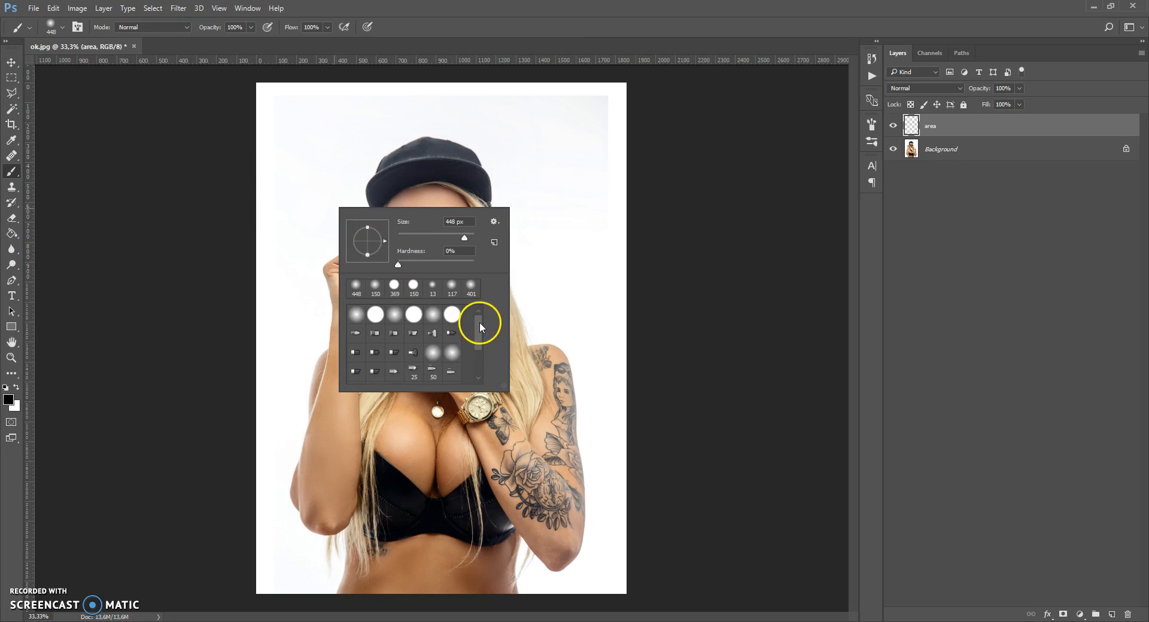
click(12, 109)
right_click(12, 109)
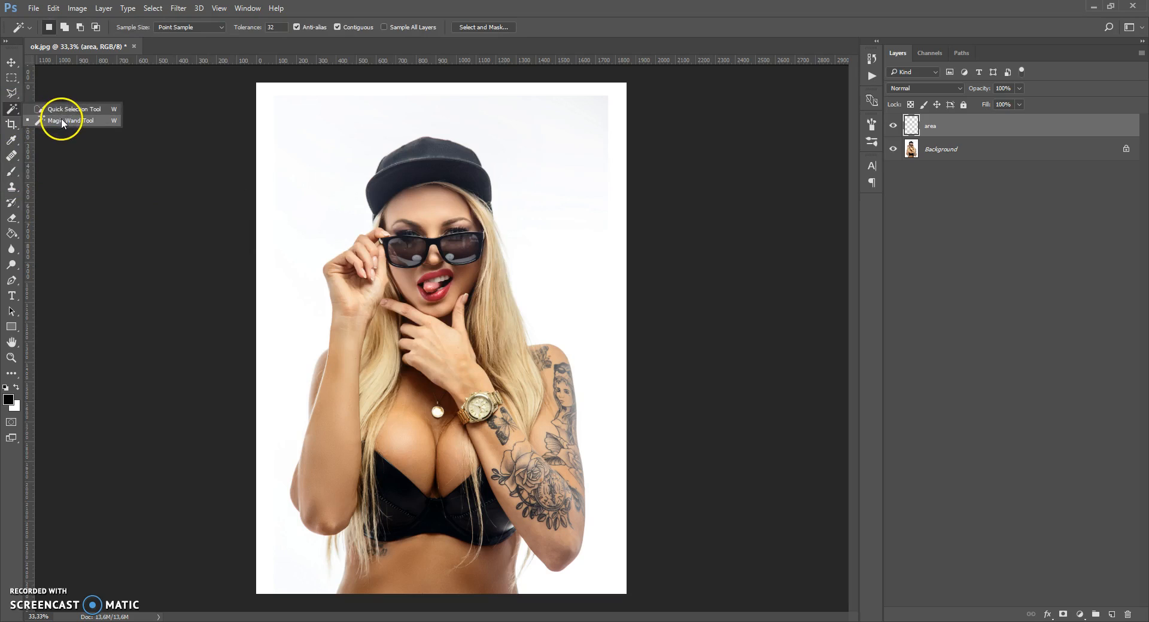
click(61, 117)
click(12, 92)
right_click(12, 93)
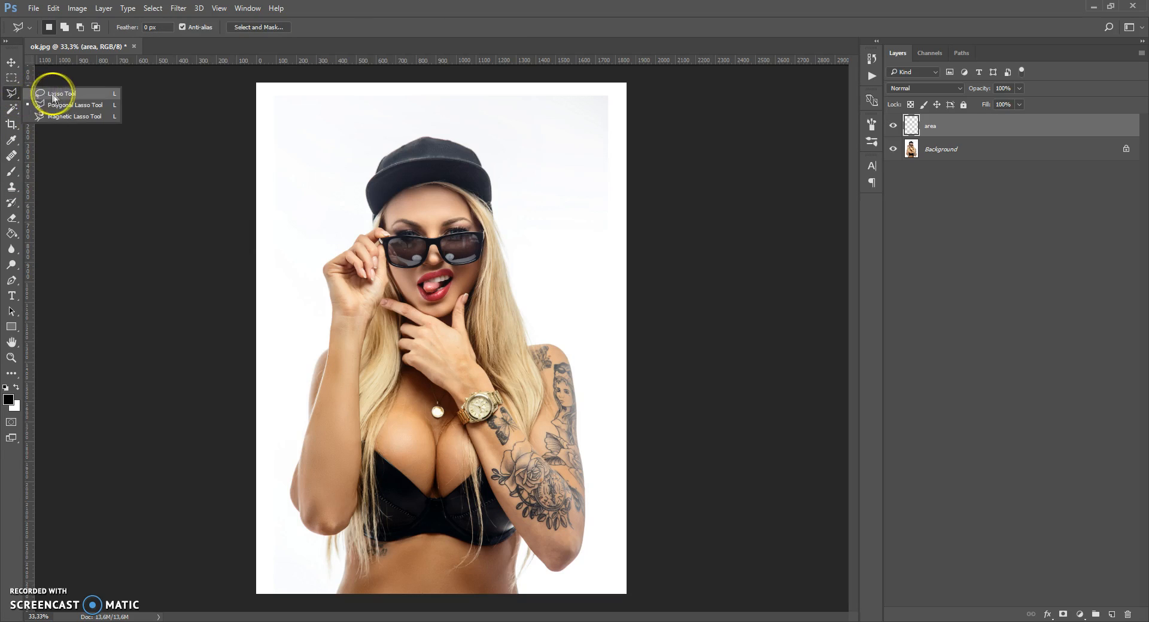
click(70, 104)
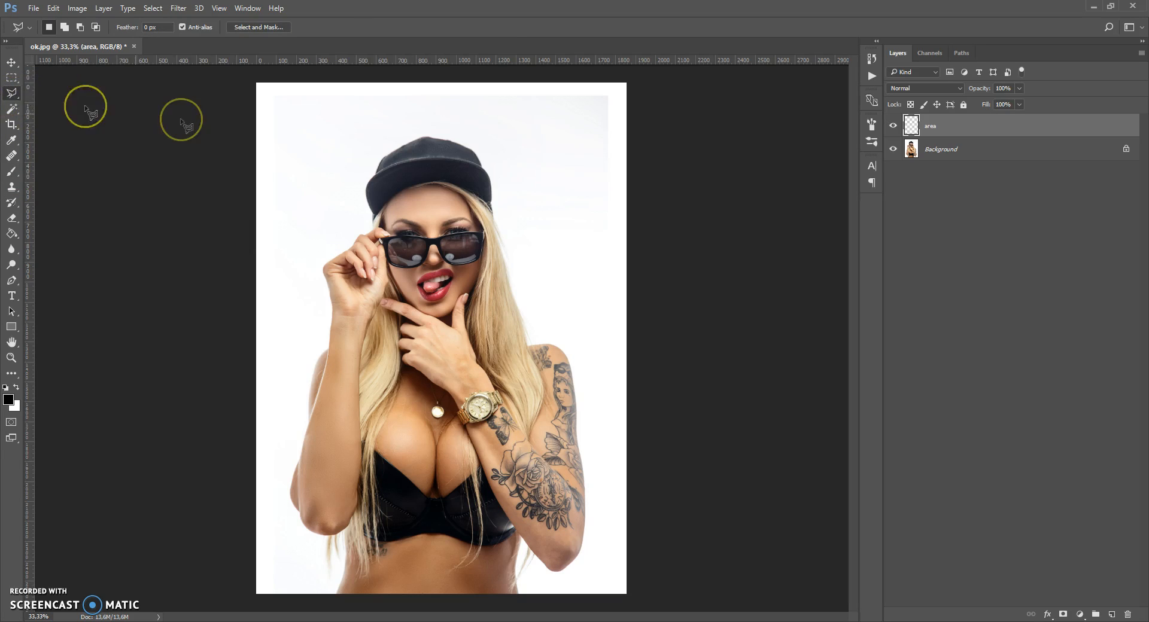
double_click(157, 161)
- Select the white backdrop on the Background layer with the Magic Wand tool and invert the selection to cover the woman
click(29, 117)
click(15, 113)
click(59, 118)
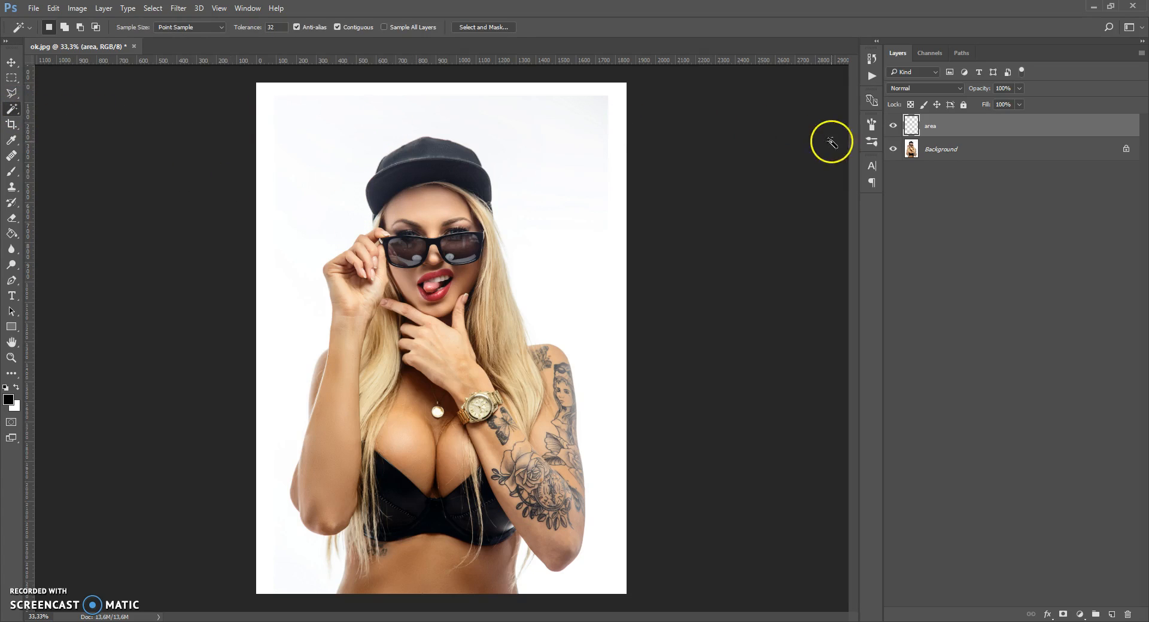
click(907, 153)
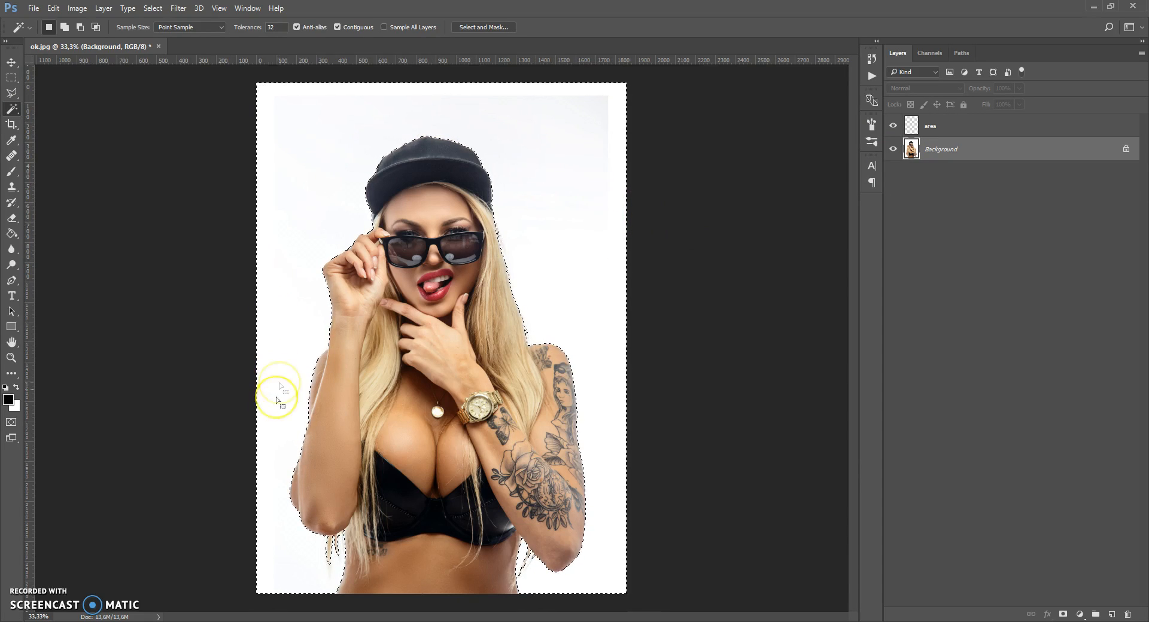
click(153, 9)
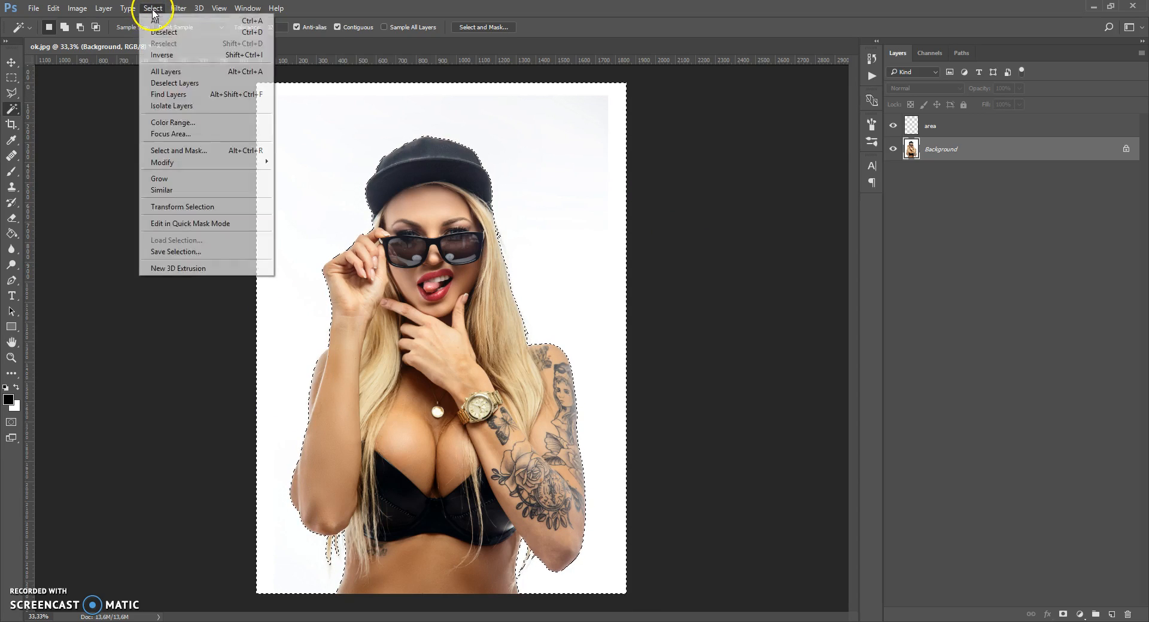
click(167, 55)
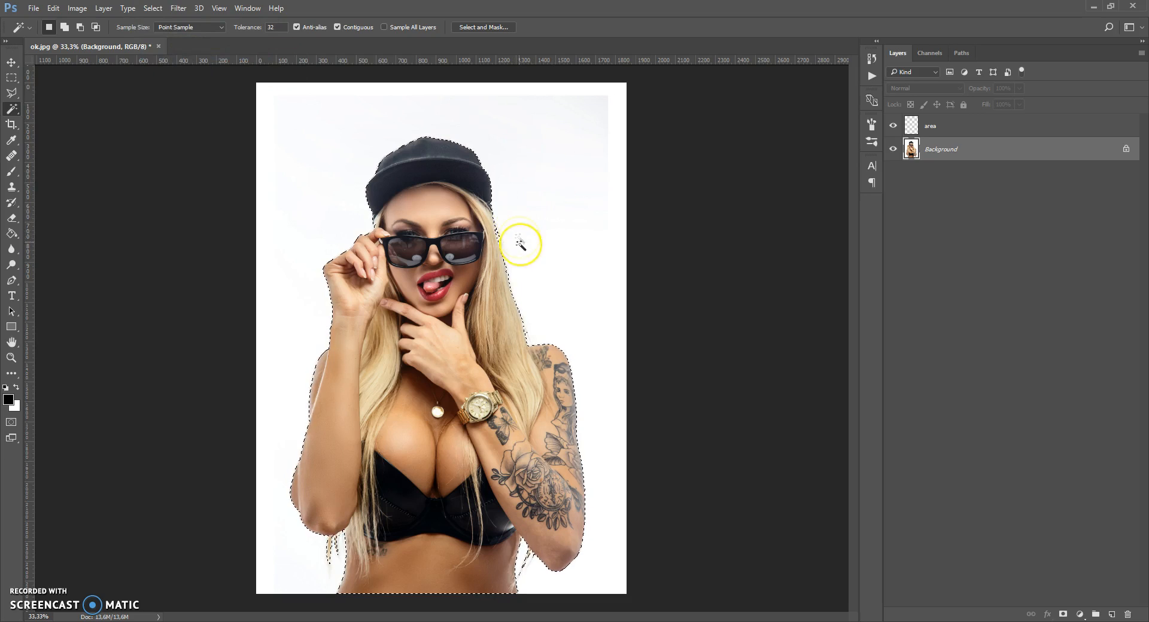
- Make the area layer active, choose the Paint Bucket tool and set the foreground color to bright red
click(911, 128)
click(13, 235)
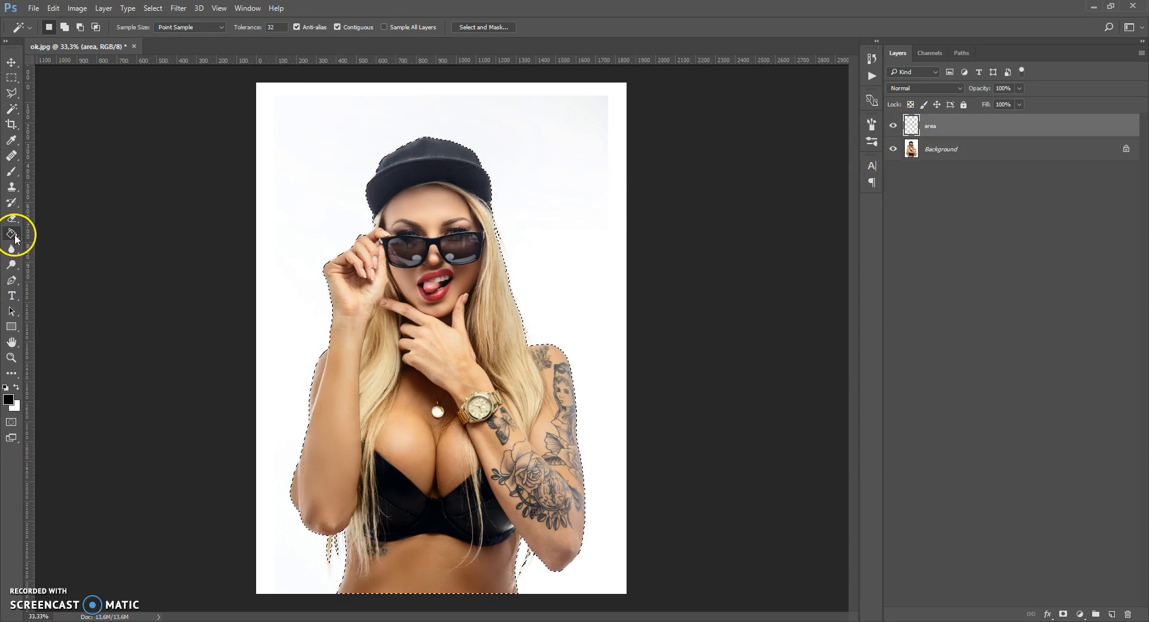
right_click(15, 236)
click(47, 241)
click(9, 399)
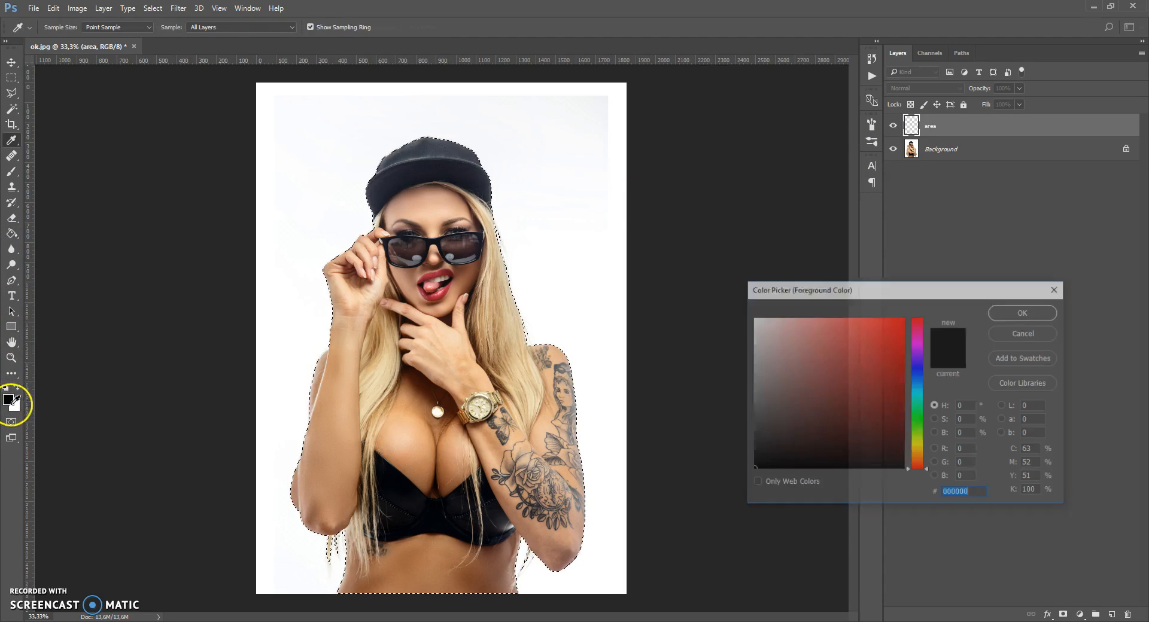
click(901, 321)
click(1006, 310)
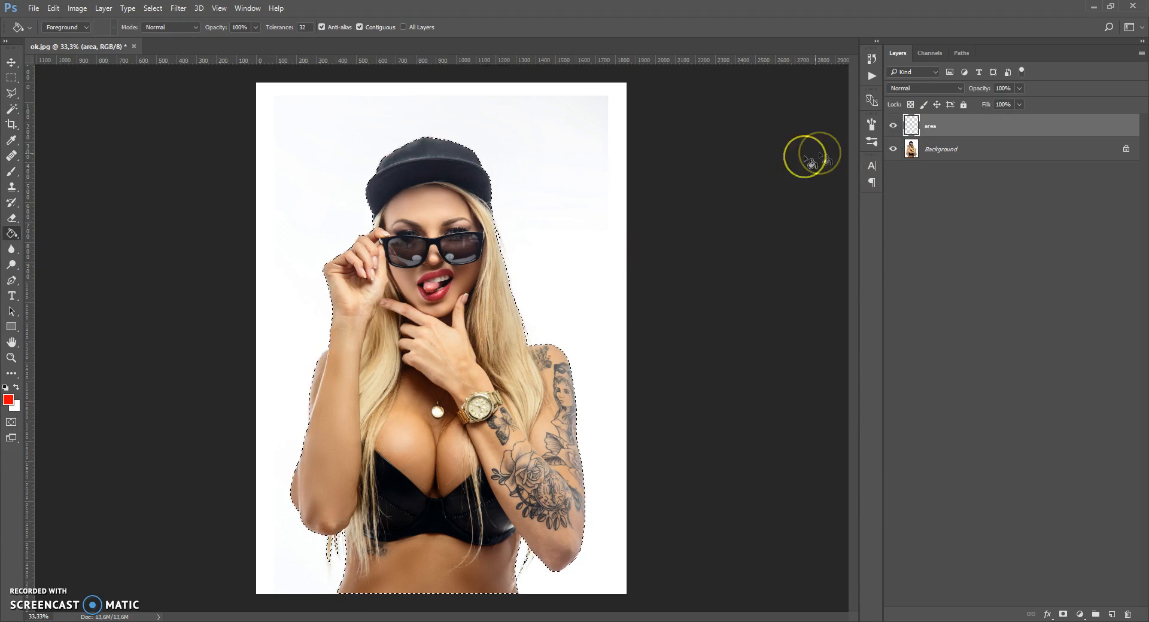
- Fill the selected figure with red on the area layer and deselect it
drag(915, 128, 914, 148)
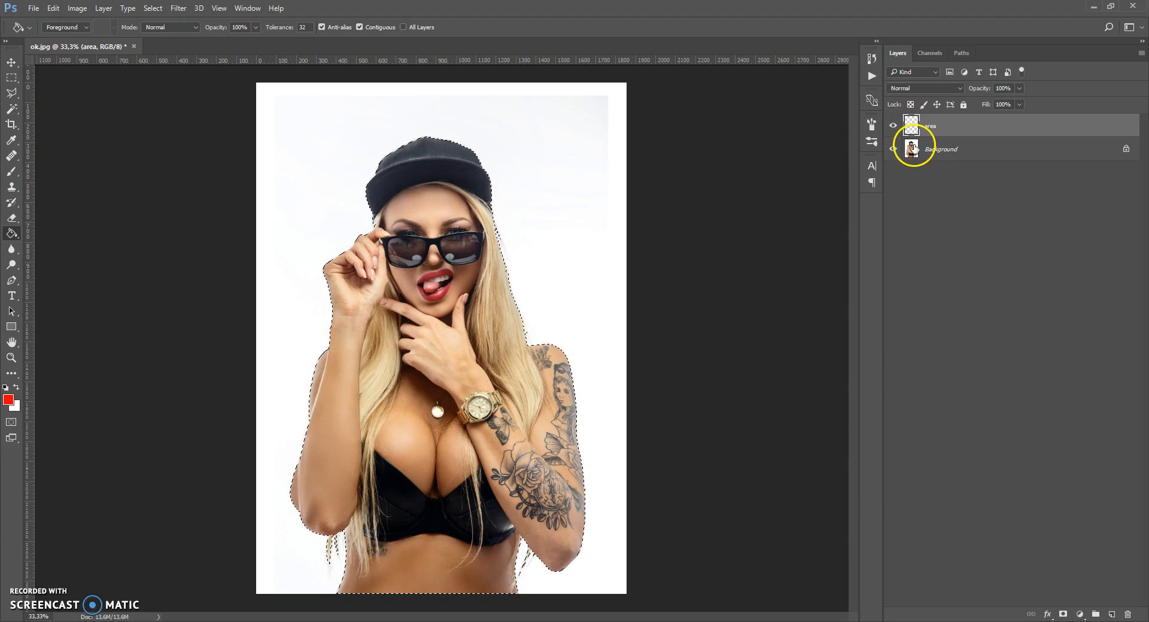
click(454, 347)
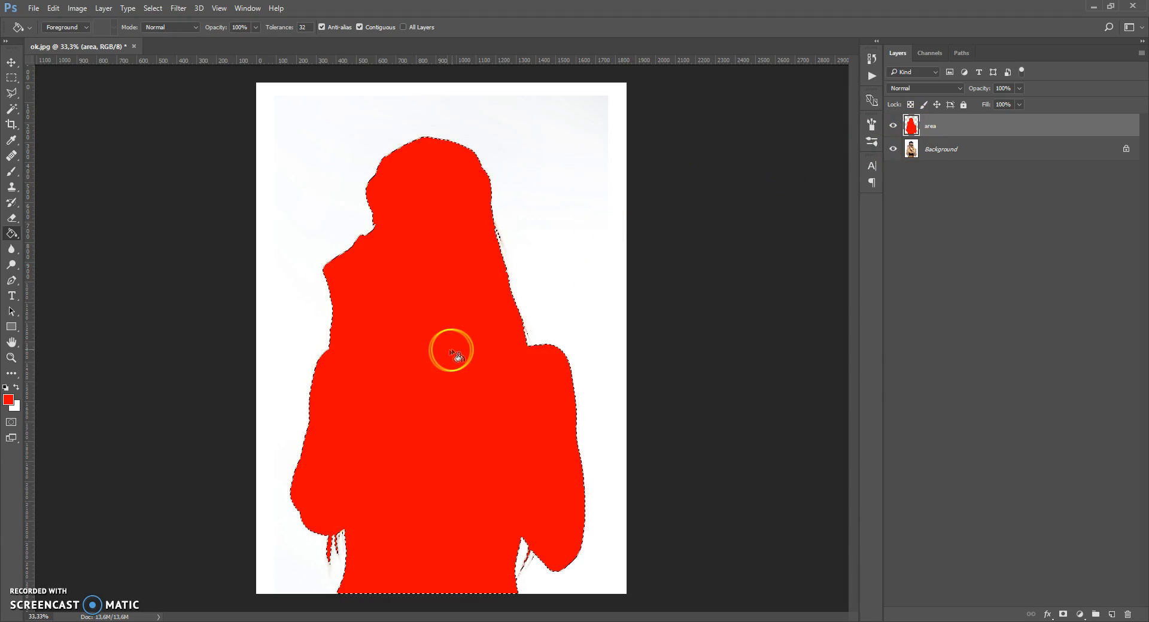
key(ctrl+d)
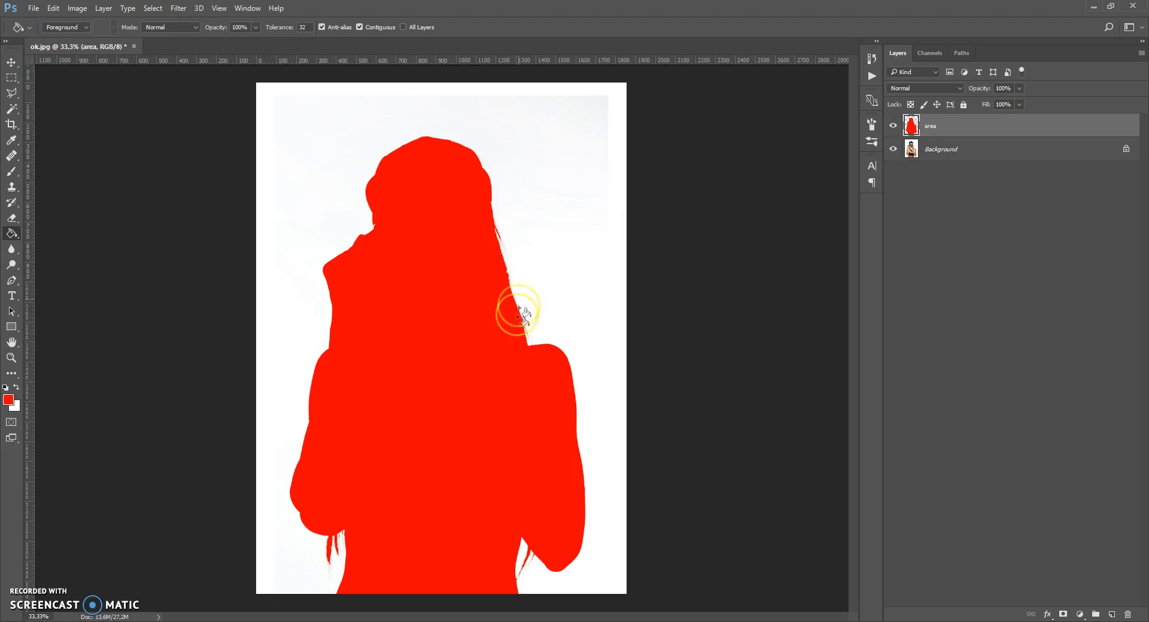
- Expand the Vector Sketch Photoshop Action set and select the action of the same name inside it for playback
click(11, 63)
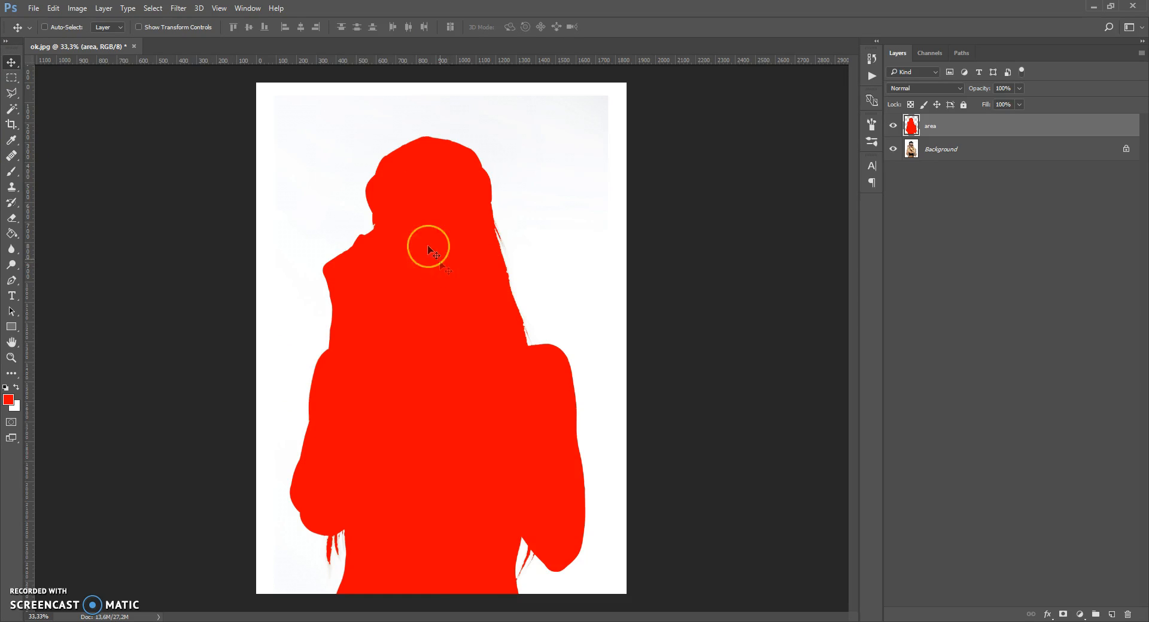
click(246, 8)
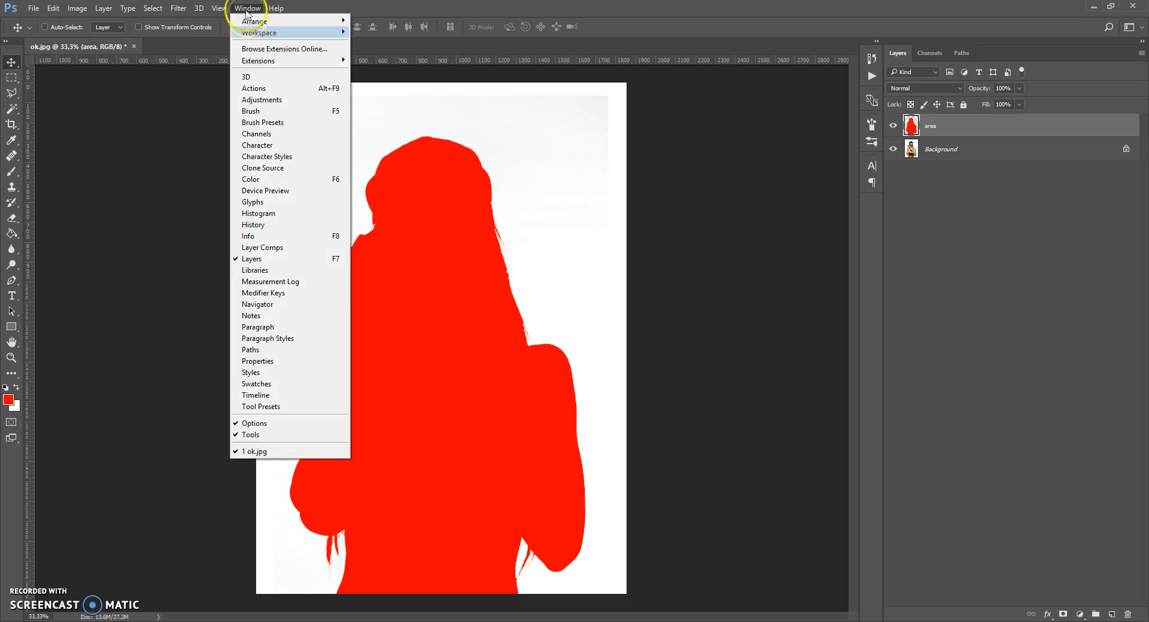
click(274, 90)
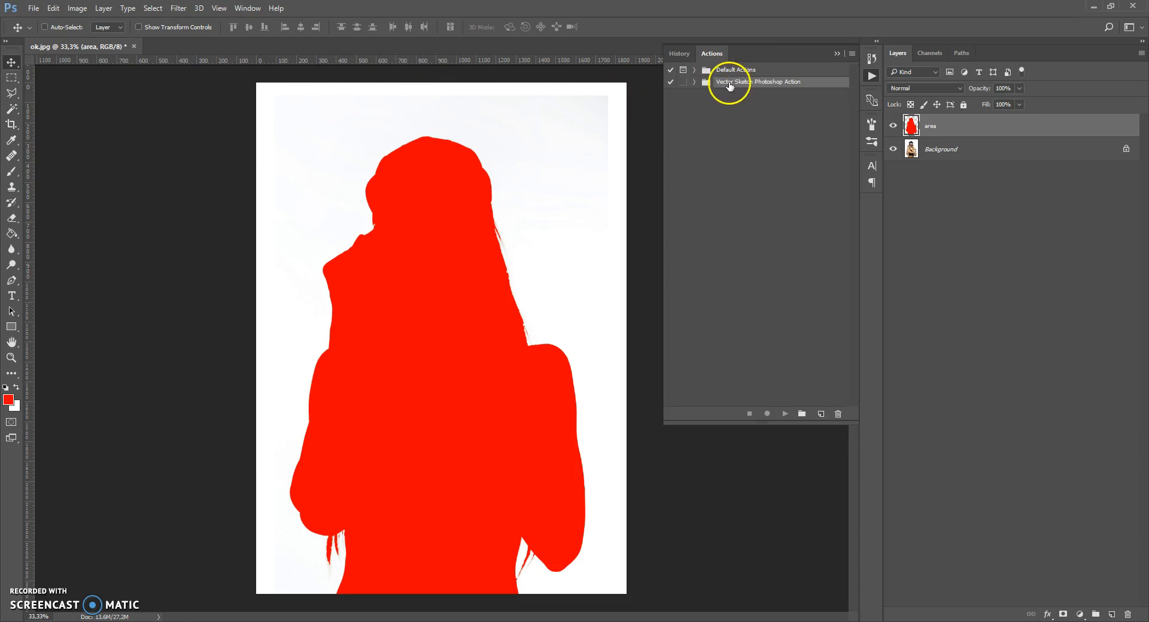
click(694, 82)
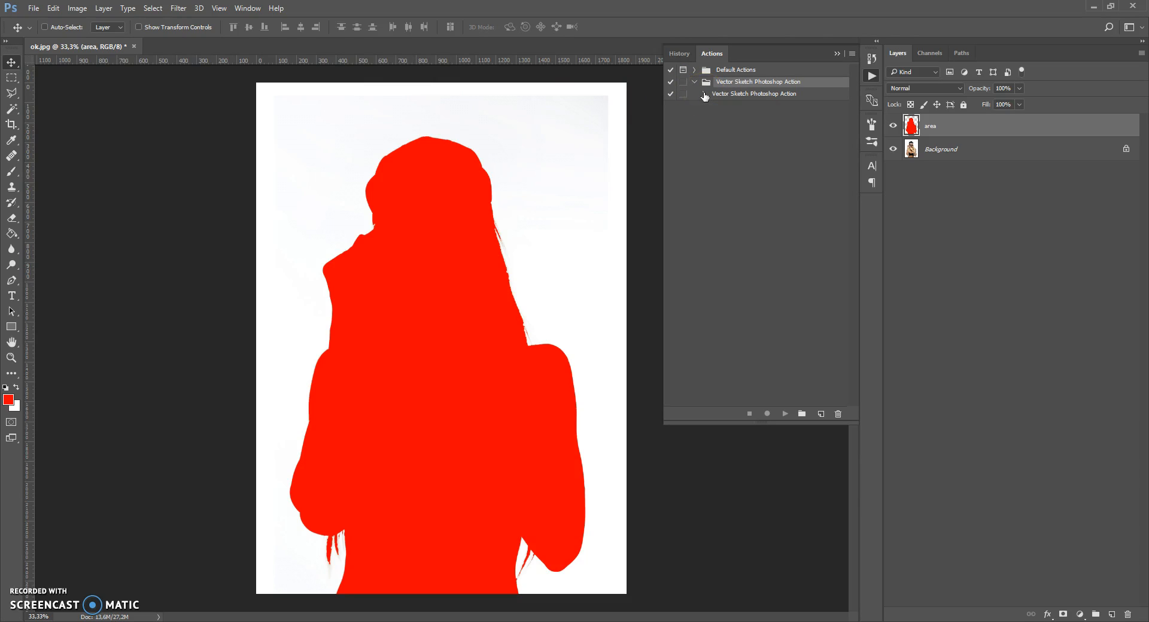
click(705, 94)
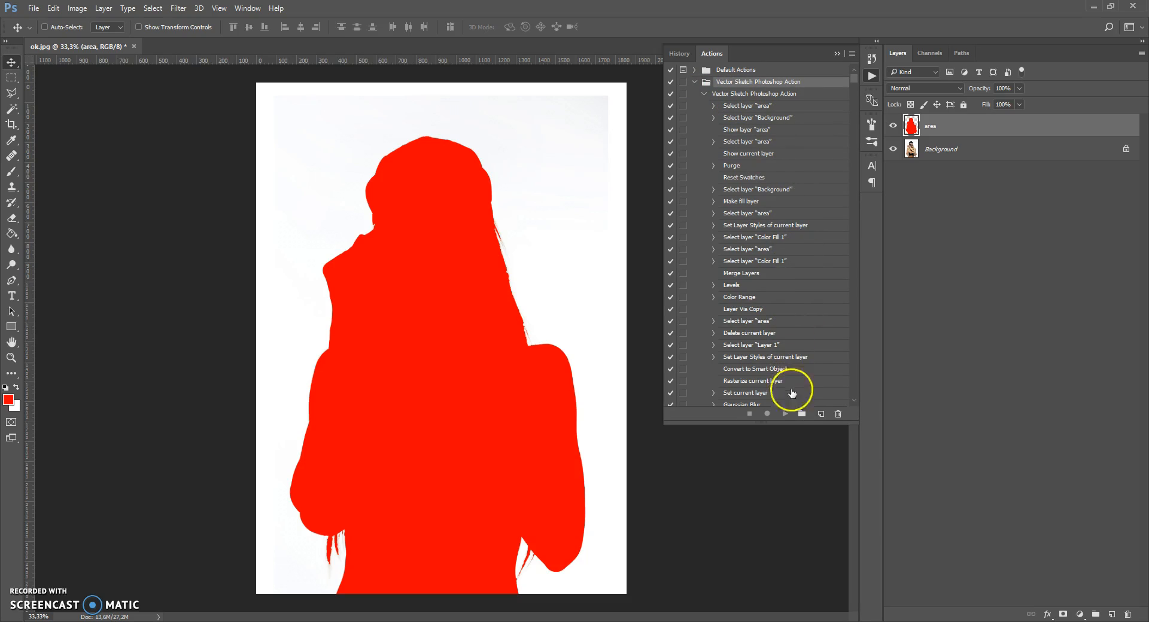
click(785, 414)
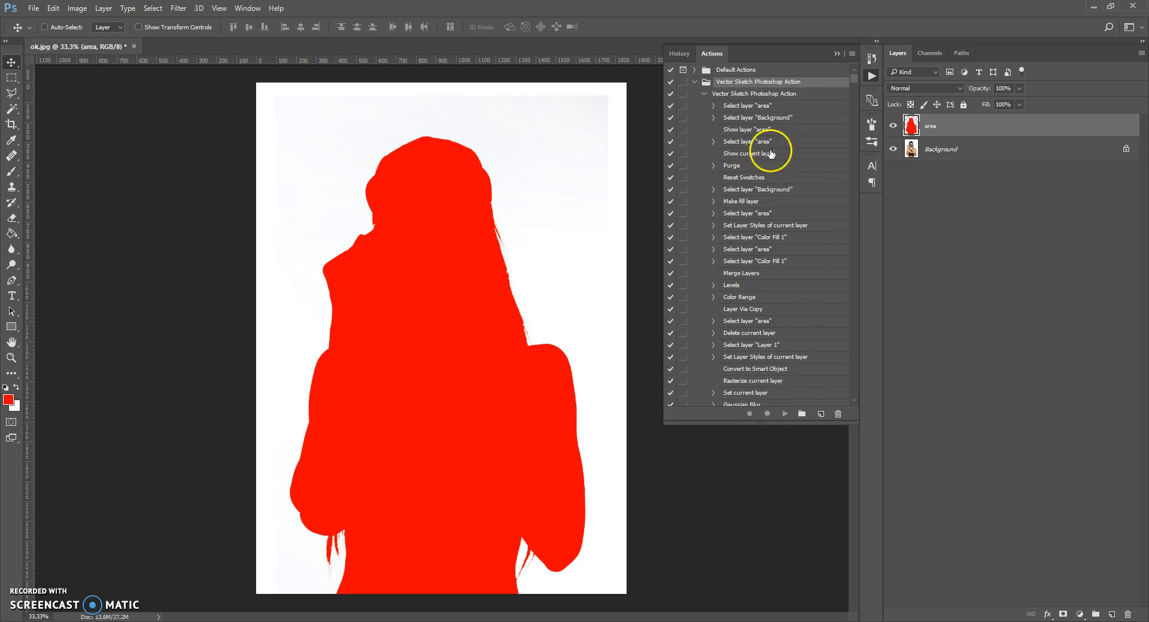
click(737, 96)
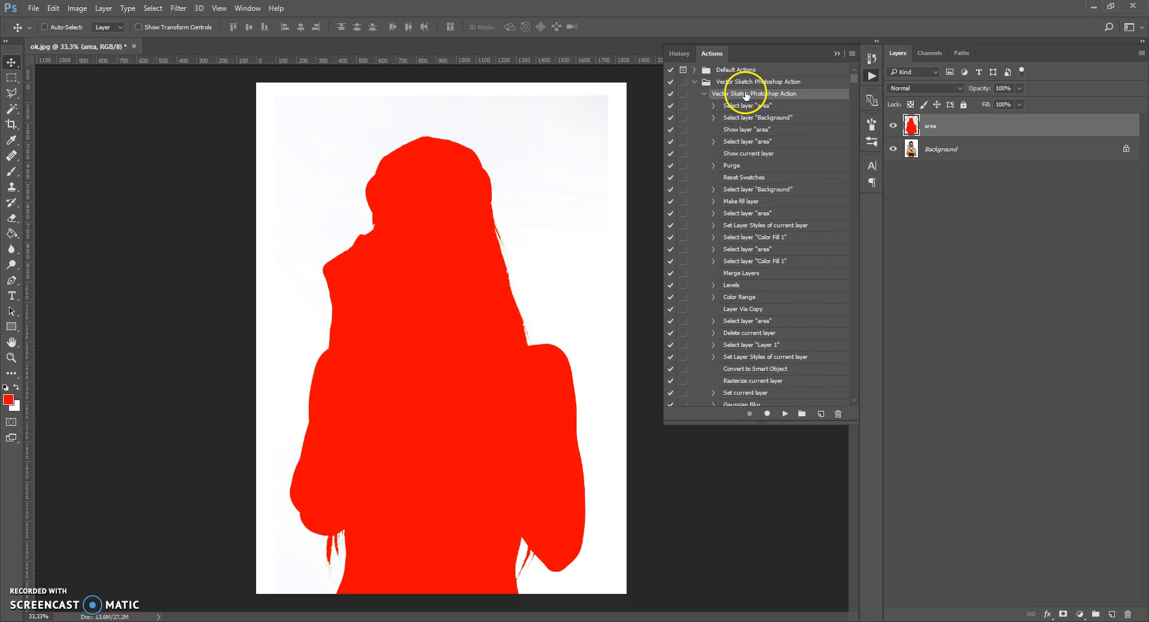
click(785, 414)
- Activate the Brush tool in Normal mode, run the Vector Sketch Photoshop Action on the photo and hide the actions list
click(11, 171)
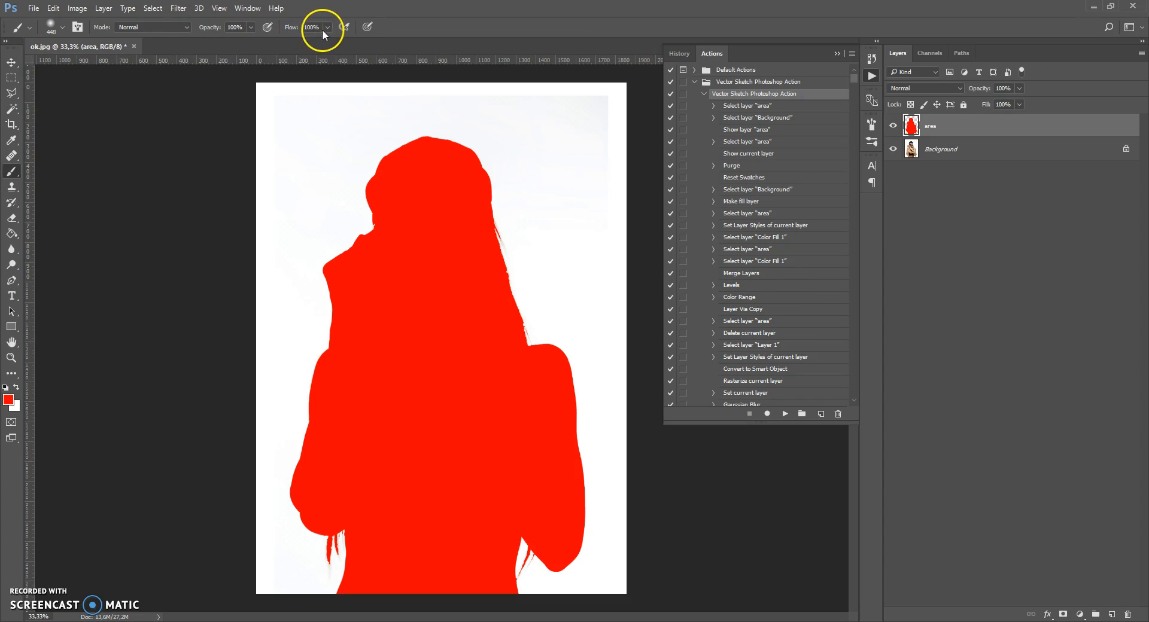
click(188, 27)
click(188, 27)
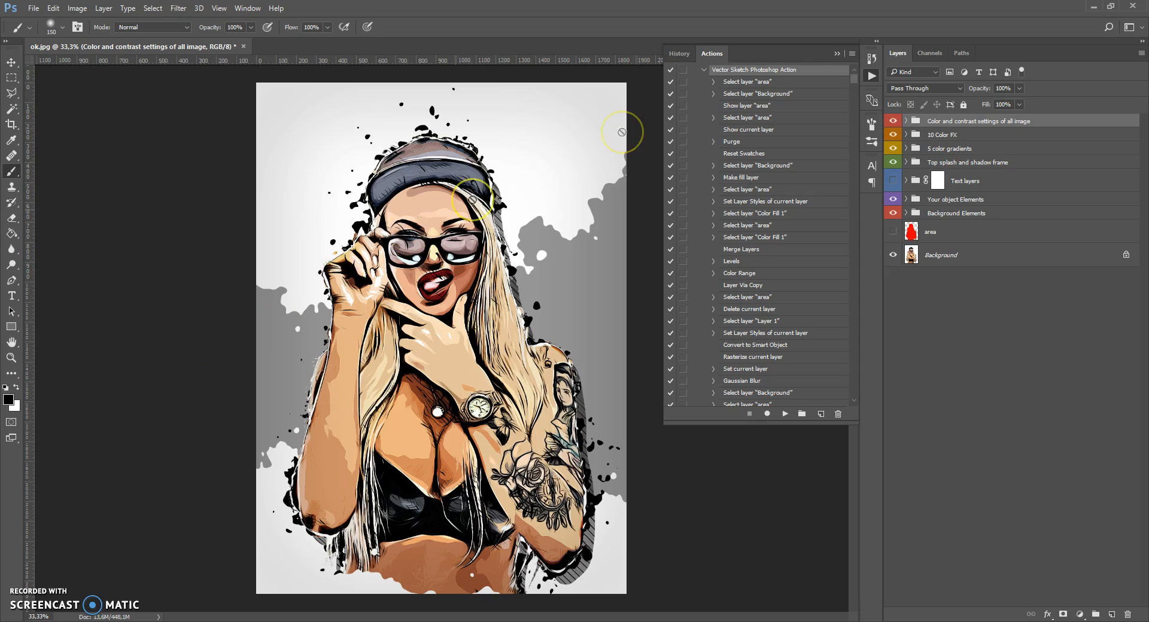
click(836, 54)
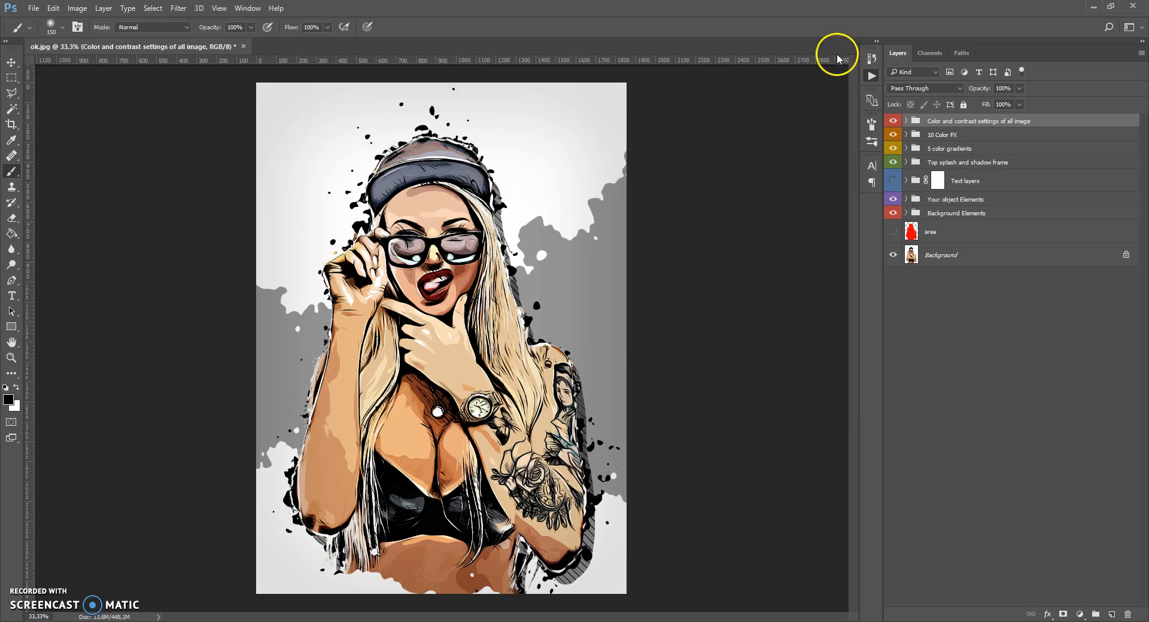
- Examine the layers inside the Your object Elements group and the contents of all the generated layer groups
click(905, 199)
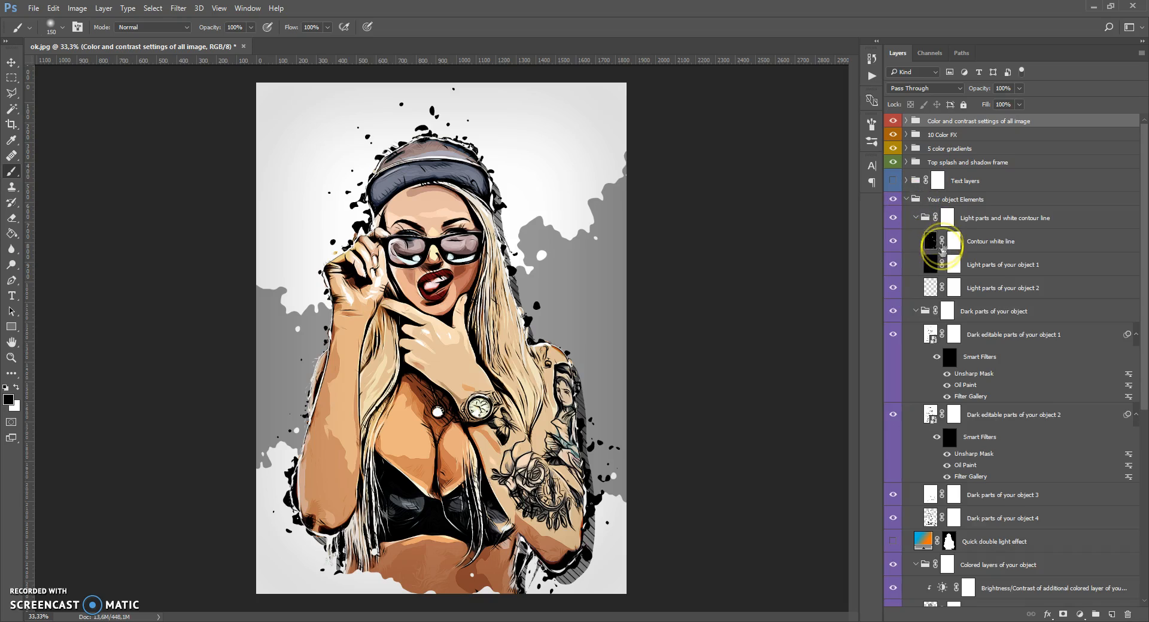
scroll(936, 251, down, 5)
scroll(939, 263, up, 3)
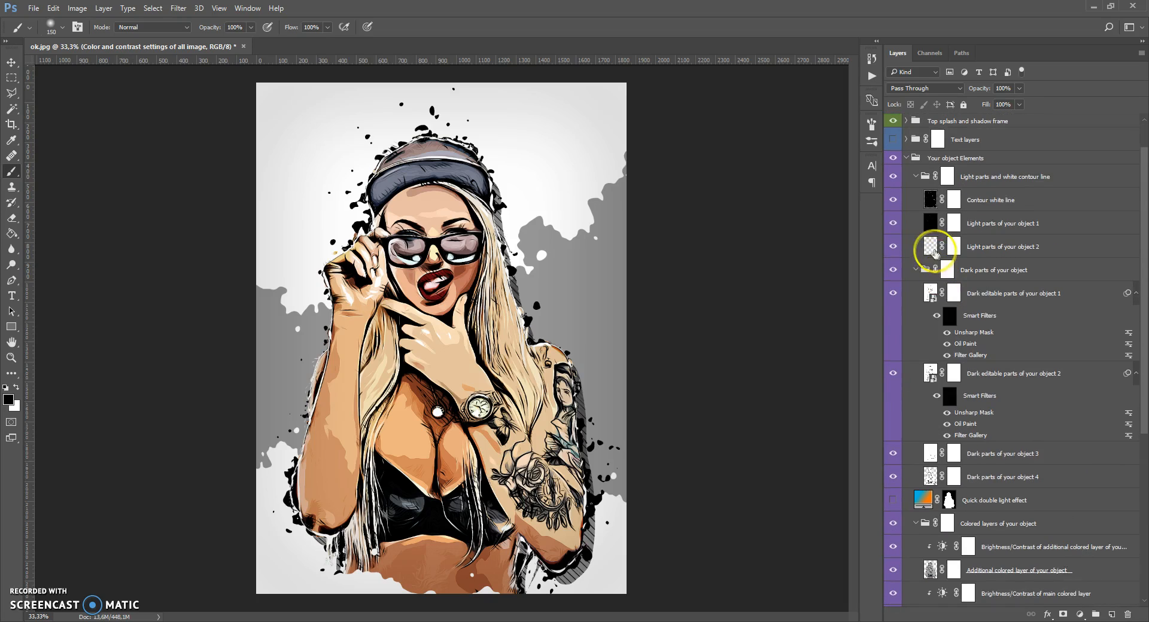
scroll(934, 210, up, 2)
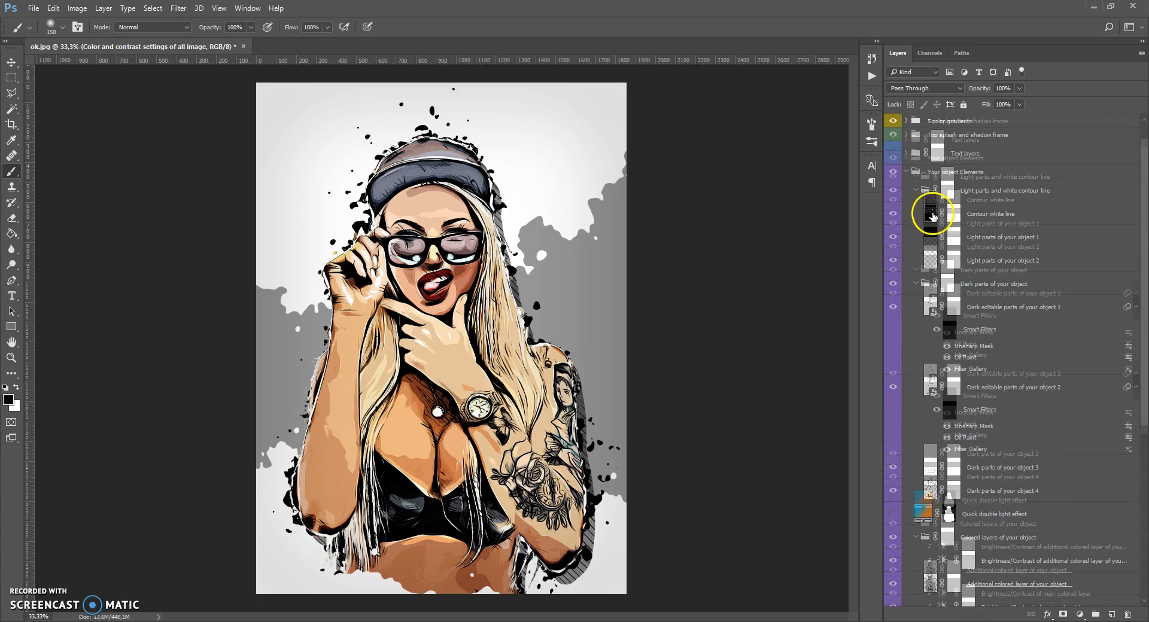
click(907, 199)
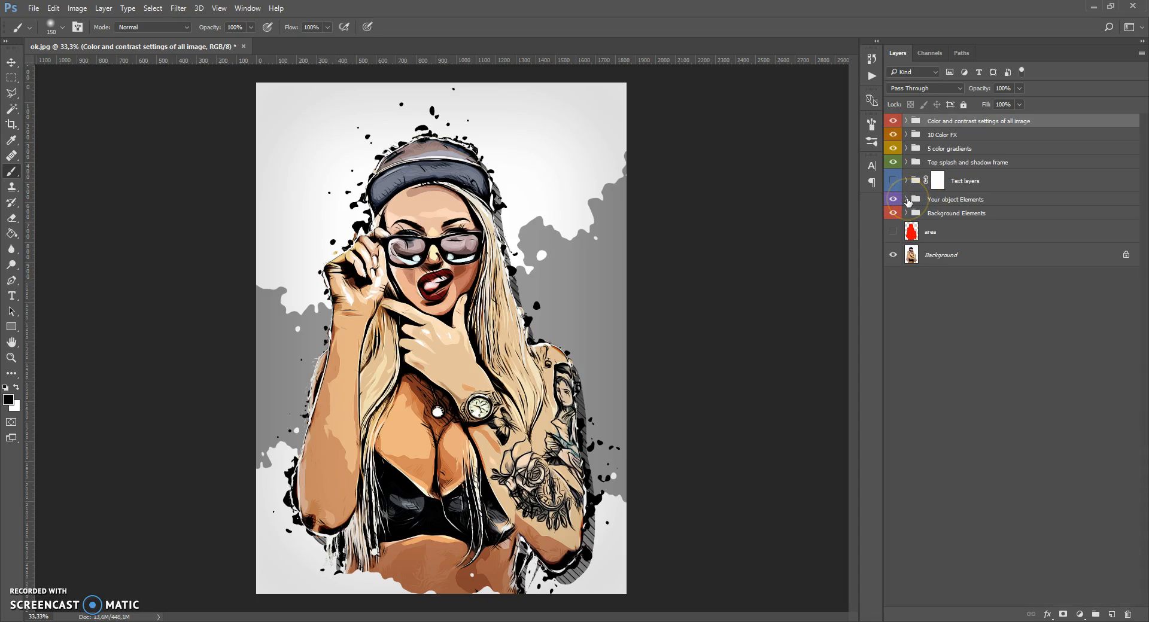
alt+click(907, 123)
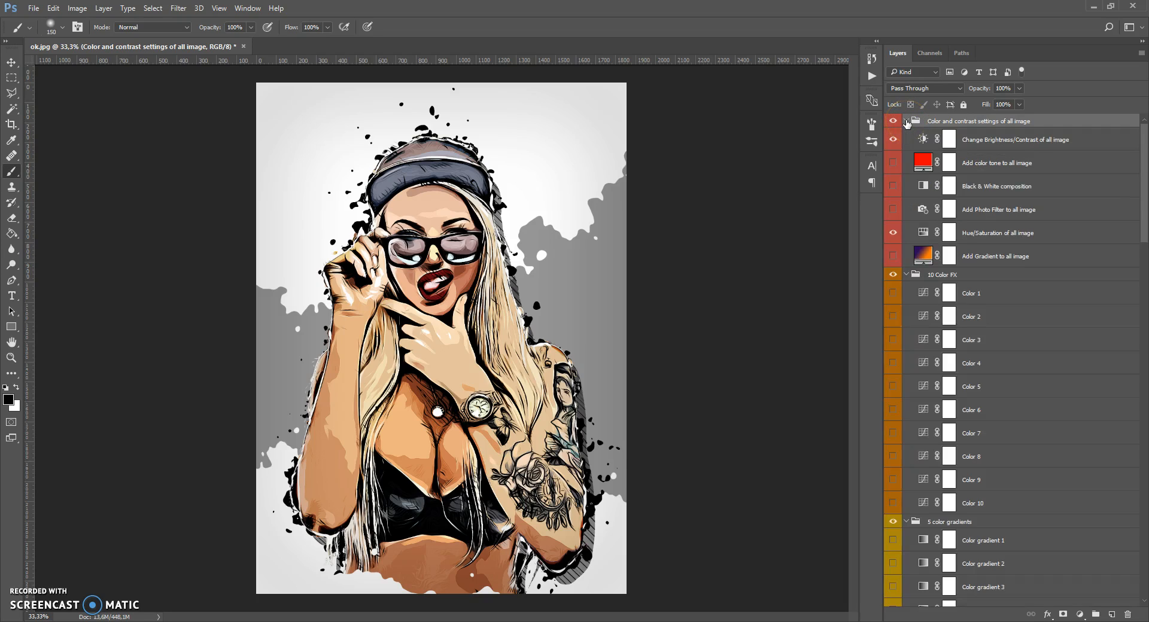
alt+click(906, 123)
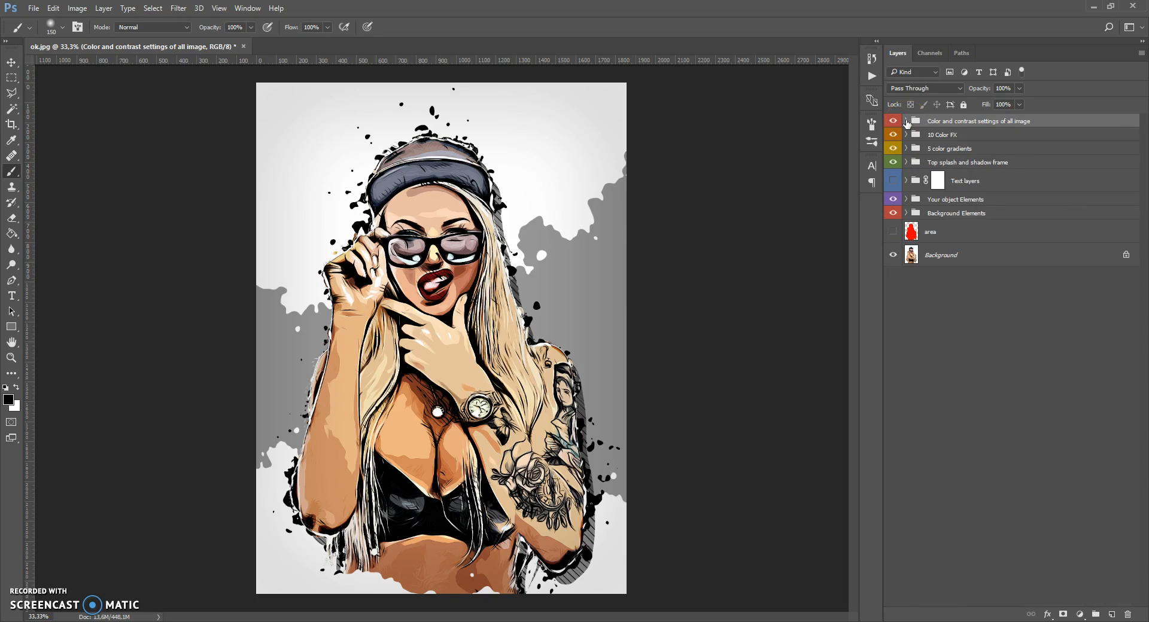
click(907, 200)
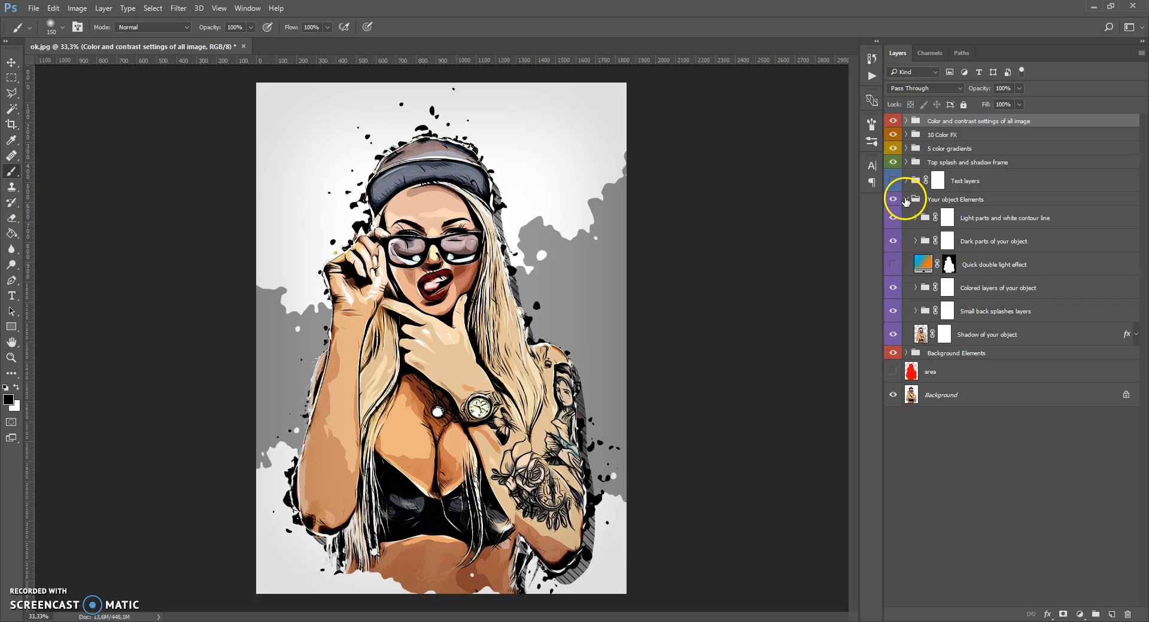
click(906, 200)
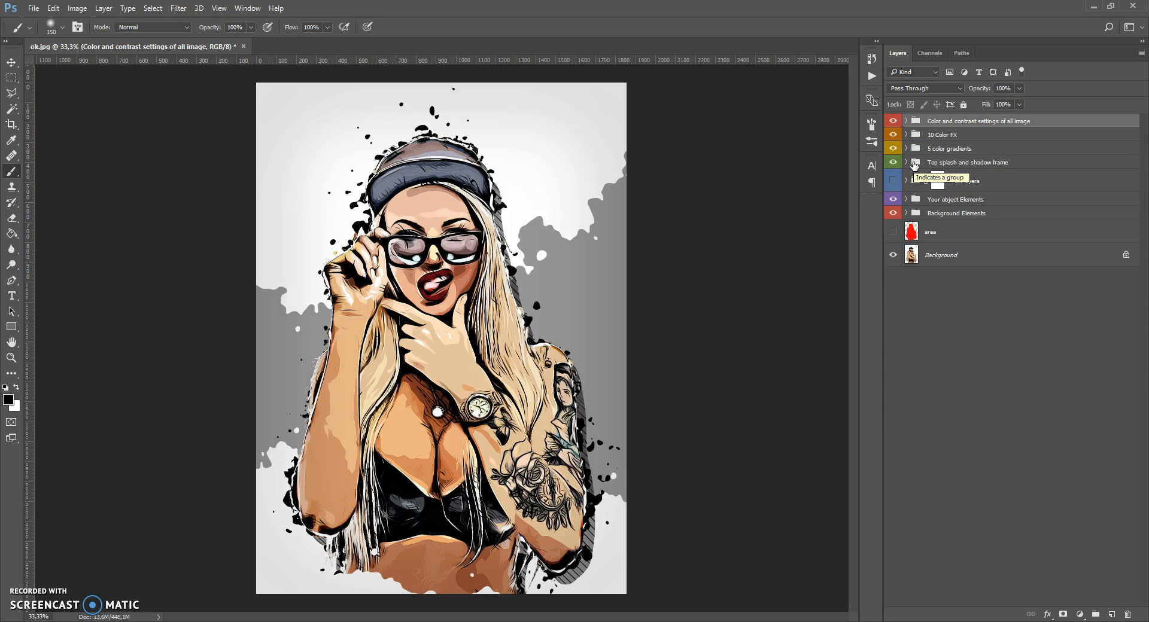
- Go through the generated layer groups one by one and expand the Background Elements group
click(922, 213)
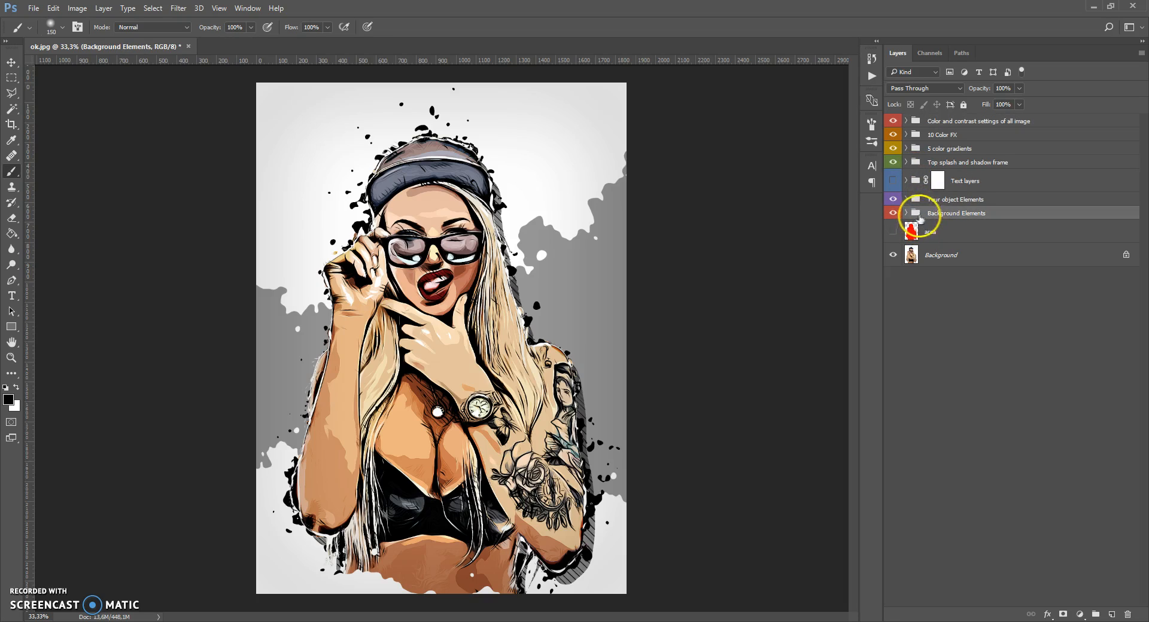
click(957, 200)
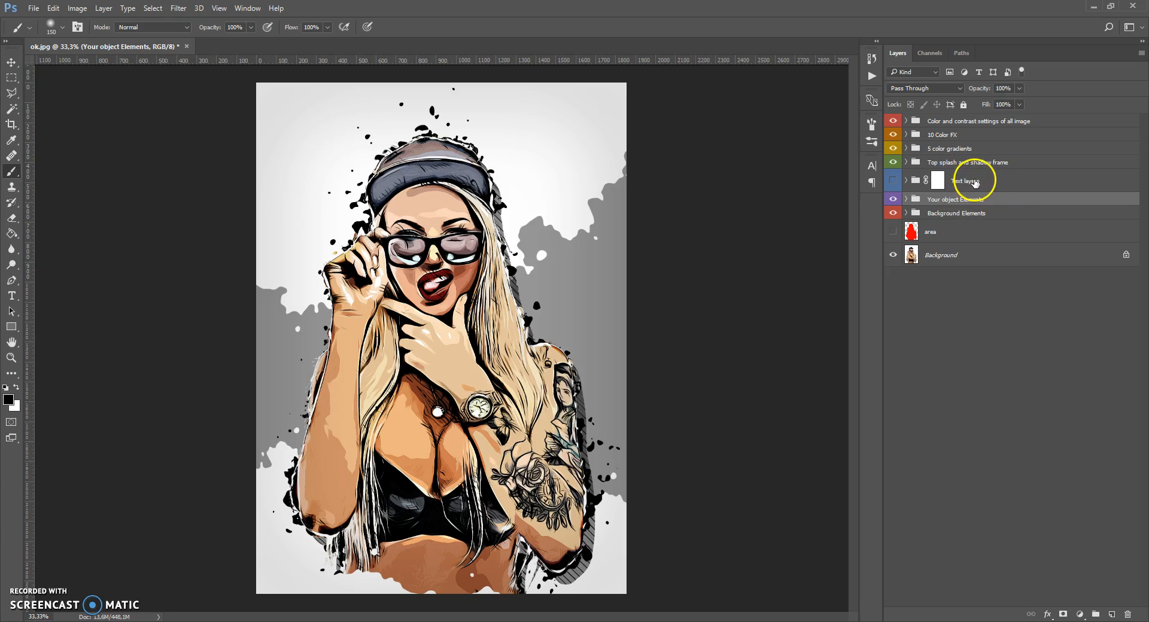
click(960, 180)
click(956, 164)
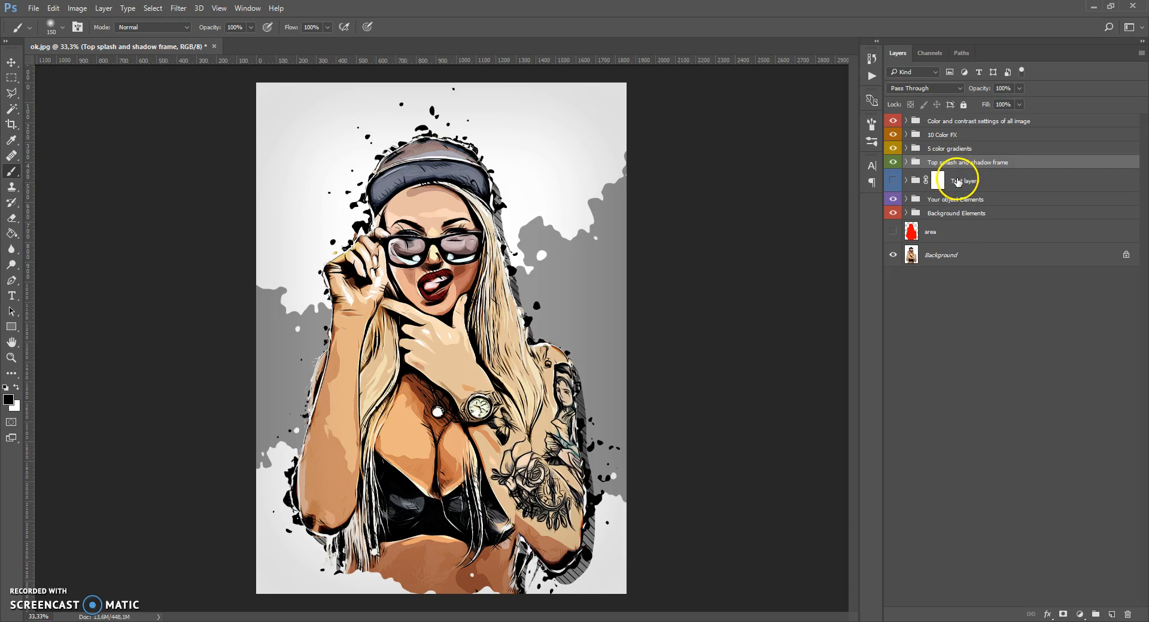
click(955, 149)
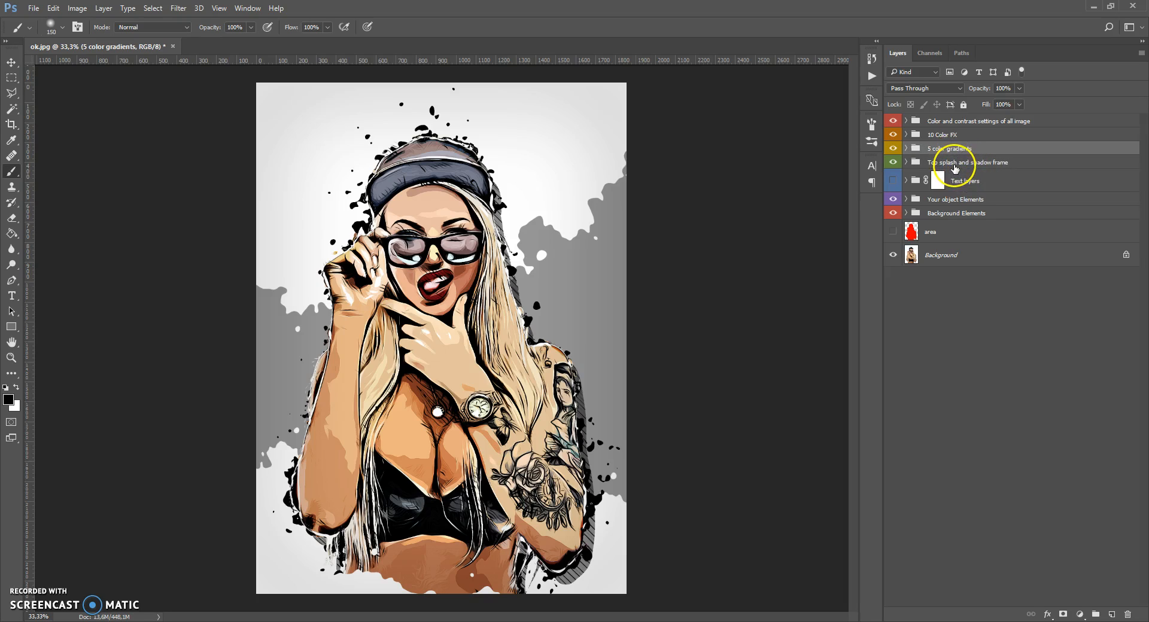
click(956, 135)
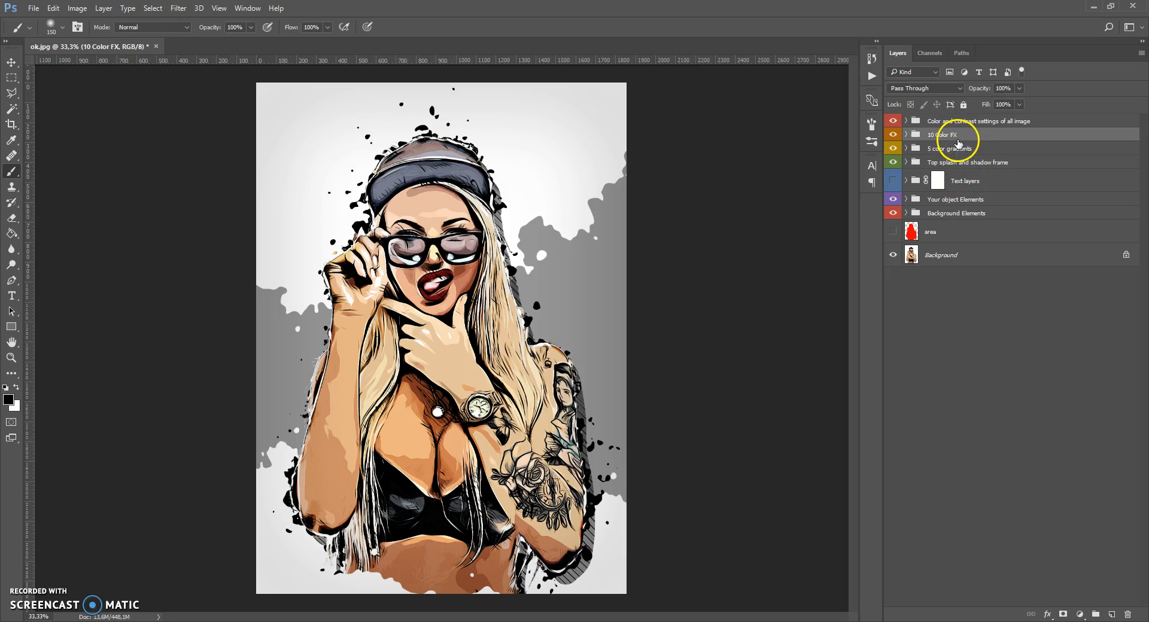
click(960, 122)
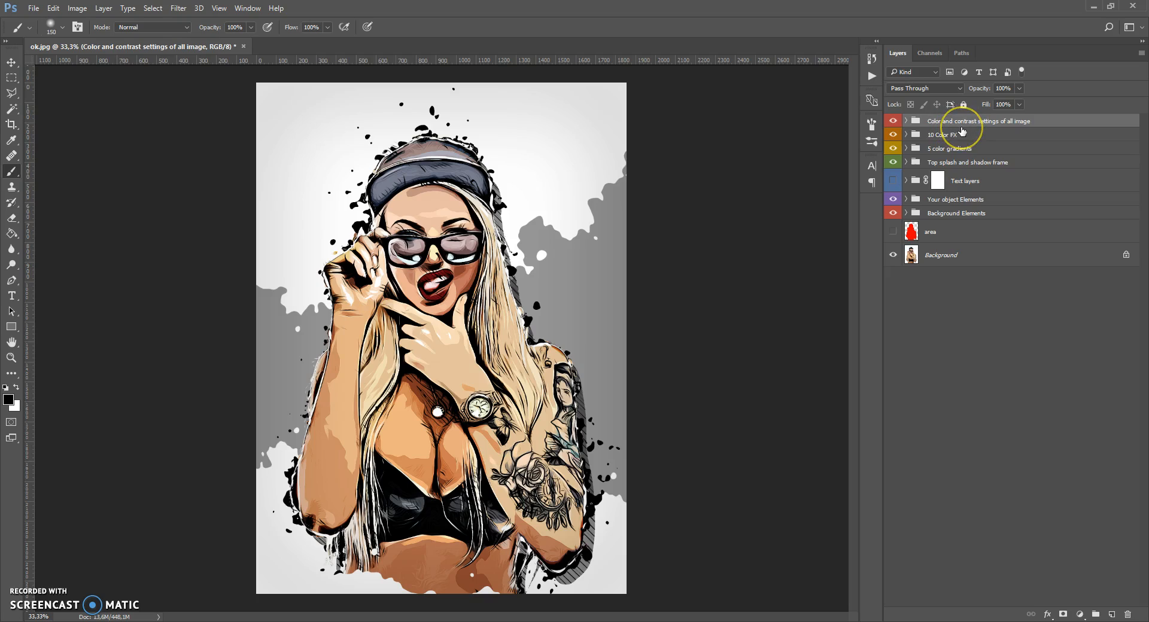
click(947, 214)
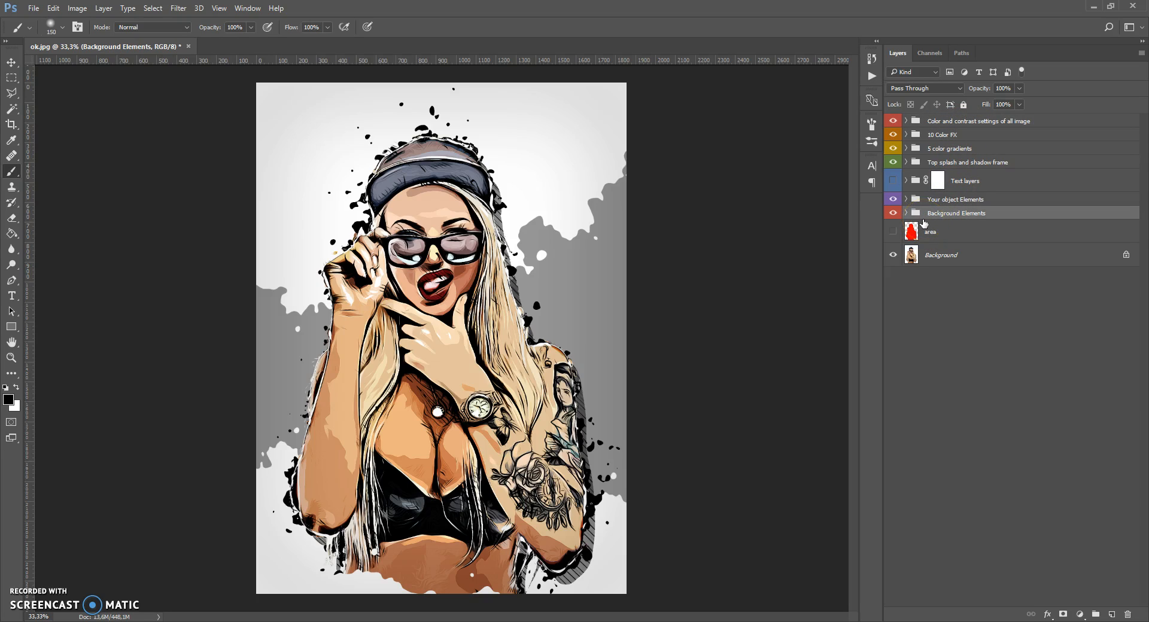
click(907, 214)
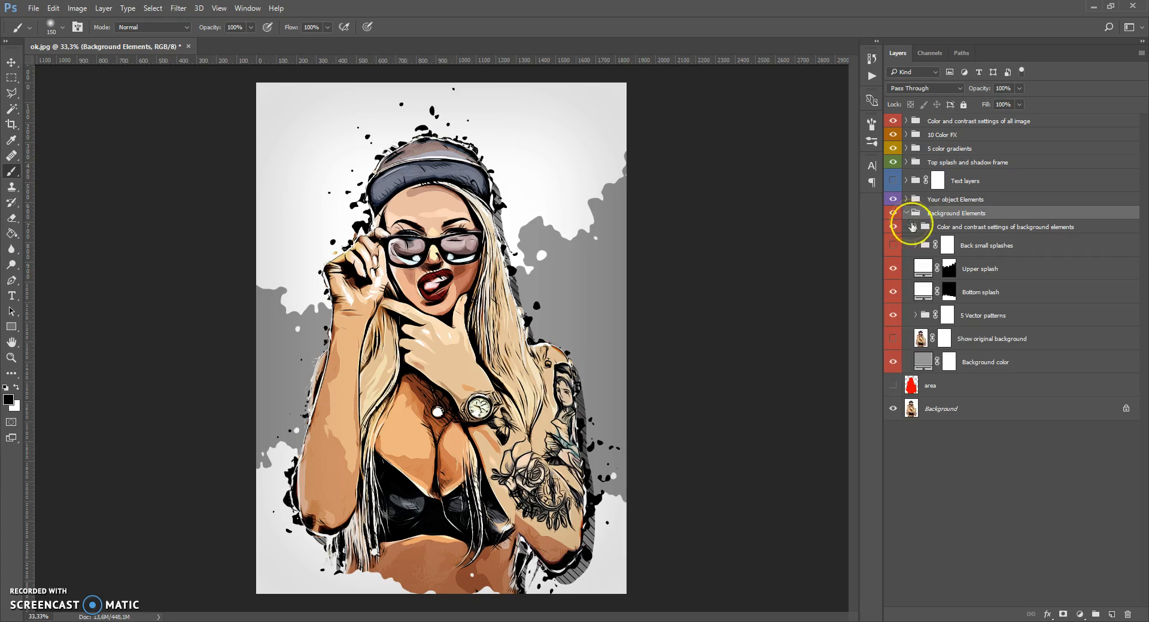
- Try violet 5400ff as the fill of the Background color layer and preview the Show original background layer
click(922, 365)
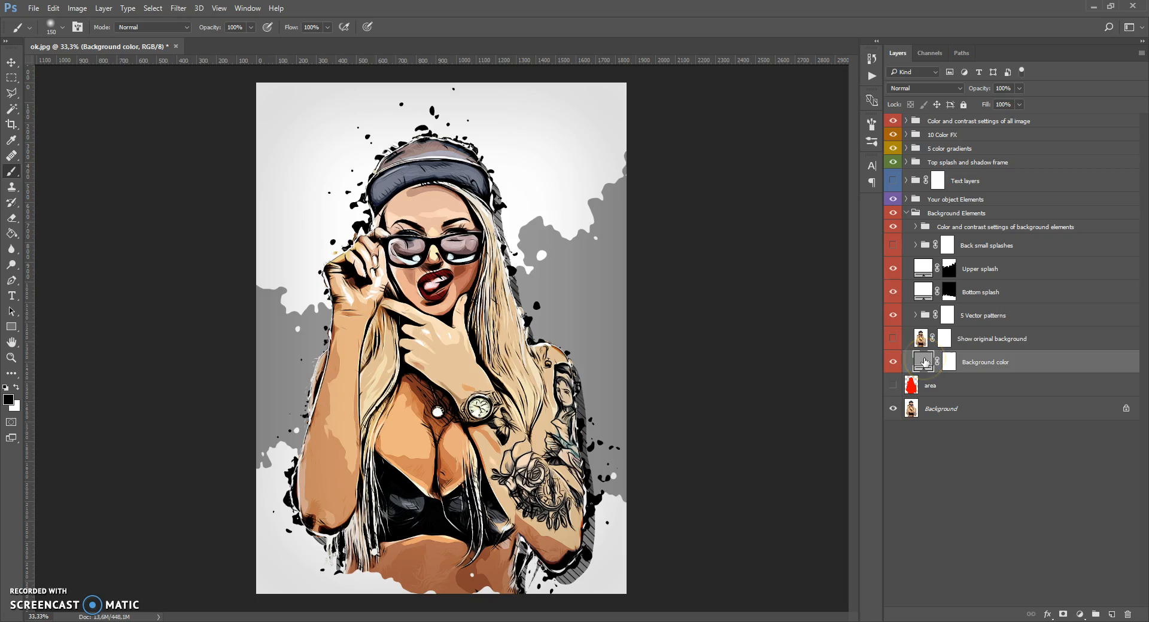
double_click(924, 362)
drag(880, 363, 917, 362)
click(917, 340)
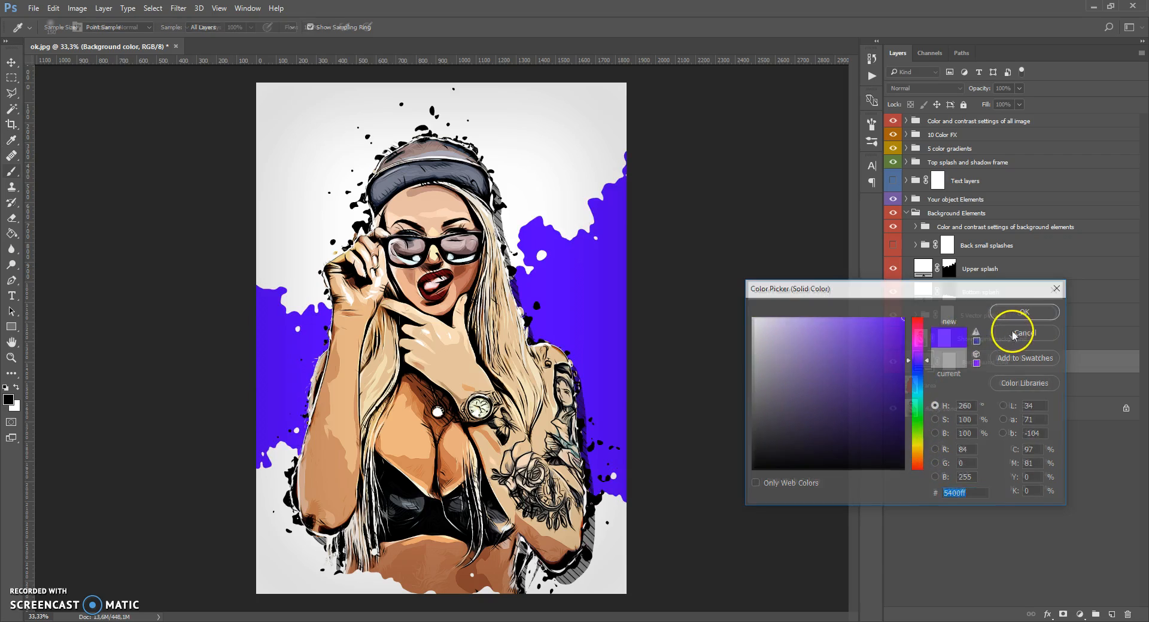
click(1017, 332)
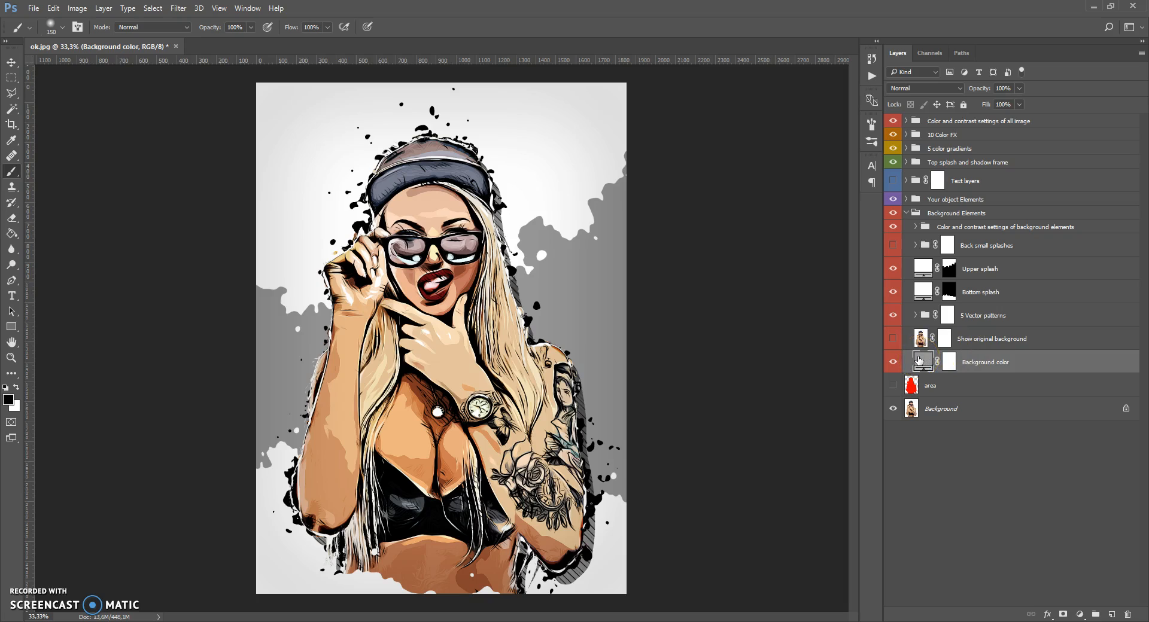
click(892, 339)
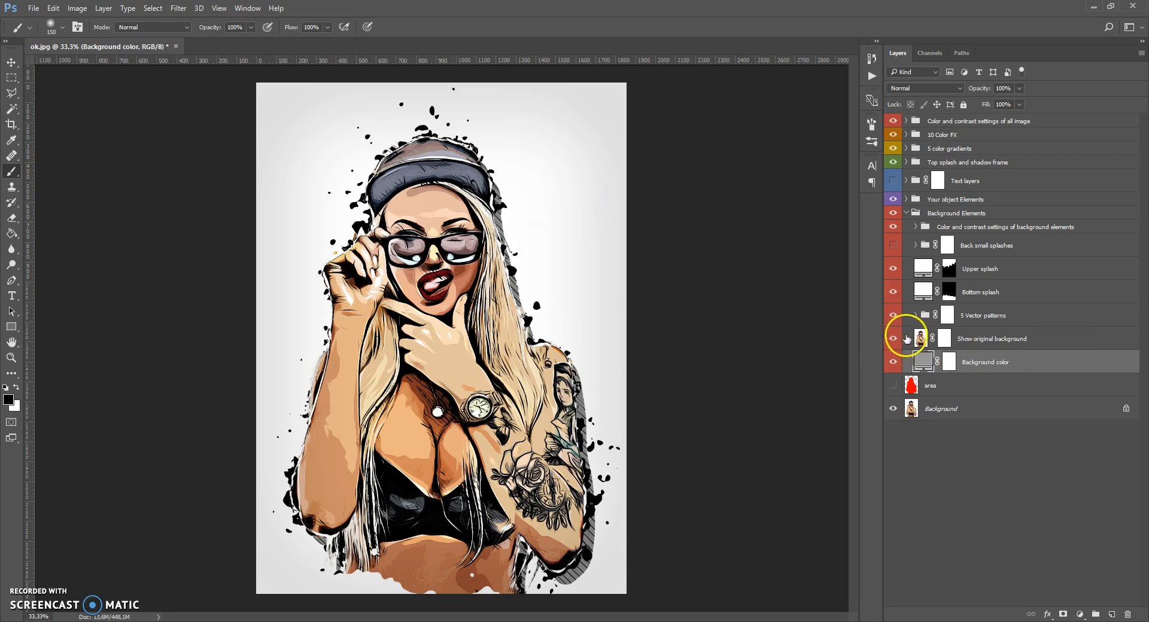
click(892, 338)
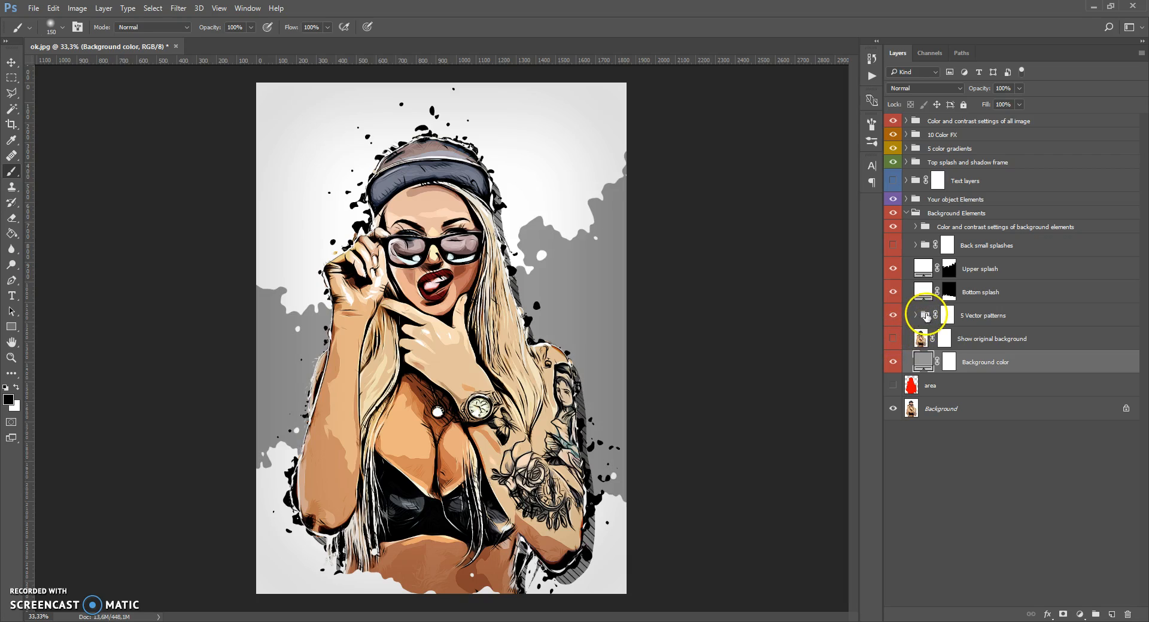
- Expand the 5 Vector patterns group and preview its patterns one at a time, hiding each again
click(926, 317)
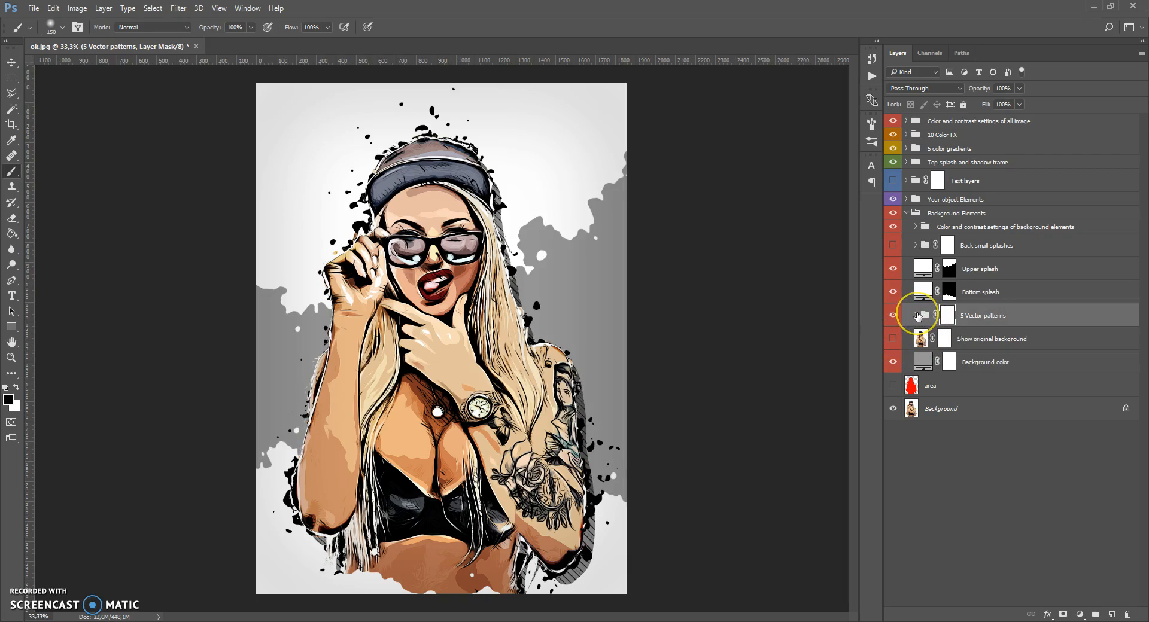
click(917, 315)
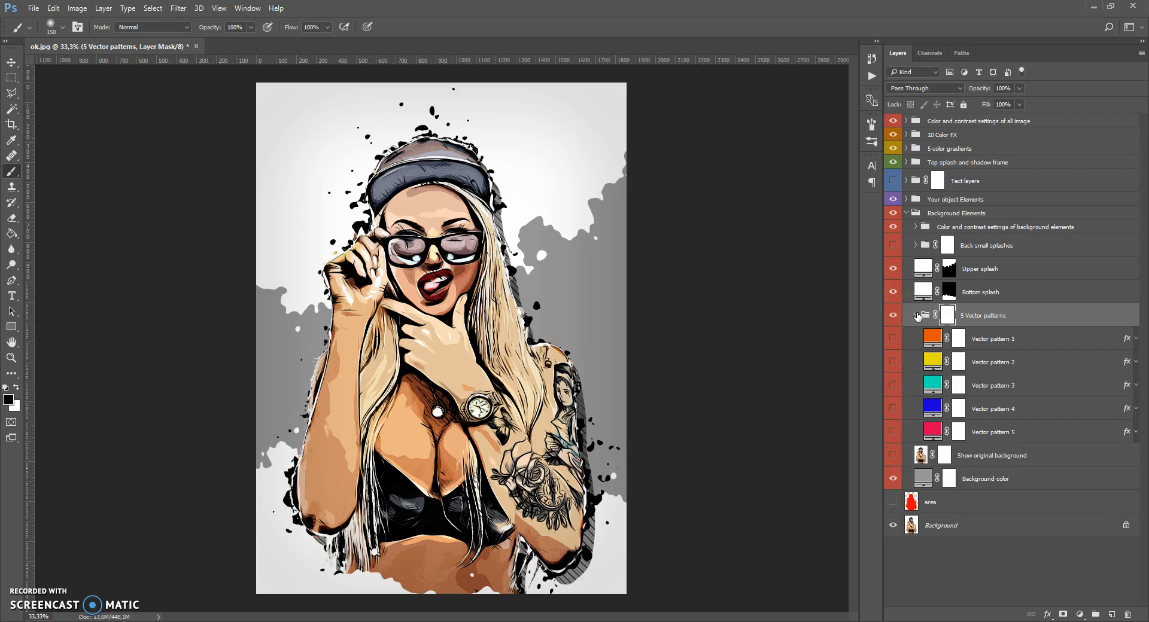
click(893, 432)
click(894, 432)
click(892, 408)
click(892, 408)
click(892, 386)
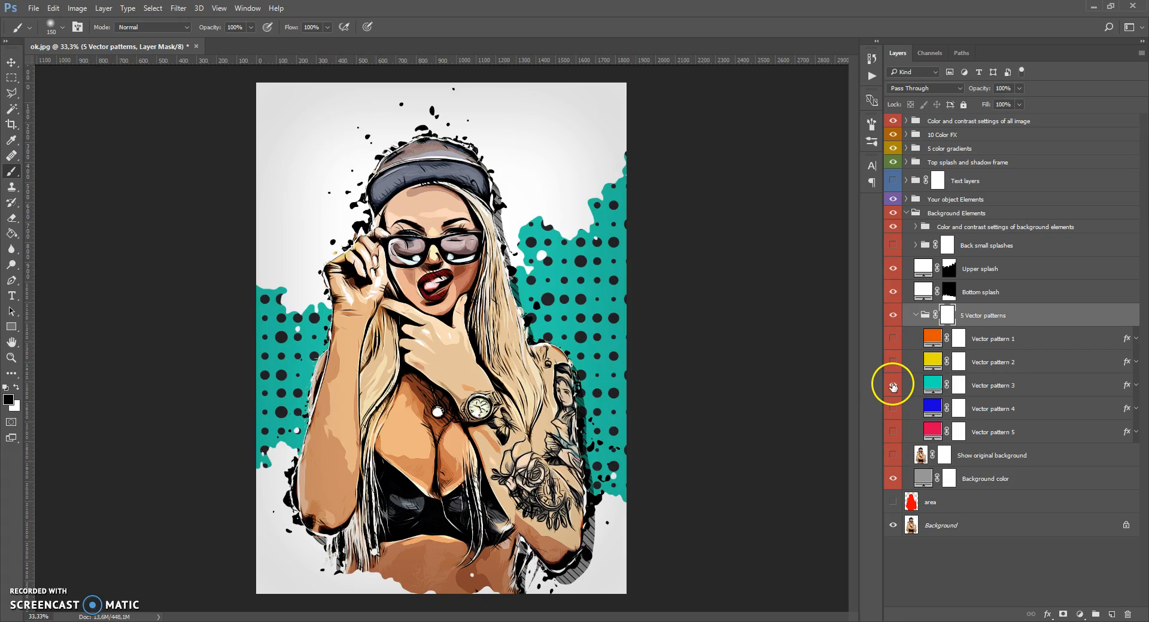
click(893, 386)
click(893, 362)
click(894, 362)
click(893, 339)
click(892, 339)
click(893, 362)
click(893, 362)
click(893, 386)
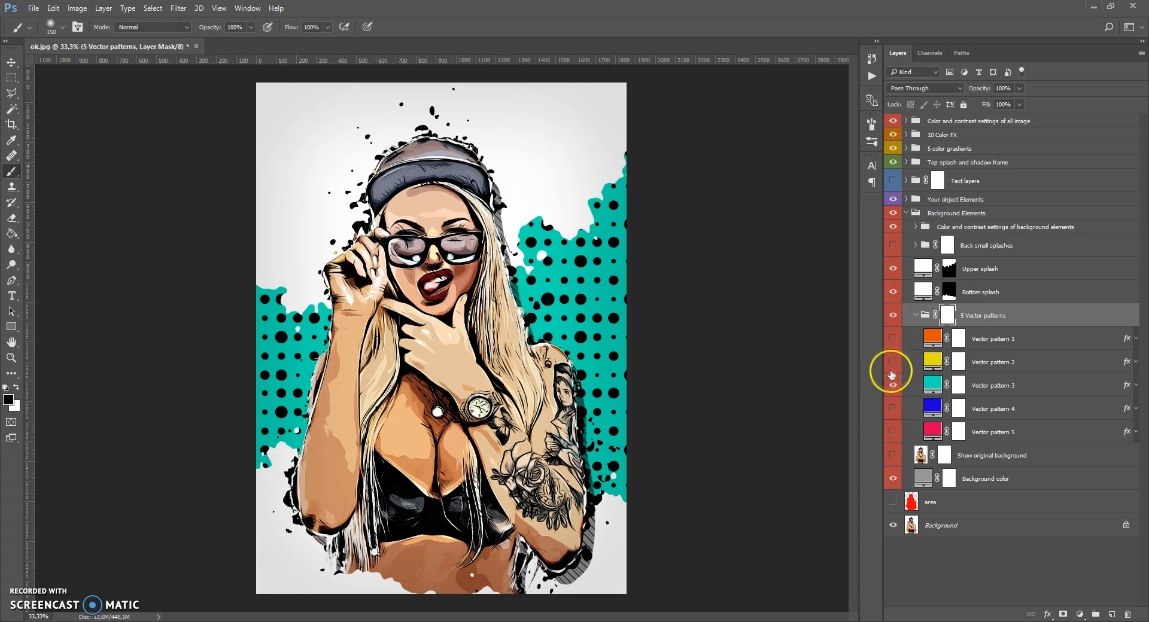
click(893, 385)
click(893, 362)
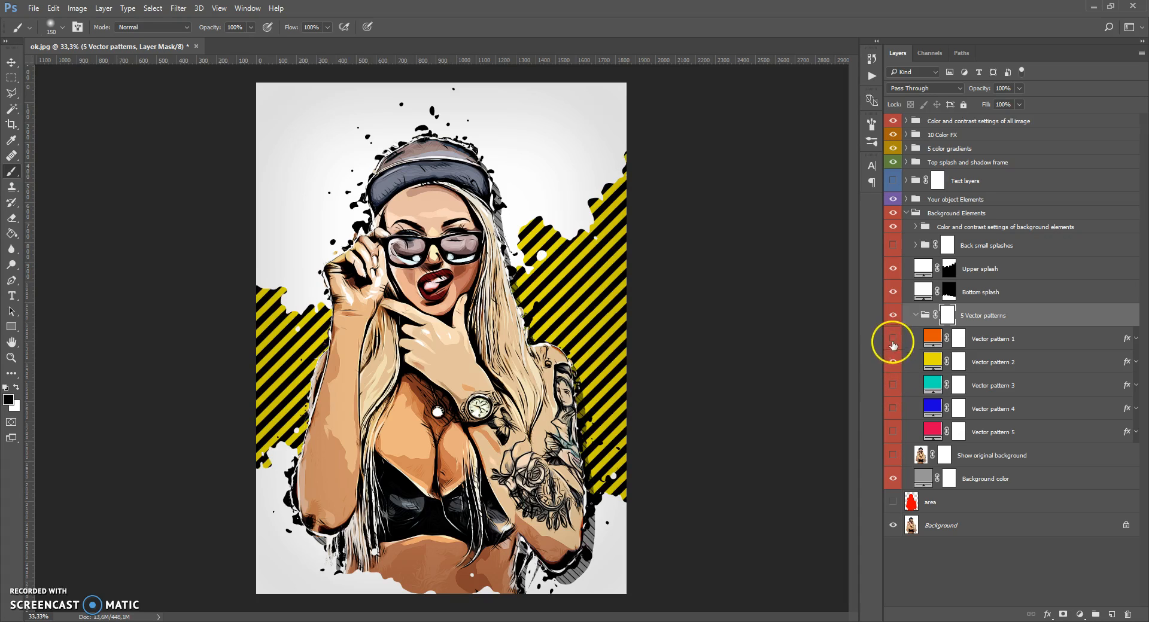
click(893, 362)
- Show Vector pattern 4 and try the pink fill color ff0060 on it
click(893, 409)
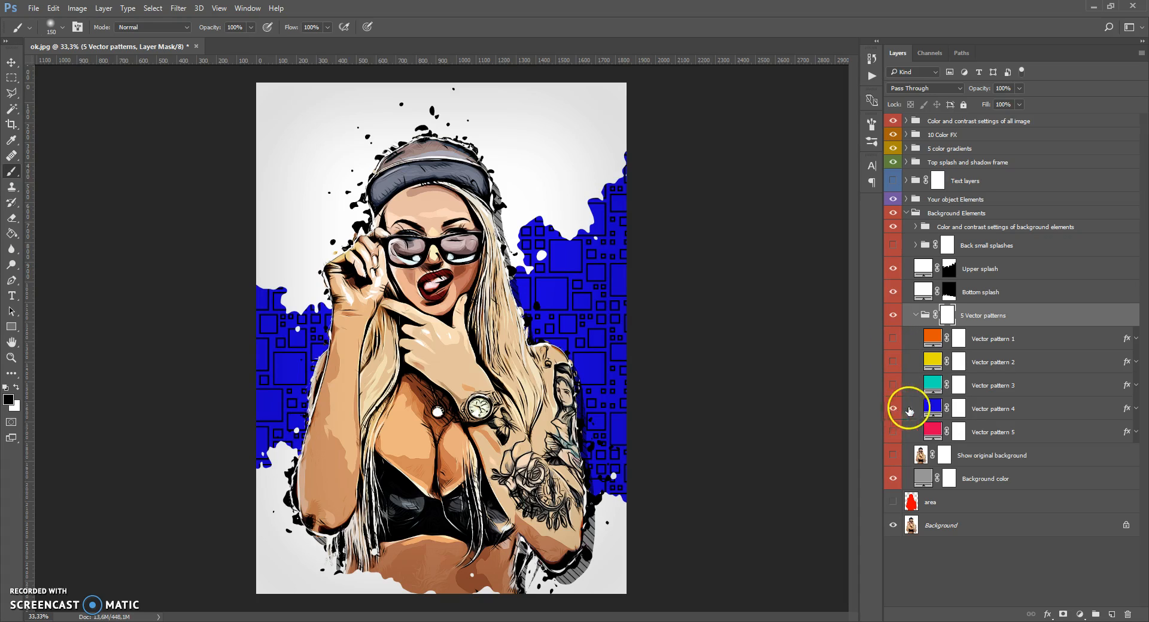
double_click(932, 407)
mouse_move(919, 337)
mouse_down()
mouse_move(918, 460)
mouse_move(918, 327)
mouse_up()
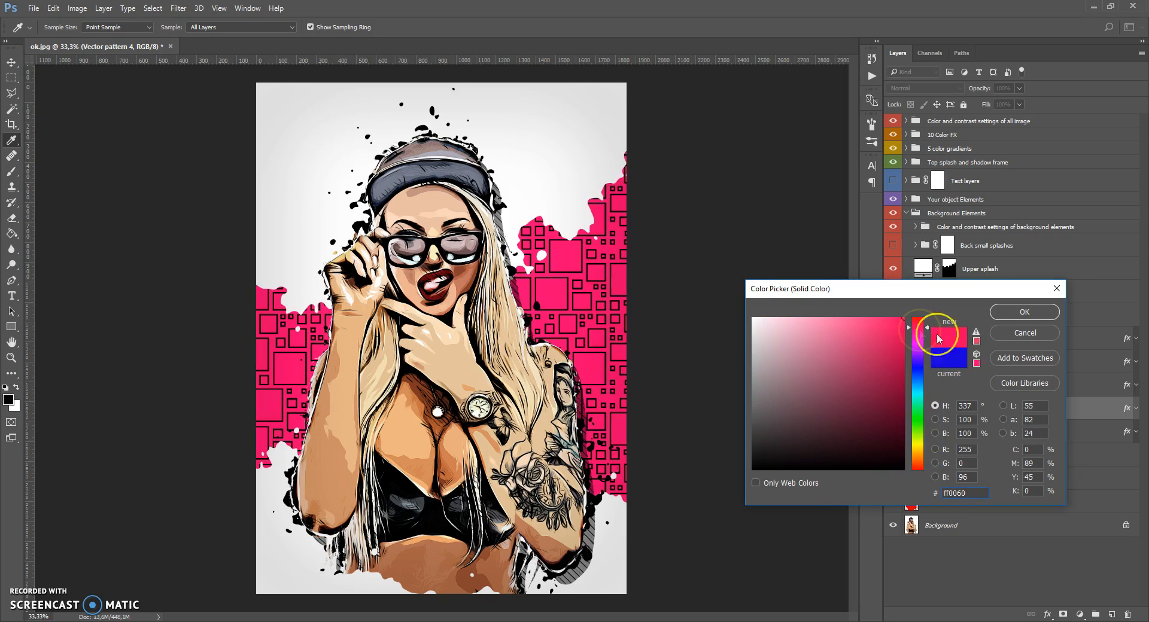
click(1011, 333)
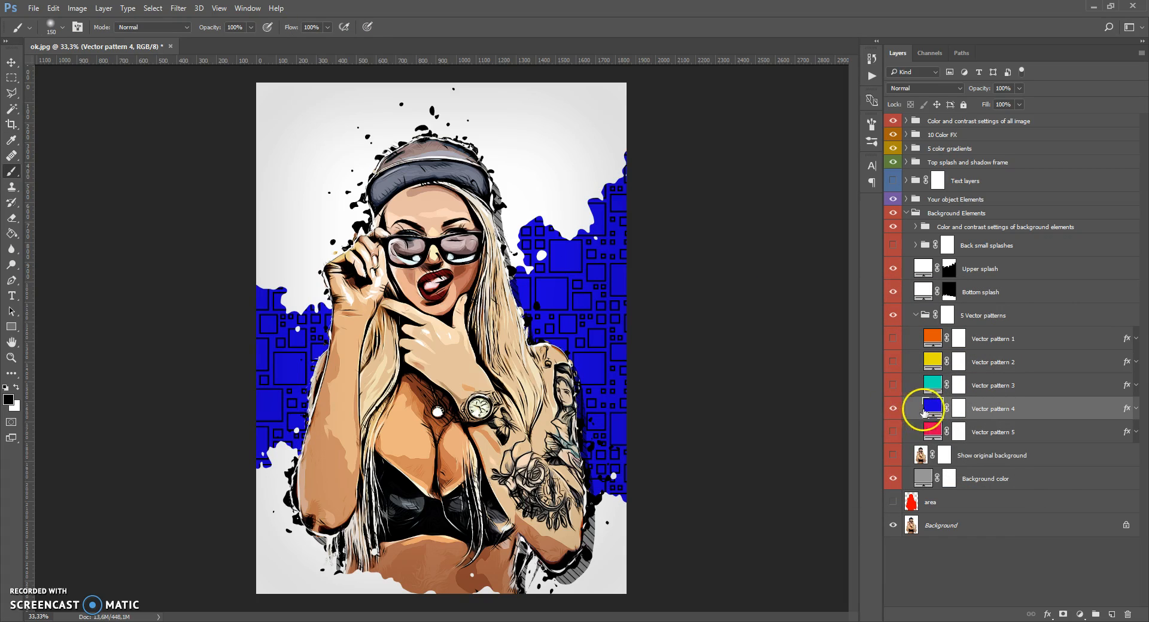
- Try a smaller Pattern Overlay scale in the layer style of Vector pattern 4
double_click(1060, 417)
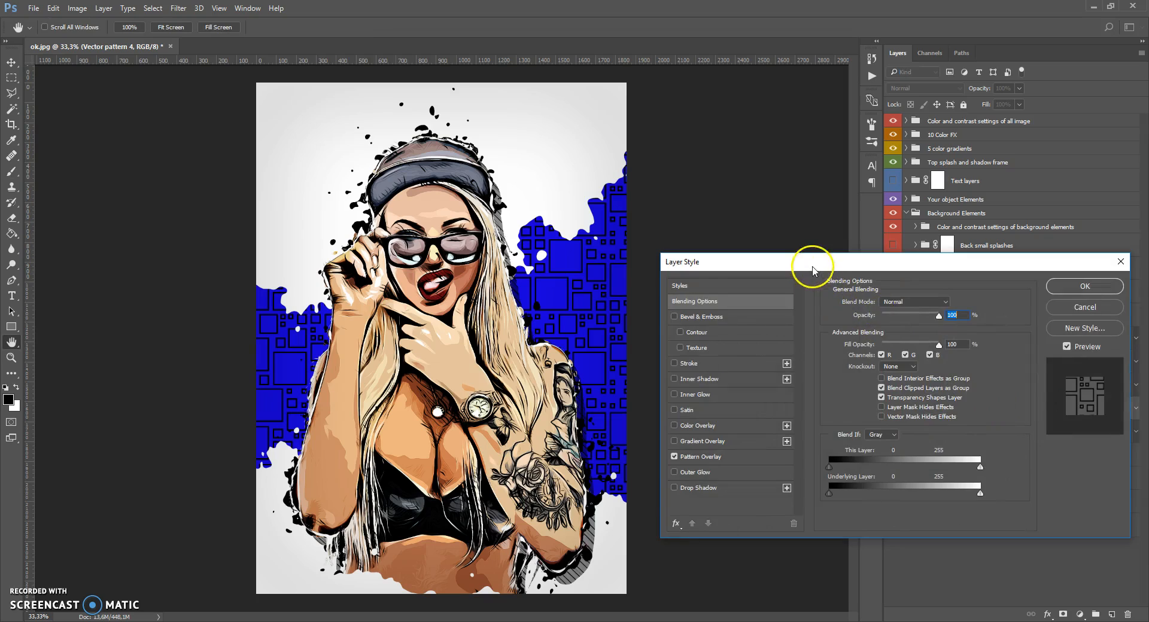
drag(813, 270, 832, 241)
click(730, 429)
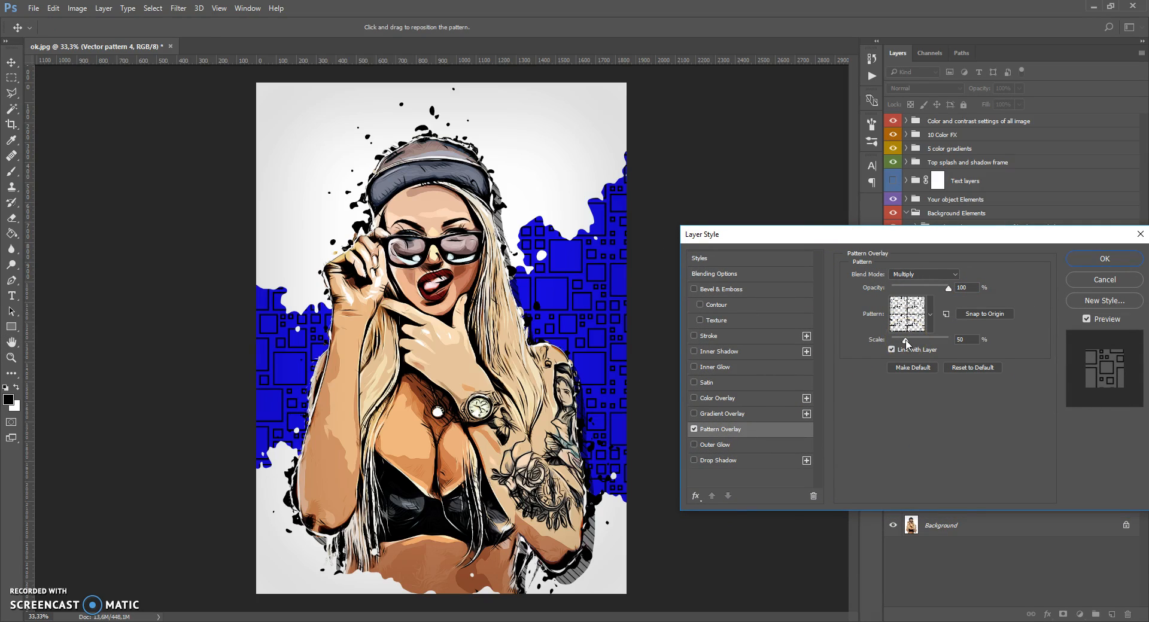
mouse_move(906, 342)
mouse_down()
mouse_move(922, 342)
mouse_move(899, 348)
mouse_up()
click(1080, 262)
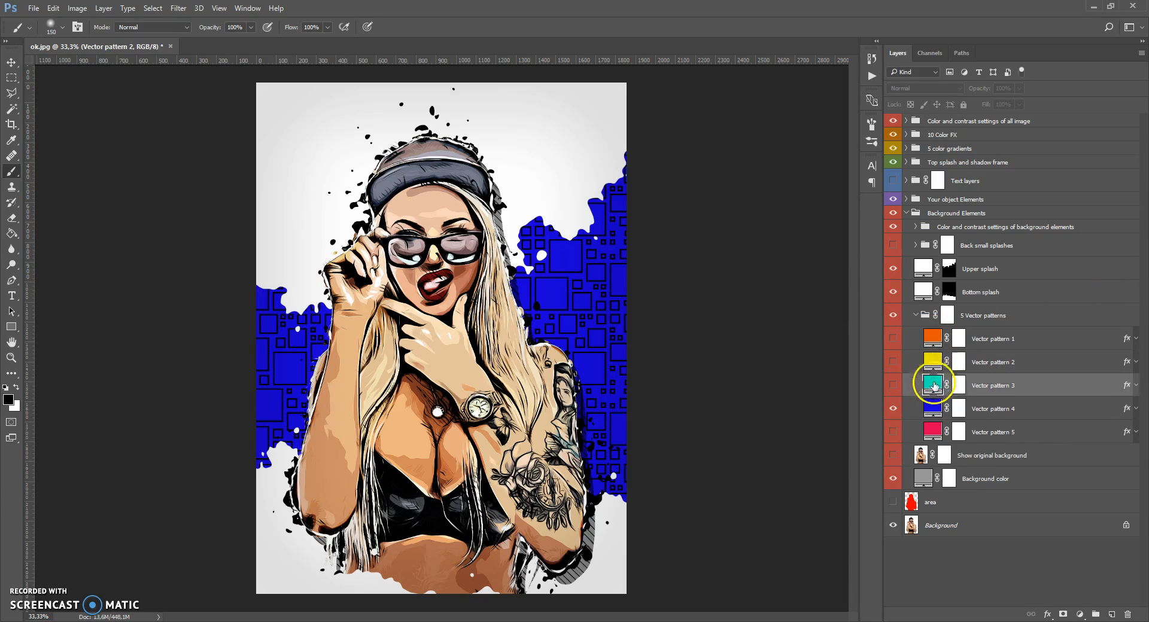
- Show Vector pattern 5 in place of Vector pattern 4 and give it a light orange fill color
click(938, 428)
click(893, 409)
click(893, 432)
double_click(932, 430)
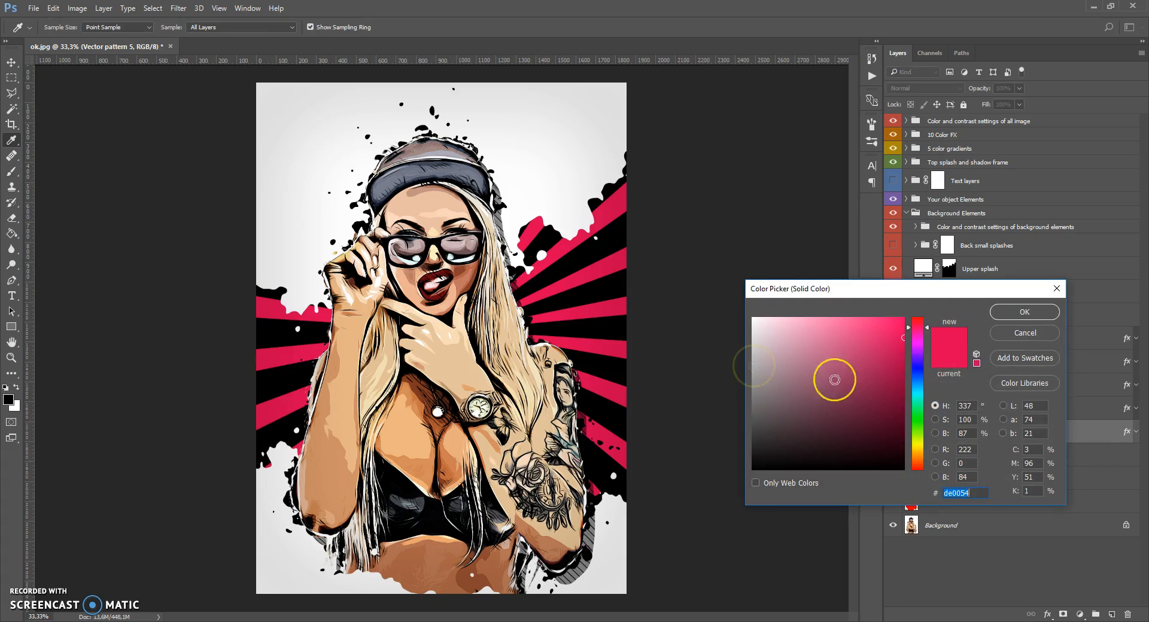
click(467, 284)
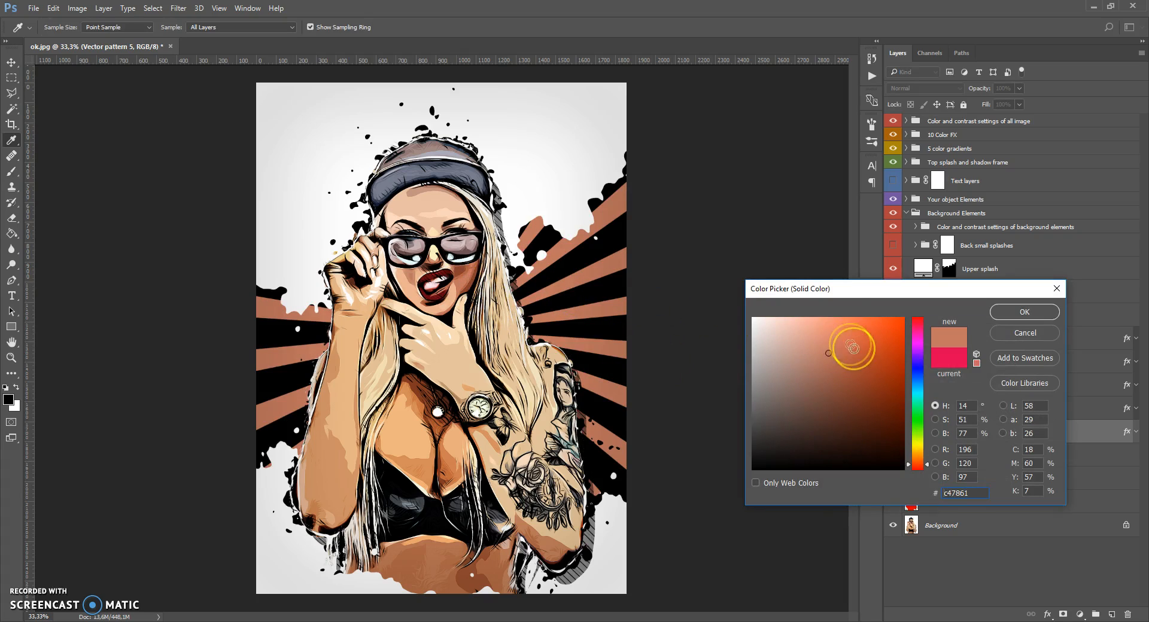
click(848, 322)
click(835, 317)
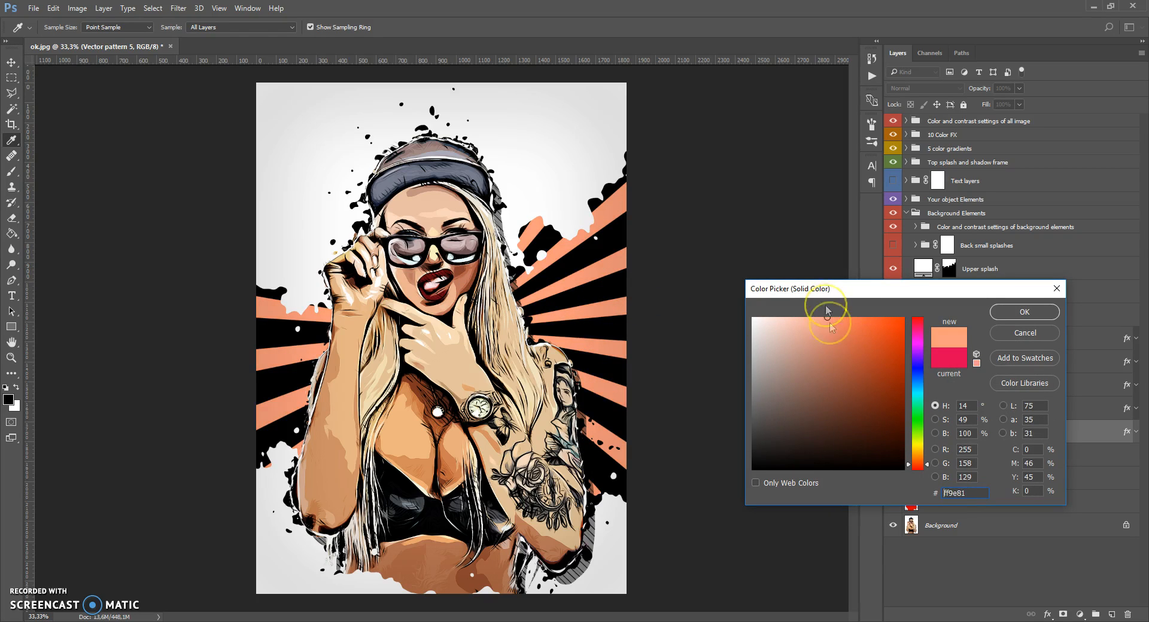
click(918, 462)
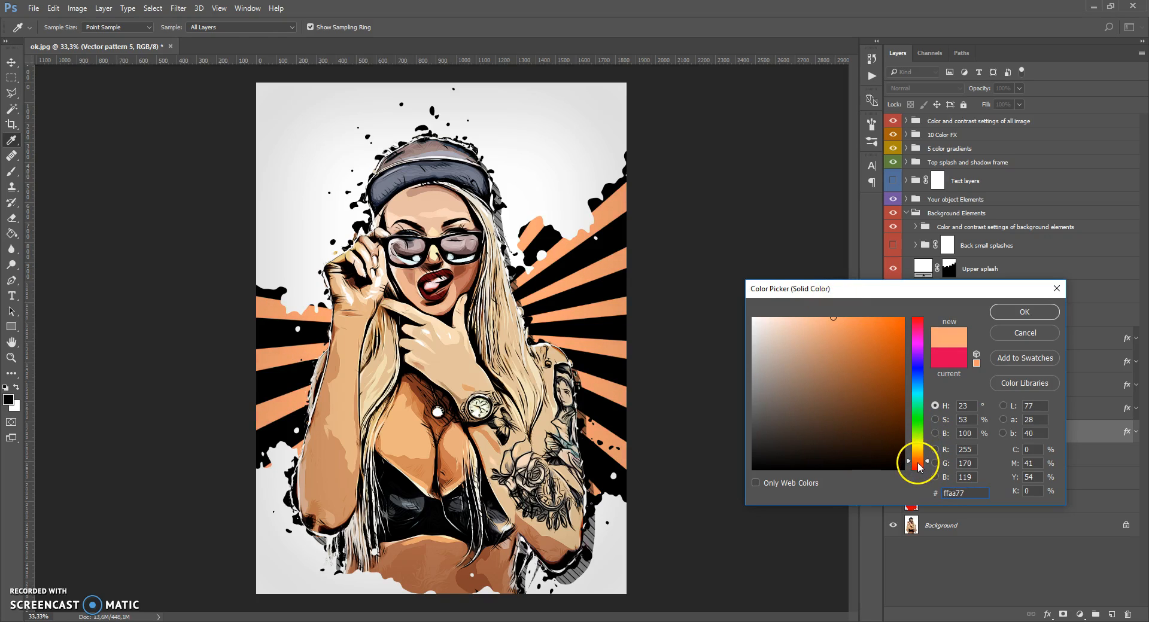
click(1011, 312)
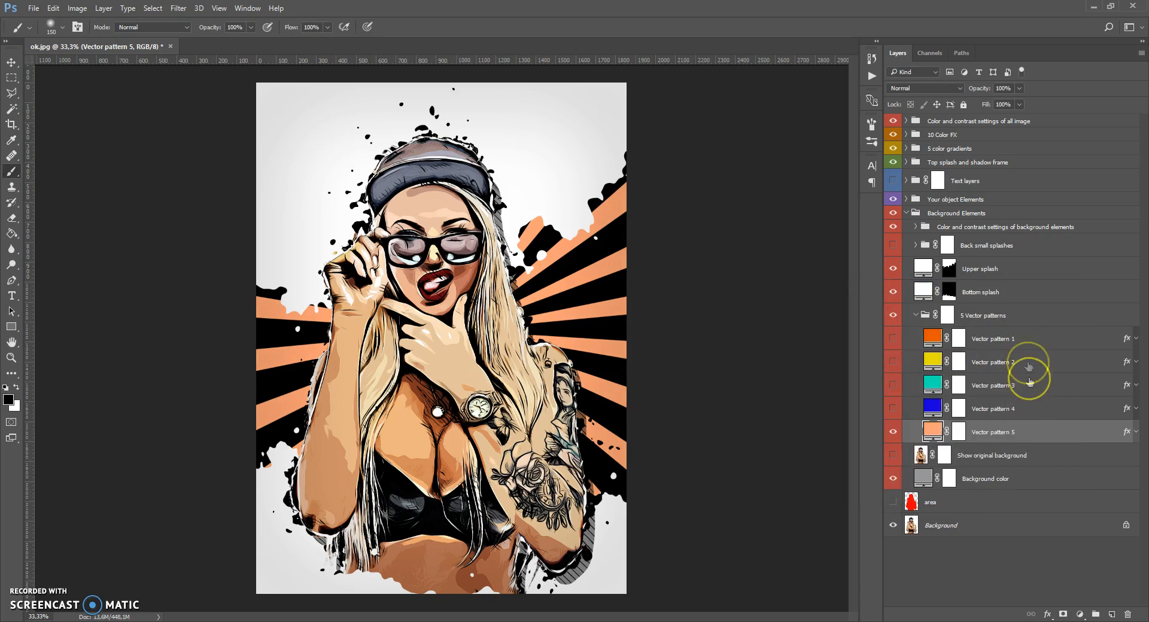
- Set the Pattern Overlay of Vector pattern 5 to the Soft Light blend mode with about 44% opacity
double_click(1043, 439)
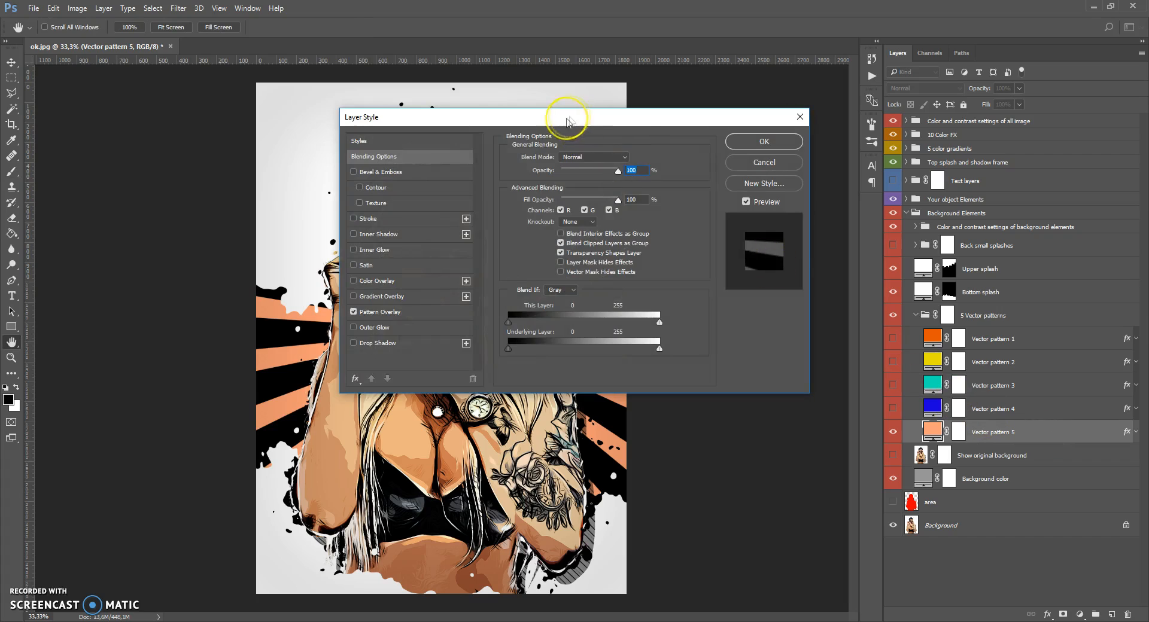
drag(569, 113, 905, 237)
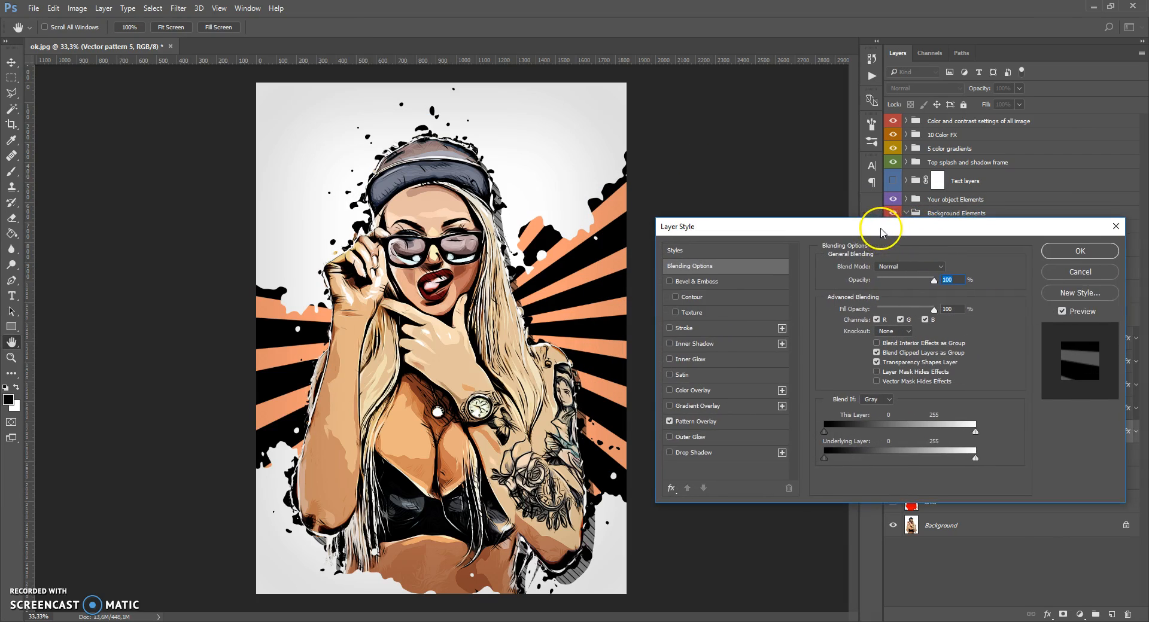
click(712, 421)
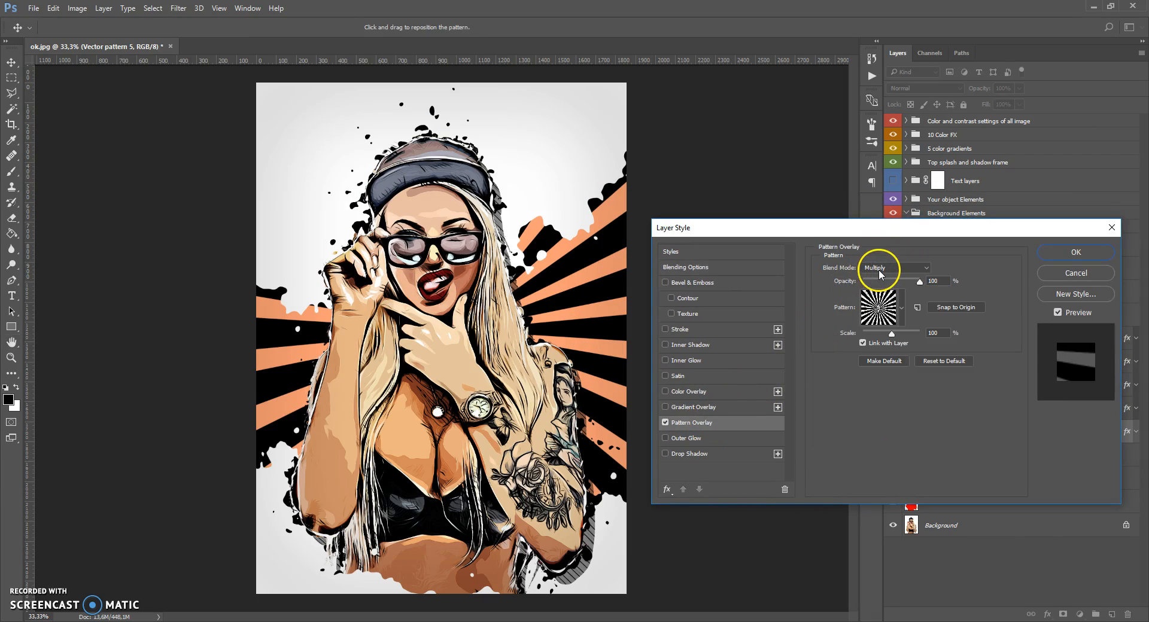
click(881, 270)
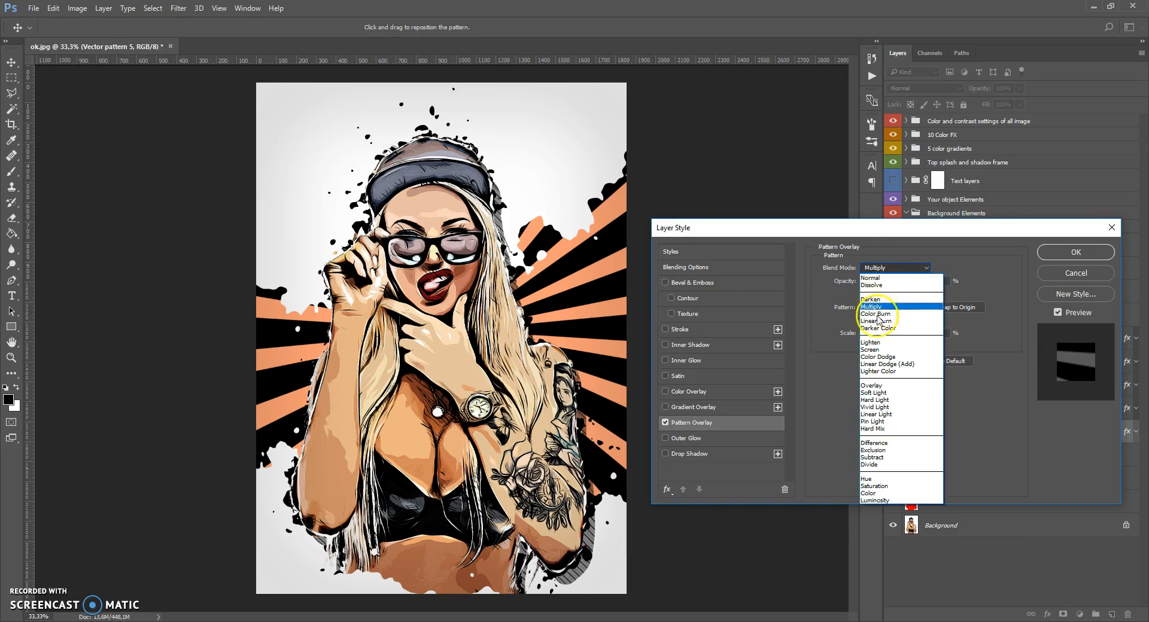
click(880, 393)
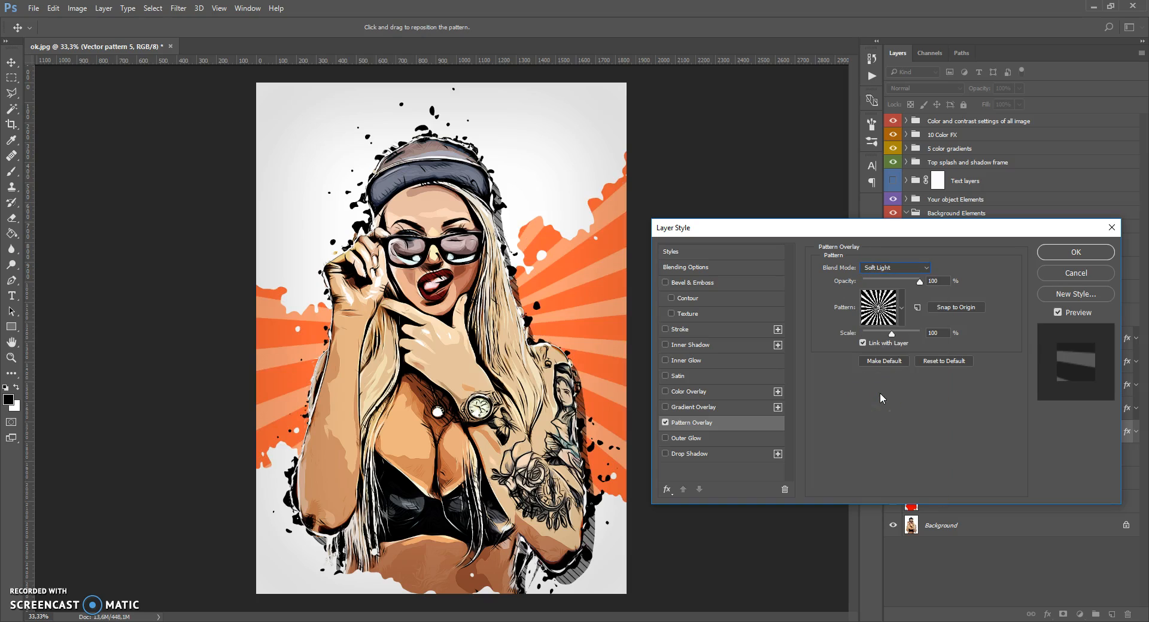
drag(921, 282, 887, 281)
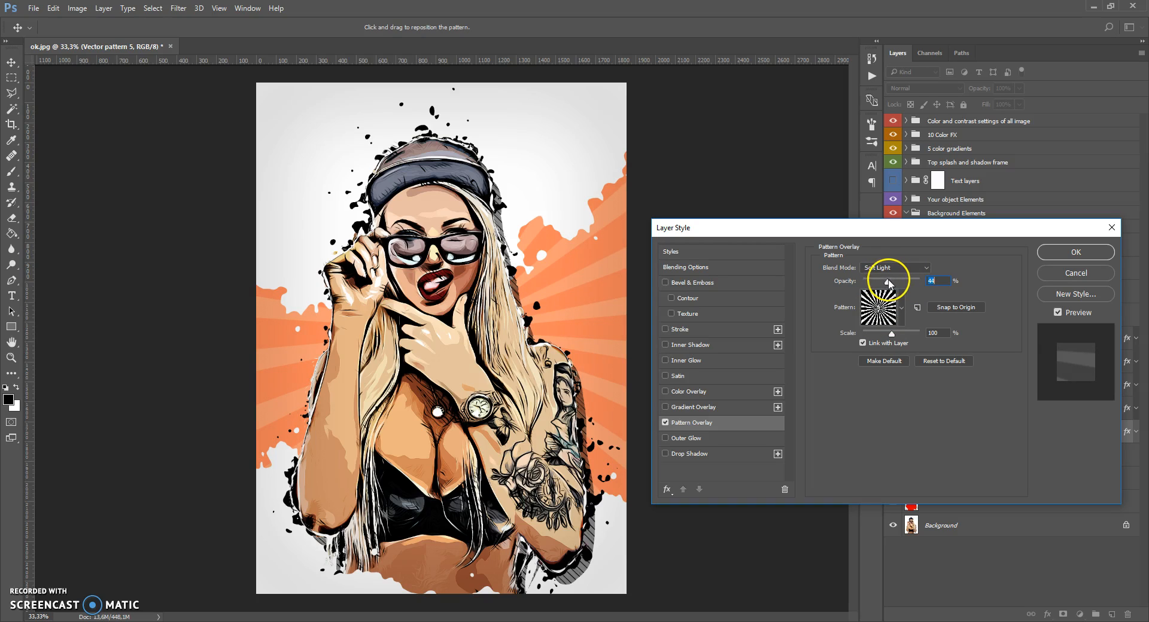
click(1075, 252)
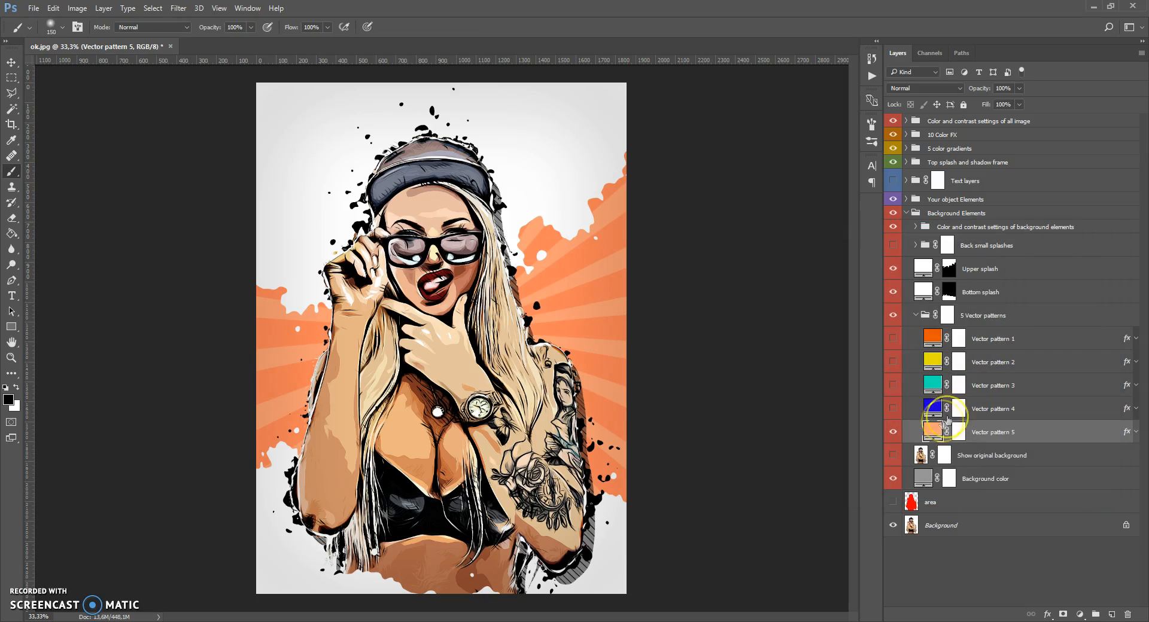
- Set the fill color of Vector pattern 5 to muted orange eb9c79 and collapse the 5 Vector patterns group
double_click(936, 430)
mouse_move(828, 333)
mouse_down()
mouse_move(803, 298)
mouse_move(821, 323)
mouse_move(841, 325)
mouse_move(826, 299)
mouse_move(823, 334)
mouse_move(833, 336)
mouse_move(827, 328)
mouse_up()
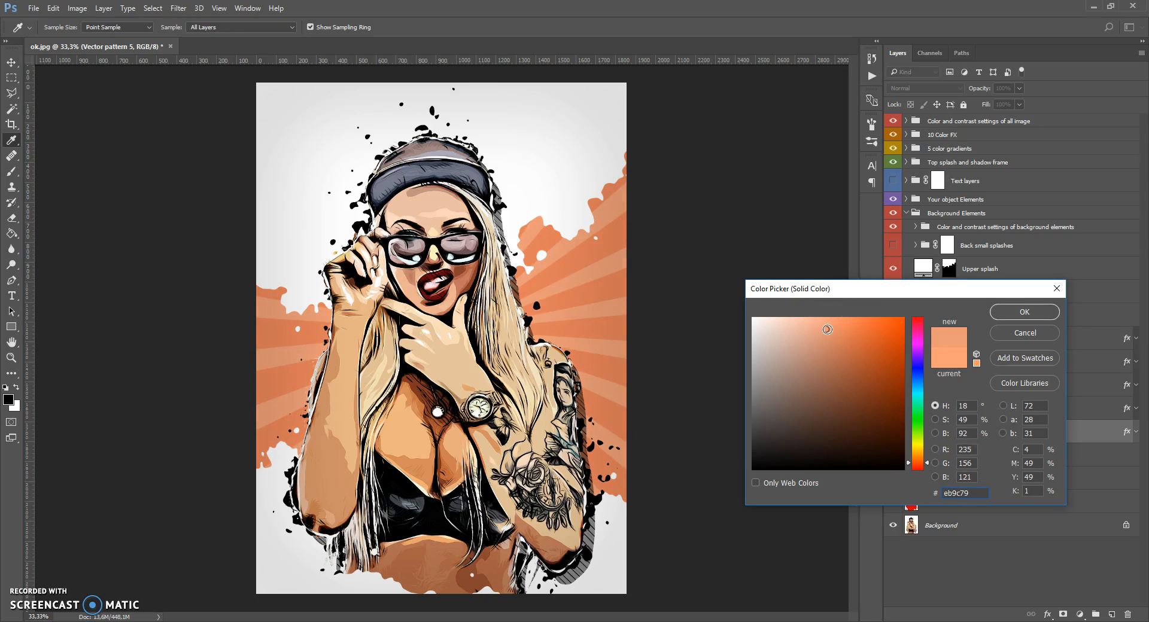
click(1011, 314)
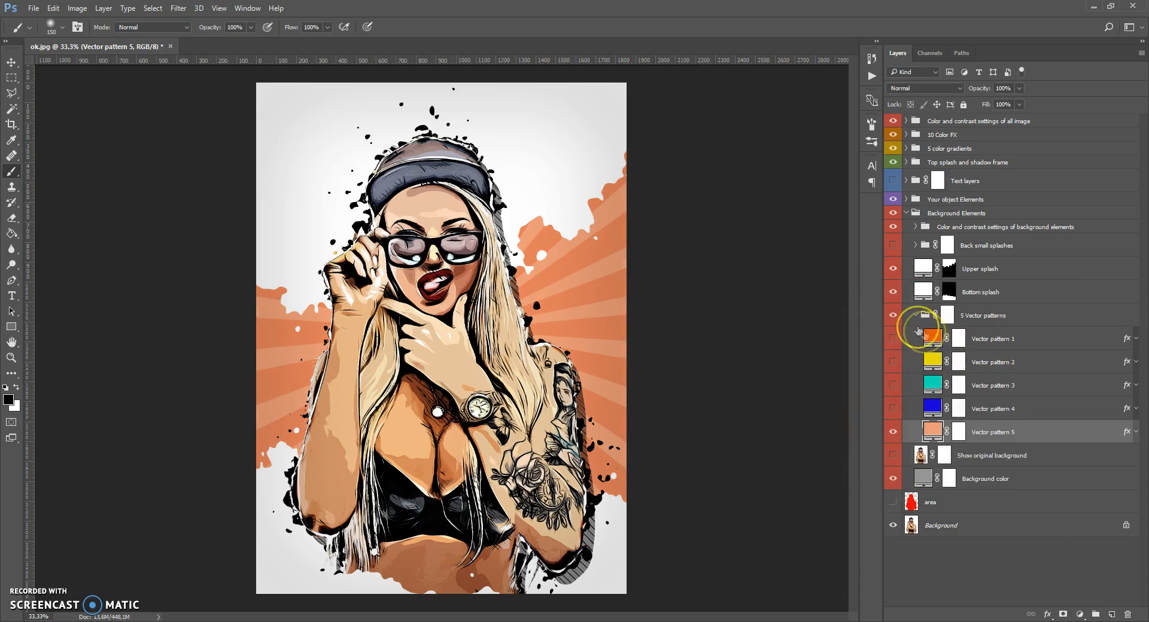
click(915, 316)
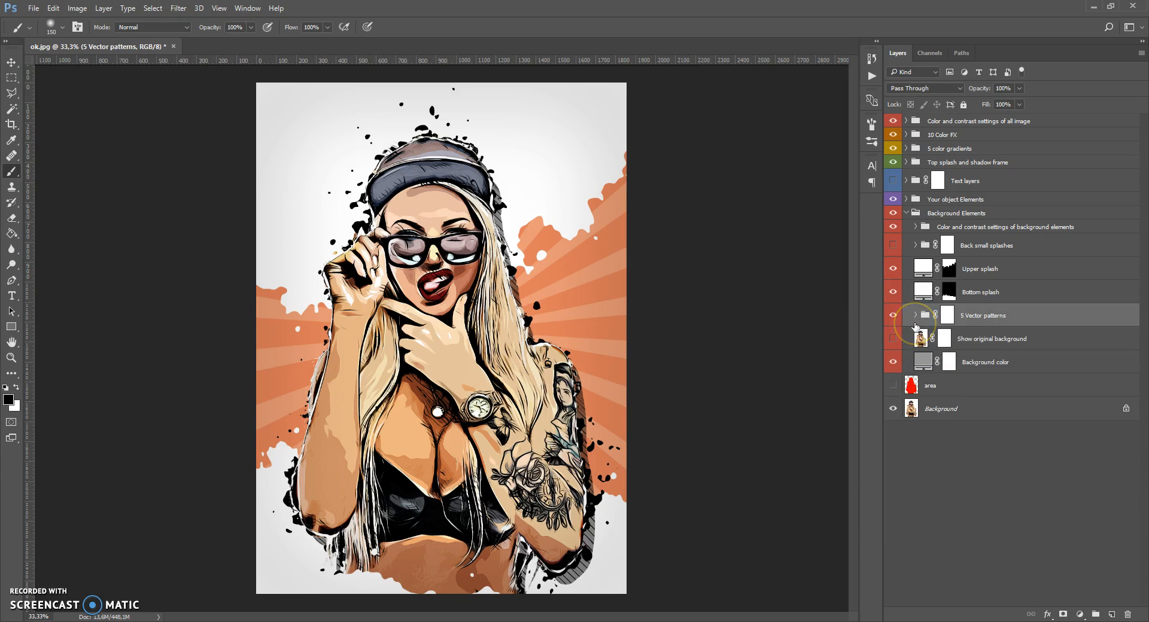
- Try other fill colors on the Bottom splash layer, returning it to white ffffff
click(925, 295)
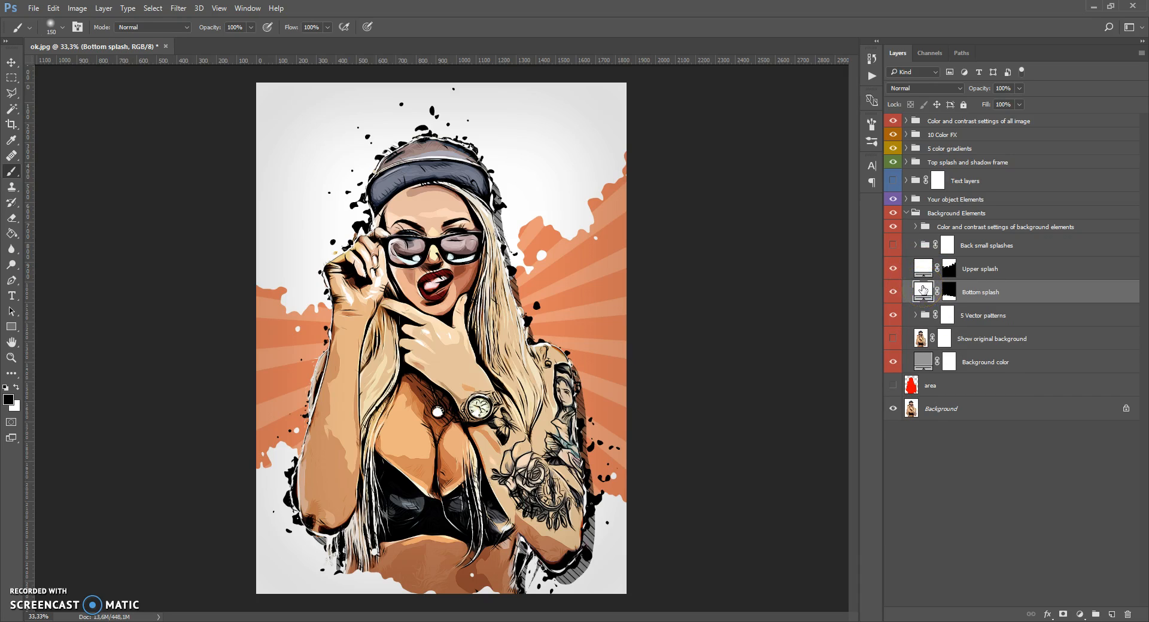
double_click(924, 292)
mouse_move(889, 336)
mouse_down()
mouse_move(908, 321)
mouse_move(915, 469)
mouse_move(919, 355)
mouse_move(906, 332)
mouse_up()
drag(847, 364, 717, 265)
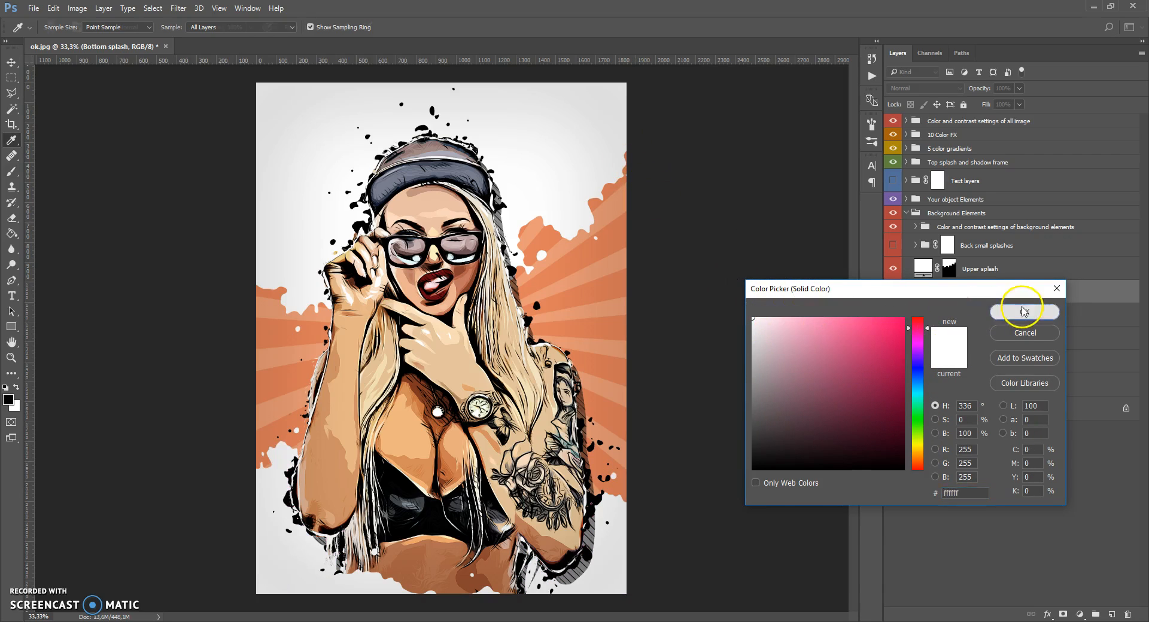
key(Return)
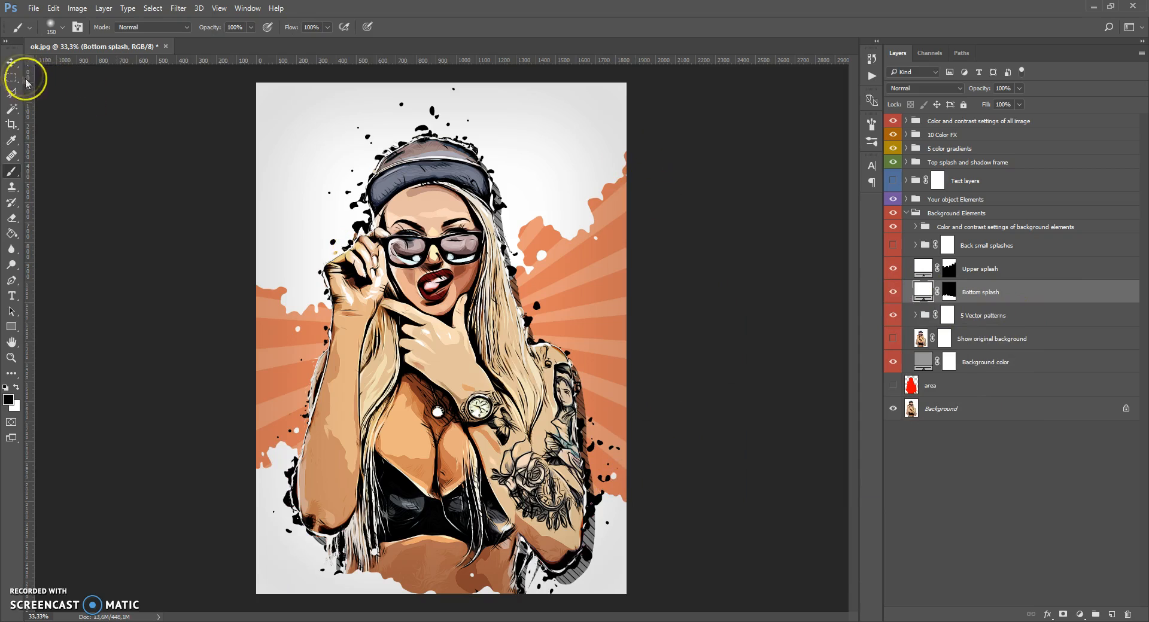
- Reposition the Bottom splash lower on the canvas and free transform it to about 93% scale and -1.4° rotation
click(12, 62)
drag(608, 573, 612, 541)
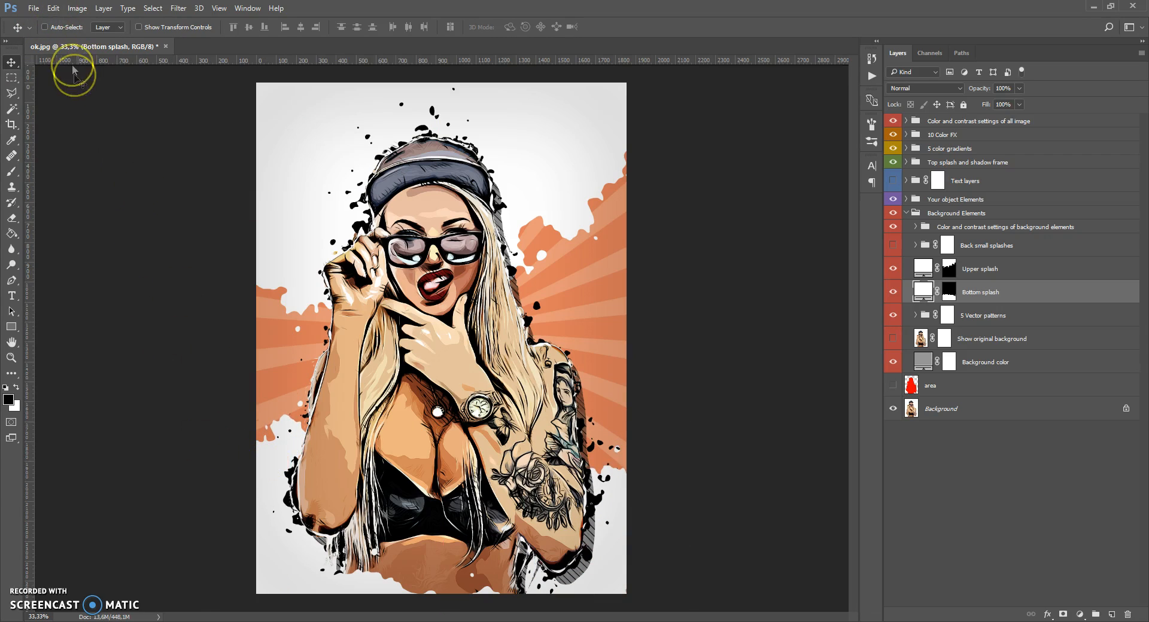
click(54, 7)
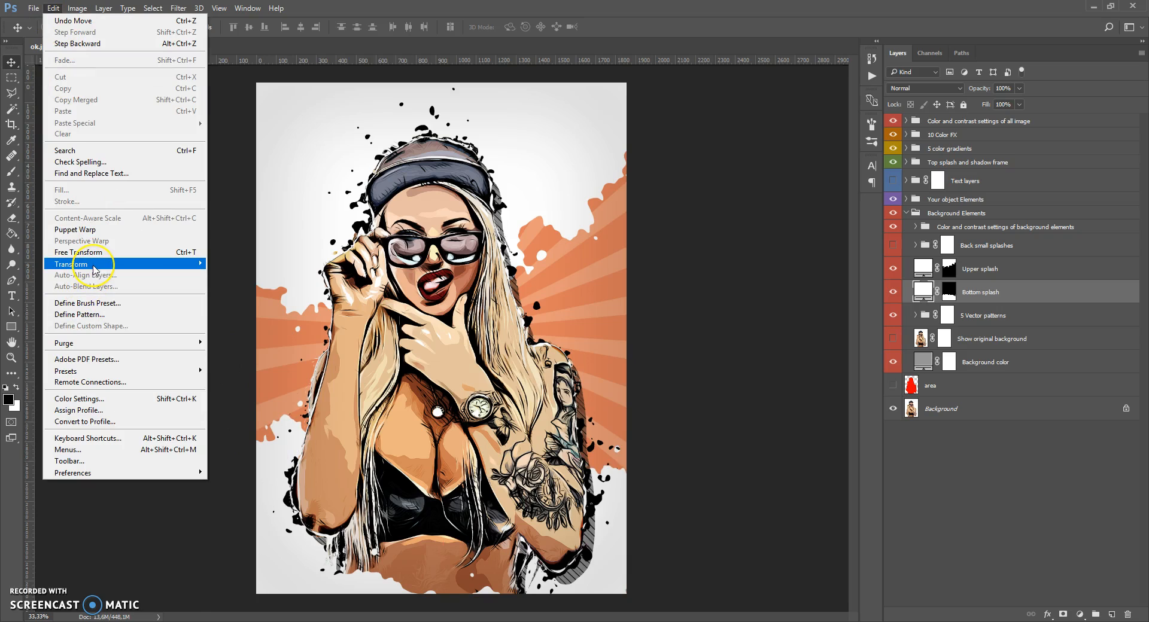
mouse_move(94, 266)
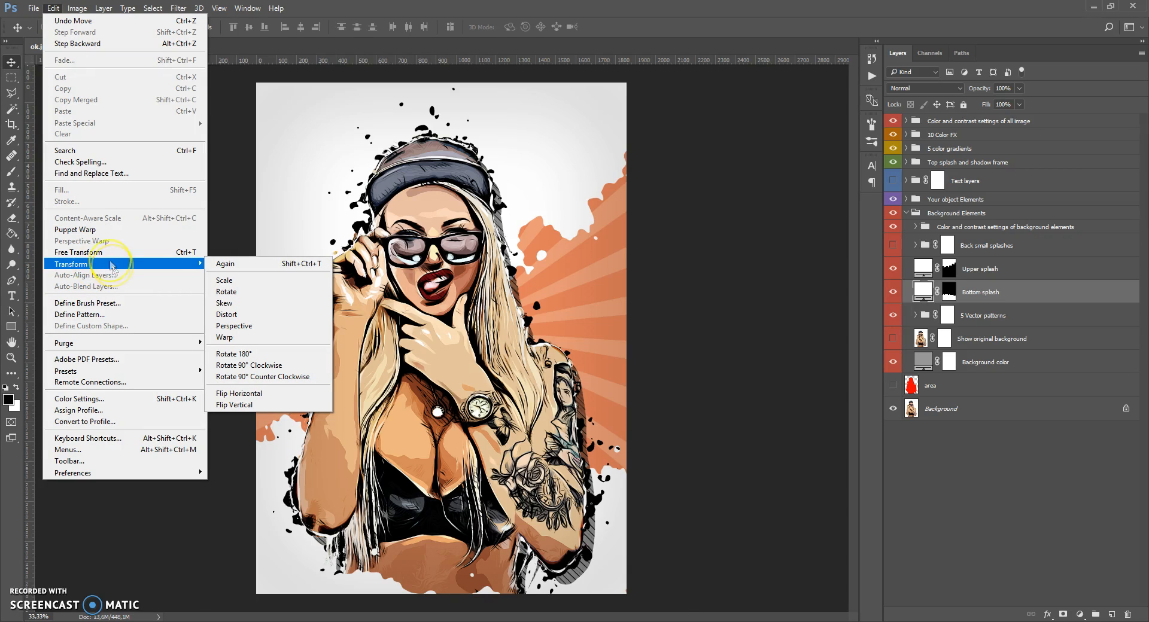
click(105, 253)
drag(560, 375, 640, 377)
drag(608, 500, 610, 544)
drag(623, 435, 615, 430)
drag(605, 533, 604, 533)
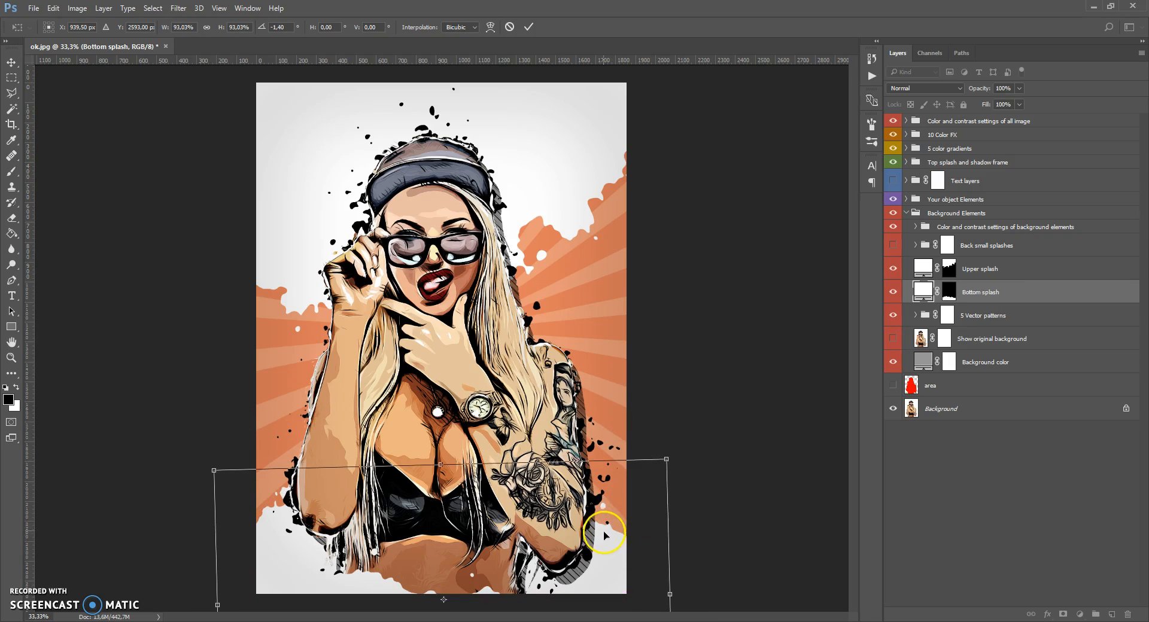
click(527, 28)
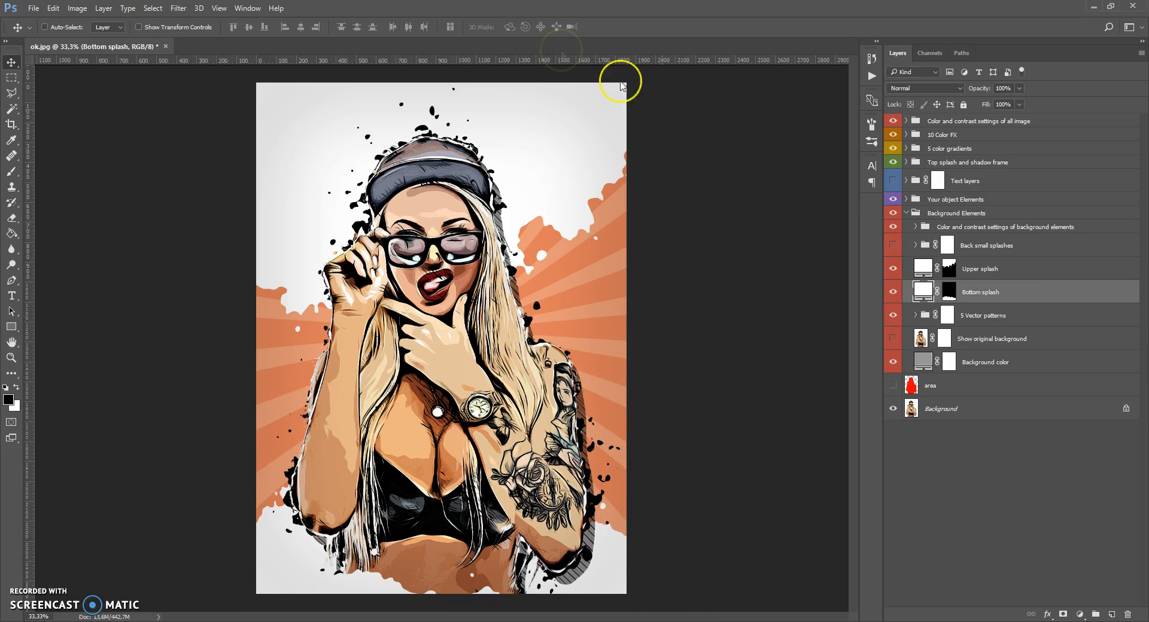
- Try different fill colors on the Upper splash layer, leaving its white fill in place
click(924, 269)
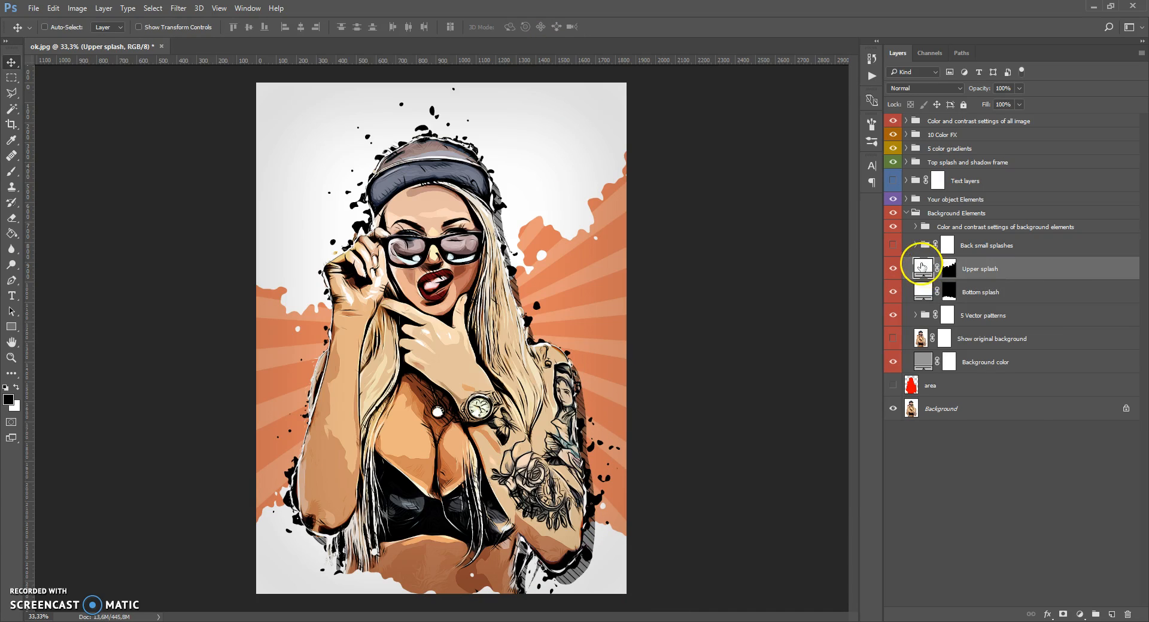
double_click(922, 264)
drag(853, 351, 949, 313)
click(917, 367)
drag(913, 390, 913, 451)
click(1020, 313)
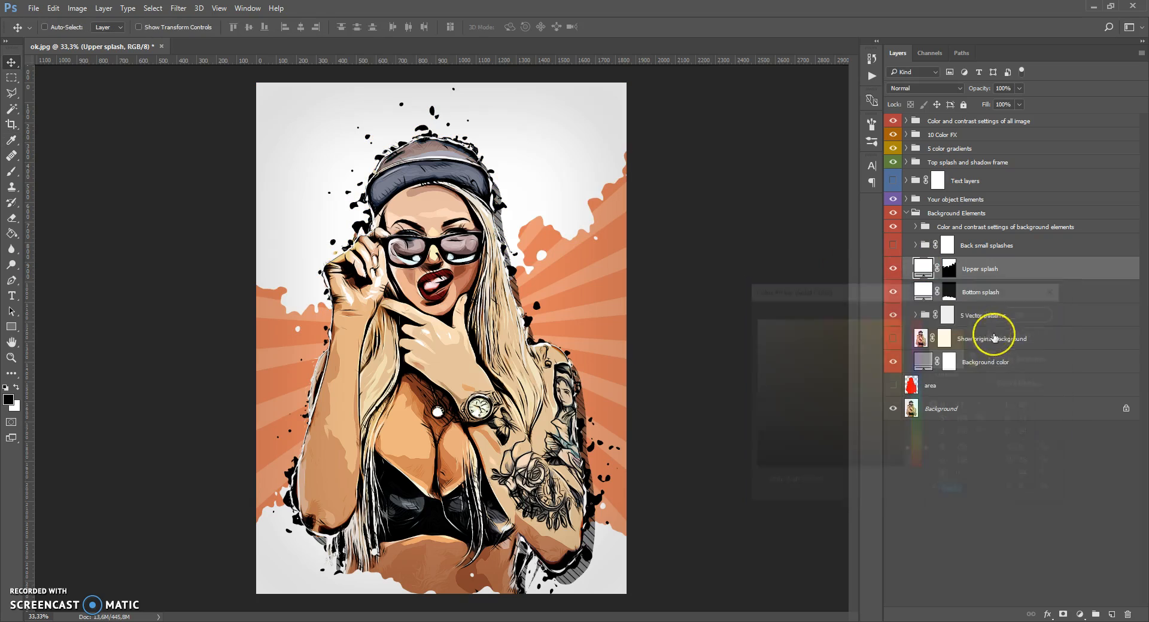
- Free transform the Upper splash to about 75% scale and 15.9° rotation, and move it up by about 266 px
click(47, 8)
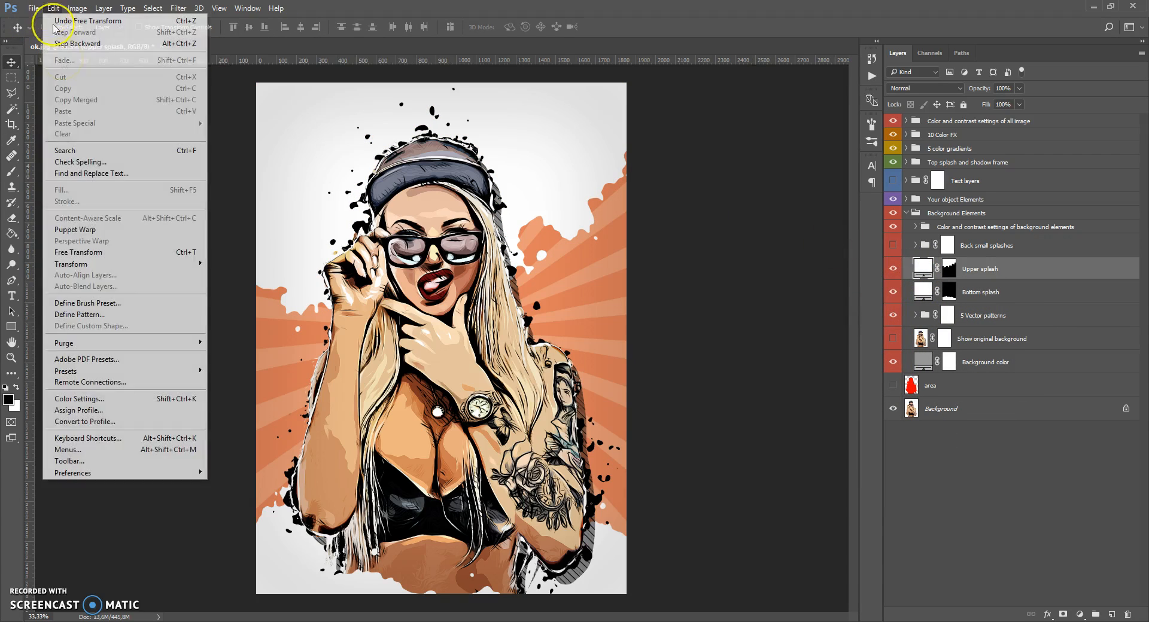
click(84, 250)
drag(633, 362, 643, 339)
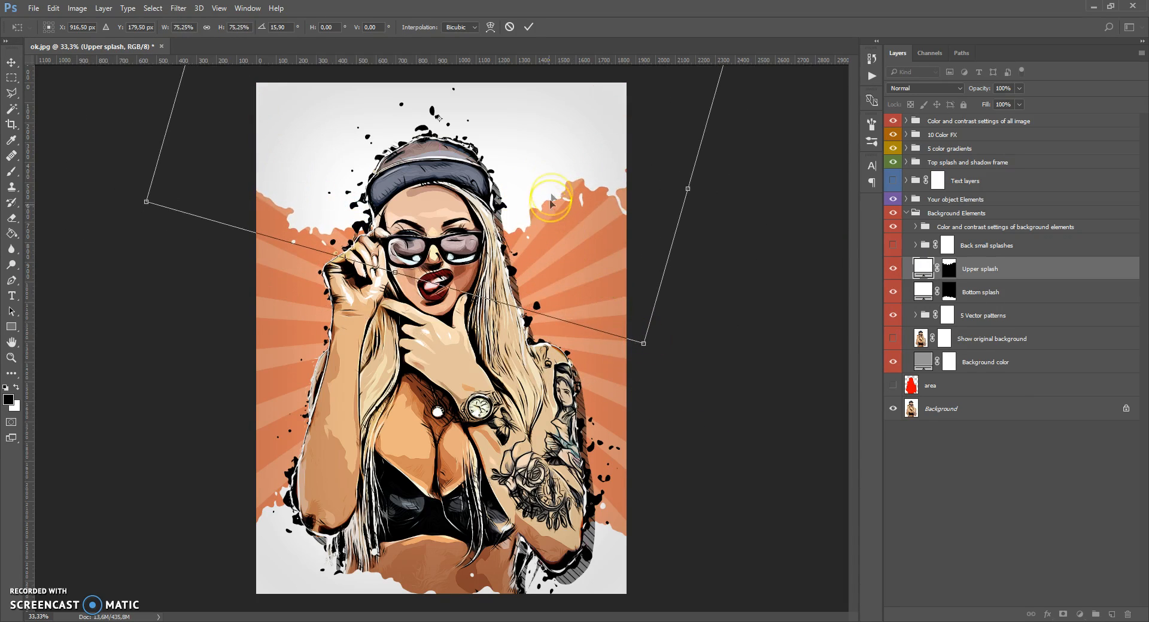
drag(551, 198, 544, 153)
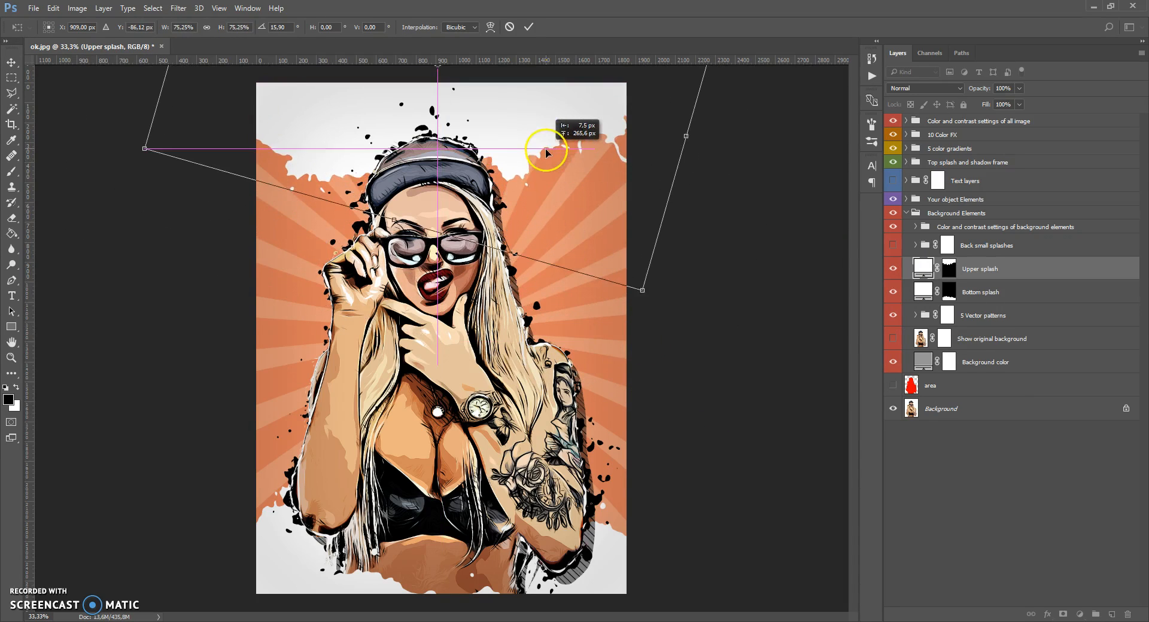
click(530, 26)
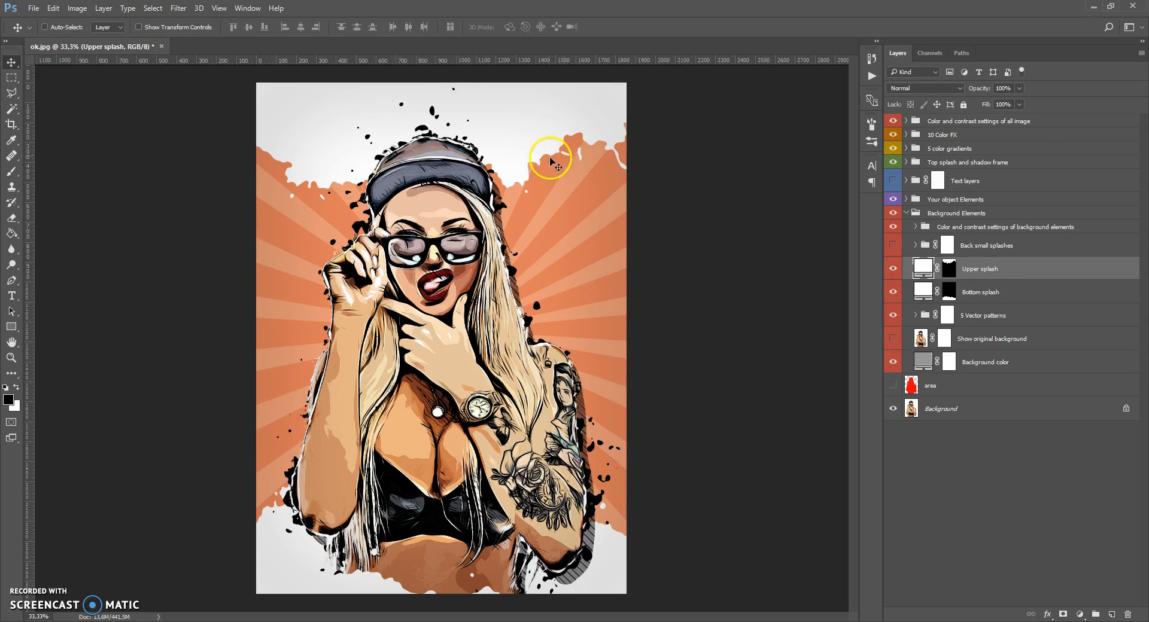
- Duplicate the Upper splash layer and move the copy down over the background beside the woman's raised hand
click(923, 271)
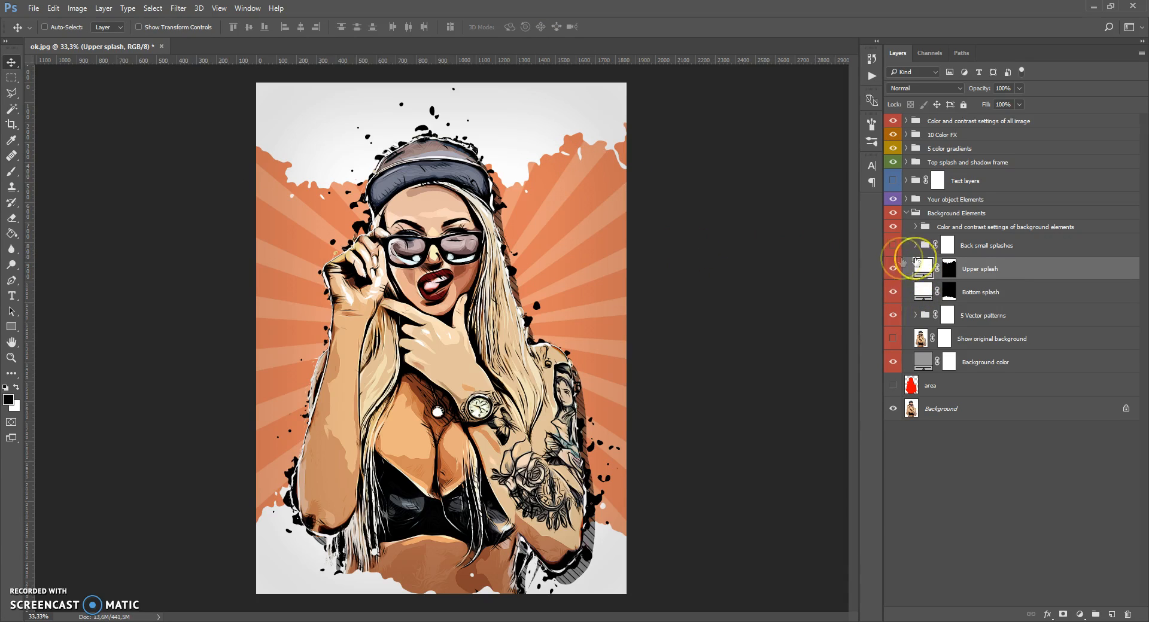
click(104, 7)
click(112, 55)
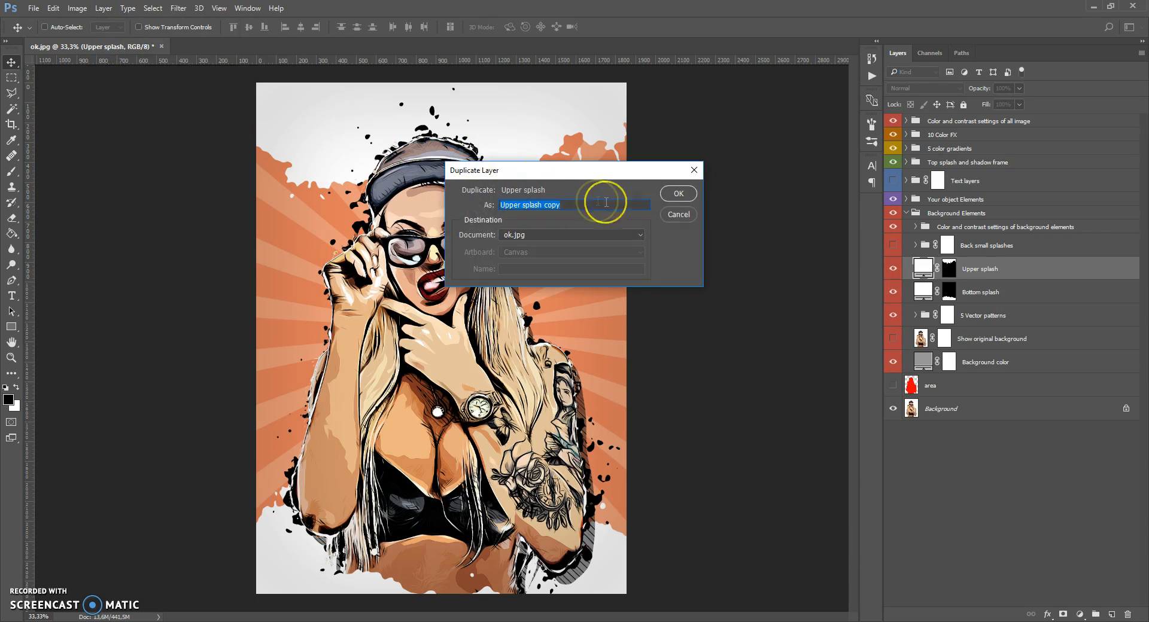
click(685, 193)
drag(529, 149, 338, 281)
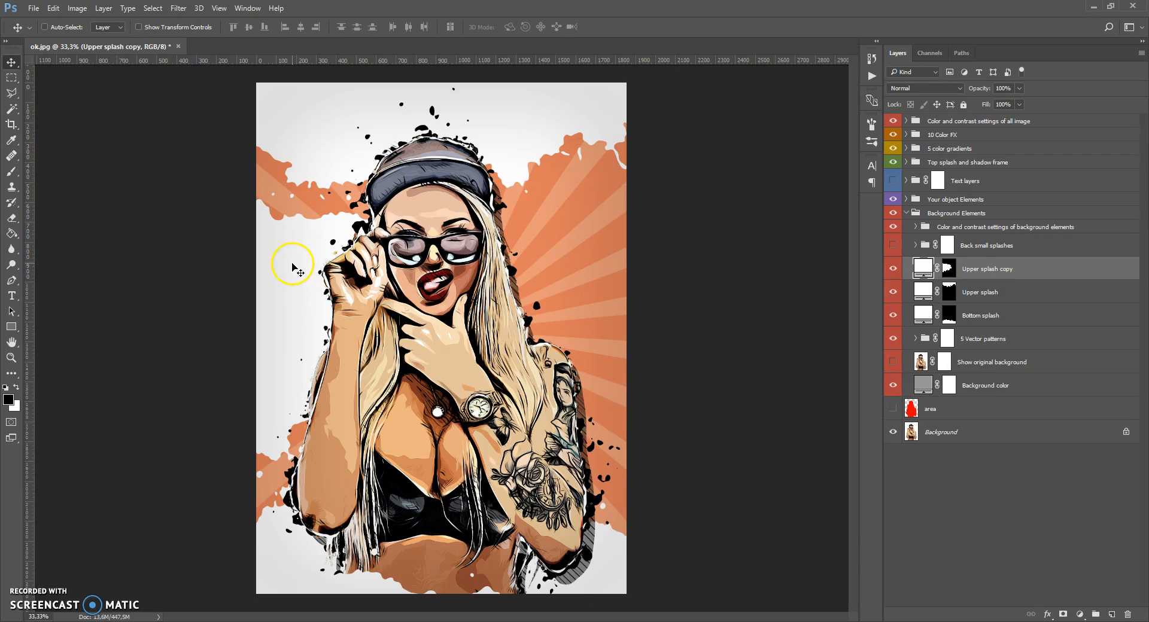
- Free transform the Upper splash copy so it stands upright and place it along the left edge of the image
click(53, 8)
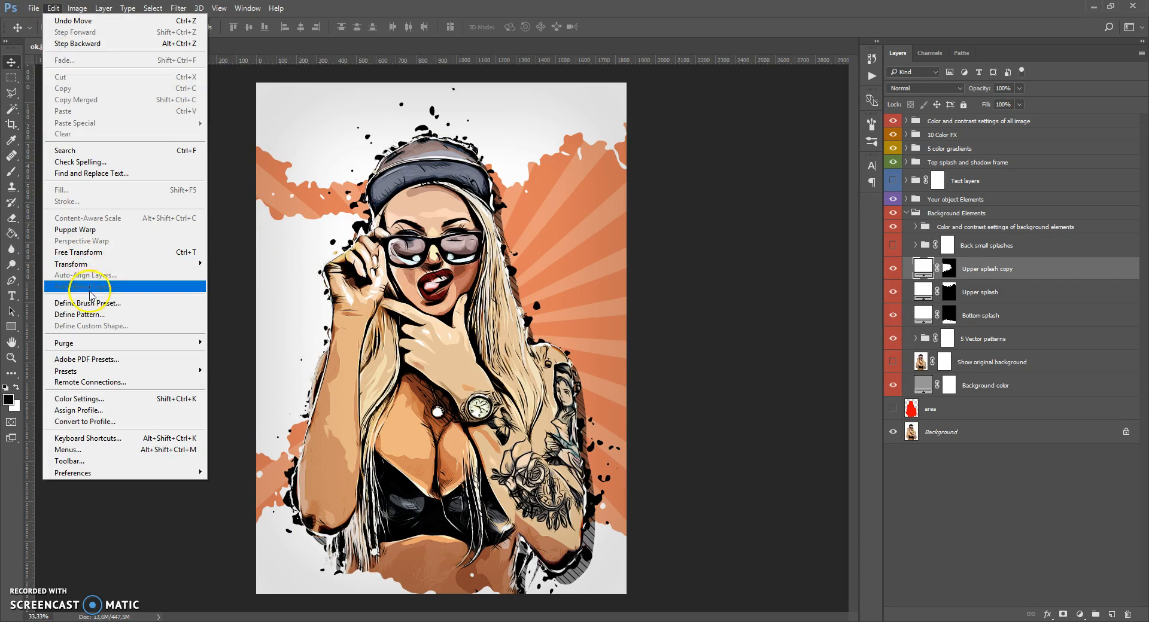
click(88, 253)
drag(340, 153, 386, 362)
drag(354, 359, 263, 294)
click(529, 28)
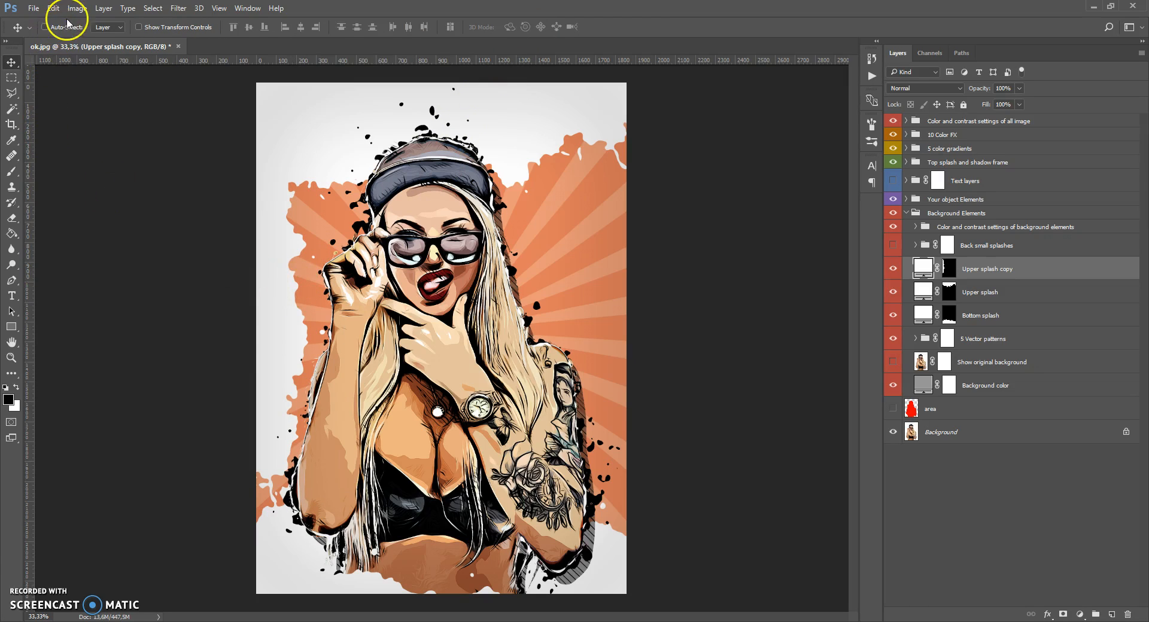
- Duplicate the Upper splash copy layer and move the new copy down along the lower left edge of the image
click(103, 8)
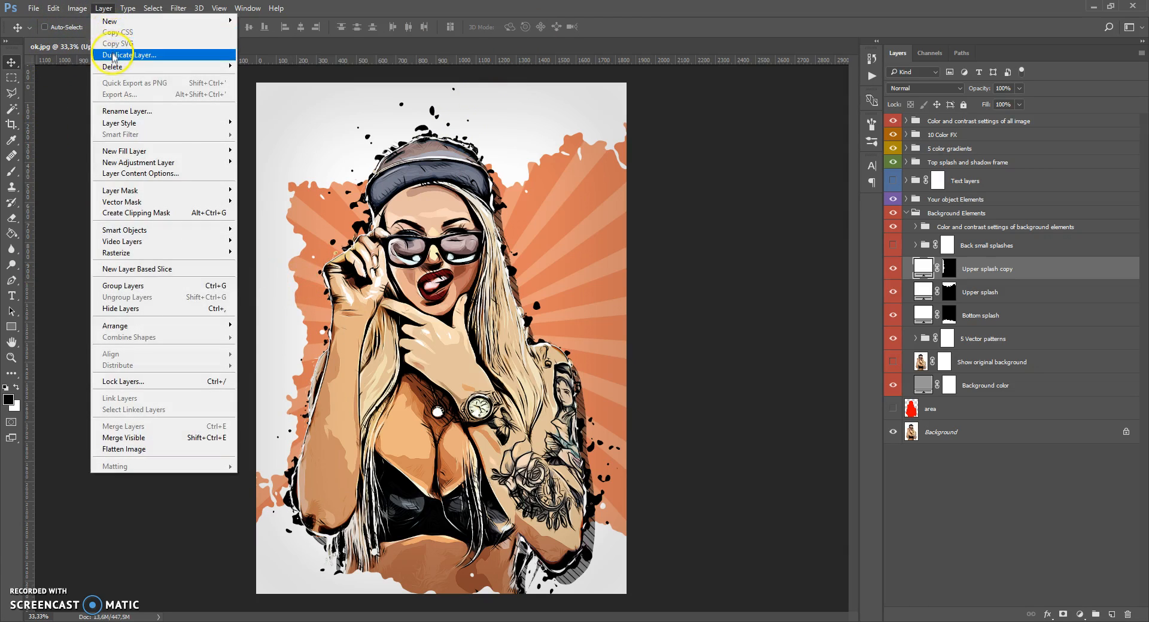
click(116, 52)
click(677, 194)
drag(280, 337, 267, 471)
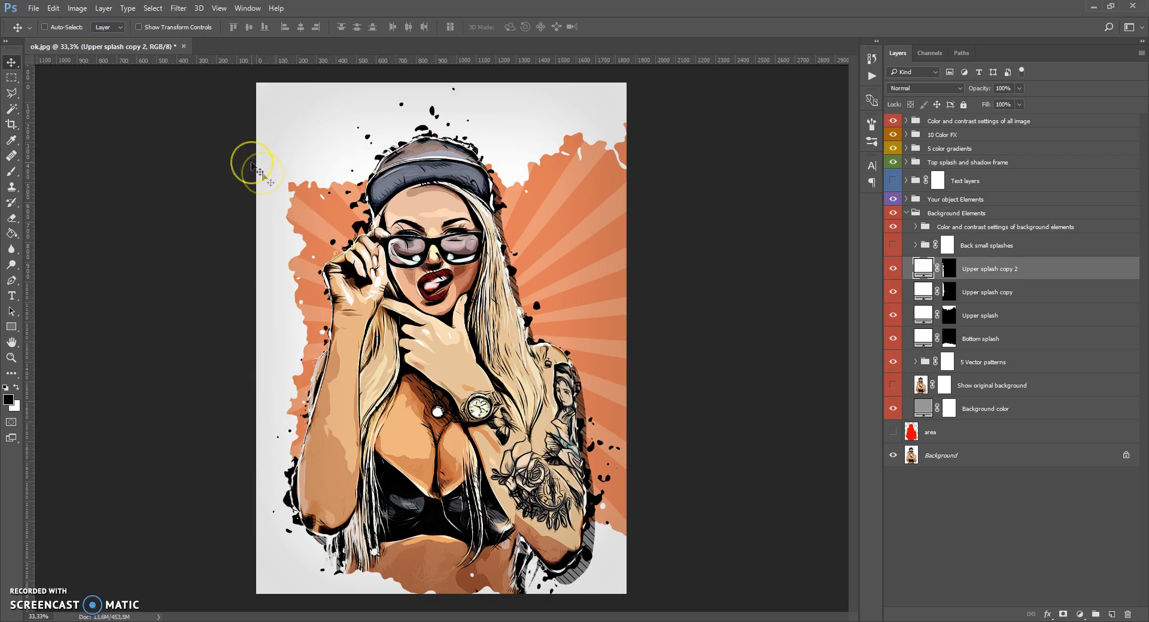
- Duplicate the Upper splash copy 2 layer and move the new copy across to the right edge of the image
click(103, 9)
click(114, 31)
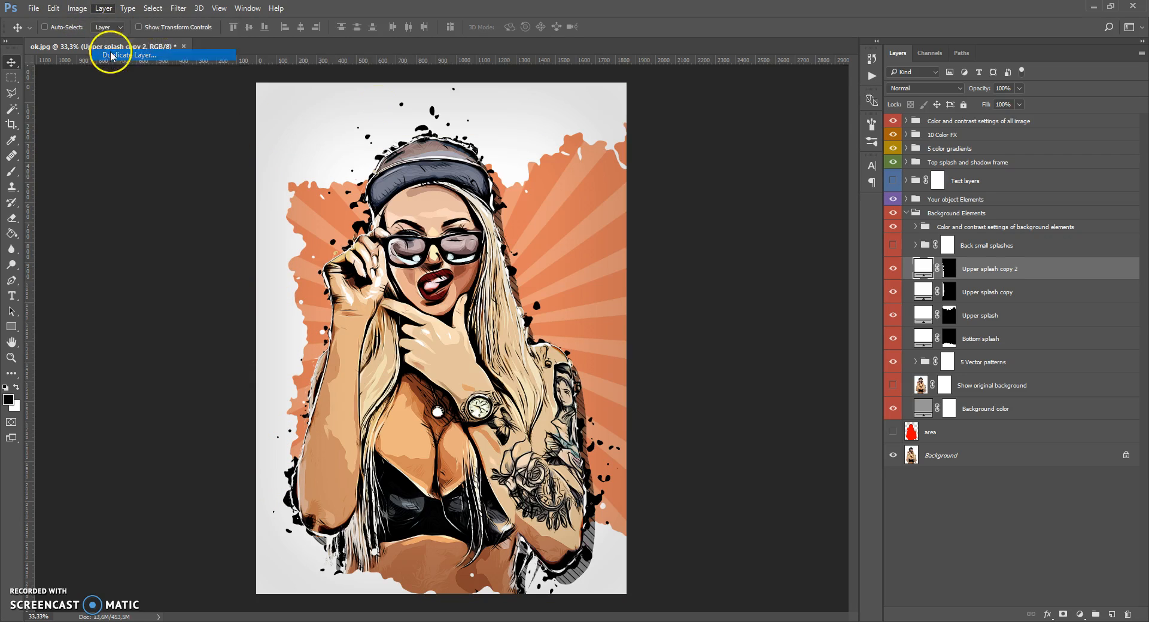
click(674, 200)
drag(282, 333, 626, 317)
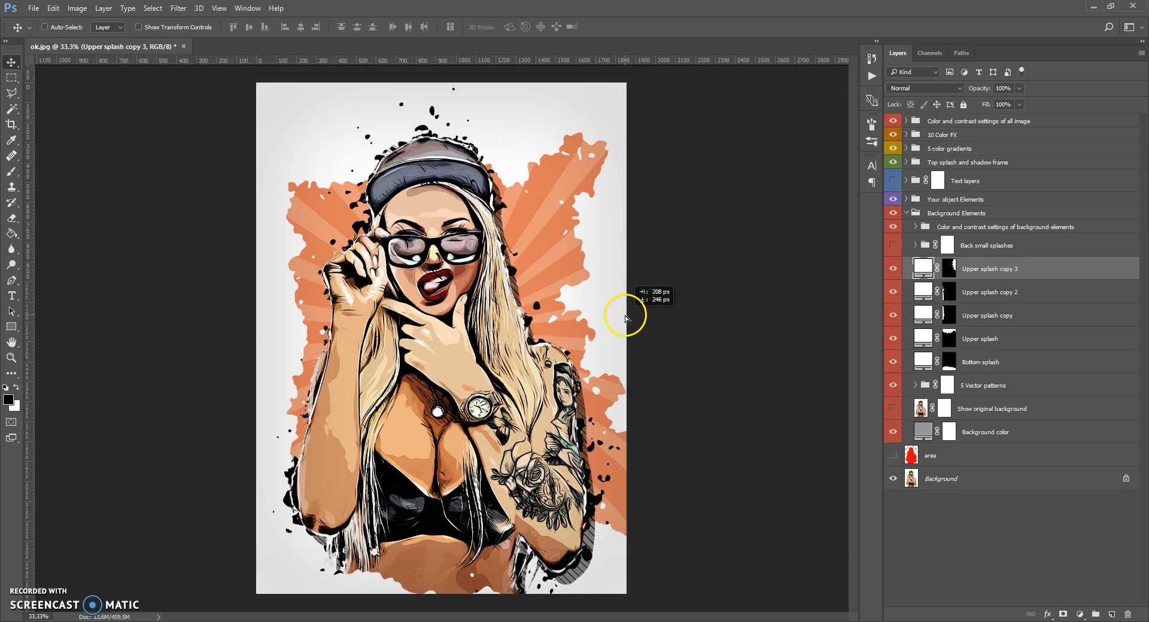
- Duplicate the Upper splash copy 3 layer and move the new copy down along the lower right edge of the image
click(105, 8)
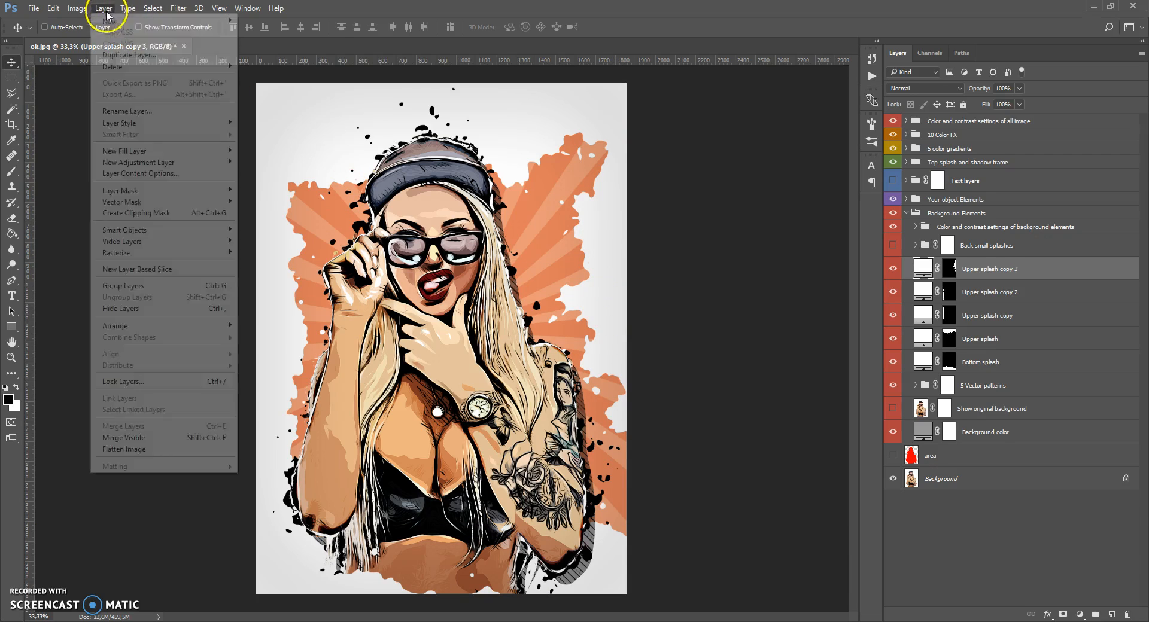
click(125, 46)
click(675, 195)
drag(615, 312, 596, 505)
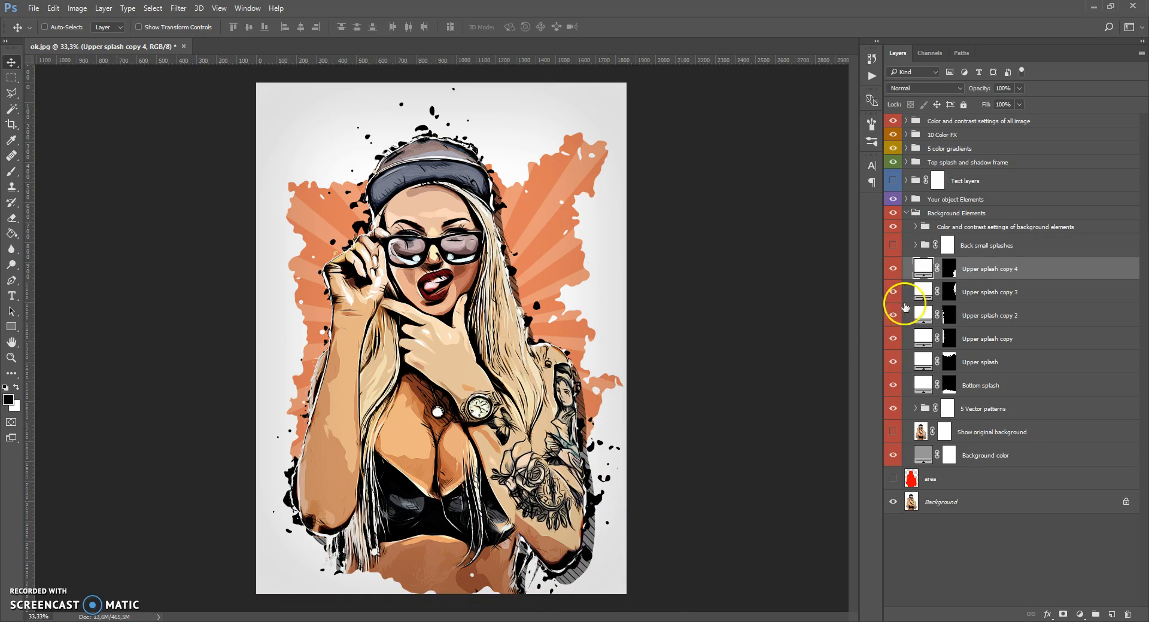
- Free transform the original Upper splash layer to about 172.9° rotation and place it across the top edge of the orange background
click(922, 359)
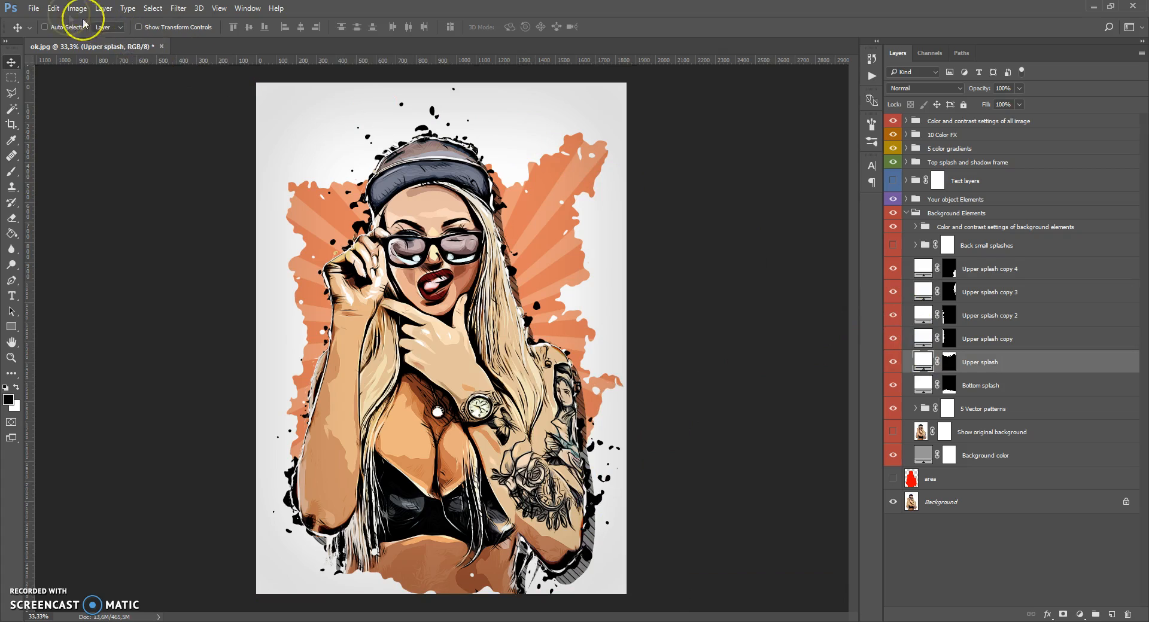
click(53, 8)
click(79, 251)
drag(534, 280, 507, 297)
drag(532, 176, 529, 167)
drag(179, 155, 494, 192)
drag(588, 278, 276, 307)
drag(423, 178, 427, 153)
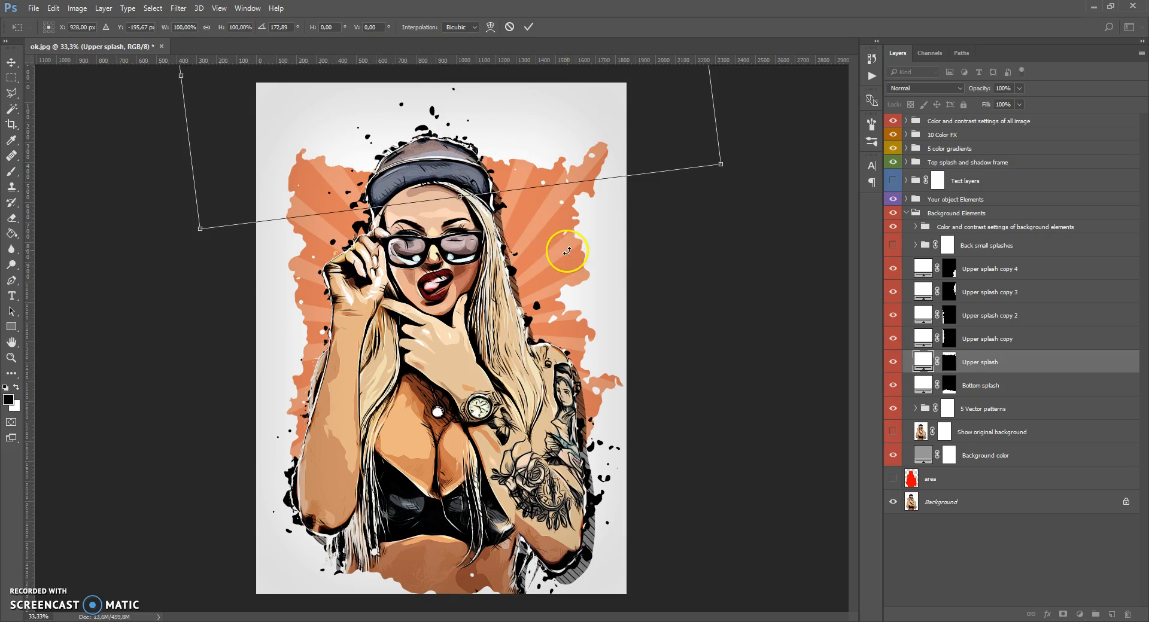
click(528, 27)
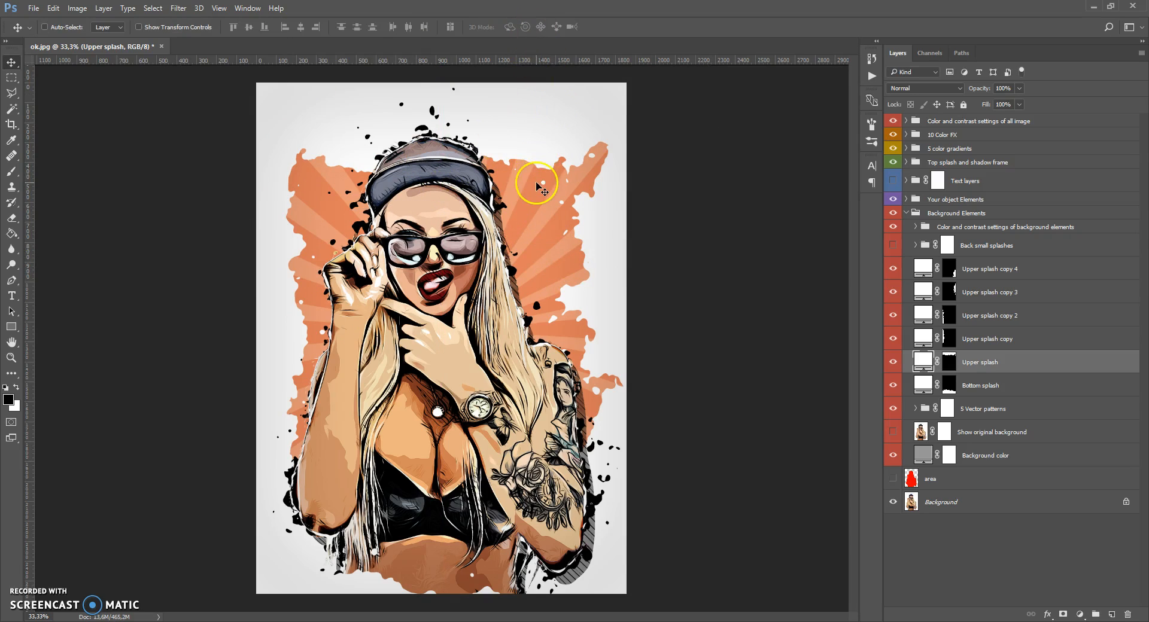
- Show and expand the Back small splashes group, and compare the image with its multi color splashes layer off and on
click(924, 246)
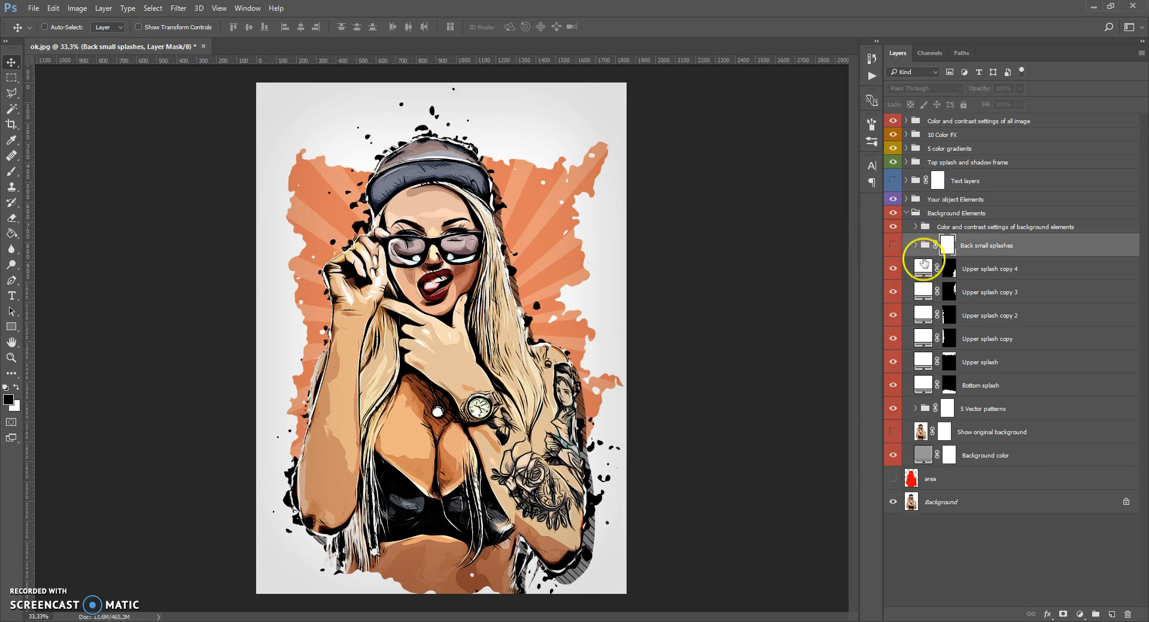
click(893, 245)
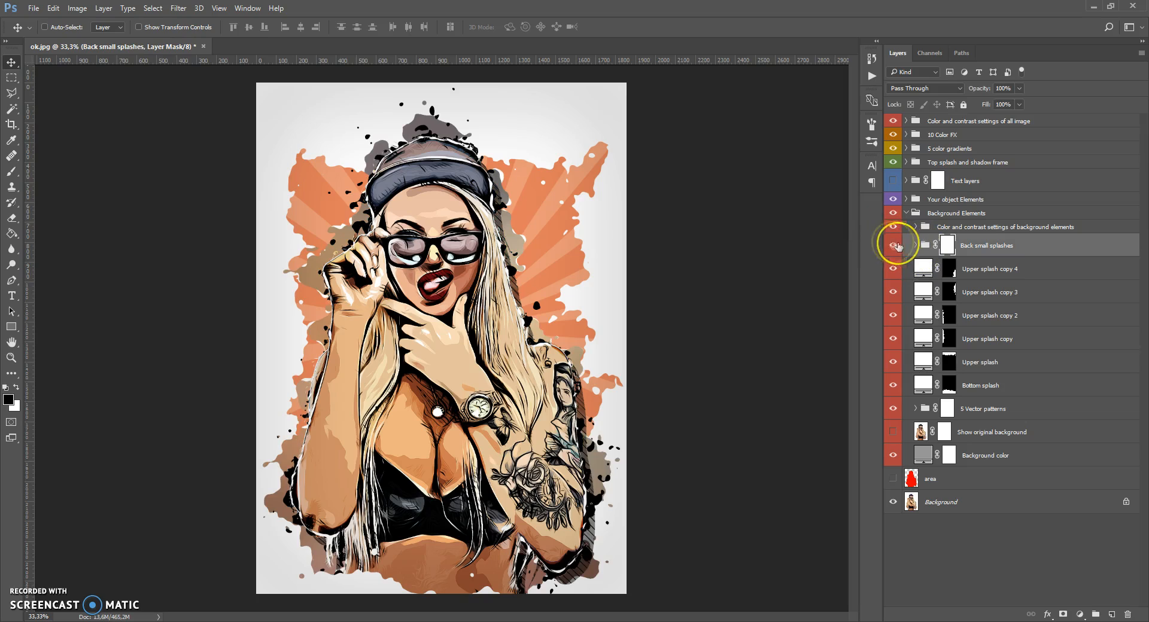
click(914, 246)
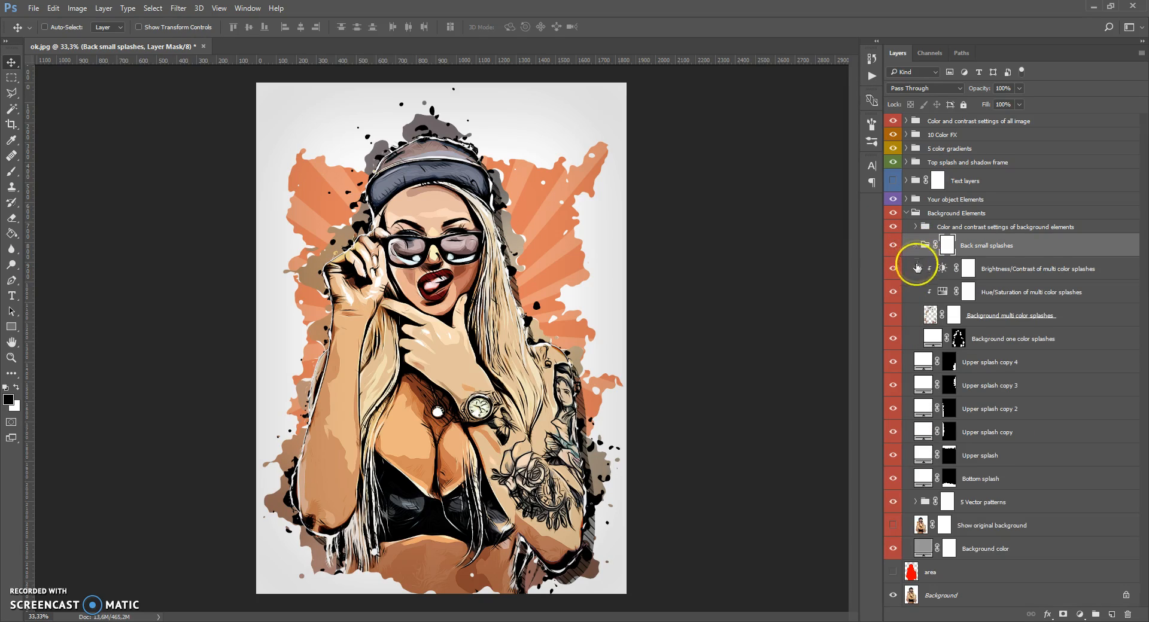
click(930, 315)
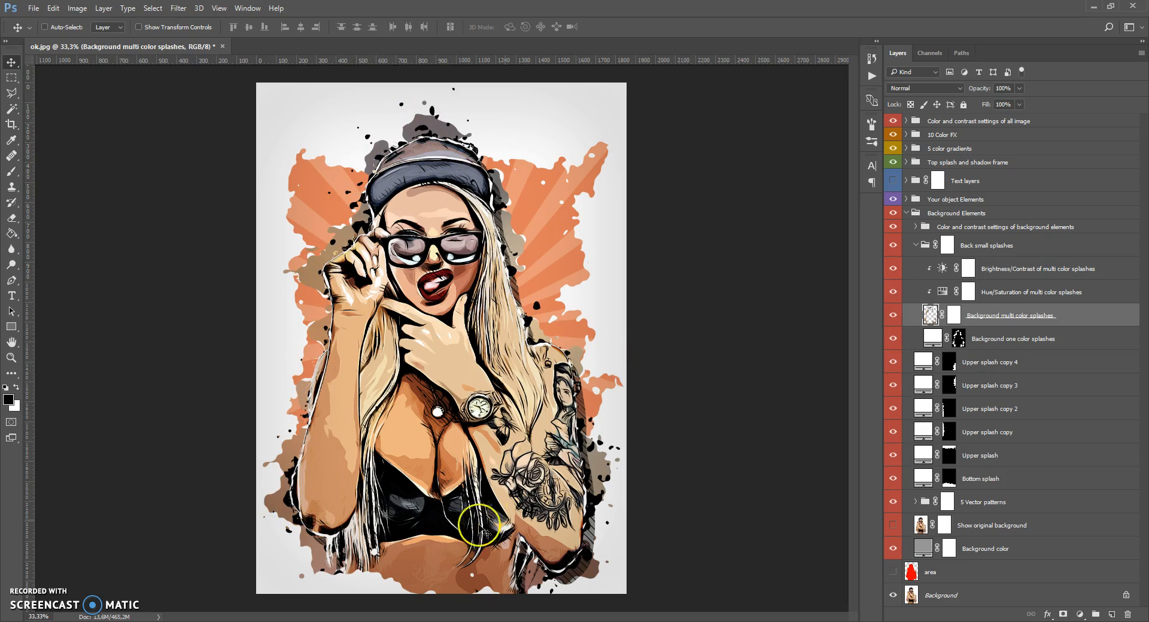
click(892, 315)
click(893, 315)
- Set the Hue/Saturation of the multi color splashes to hue -2 and saturation +9
double_click(942, 293)
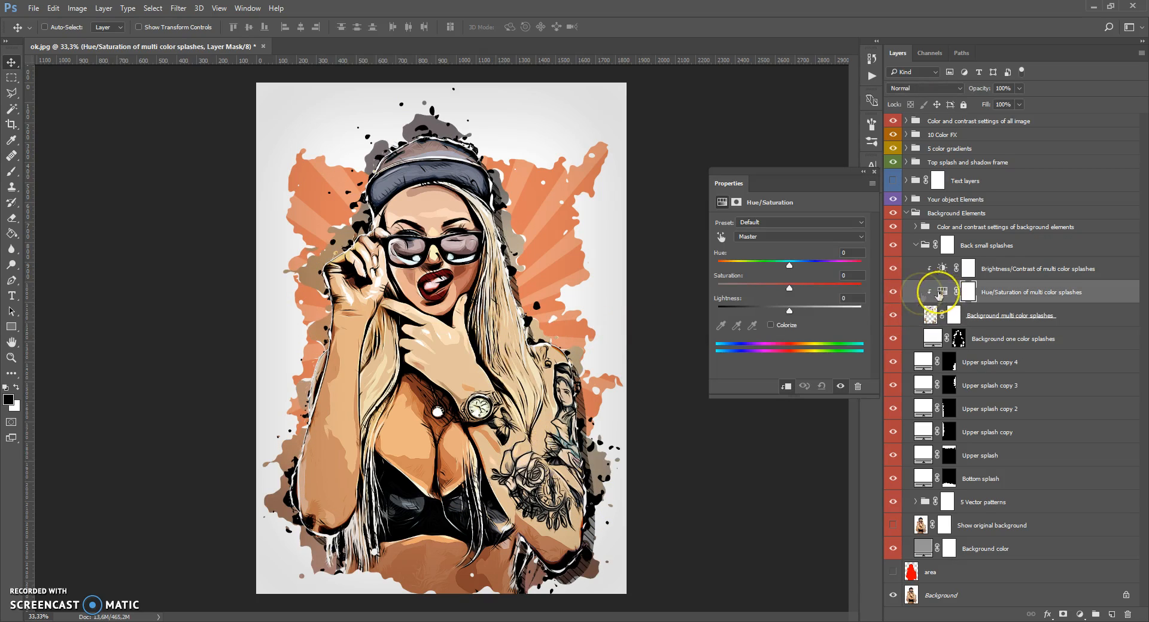
drag(804, 290, 790, 267)
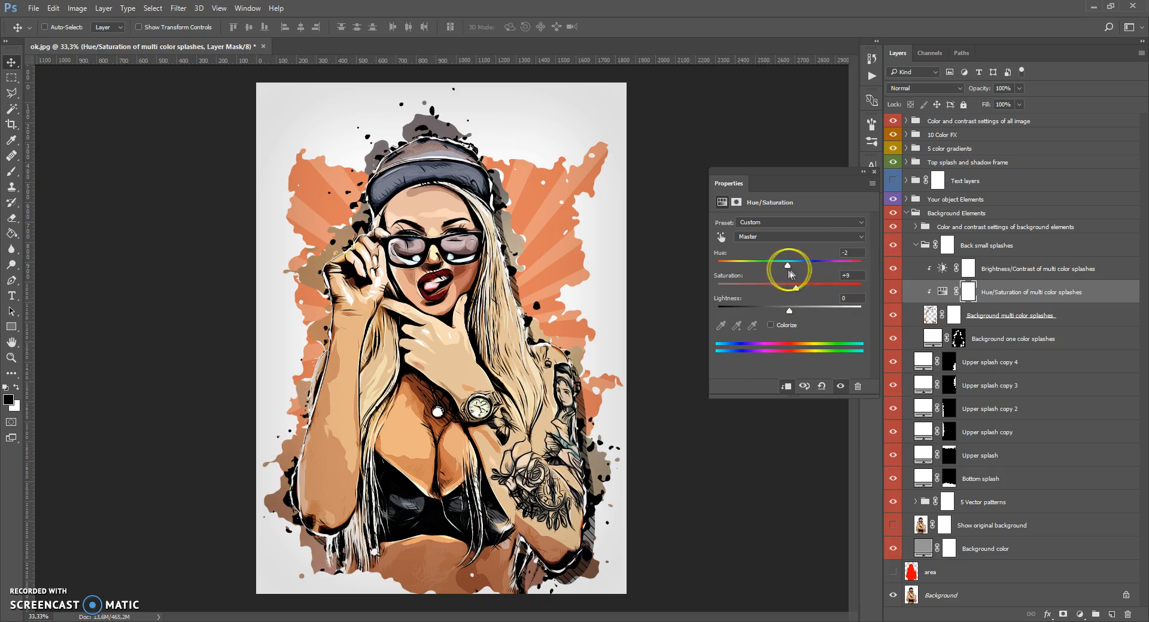
click(873, 181)
- Try a different brightness on the Brightness/Contrast adjustment of the multi color splashes and return it to 0
double_click(942, 269)
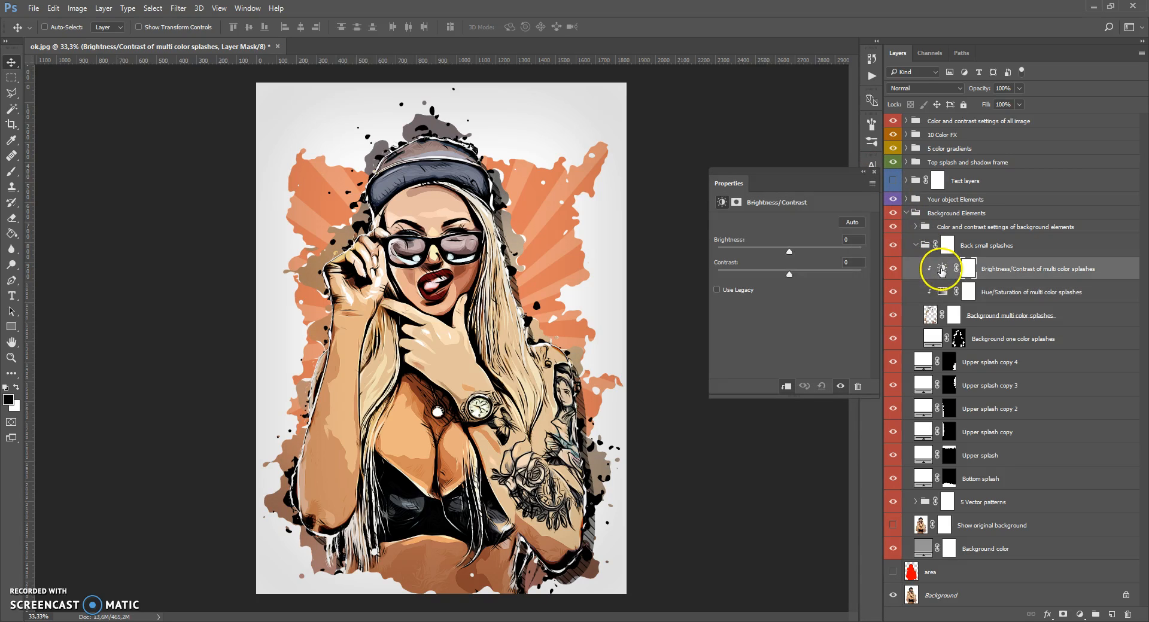
mouse_move(796, 254)
mouse_down()
mouse_move(833, 251)
mouse_move(748, 254)
mouse_move(789, 251)
mouse_up()
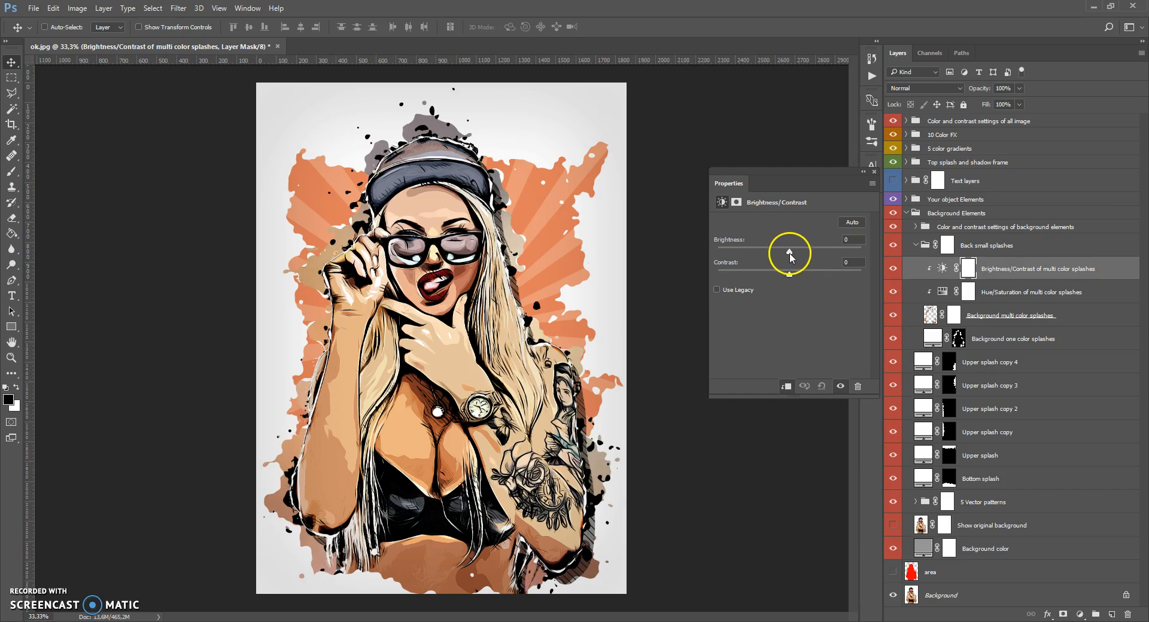
click(873, 173)
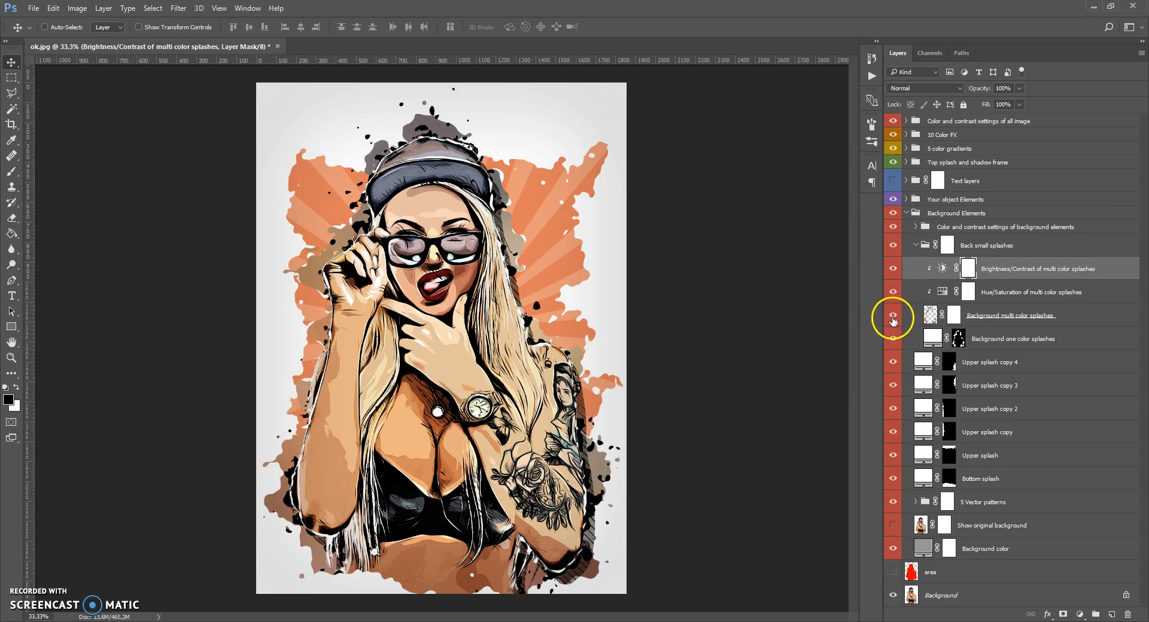
- Try a different fill hue, such as 285°, for the Background one color splashes layer and discard the change
click(931, 339)
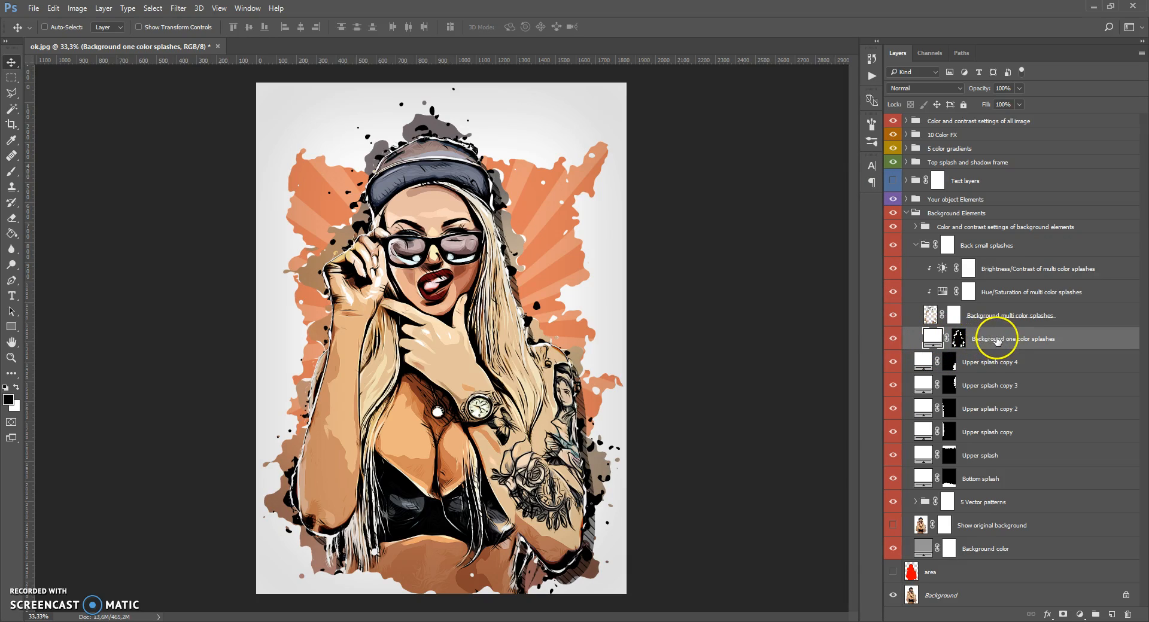
double_click(931, 338)
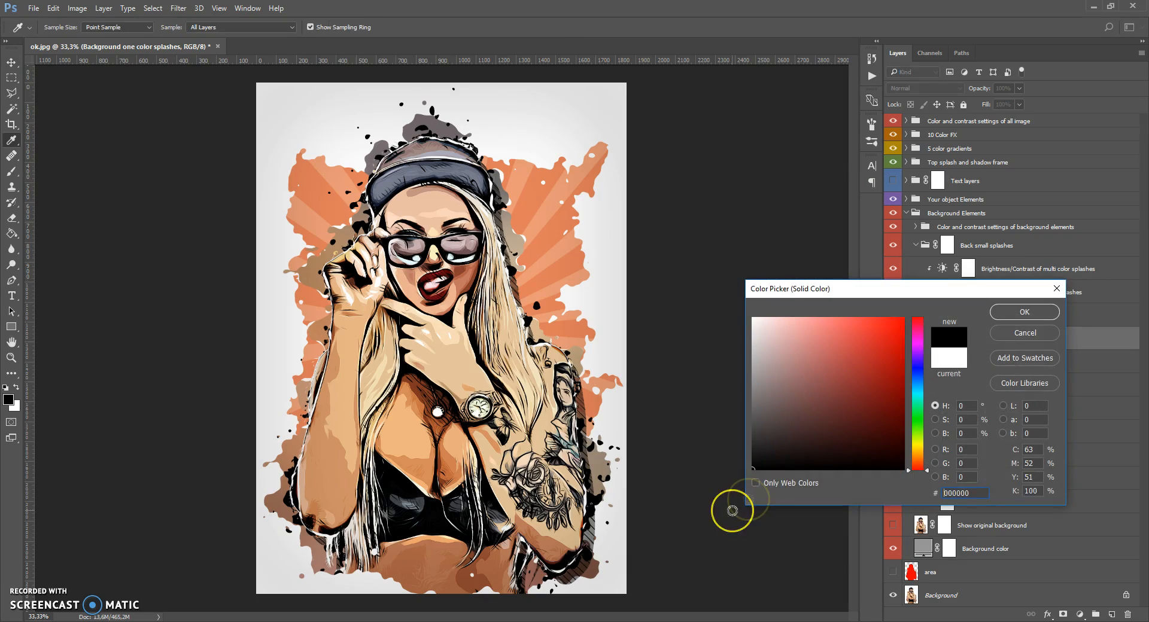
click(903, 339)
mouse_move(914, 333)
mouse_down()
mouse_move(919, 461)
mouse_move(920, 353)
mouse_move(902, 351)
mouse_move(887, 300)
mouse_move(687, 243)
mouse_move(680, 514)
mouse_up()
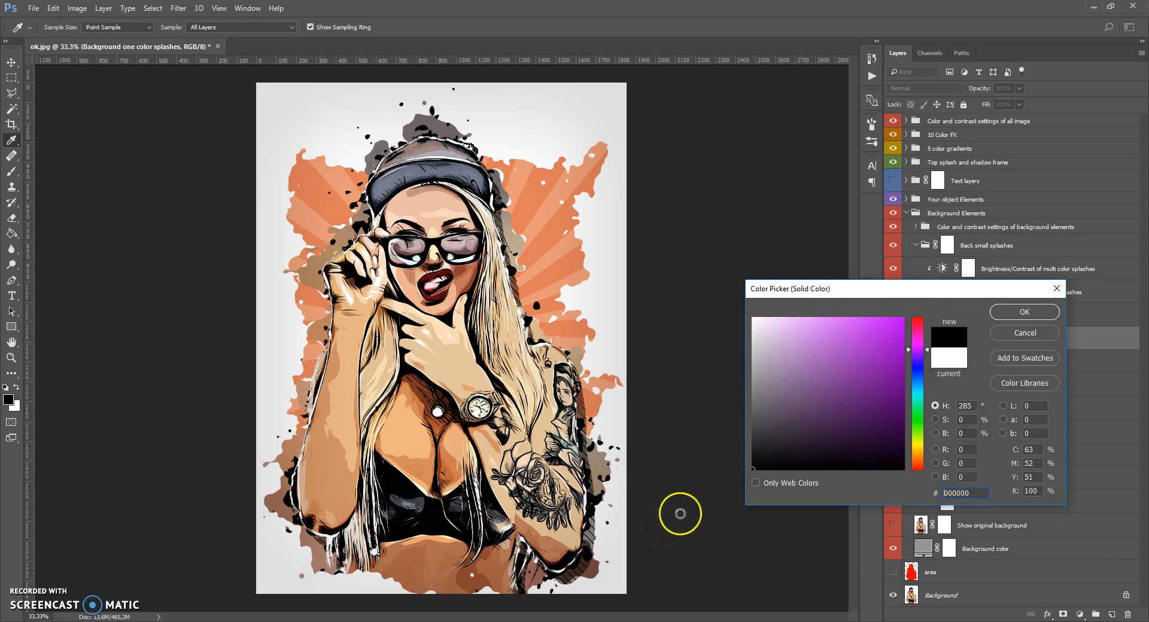
click(1020, 332)
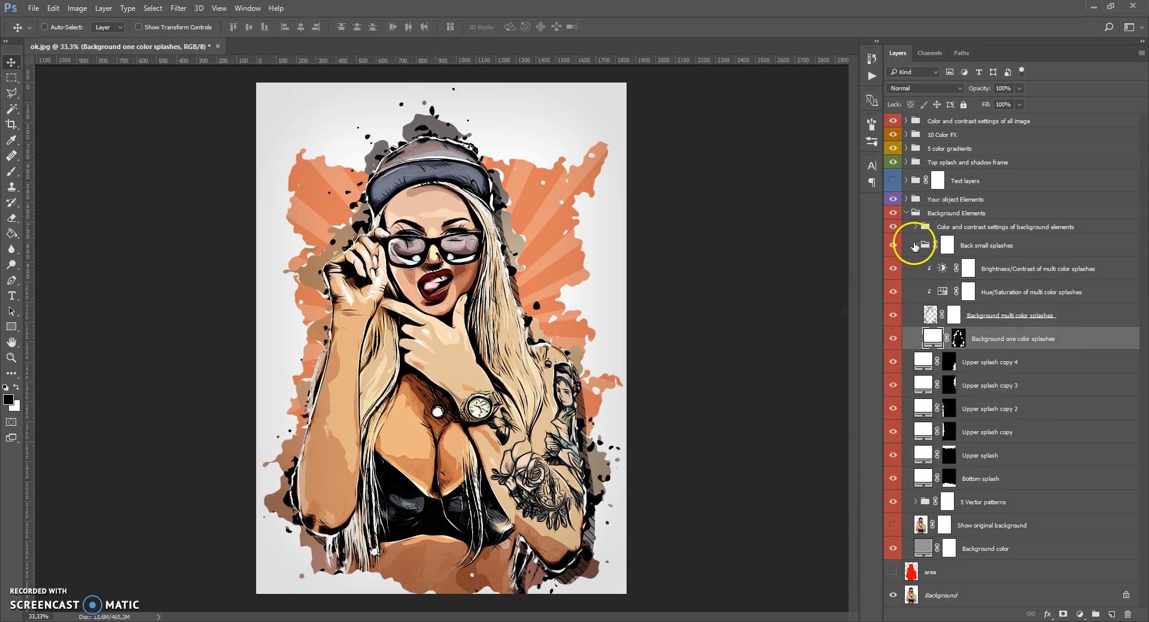
- Collapse the Back small splashes group and brush black on its mask to hide the splashes around the head and raised hand
click(913, 246)
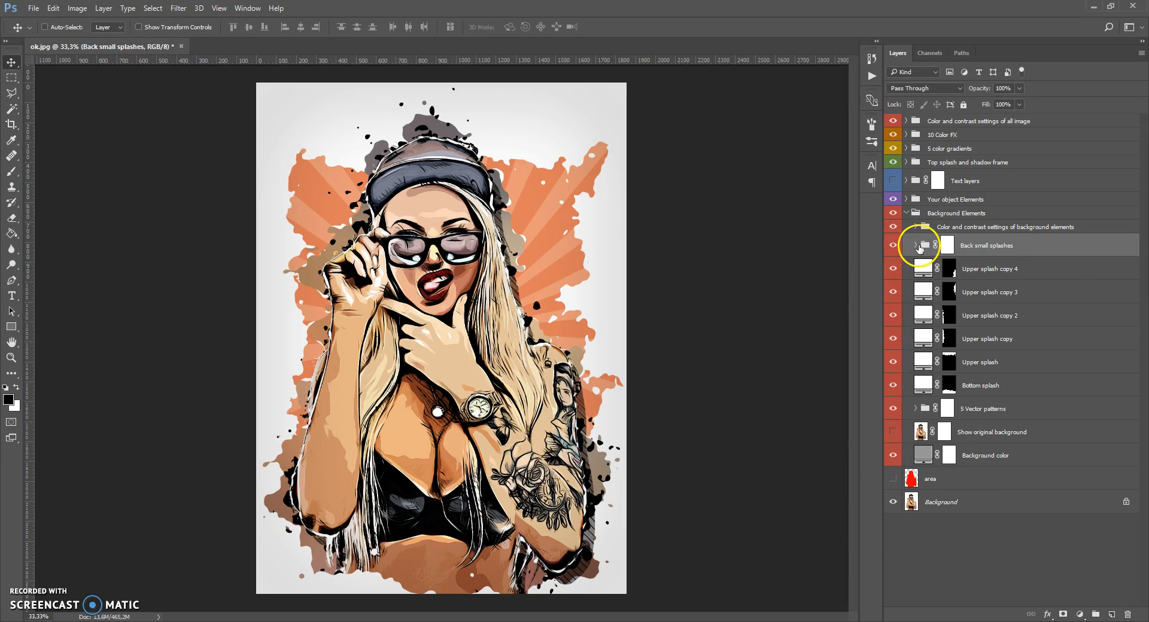
click(916, 246)
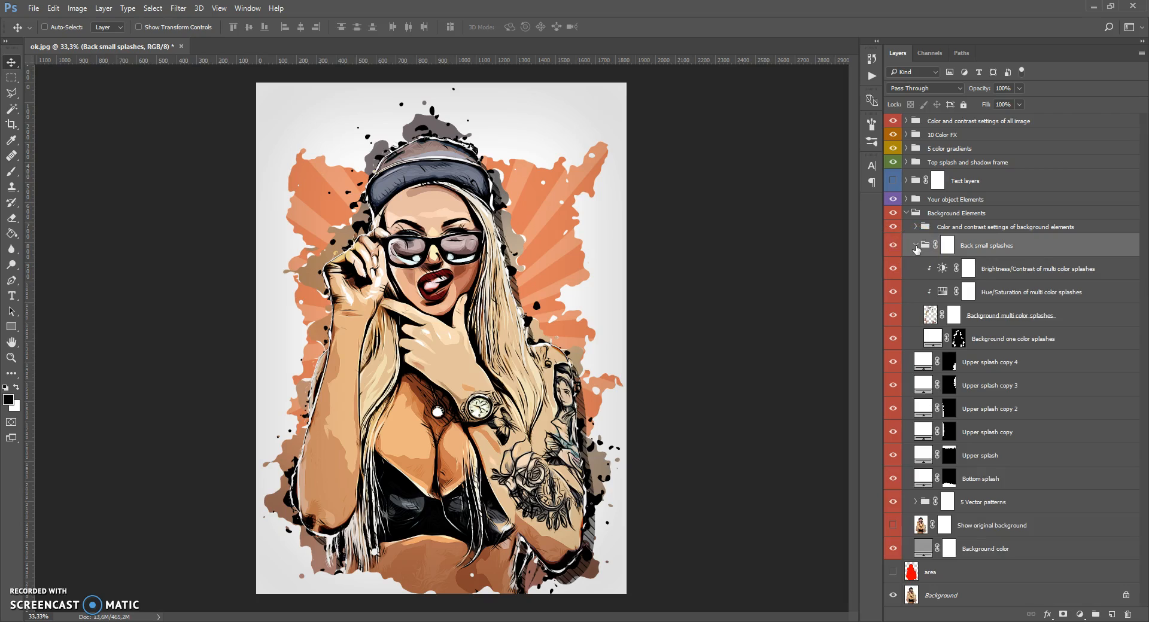
click(915, 246)
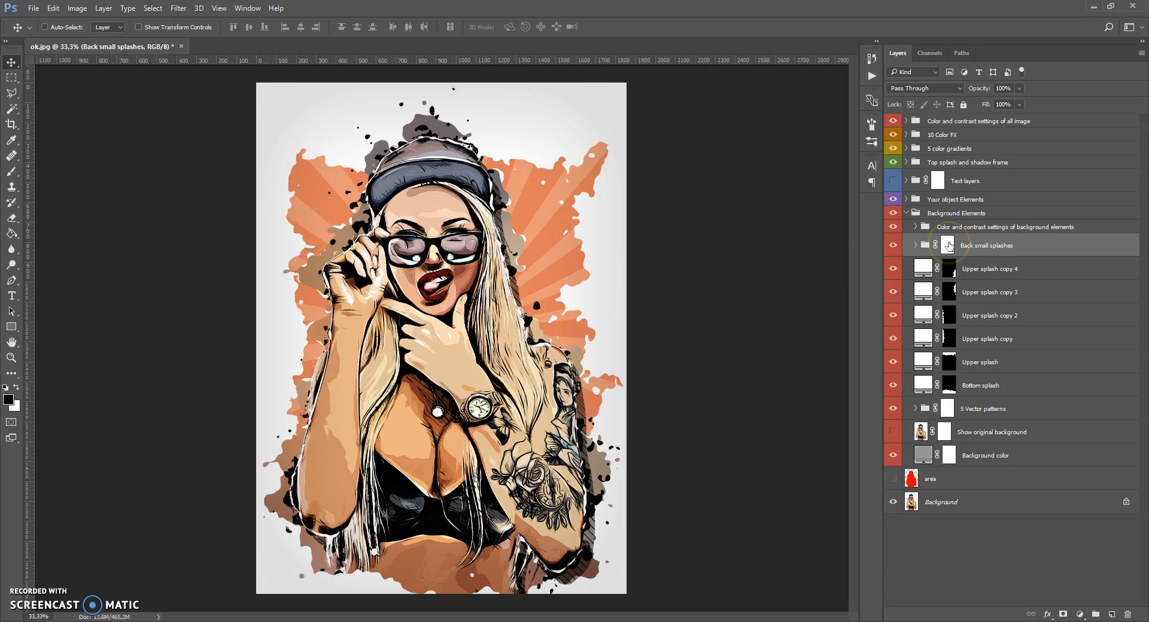
click(947, 245)
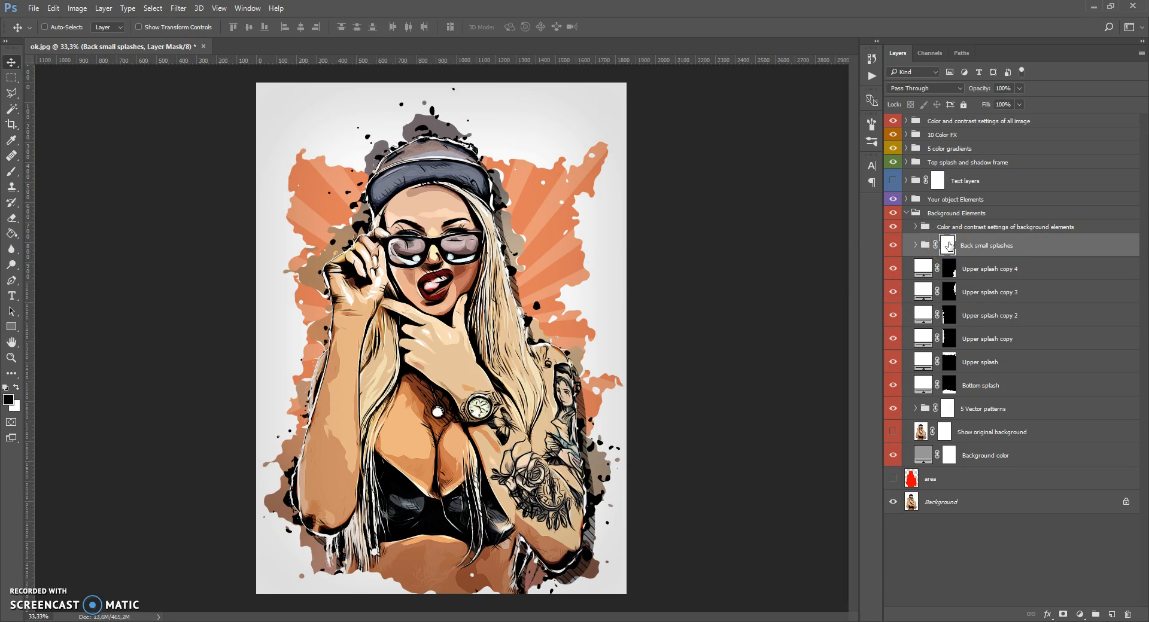
click(12, 173)
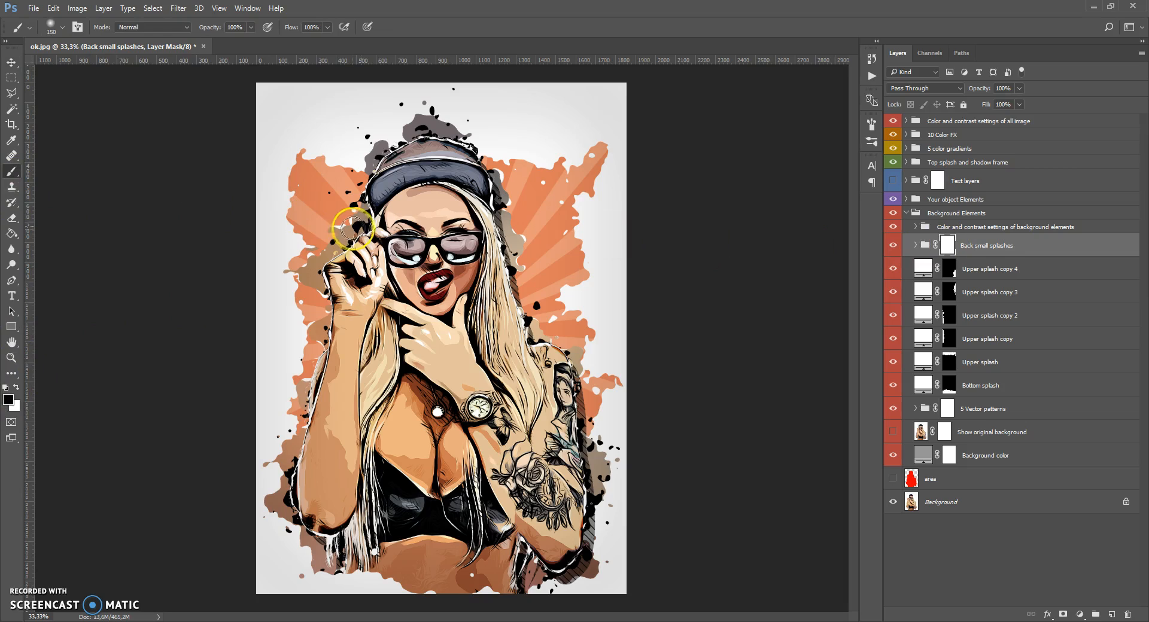
mouse_move(413, 128)
mouse_down()
mouse_move(446, 123)
mouse_move(430, 109)
mouse_up()
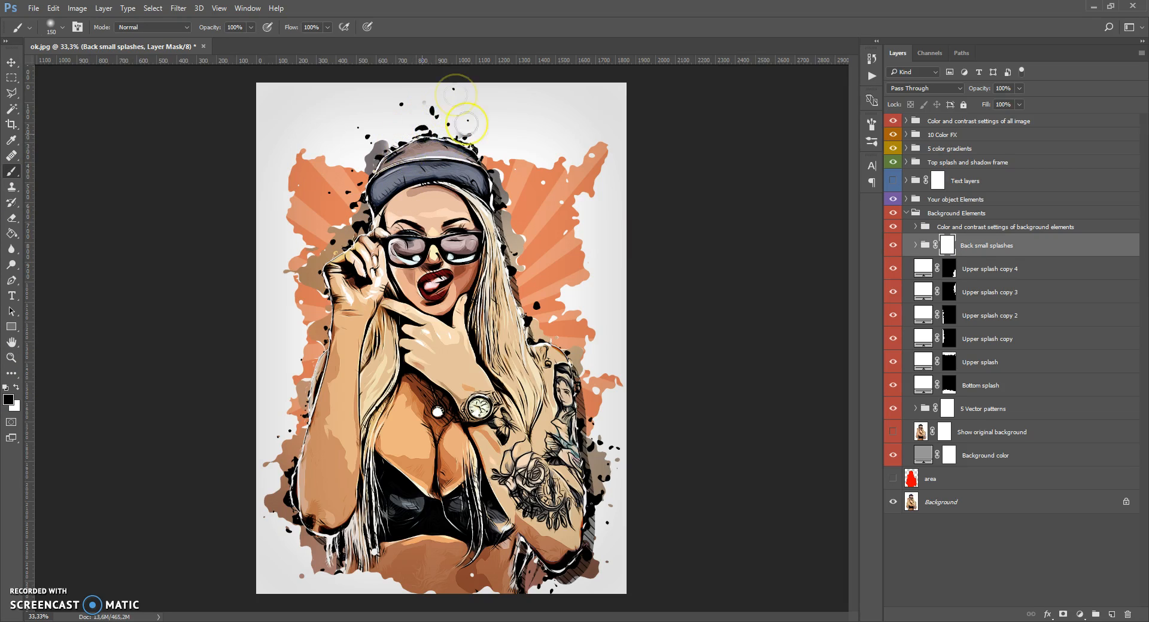
mouse_move(375, 163)
mouse_down()
mouse_move(294, 279)
mouse_move(361, 263)
mouse_move(486, 194)
mouse_move(504, 303)
mouse_move(511, 245)
mouse_move(531, 231)
mouse_move(488, 162)
mouse_up()
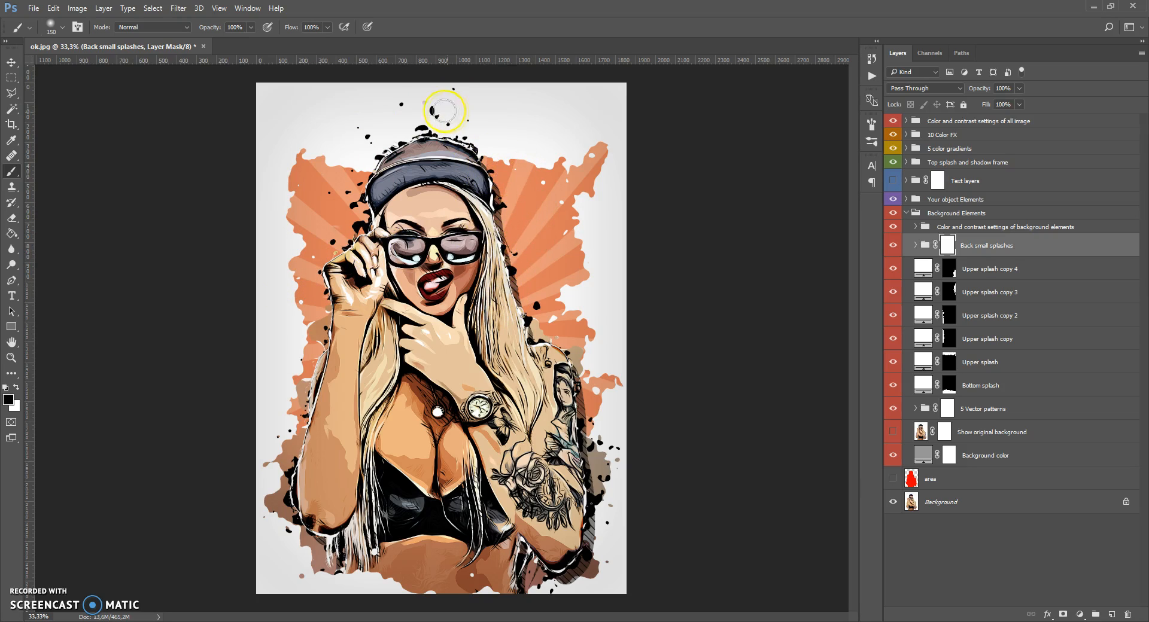
- Brush white on the Back small splashes mask to restore the splashes around the head, and hide the whole group
click(15, 388)
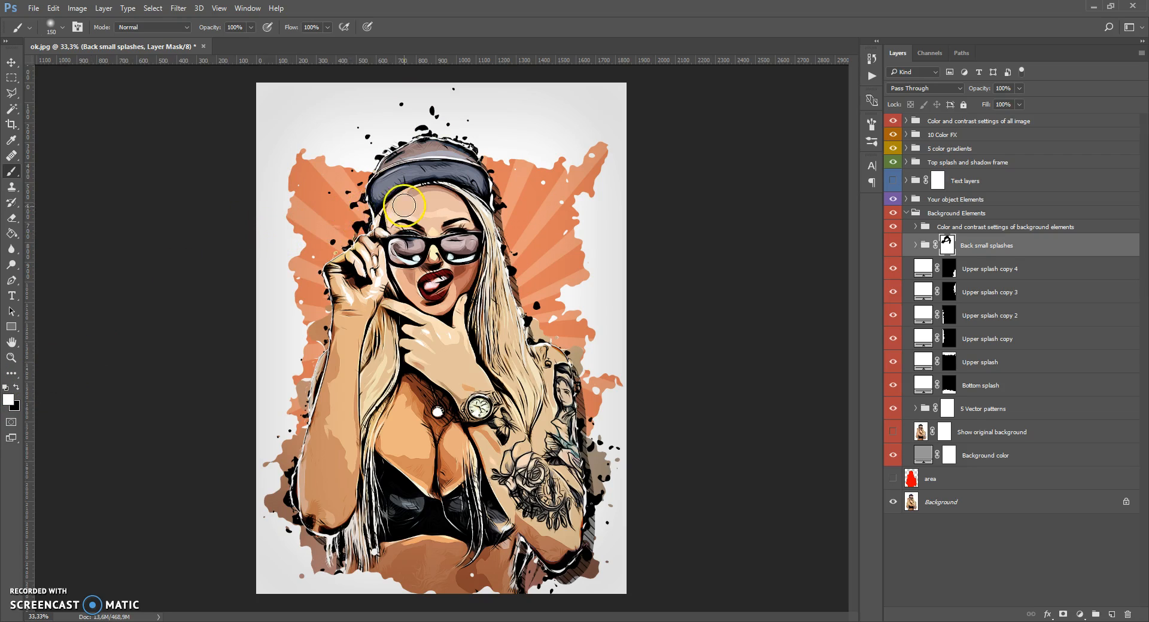
mouse_move(293, 287)
mouse_down()
mouse_move(361, 177)
mouse_move(279, 283)
mouse_move(401, 191)
mouse_move(376, 159)
mouse_move(359, 167)
mouse_move(417, 109)
mouse_move(387, 123)
mouse_move(469, 153)
mouse_move(483, 137)
mouse_move(502, 147)
mouse_move(518, 265)
mouse_up()
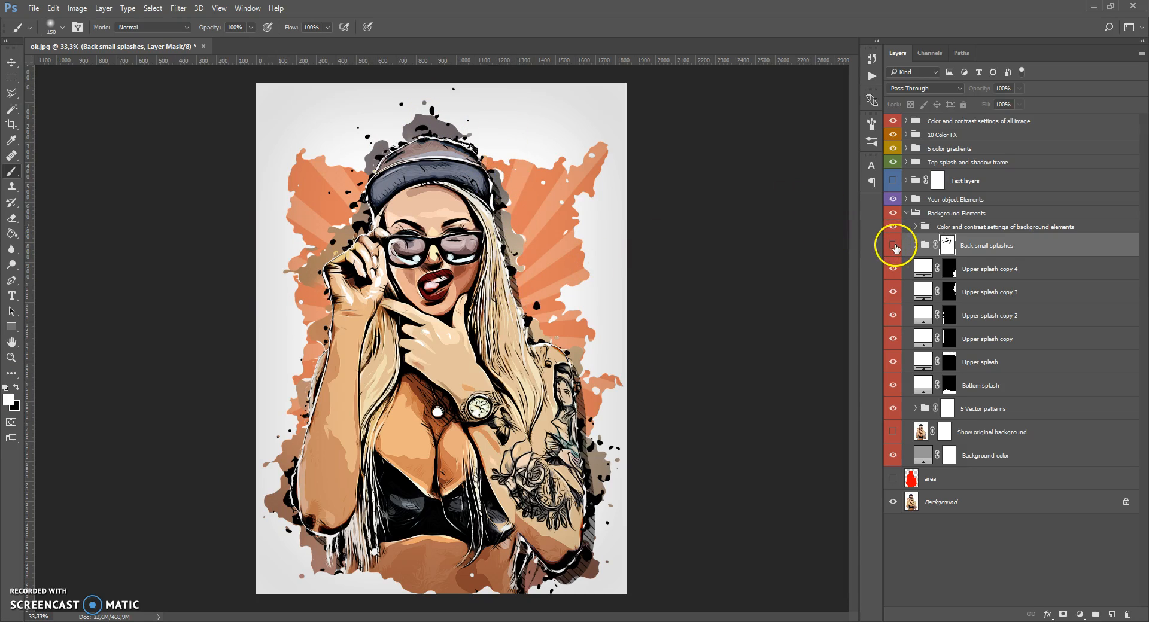
click(893, 246)
- Expand the color and contrast settings group of the background elements and slightly lower the brightness on its Brightness/Contrast adjustment
click(927, 231)
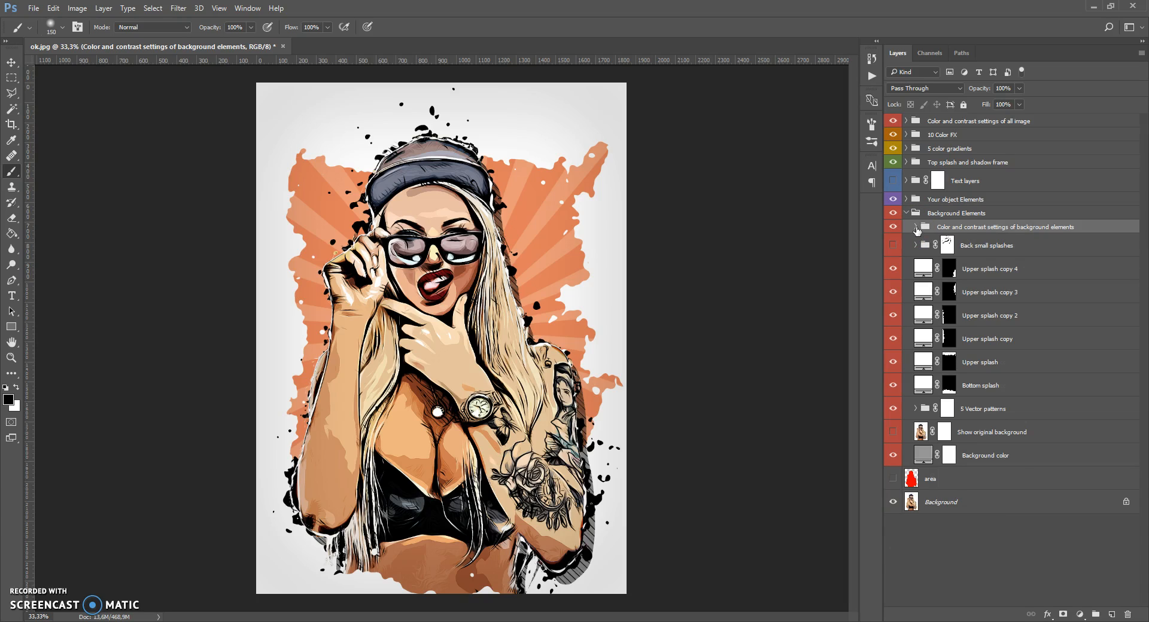
click(915, 228)
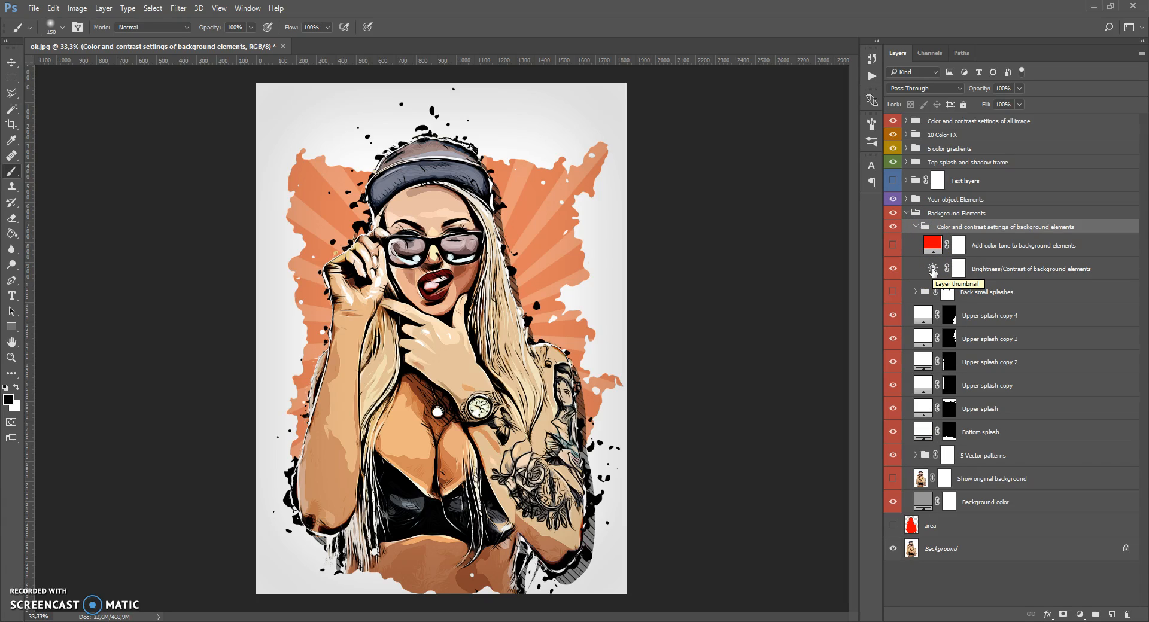
double_click(933, 269)
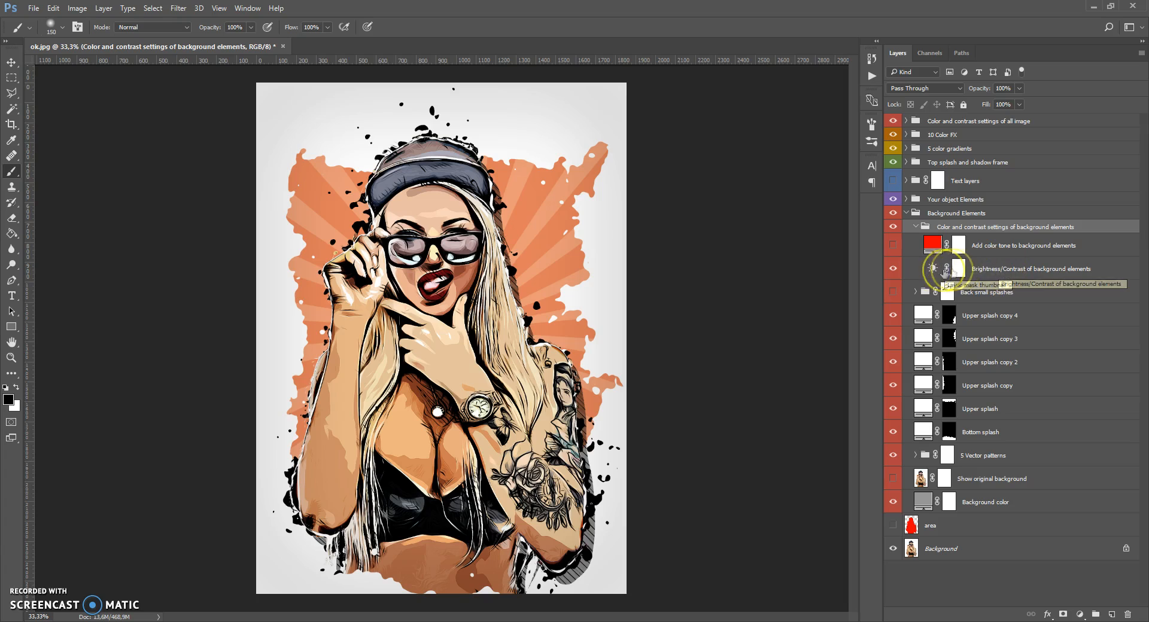
mouse_move(790, 251)
mouse_down()
mouse_move(739, 252)
mouse_move(842, 248)
mouse_move(724, 260)
mouse_move(785, 258)
mouse_up()
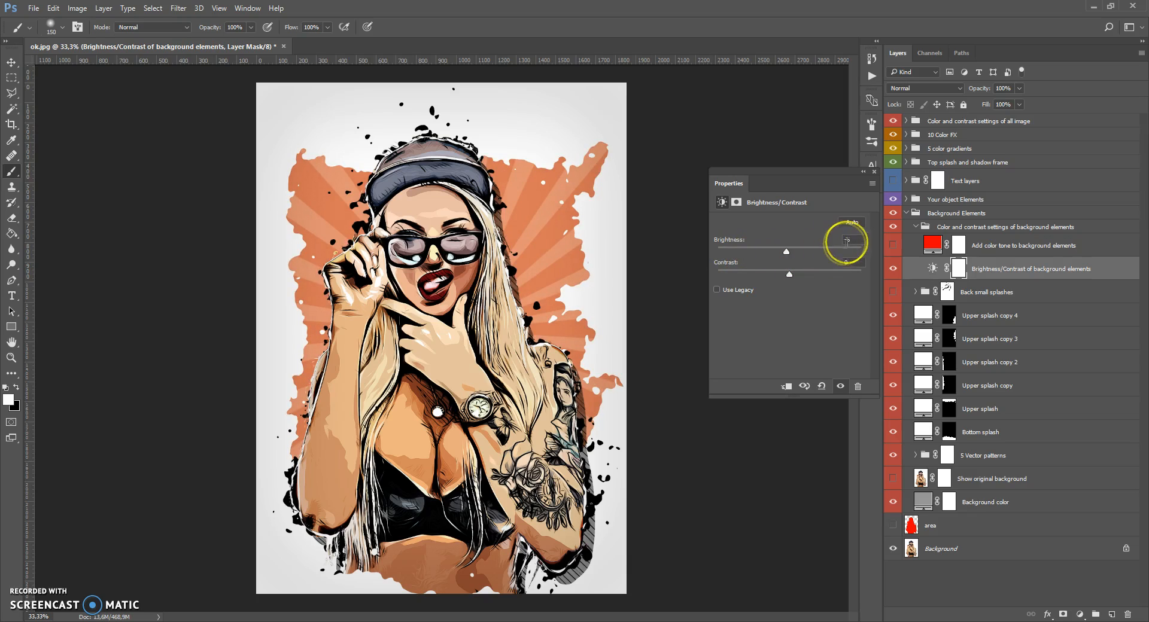
click(874, 172)
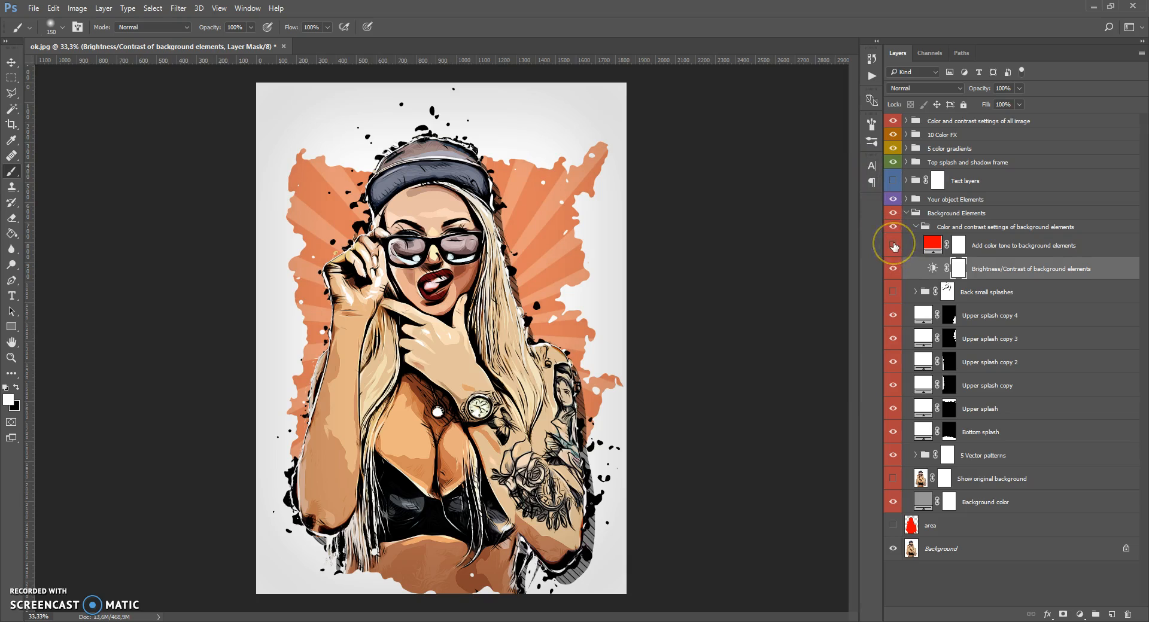
- Show the Add color tone to background elements layer with orange fill ff8a00 and raise its opacity to 100%
double_click(932, 243)
click(917, 345)
drag(920, 385, 917, 457)
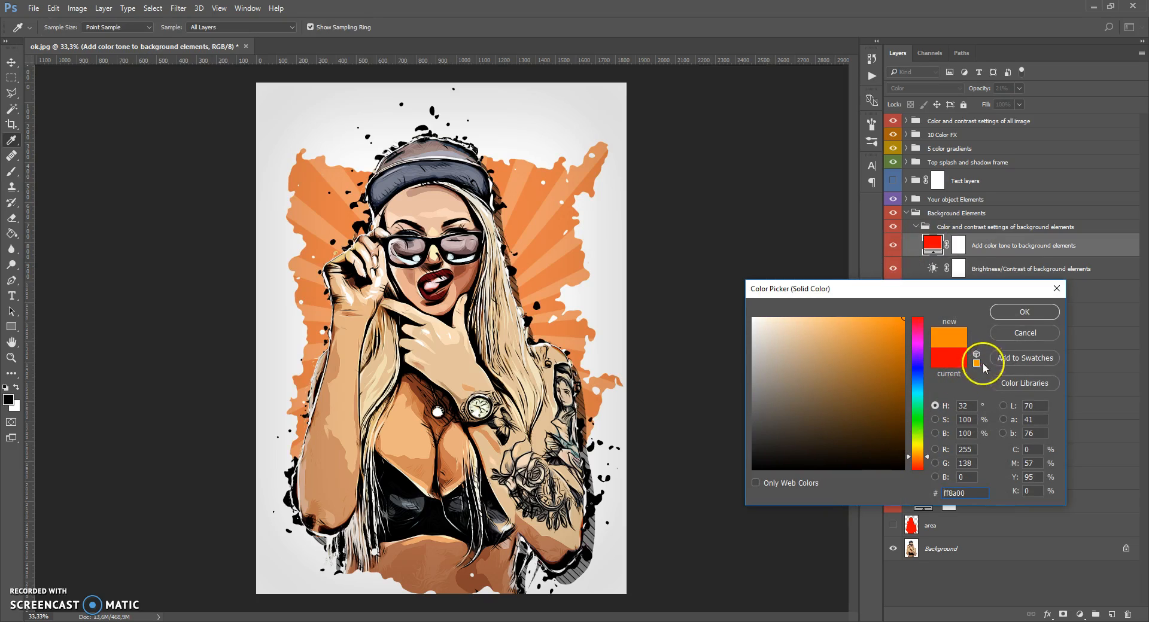
click(1017, 311)
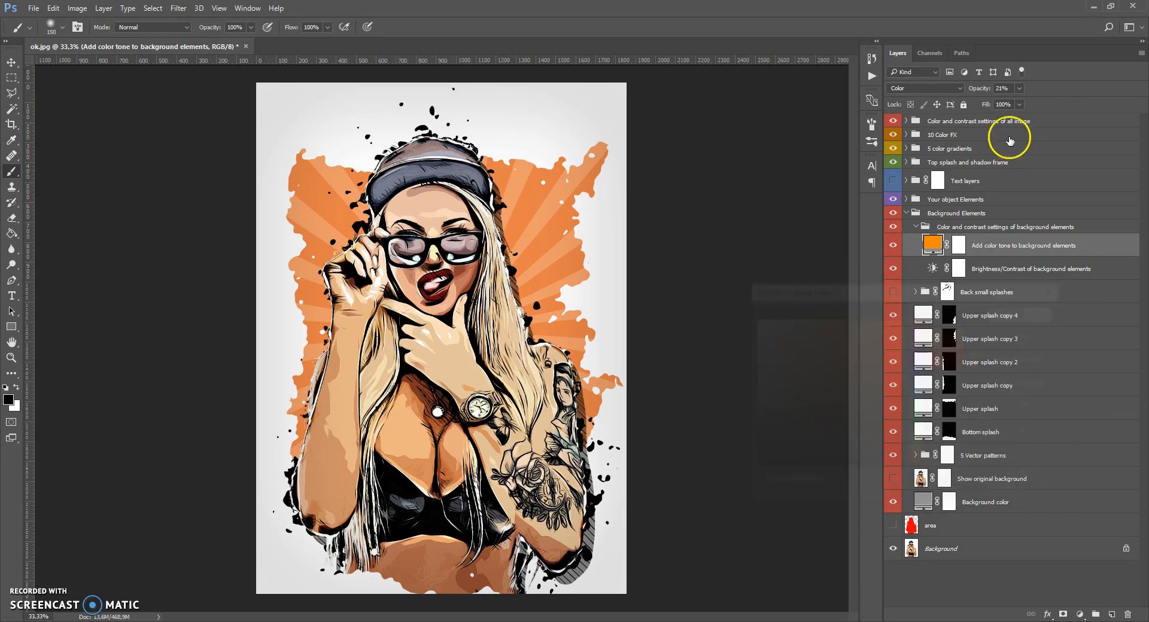
drag(1019, 88, 1072, 108)
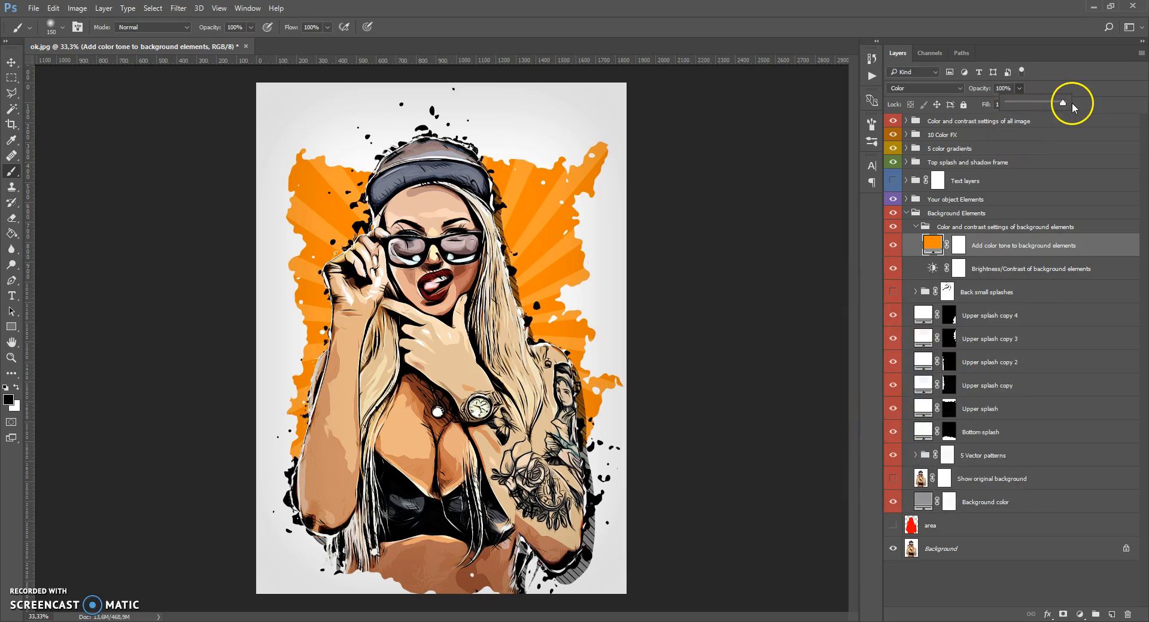
- Change the background color tone fill to an orange such as ff7800 and hide the color tone layer
double_click(932, 243)
click(918, 345)
drag(917, 346, 923, 470)
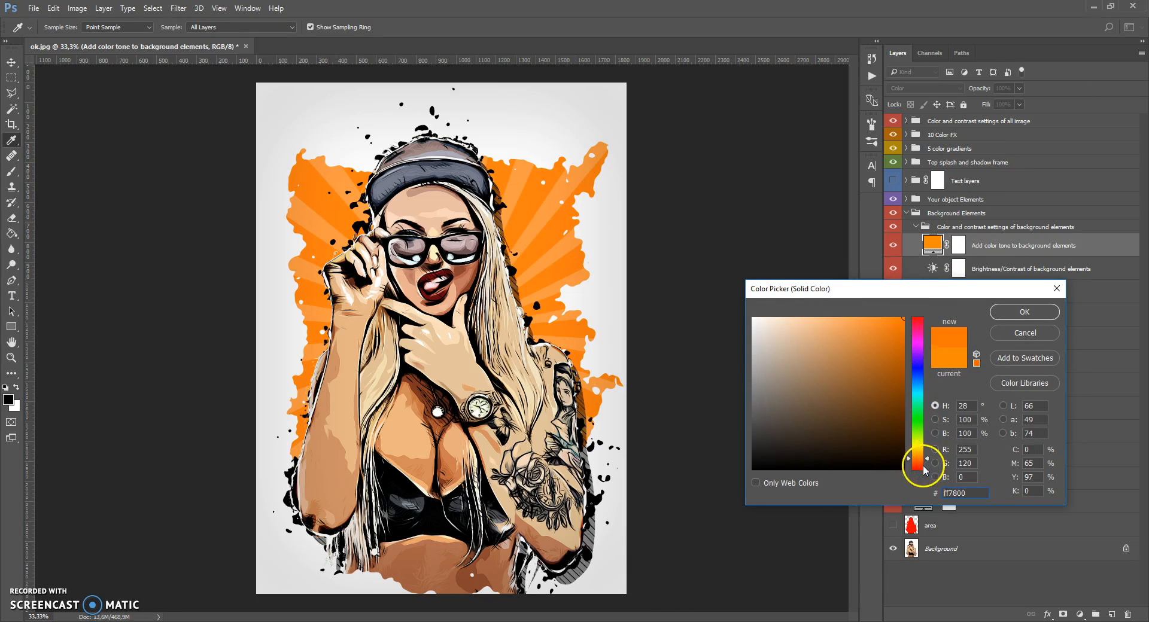
click(1024, 312)
click(893, 245)
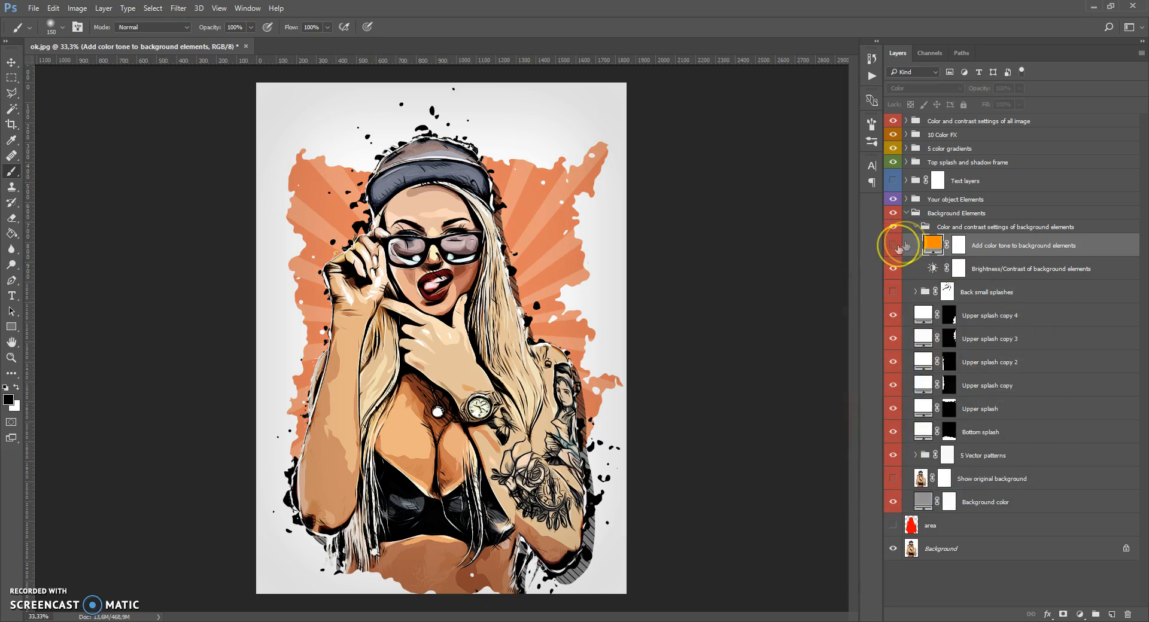
- Collapse the background groups, expand Your object Elements, and toggle the Shadow of your object layer off and on
click(915, 227)
click(906, 213)
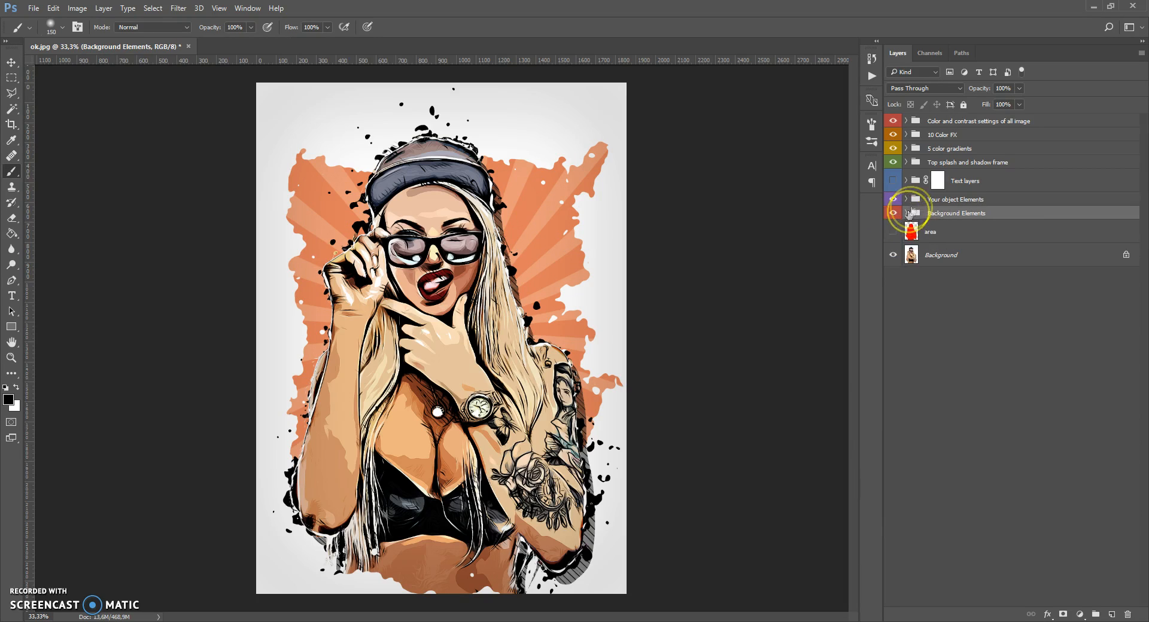
click(904, 200)
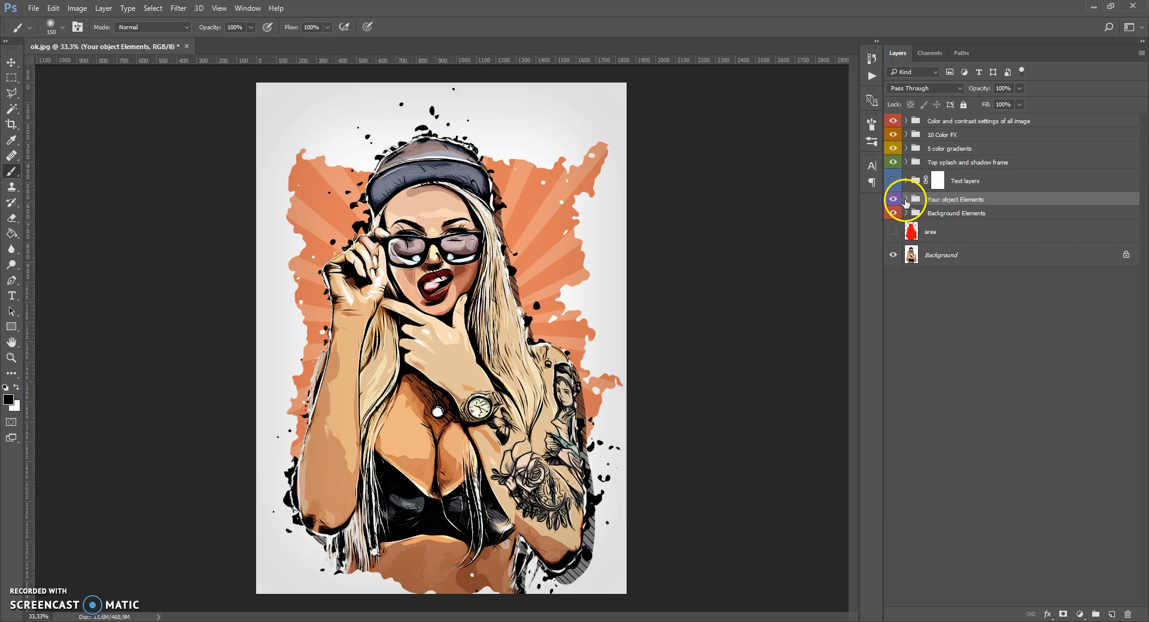
click(905, 200)
click(915, 335)
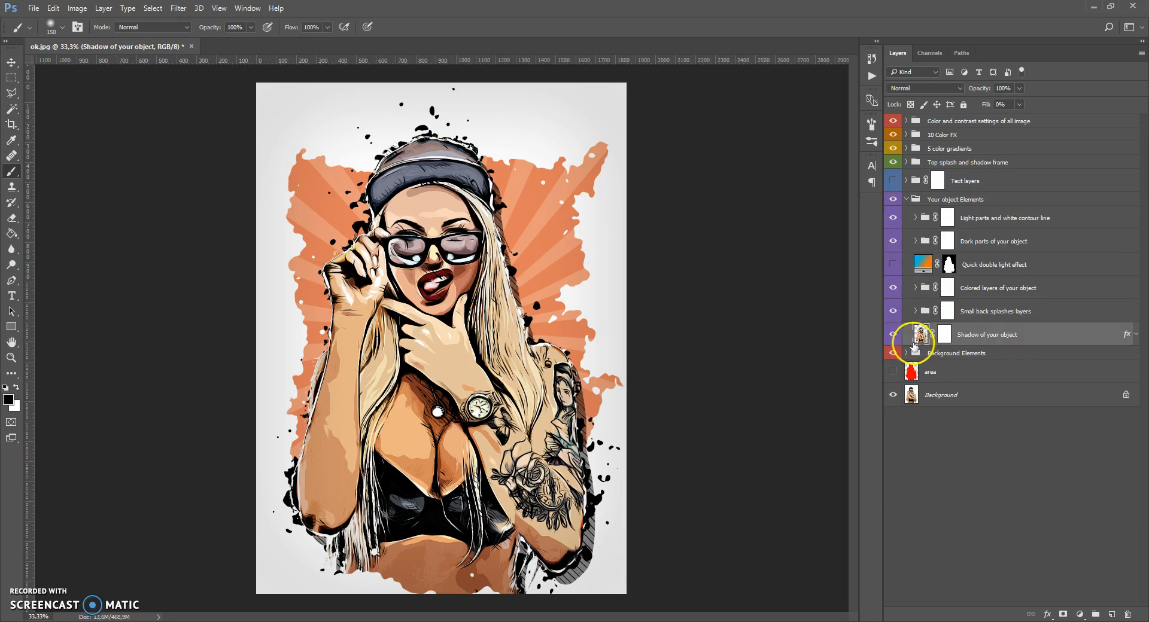
click(894, 335)
click(893, 334)
- Move the Shadow of your object layer so the hatched shadow extends beyond the woman's head and tattooed arm
click(917, 333)
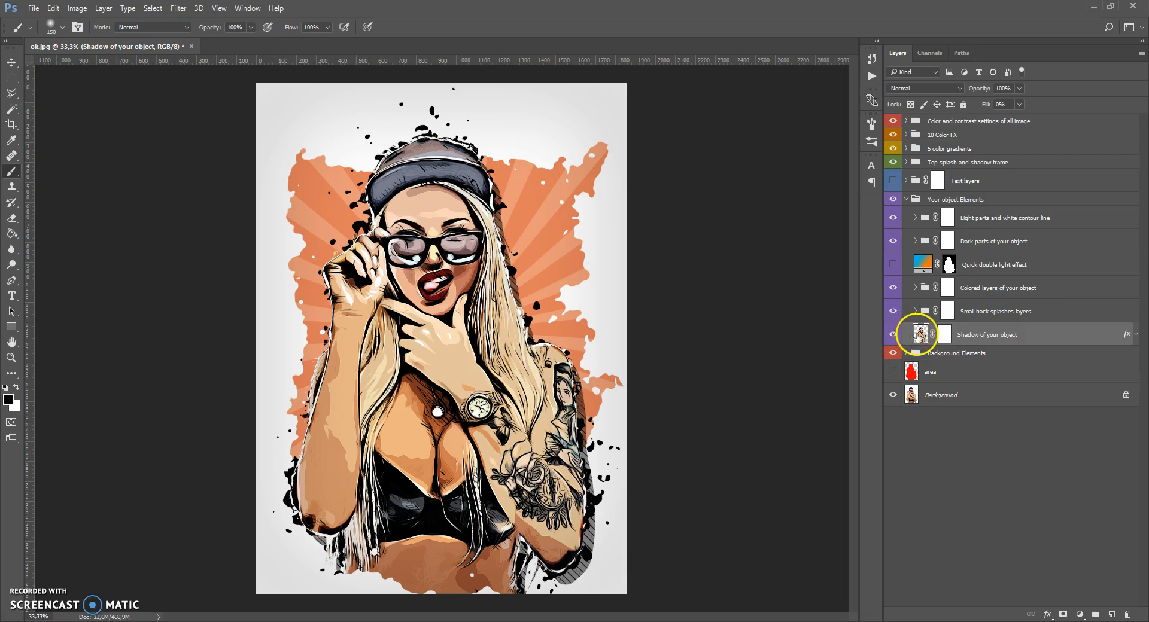
click(10, 62)
mouse_move(549, 358)
mouse_down()
mouse_move(514, 344)
mouse_move(527, 368)
mouse_move(503, 366)
mouse_move(507, 378)
mouse_up()
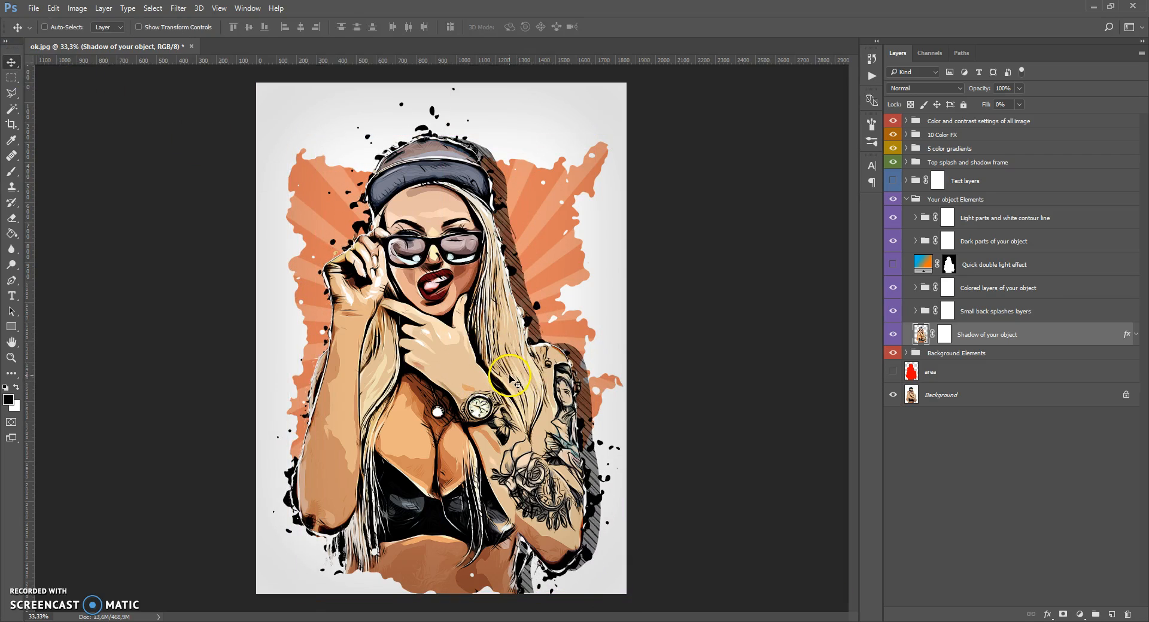
- Try enlarging the object's shadow to about 106% with a transformation and discard it
click(53, 8)
click(90, 252)
drag(598, 137, 547, 103)
mouse_move(553, 192)
mouse_down()
mouse_move(522, 192)
mouse_move(554, 192)
mouse_up()
click(12, 61)
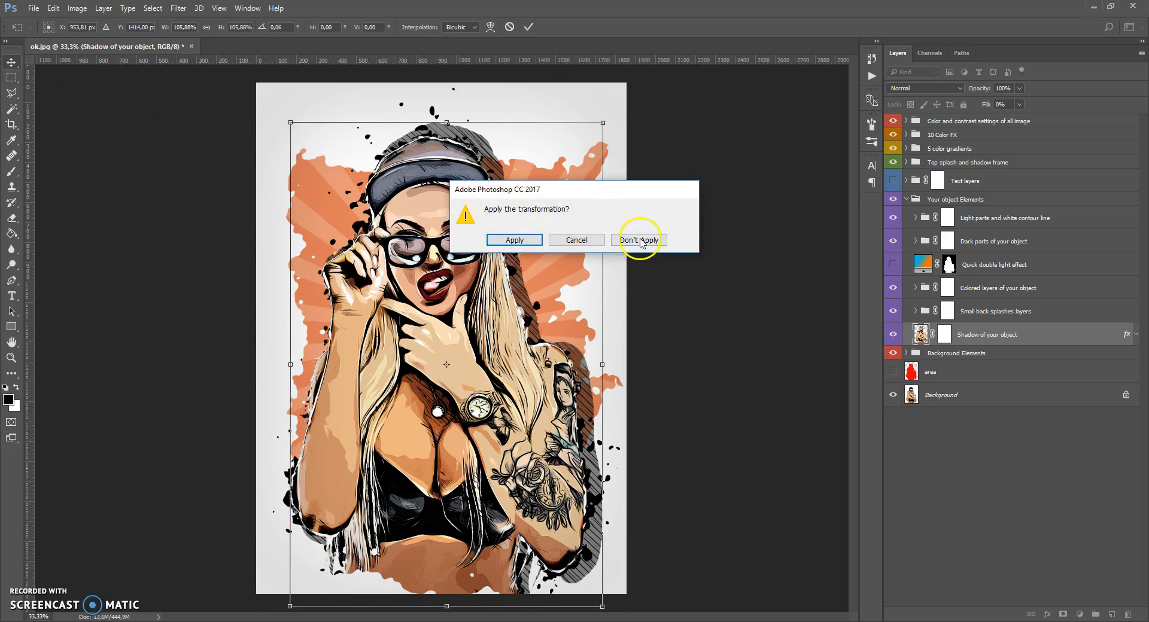
click(639, 240)
- Shift the object's shadow slightly downward
mouse_move(526, 267)
mouse_down()
mouse_move(515, 286)
mouse_move(512, 276)
mouse_move(523, 283)
mouse_up()
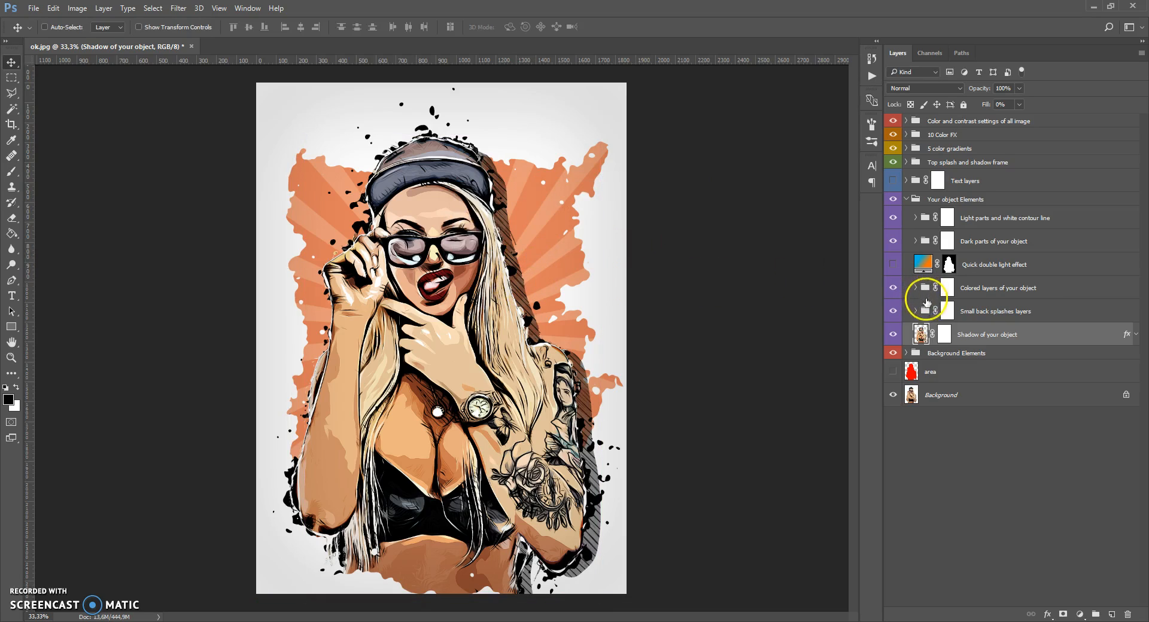
- Expand the Small back splashes layers group and examine its black and colored splash layers and their masks
click(925, 309)
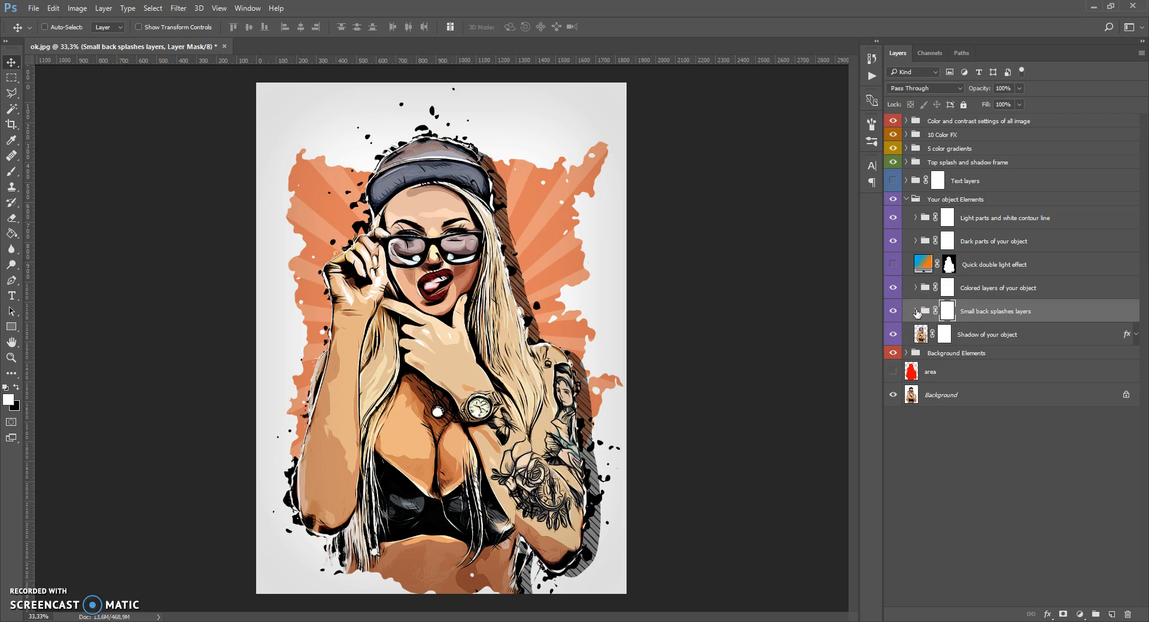
click(916, 311)
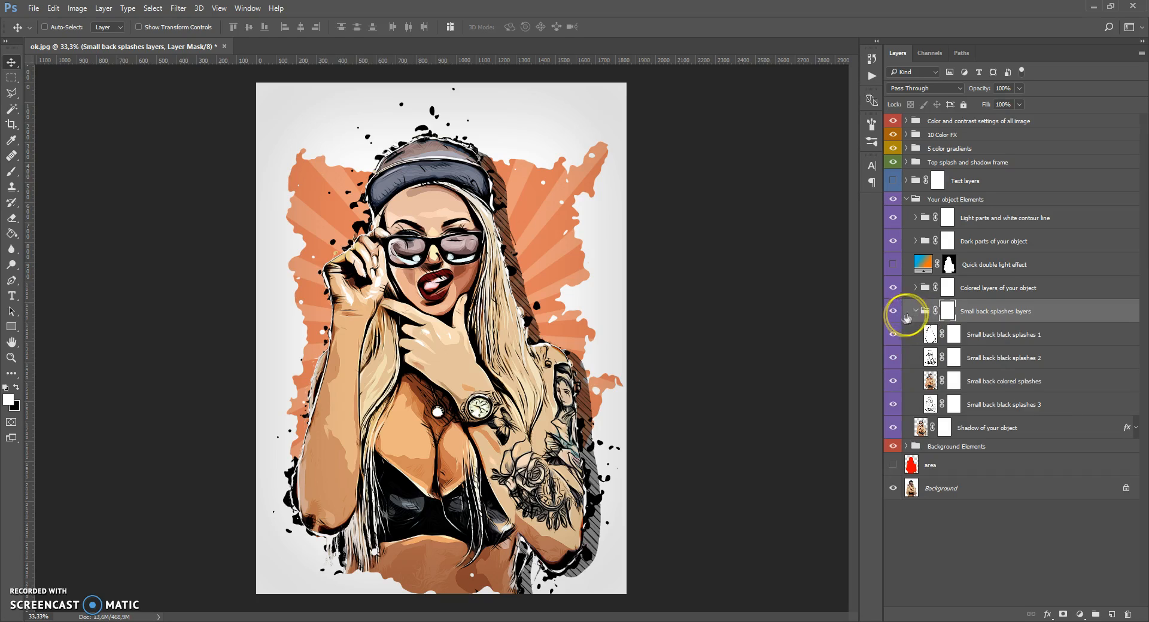
click(893, 359)
click(892, 381)
click(955, 335)
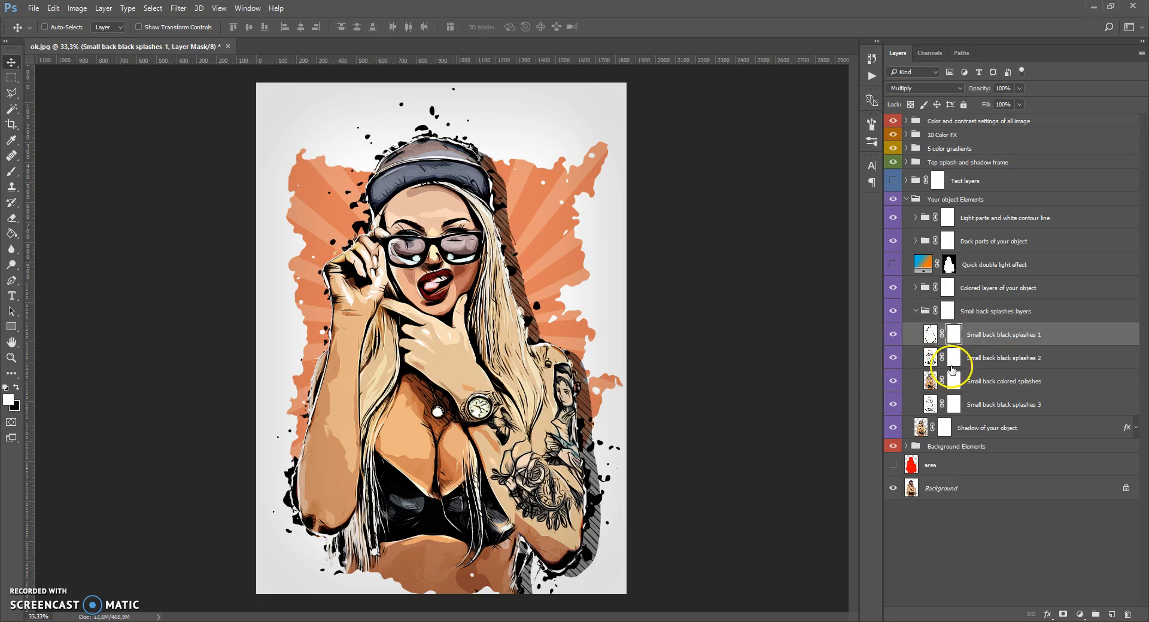
- Brush black on the Small back splashes layers group mask to hide the splashes around the cap
click(950, 313)
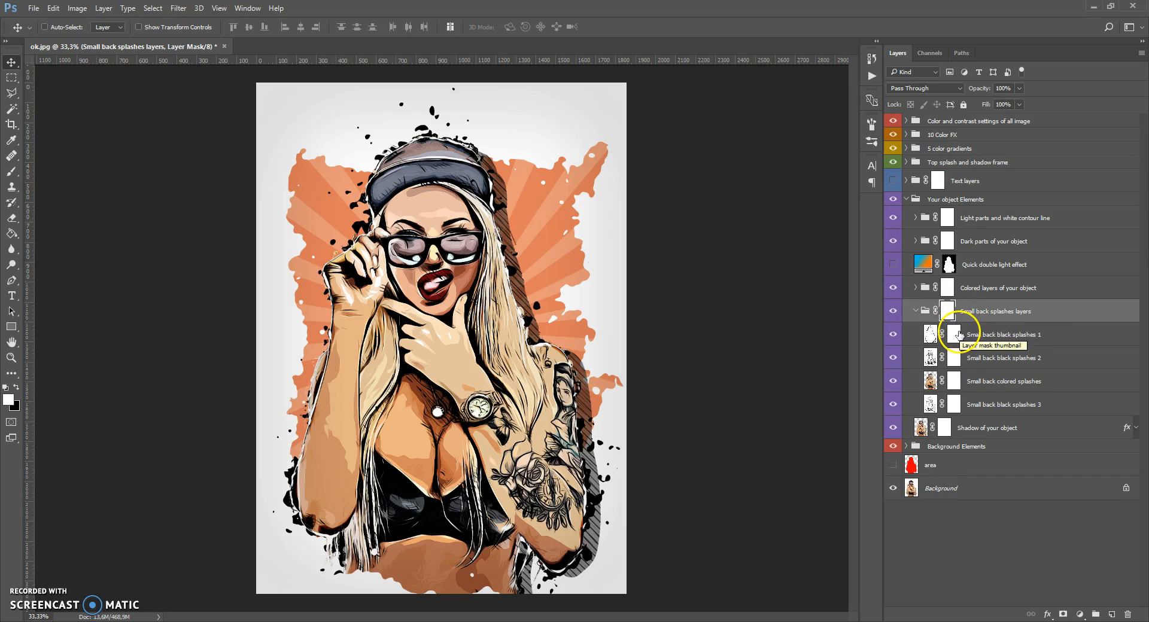
click(950, 315)
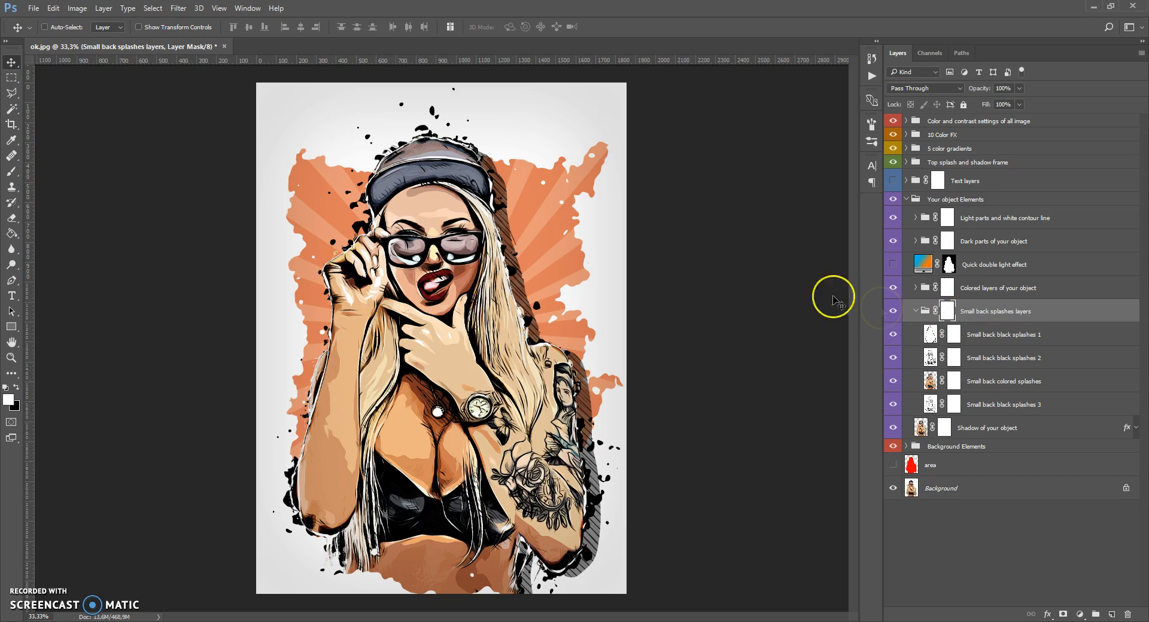
click(11, 171)
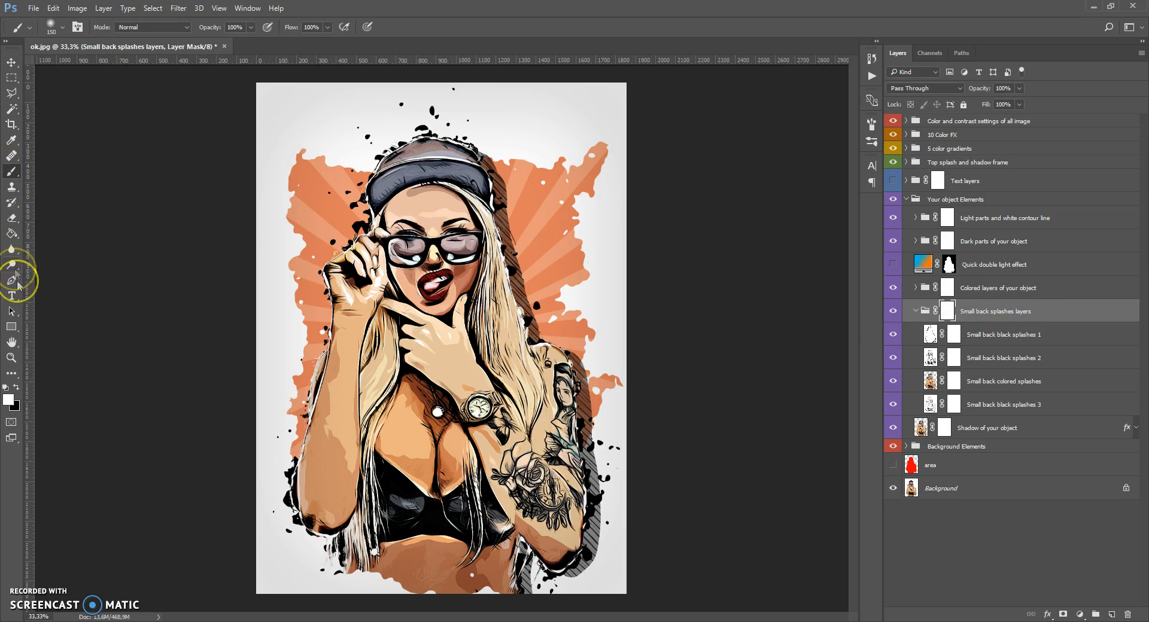
click(16, 387)
mouse_move(355, 214)
mouse_down()
mouse_move(333, 184)
mouse_move(356, 129)
mouse_up()
click(422, 115)
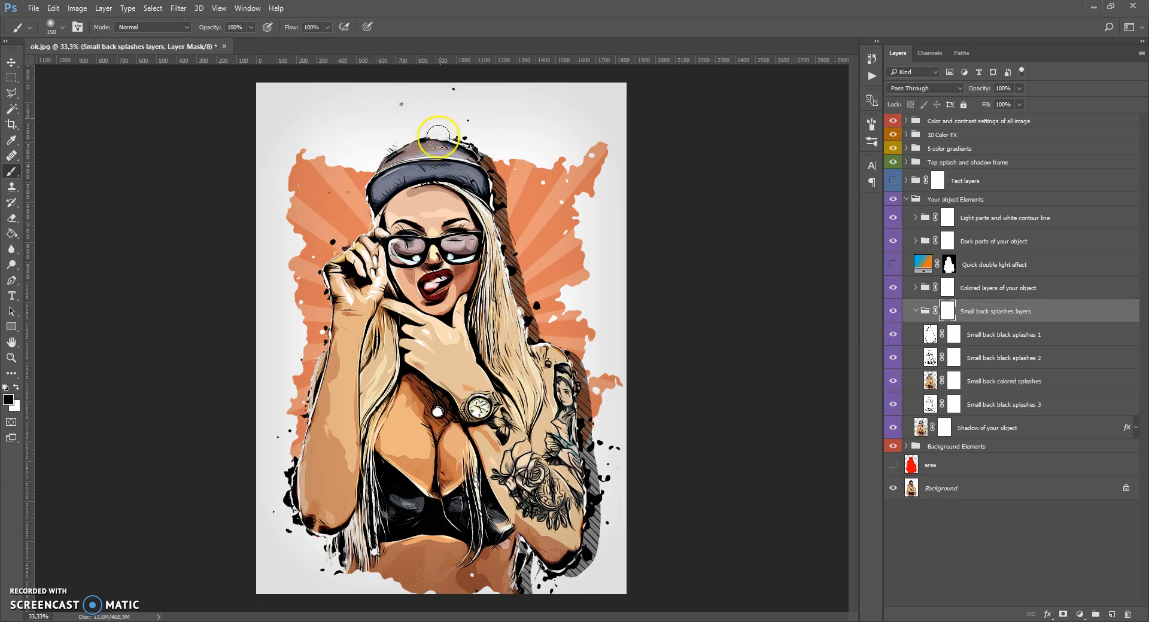
- Brush white on the Small back splashes layers group mask to restore the splashes around the cap
click(16, 388)
mouse_move(353, 192)
mouse_down()
mouse_move(384, 188)
mouse_move(382, 168)
mouse_move(363, 161)
mouse_move(393, 160)
mouse_move(359, 226)
mouse_move(352, 212)
mouse_move(416, 133)
mouse_move(398, 102)
mouse_up()
drag(424, 147, 369, 145)
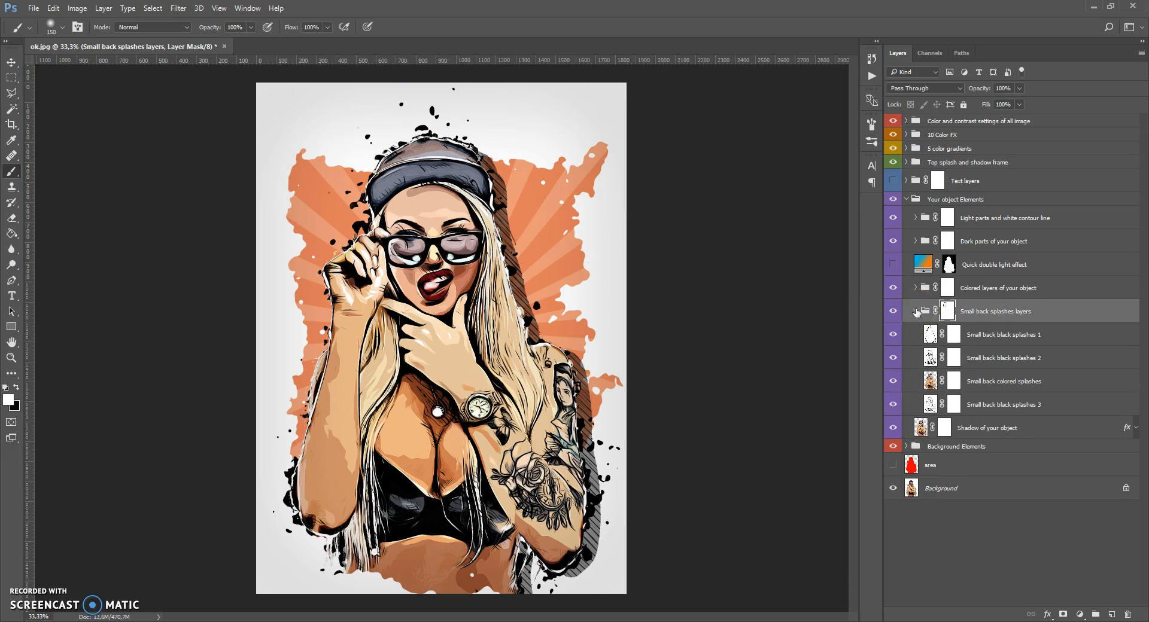
- Collapse the Small back splashes layers group, expand Colored layers of your object, and select the main colored layer
click(916, 312)
click(926, 289)
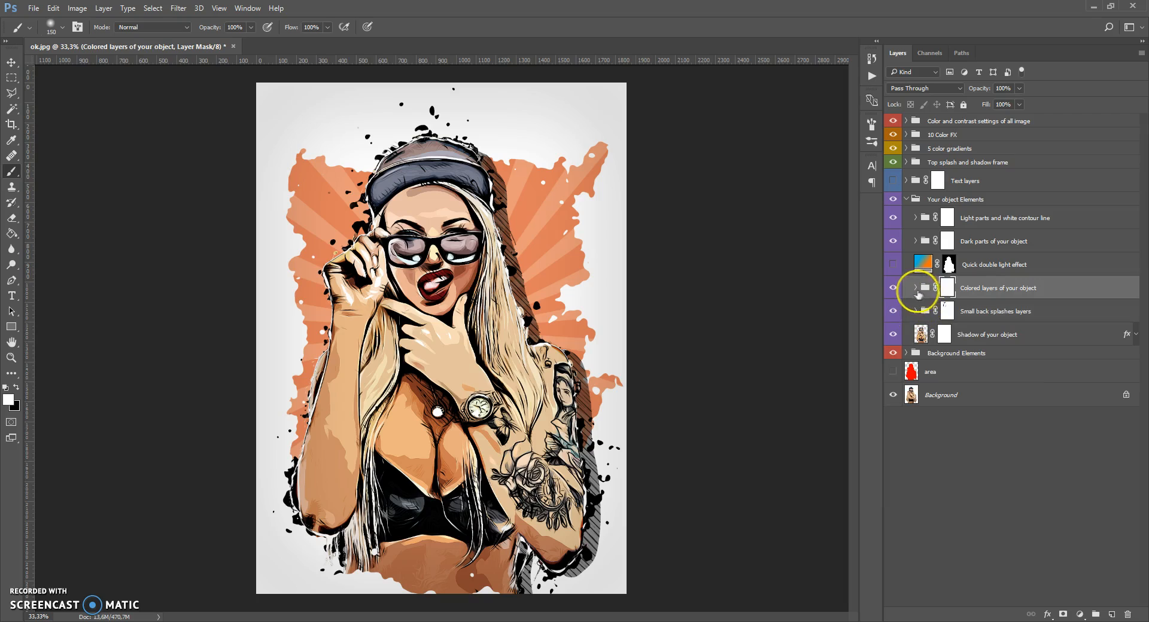
click(916, 288)
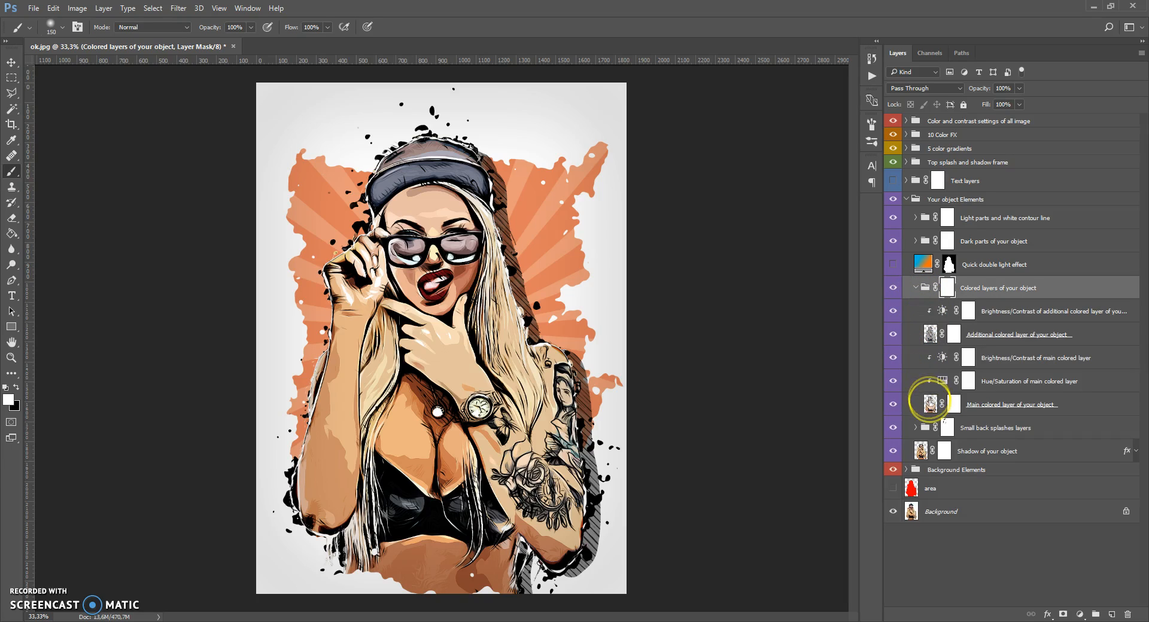
click(930, 404)
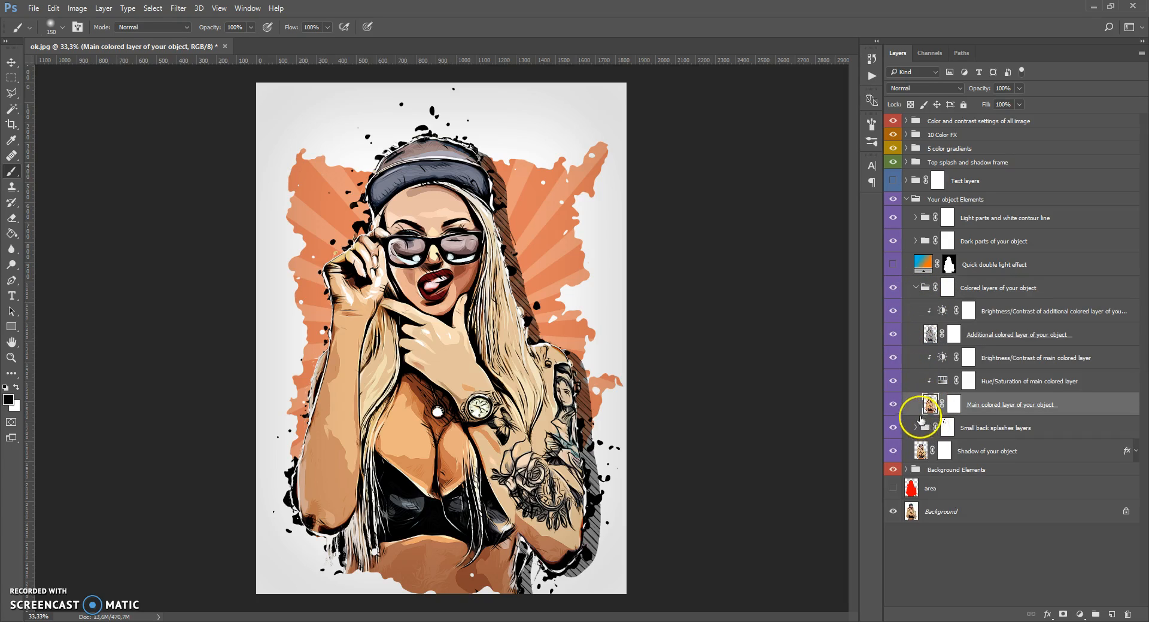
- Set the hue to +1 on the Hue/Saturation adjustment of the main colored layer
double_click(943, 381)
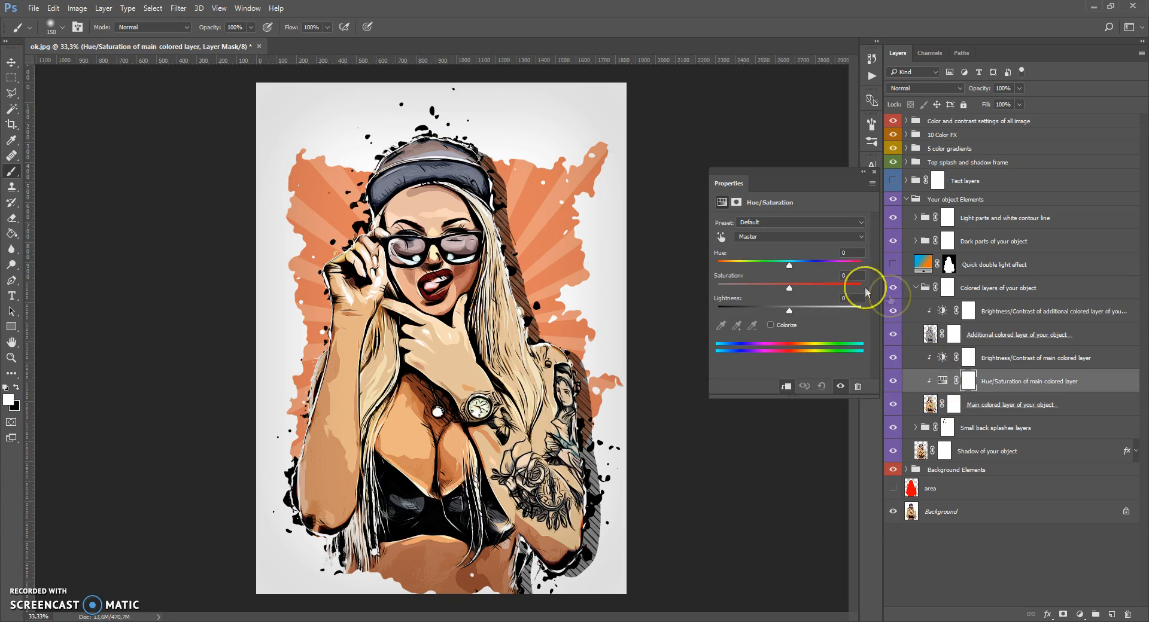
mouse_move(789, 263)
mouse_down()
mouse_move(864, 263)
mouse_move(733, 268)
mouse_move(790, 265)
mouse_move(820, 283)
mouse_move(856, 282)
mouse_move(659, 282)
mouse_move(789, 284)
mouse_up()
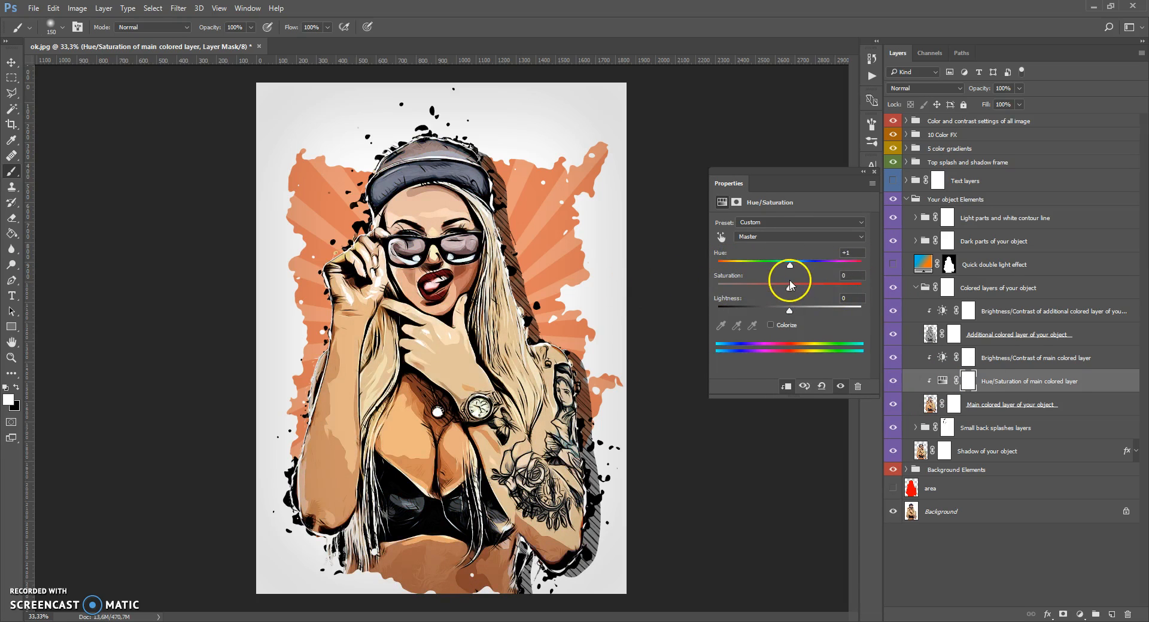
click(874, 171)
- Try different brightness and contrast values, such as contrast 100, on the main colored layer's adjustment and reset both to 0
double_click(943, 358)
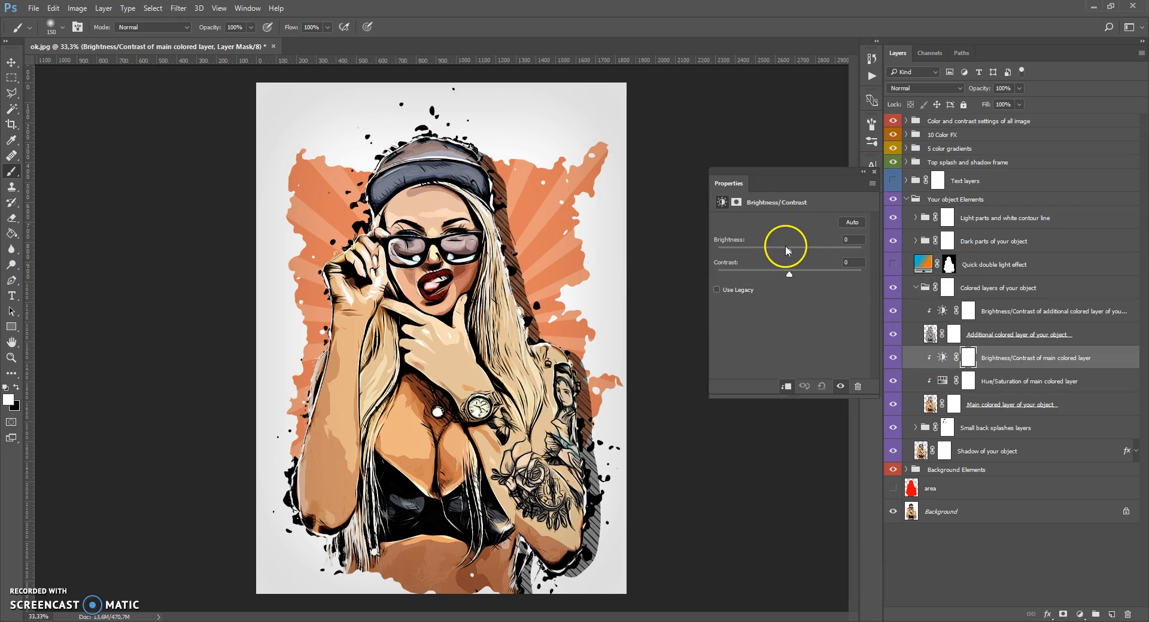
drag(787, 256, 884, 275)
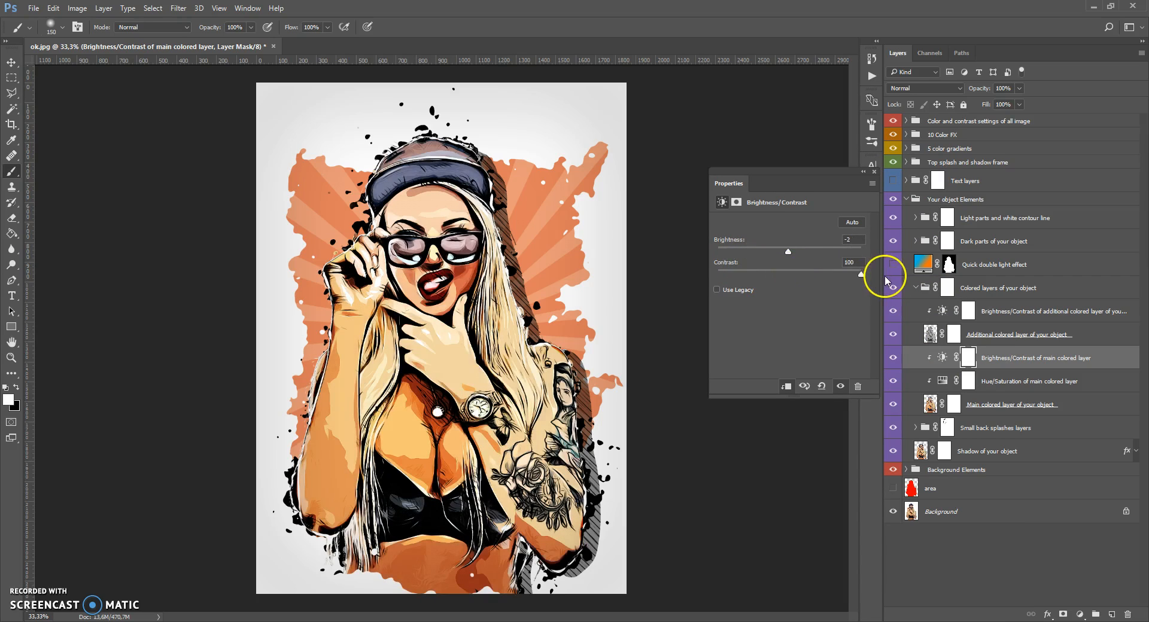
mouse_move(800, 250)
mouse_down()
mouse_move(705, 253)
mouse_move(867, 263)
mouse_move(796, 263)
mouse_up()
double_click(850, 240)
text(0)
key(Tab)
text(0)
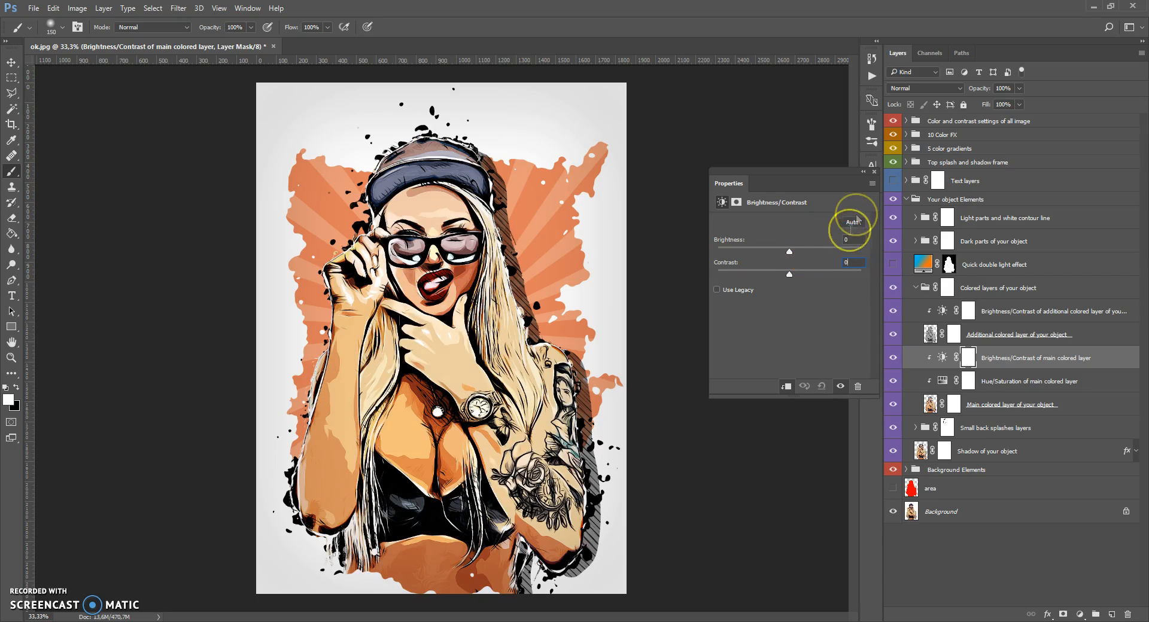
click(875, 173)
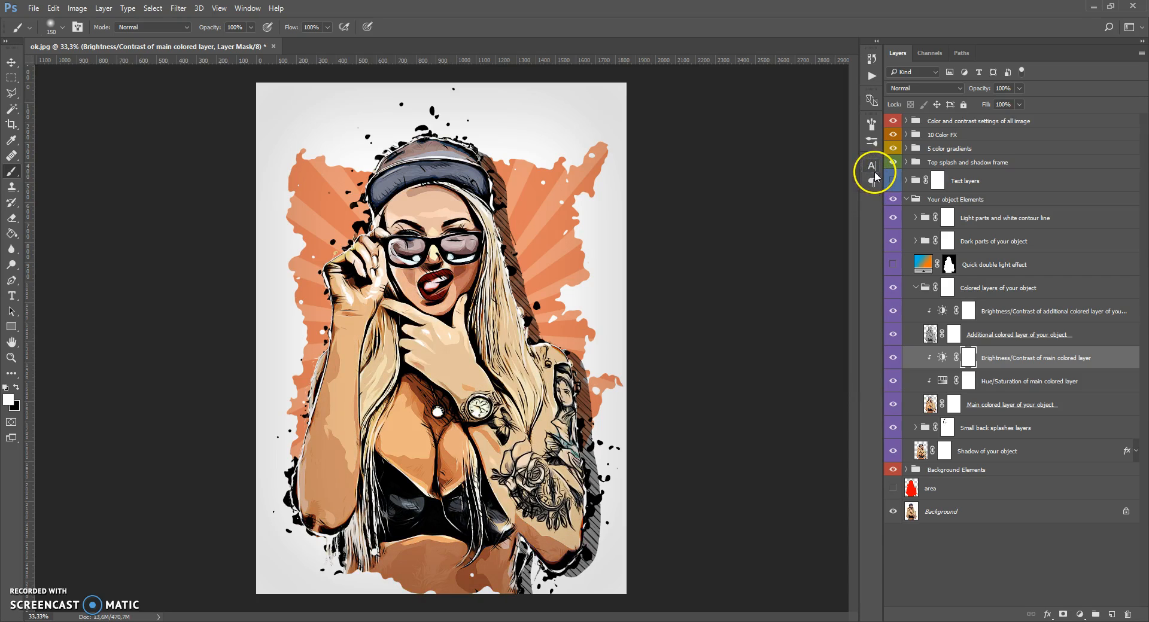
- Select the additional colored layer of the object and toggle its visibility to compare the artwork with and without it
click(930, 334)
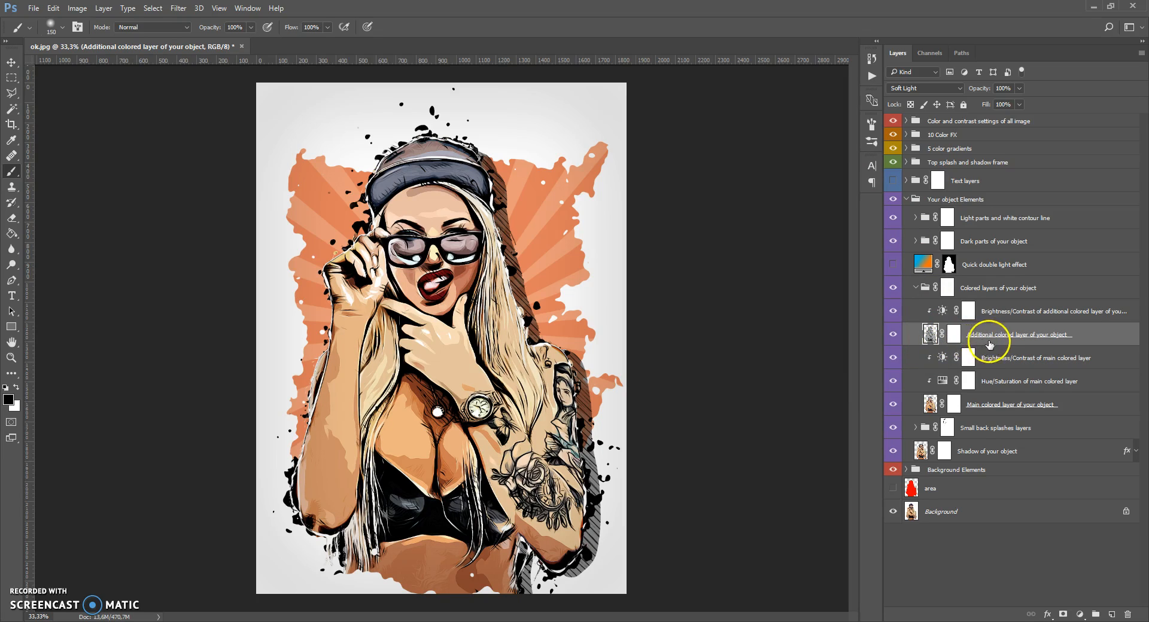
click(893, 335)
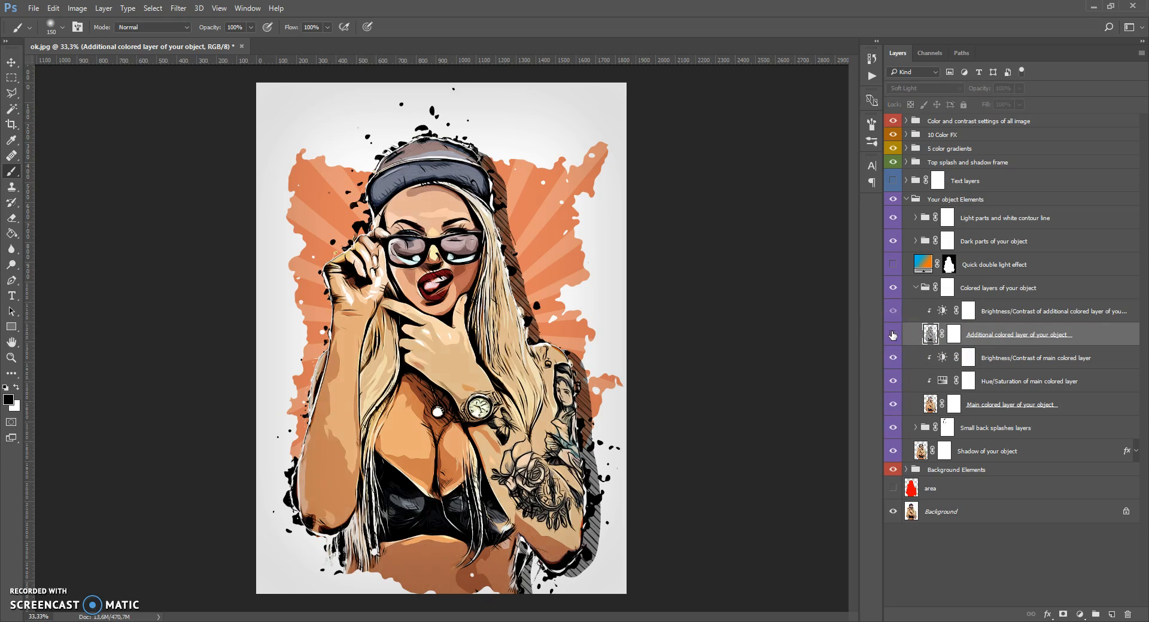
click(893, 335)
click(893, 335)
click(893, 335)
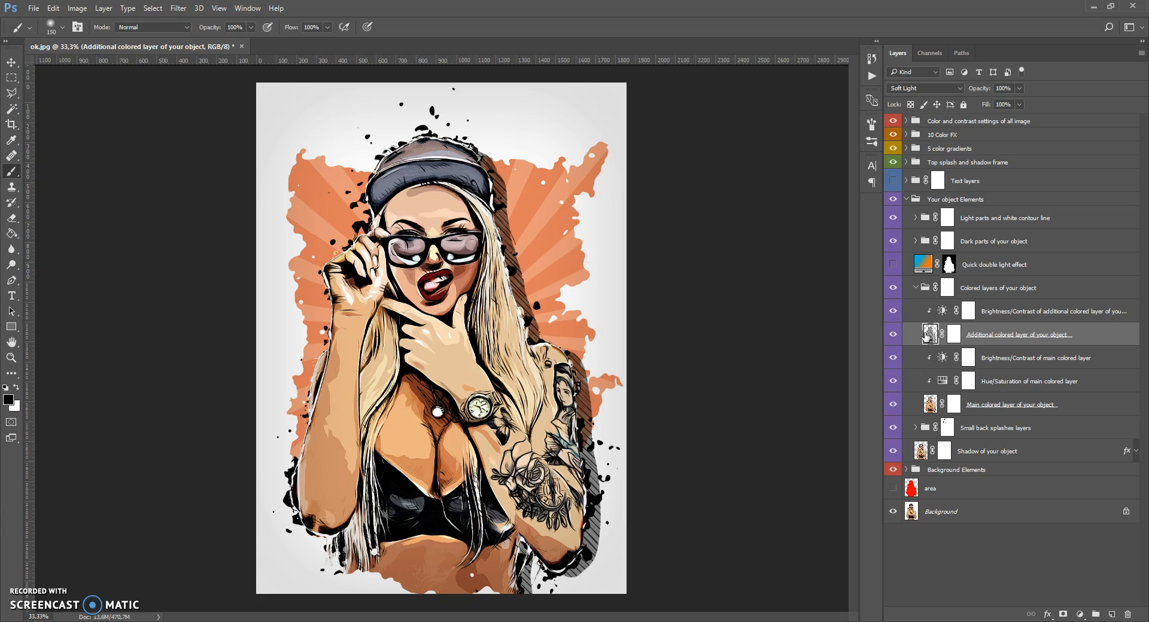
drag(926, 336, 931, 405)
- Try brightness -40 and contrast 59 on the additional colored layer's Brightness/Contrast adjustment and reset the brightness to 0
double_click(941, 310)
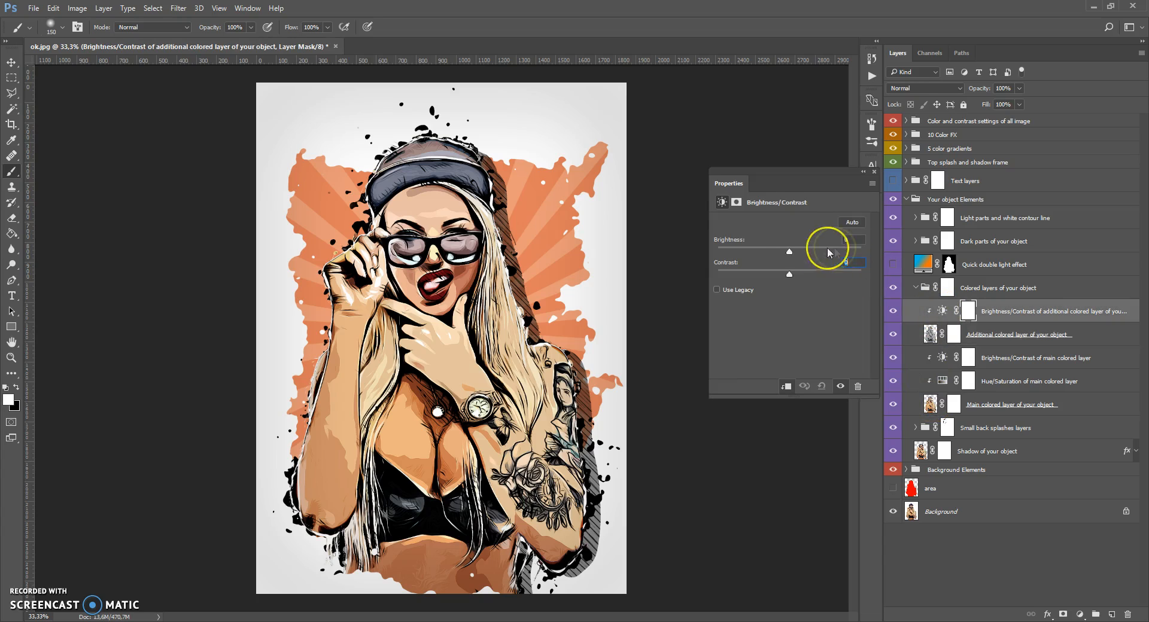
mouse_move(791, 250)
mouse_down()
mouse_move(748, 251)
mouse_move(838, 253)
mouse_move(718, 251)
mouse_move(841, 253)
mouse_move(770, 251)
mouse_up()
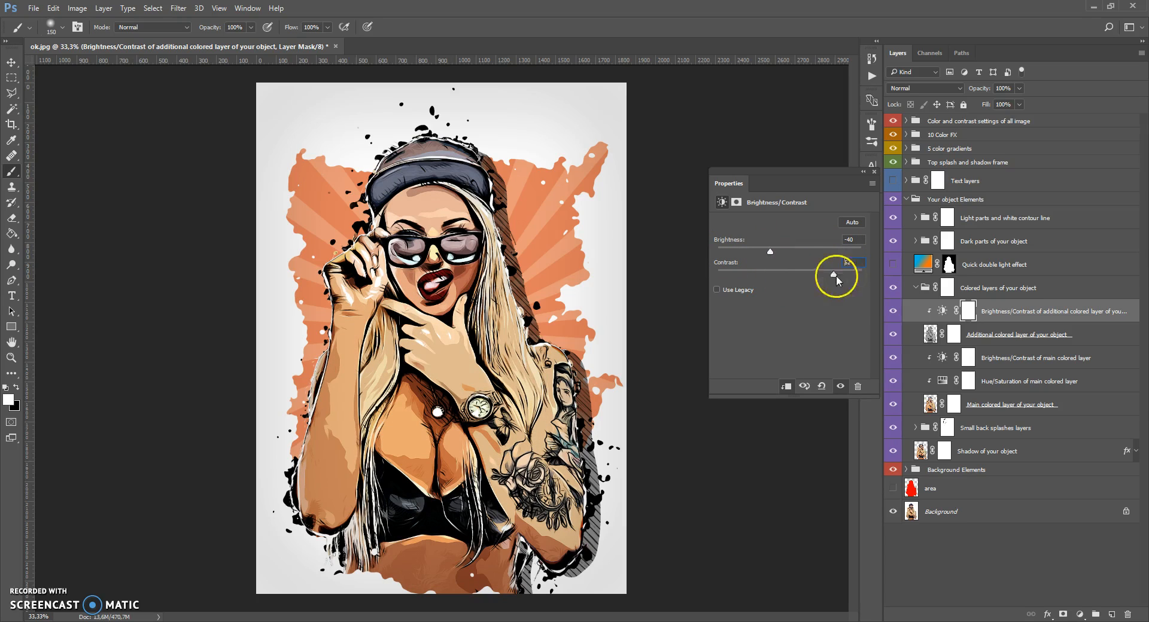
drag(860, 279, 839, 267)
double_click(857, 236)
text(0)
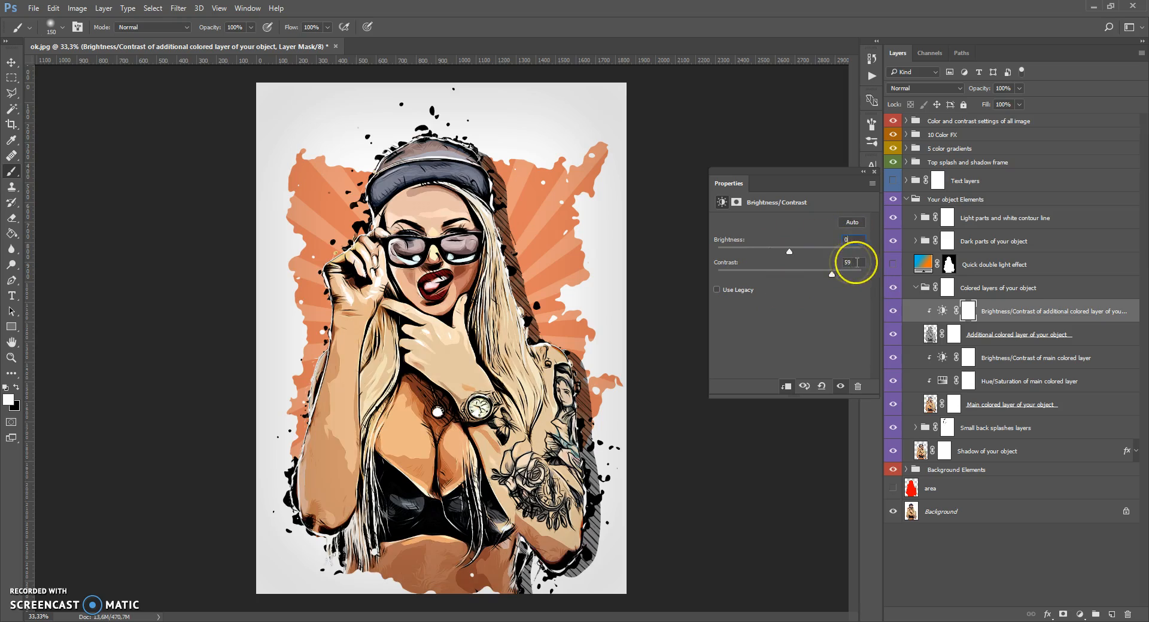
click(874, 172)
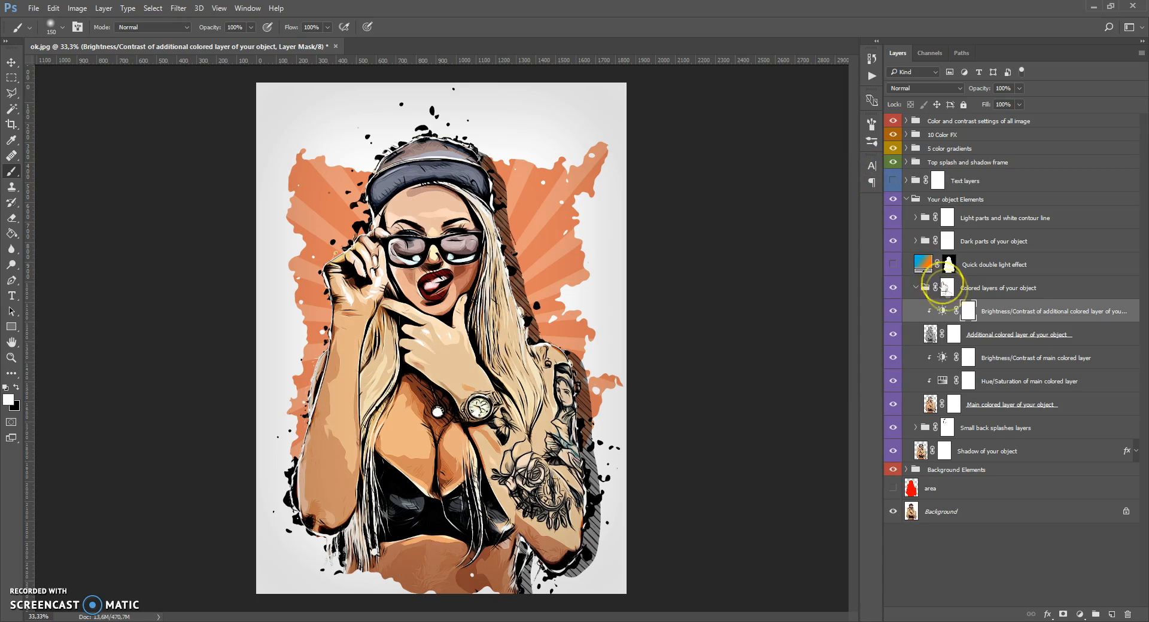
- Collapse the Colored layers of your object group and make the Quick double light effect layer visible
click(914, 290)
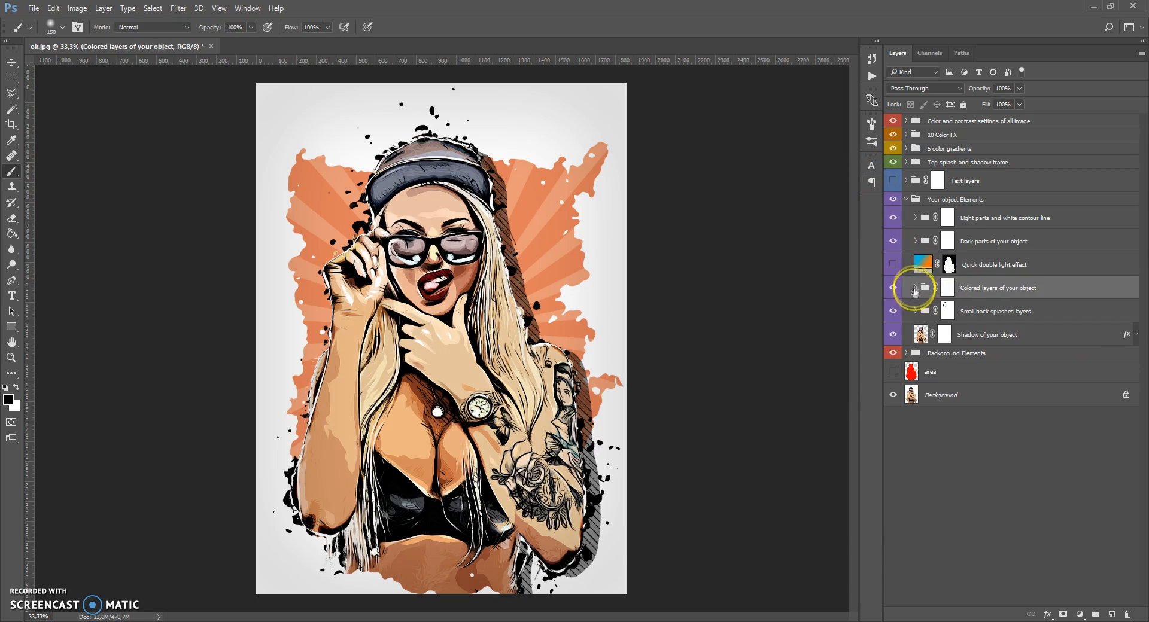
click(920, 266)
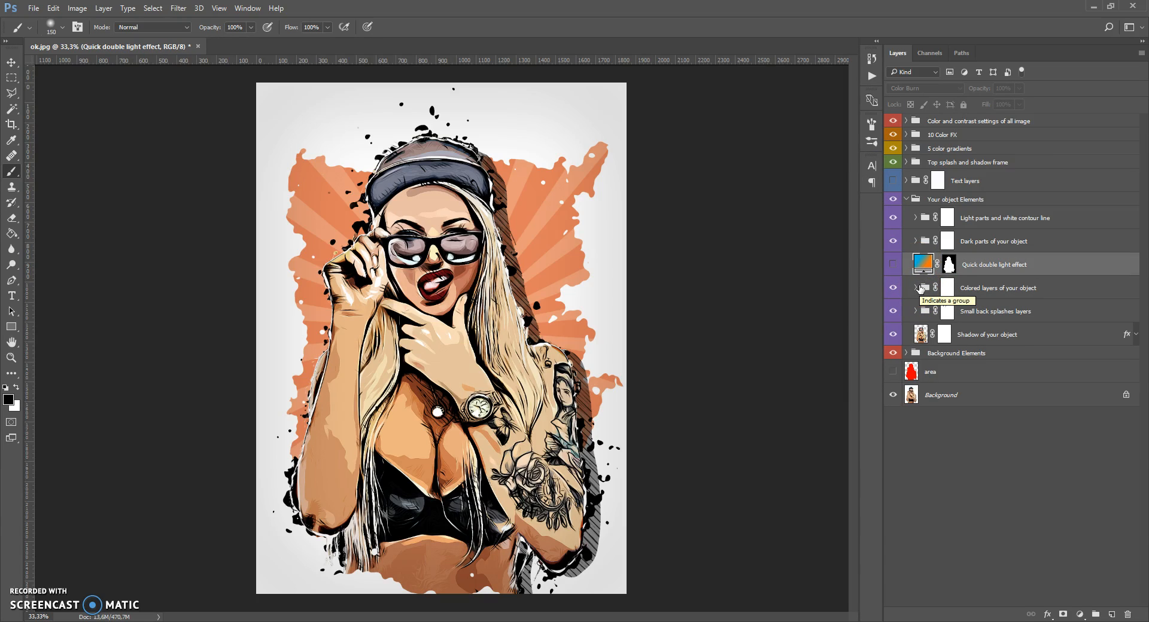
click(922, 264)
click(894, 265)
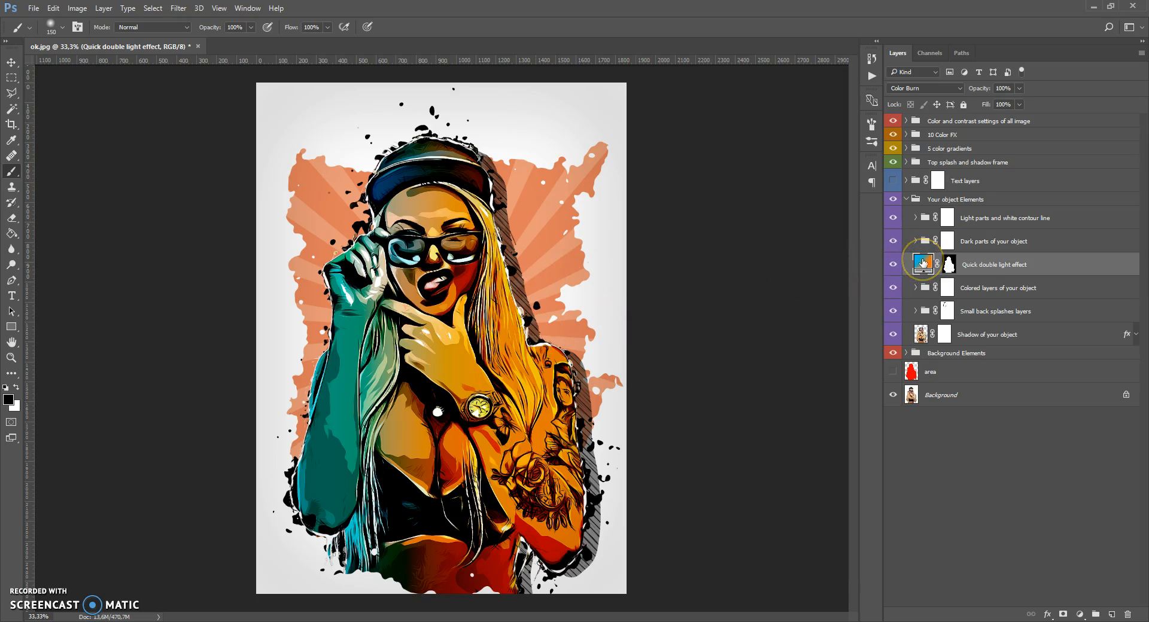
- Change the blue color stop of the Quick double light effect gradient to purple 9f00e1
double_click(922, 263)
click(907, 309)
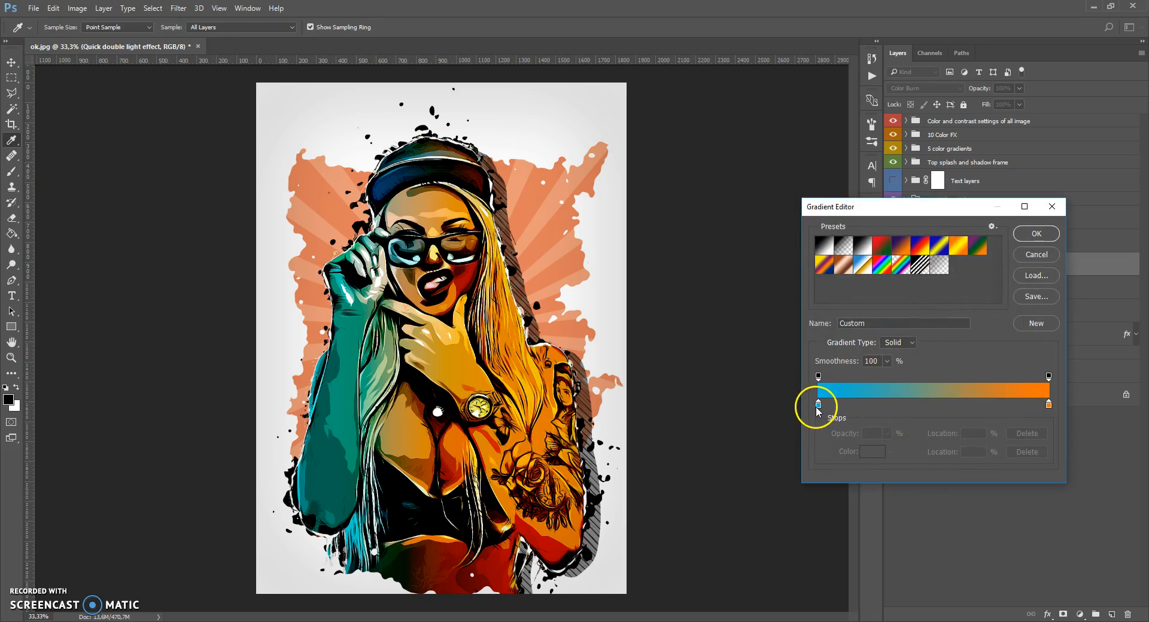
double_click(819, 406)
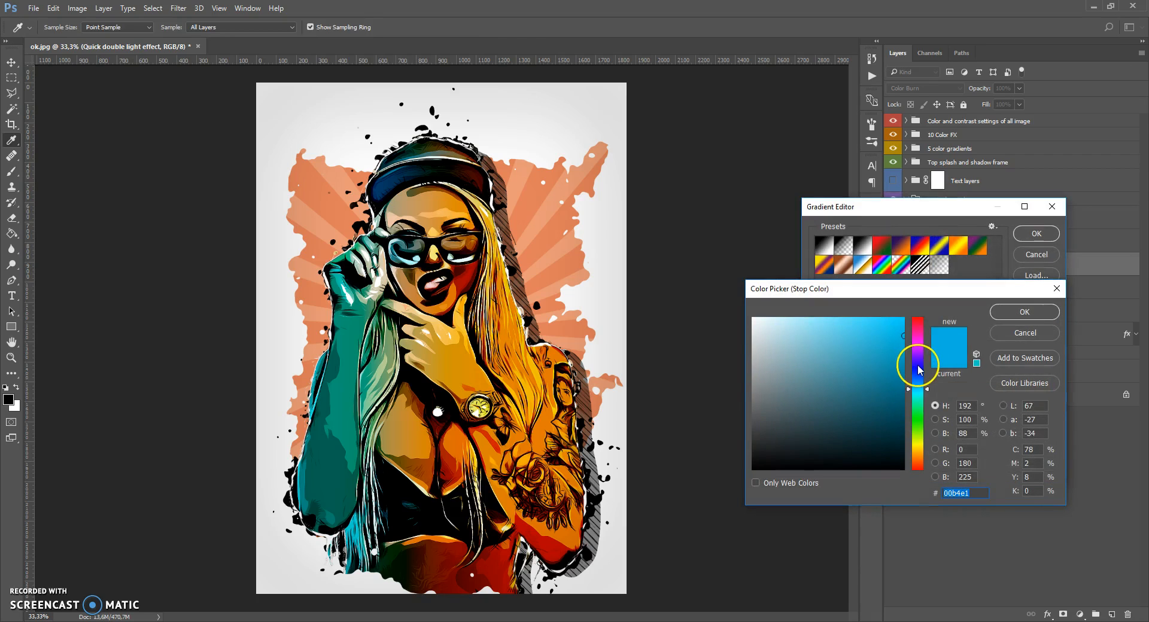
click(919, 366)
mouse_move(919, 364)
mouse_down()
mouse_move(919, 344)
mouse_move(920, 354)
mouse_up()
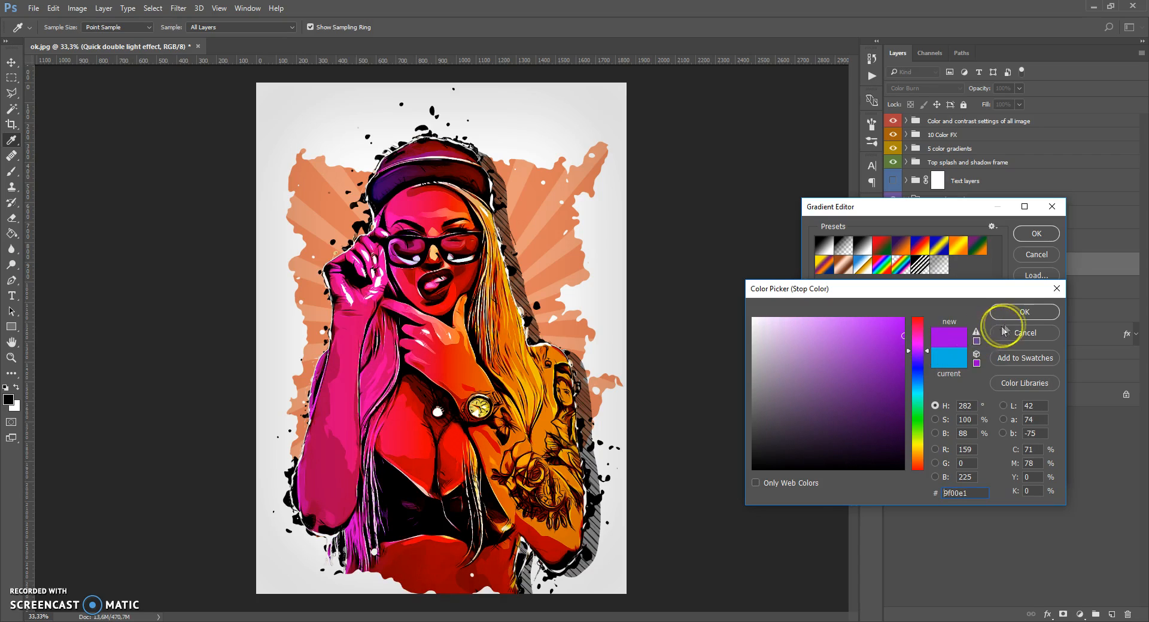
click(1017, 312)
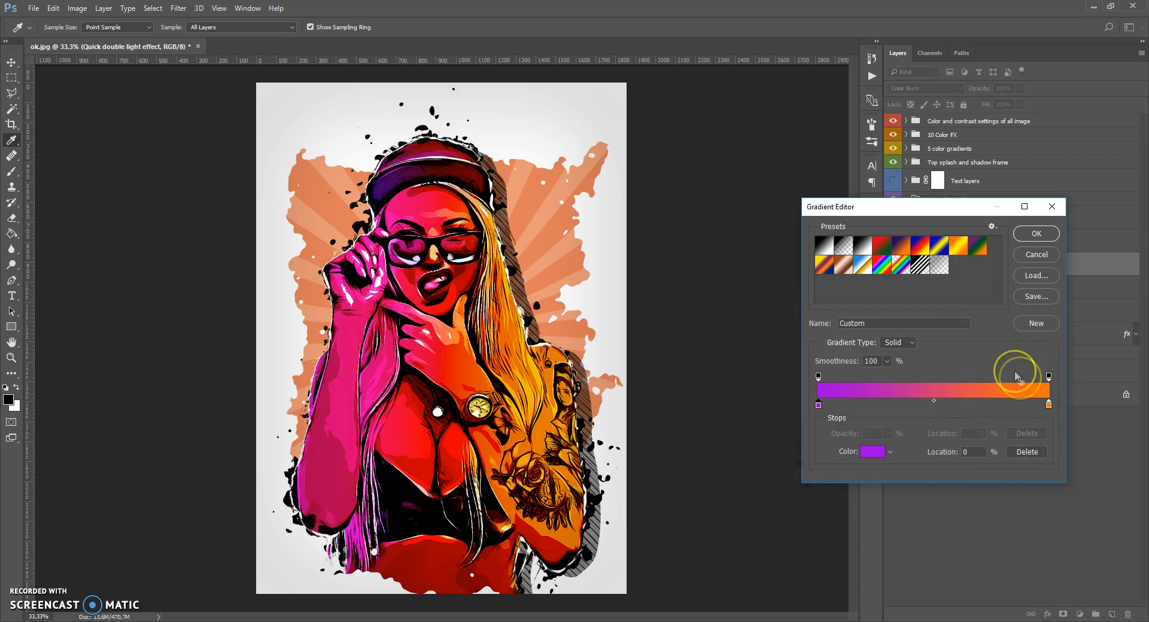
- Change the orange color stop of the gradient to cyan 00f0ff and accept the edited gradient
double_click(1049, 408)
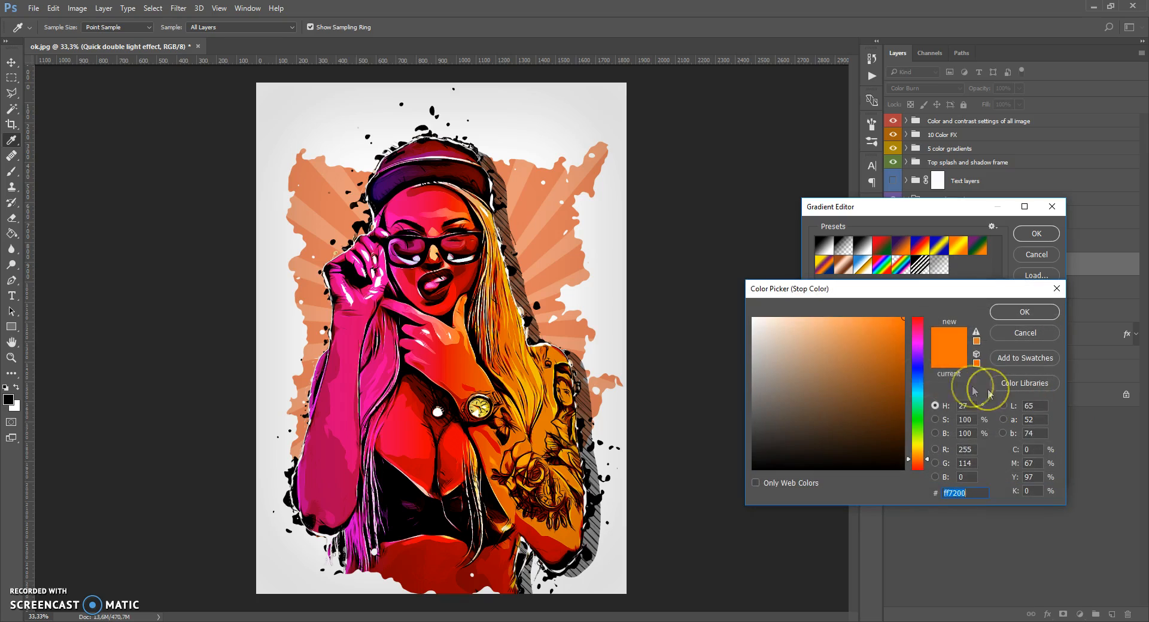
drag(919, 373, 920, 397)
click(1024, 312)
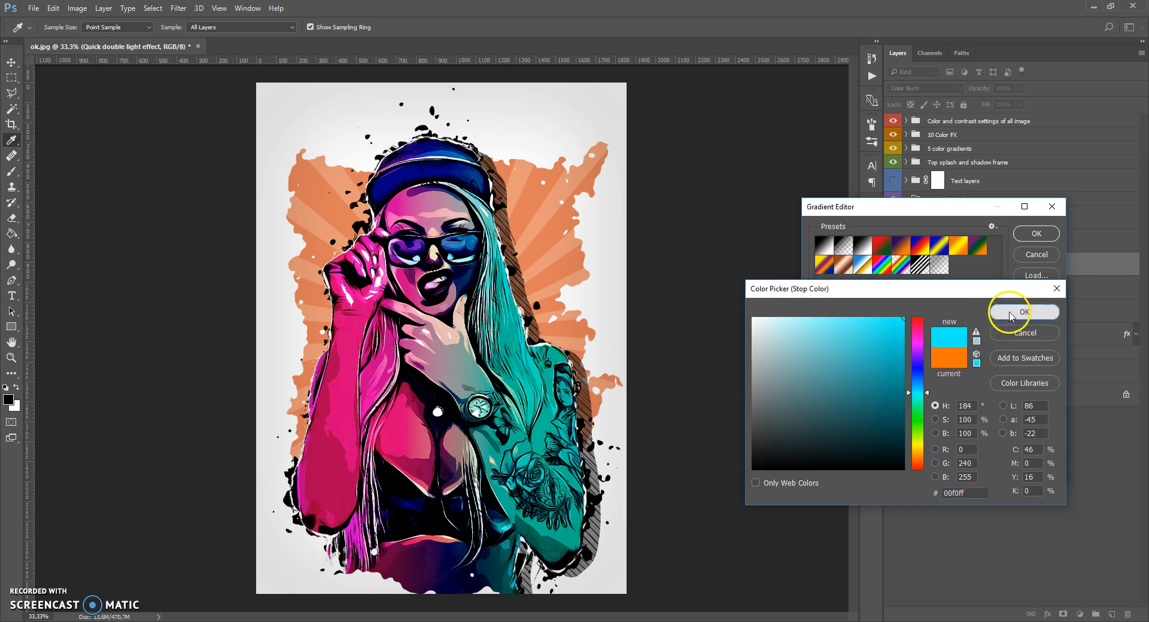
click(1030, 234)
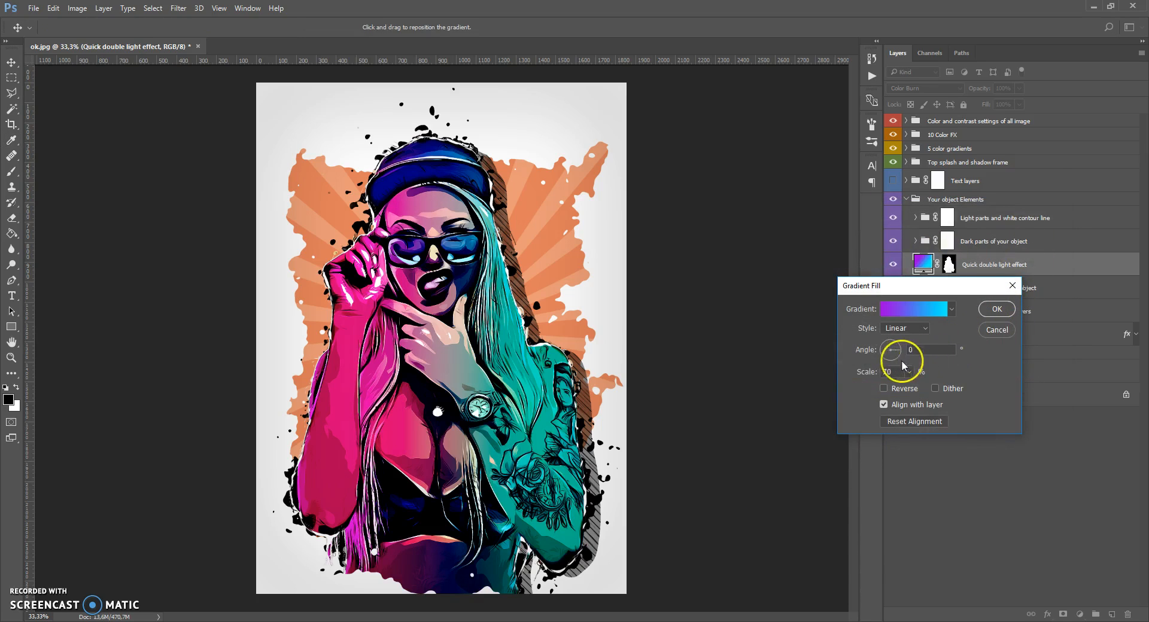
- Reposition the double light gradient over the woman and set its scale to 78%, keeping the angle at 0°
drag(455, 350, 497, 358)
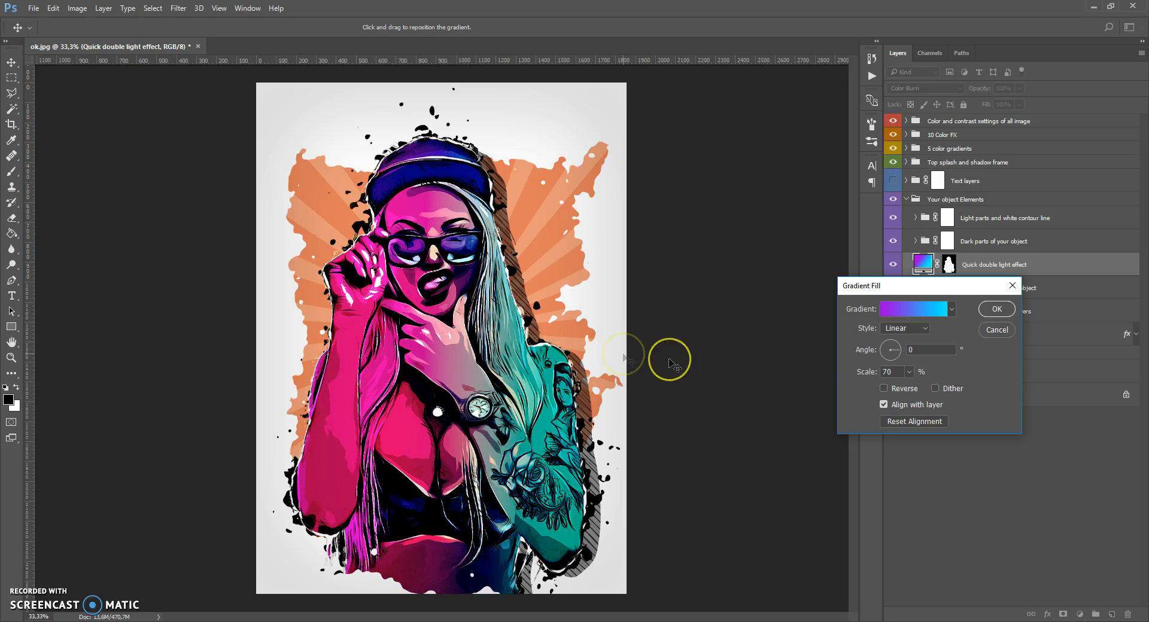
click(898, 345)
mouse_move(899, 349)
mouse_down()
mouse_move(880, 336)
mouse_move(865, 344)
mouse_move(886, 357)
mouse_move(869, 359)
mouse_move(910, 352)
mouse_up()
click(909, 372)
mouse_move(910, 388)
mouse_down()
mouse_move(931, 386)
mouse_move(911, 391)
mouse_up()
mouse_move(466, 386)
mouse_down()
mouse_move(418, 389)
mouse_move(455, 392)
mouse_up()
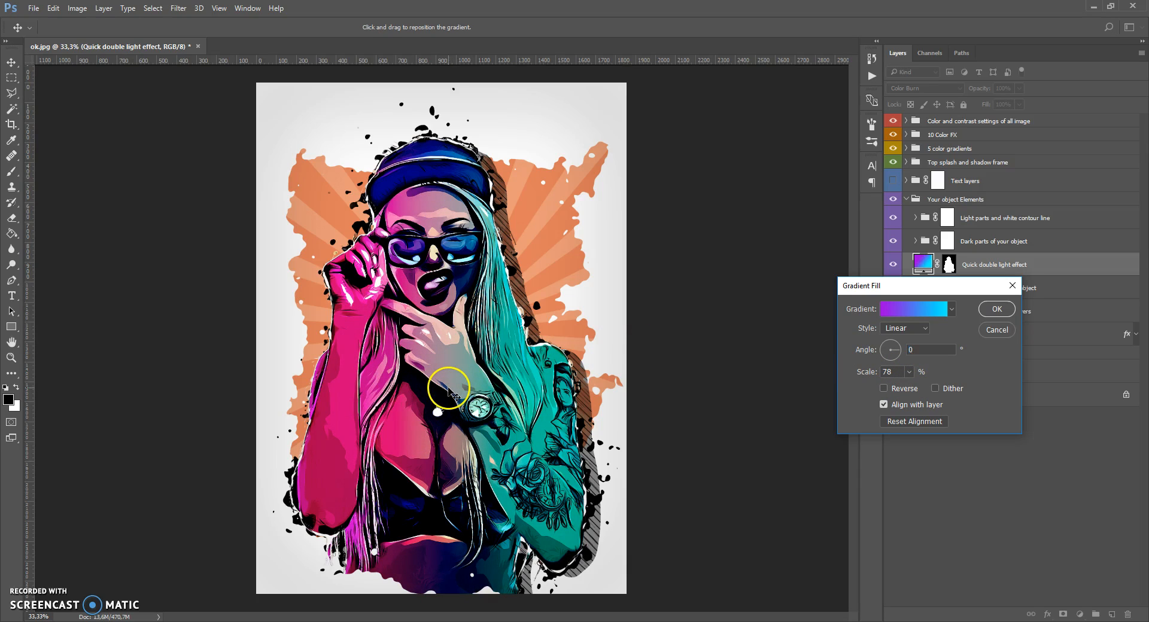
click(995, 310)
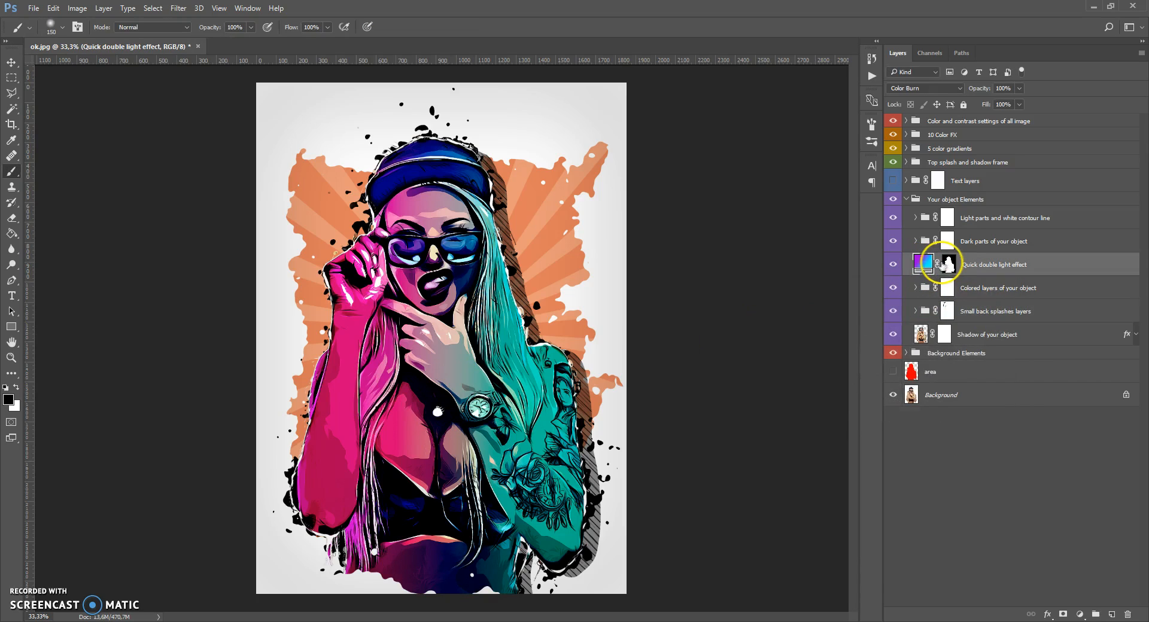
- Disable the layer mask of Quick double light effect and try shifting its gradient across the whole artwork
click(948, 264)
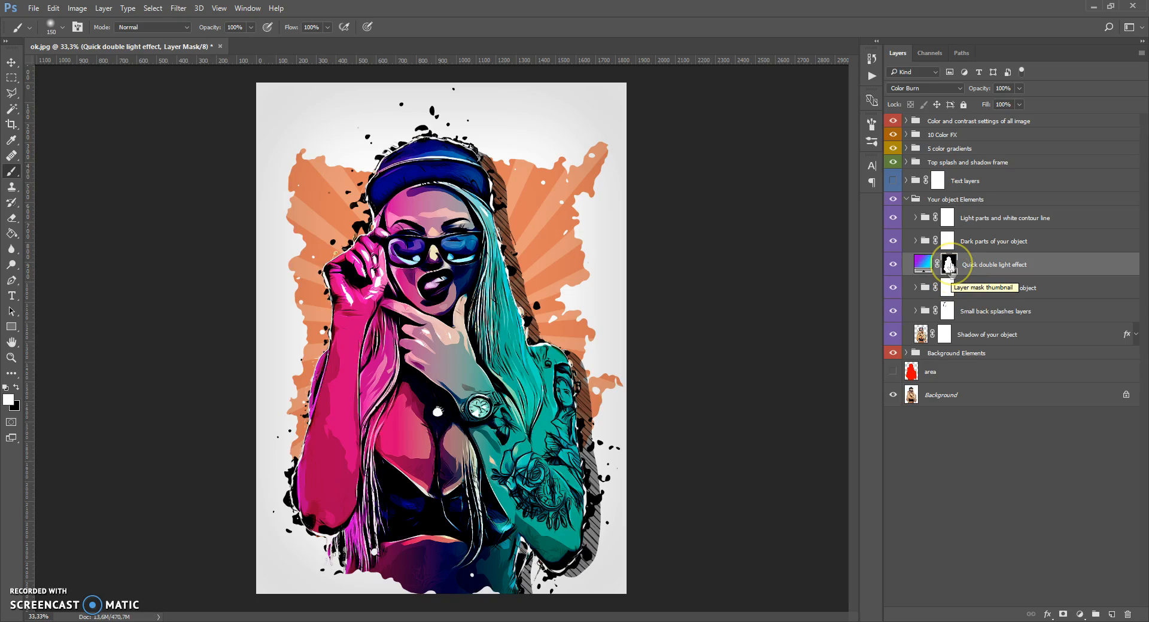
right_click(944, 266)
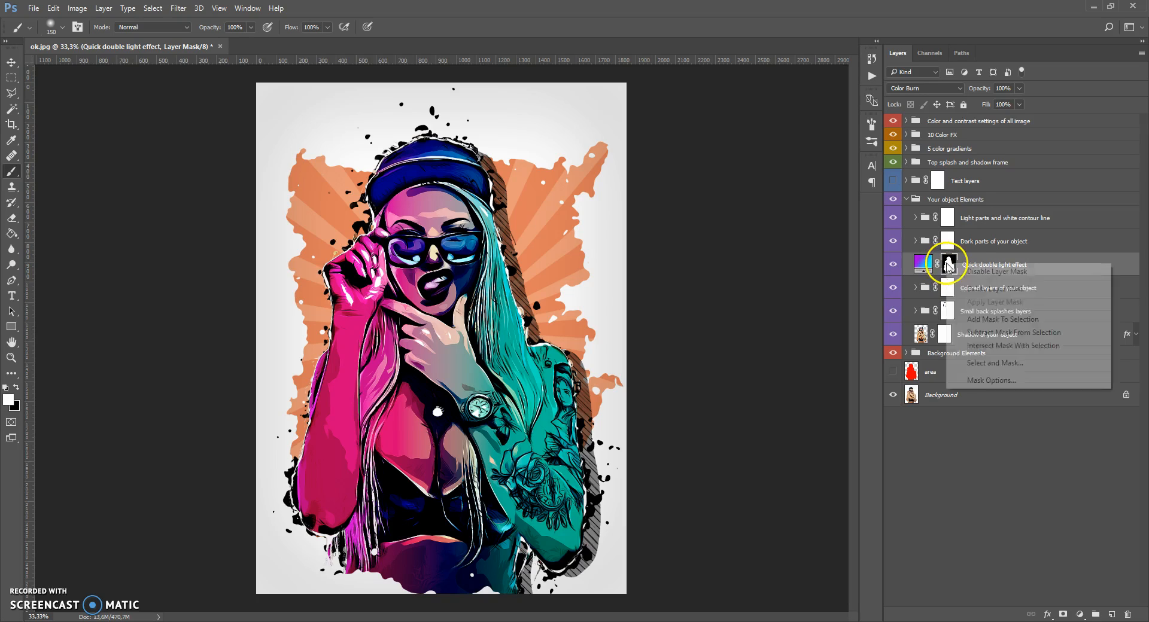
click(965, 273)
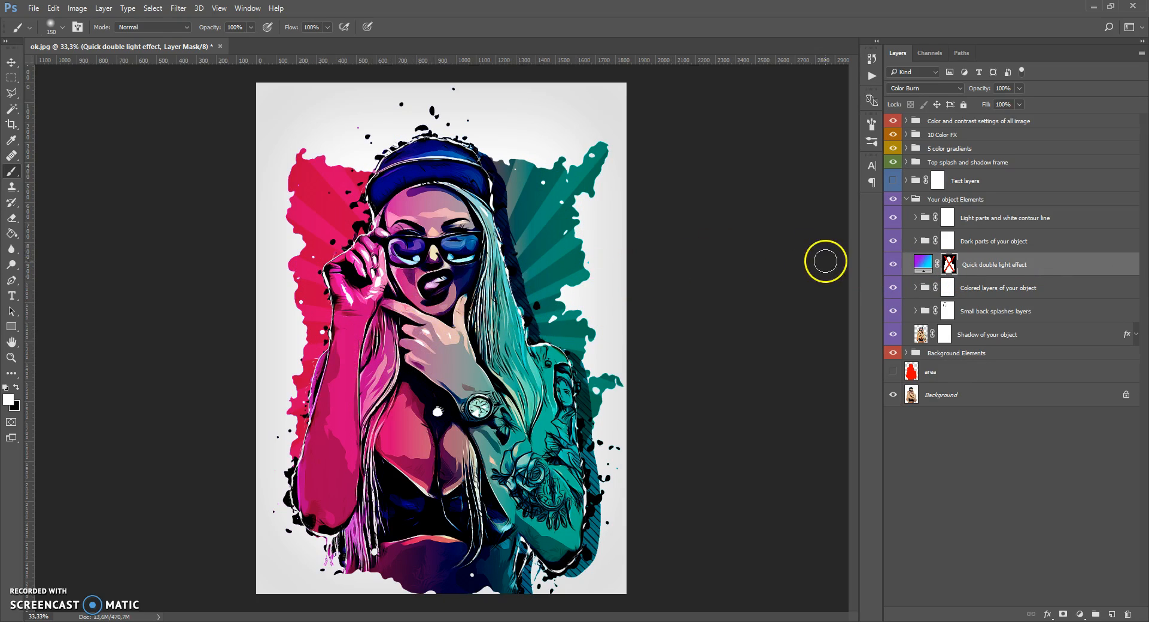
double_click(920, 264)
mouse_move(474, 359)
mouse_down()
mouse_move(307, 362)
mouse_move(611, 366)
mouse_move(466, 346)
mouse_move(277, 359)
mouse_move(491, 350)
mouse_up()
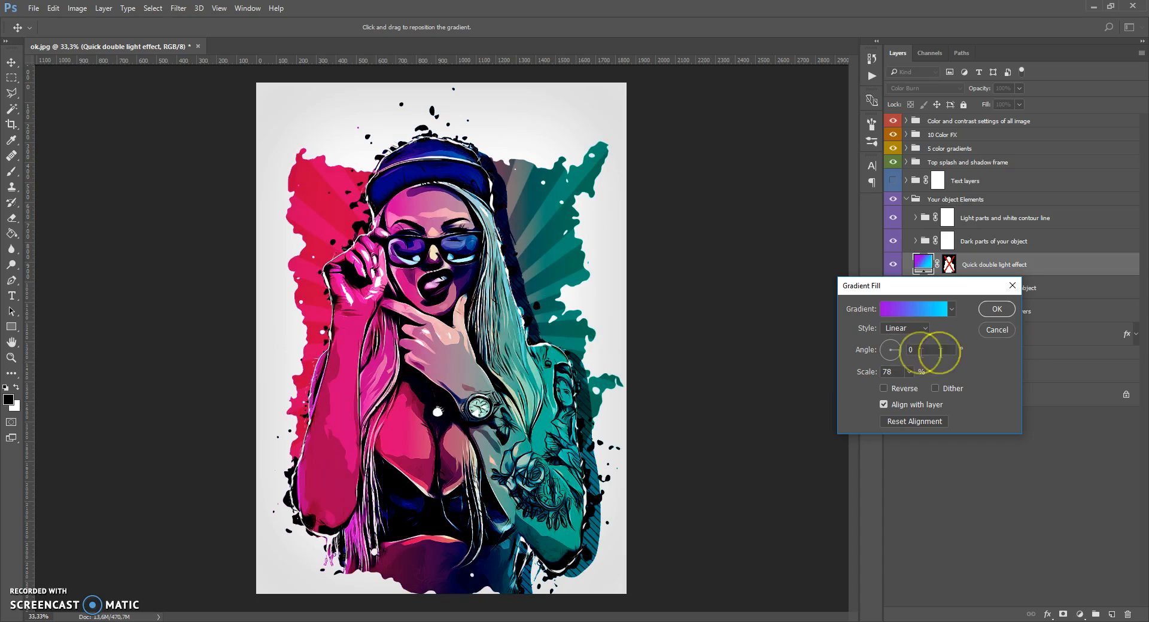
click(996, 330)
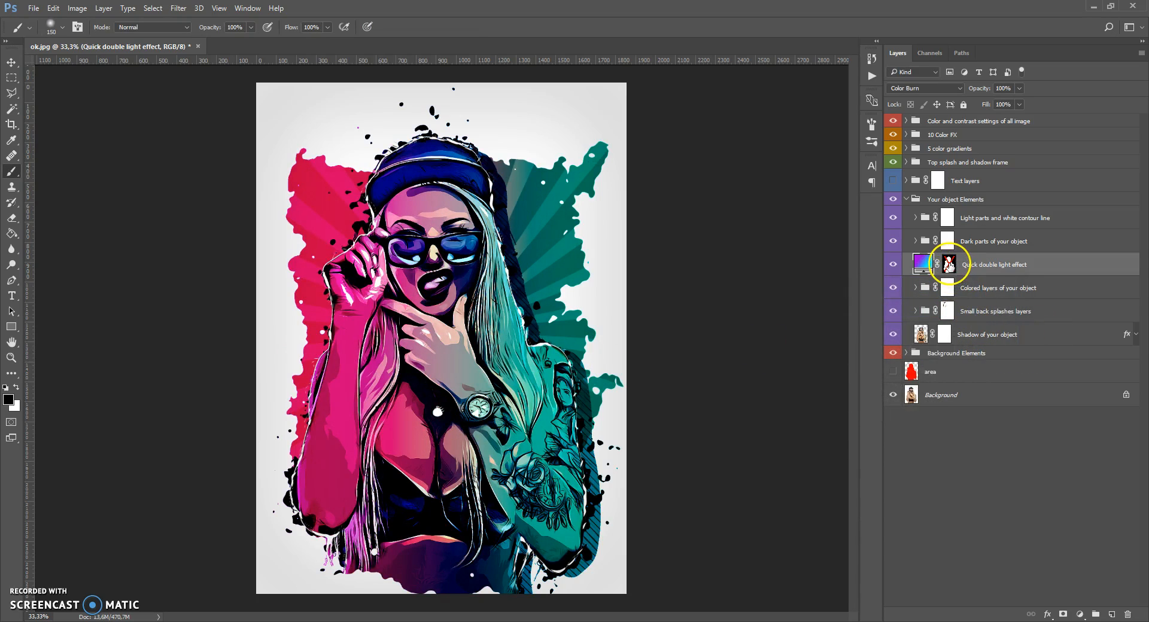
- Re-enable the layer mask of Quick double light effect and hide the layer
right_click(949, 264)
click(958, 267)
click(893, 264)
click(893, 265)
click(893, 264)
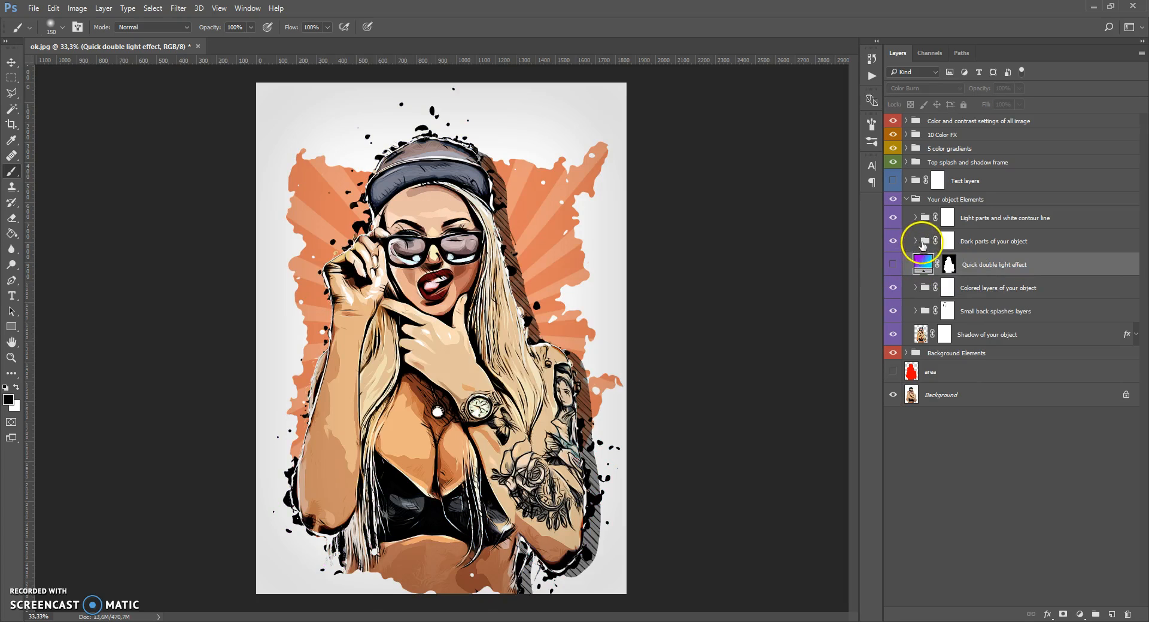
- Expand the Dark parts of your object group and go through its four dark parts layers
click(921, 241)
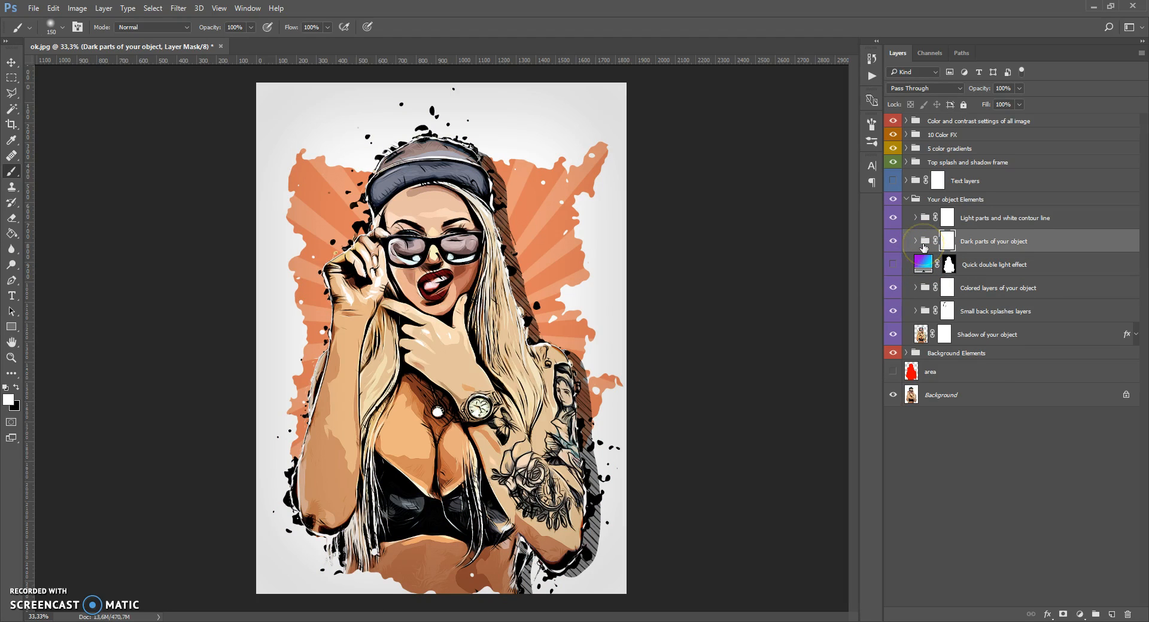
click(915, 242)
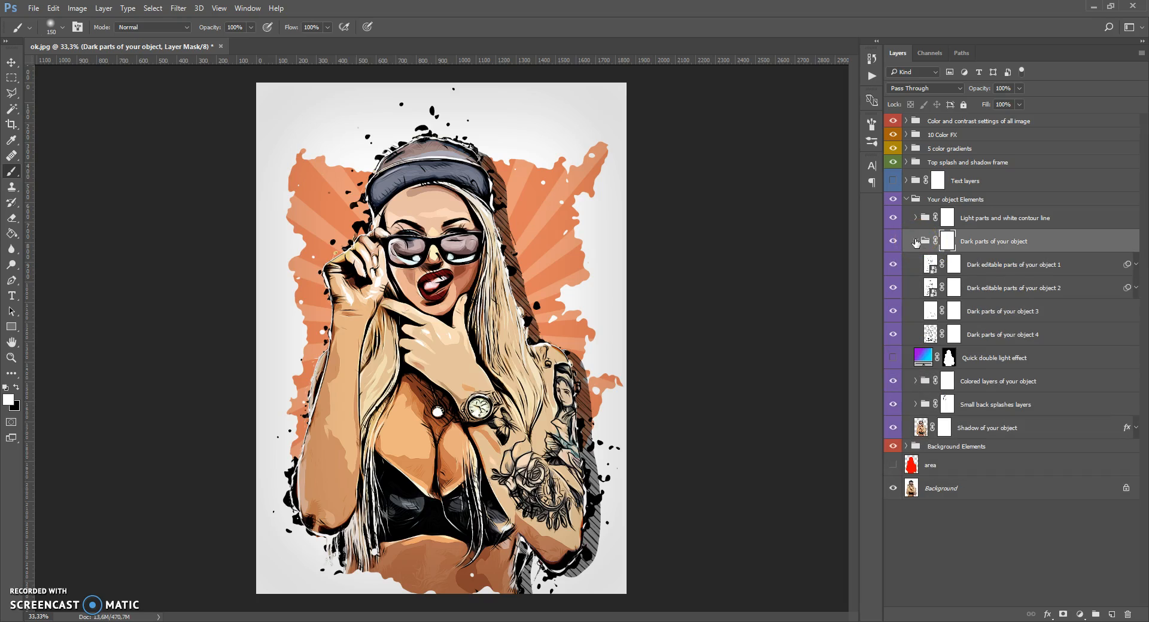
click(930, 264)
click(930, 288)
click(930, 311)
click(930, 334)
click(932, 312)
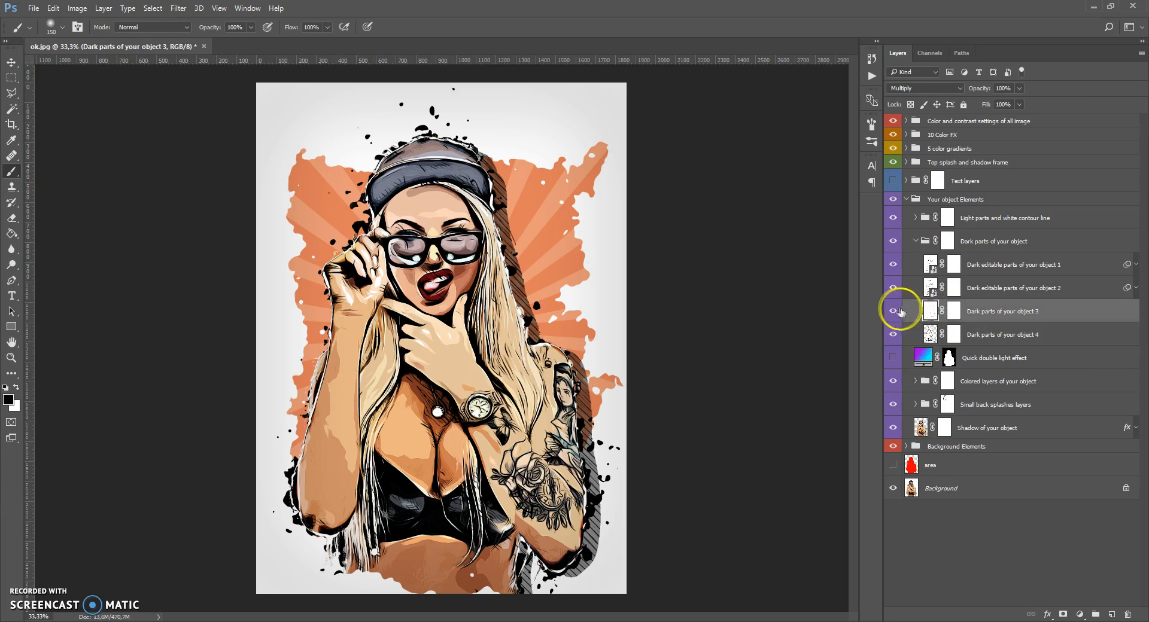
- Toggle the visibility of individual dark parts layers to compare their effect on the artwork, including a closer view of the face
click(892, 263)
click(893, 264)
click(891, 287)
click(890, 284)
click(892, 311)
click(893, 312)
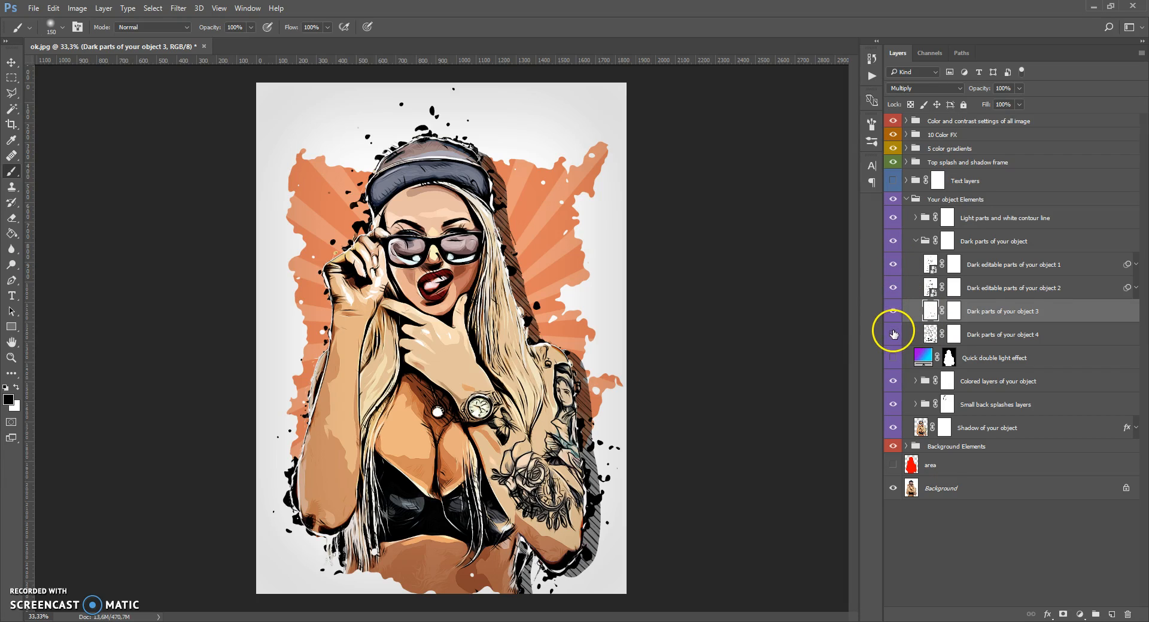
scroll(456, 223, up, 3)
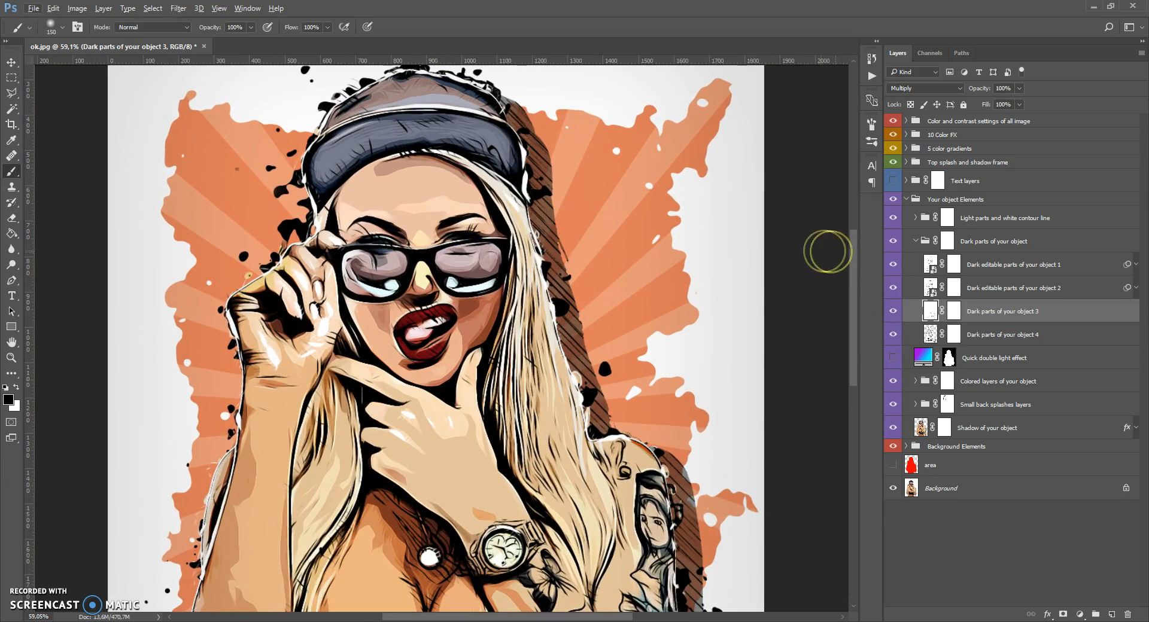
mouse_move(892, 264)
mouse_down()
mouse_move(892, 334)
mouse_move(891, 269)
mouse_up()
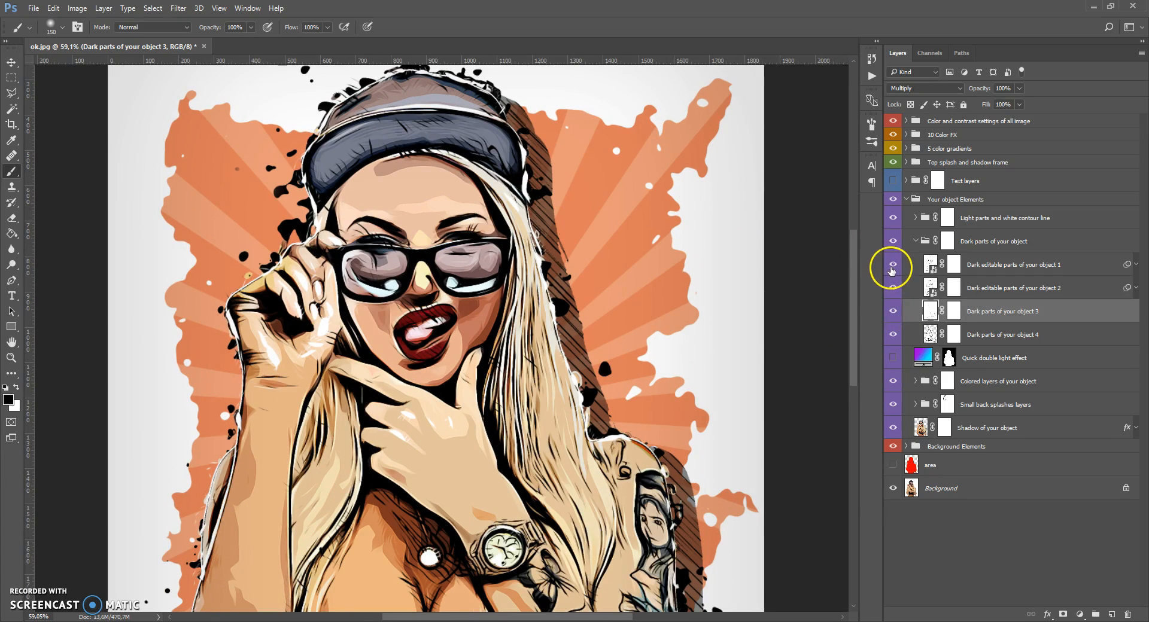
- Expand the smart filter lists of Dark editable parts of your object 1 and 2
click(930, 264)
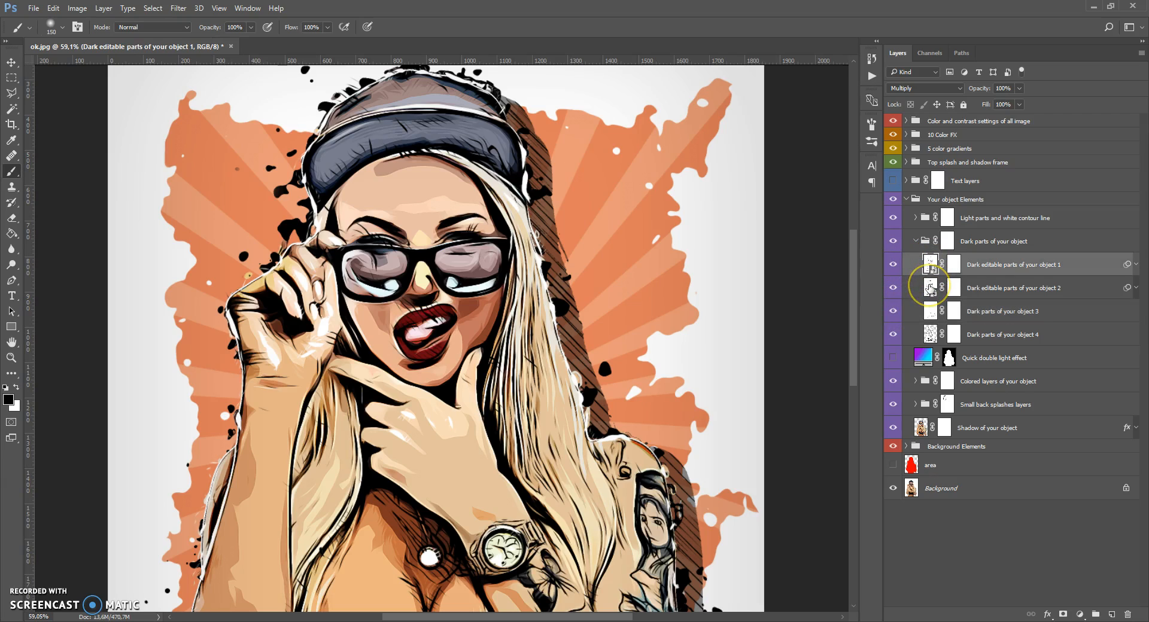
click(929, 289)
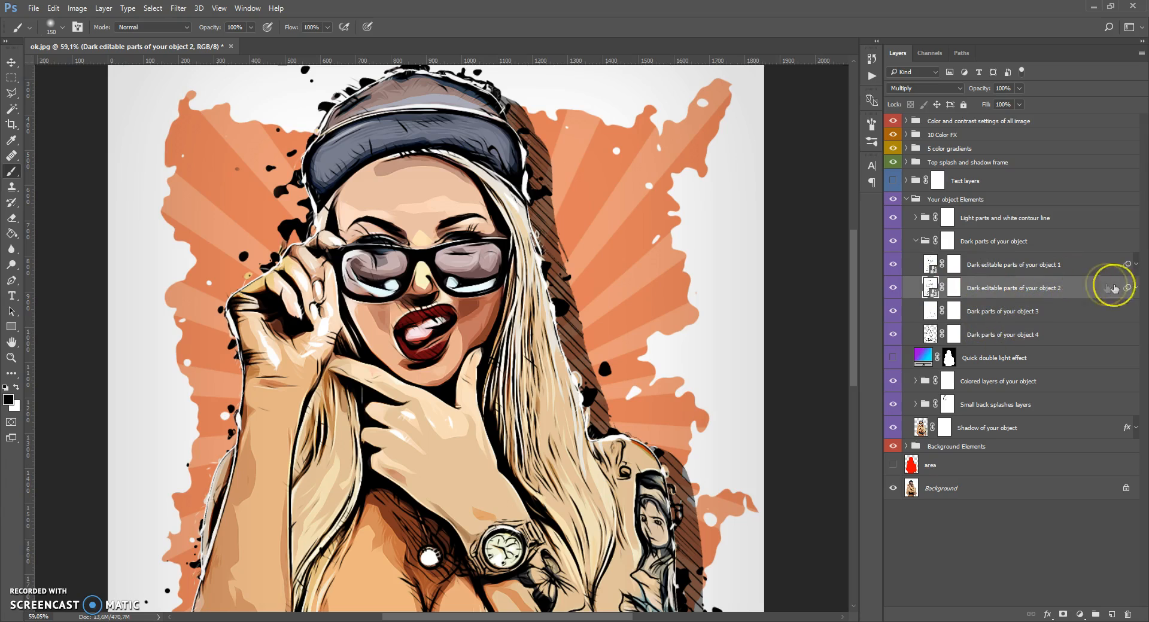
click(1136, 265)
click(1135, 344)
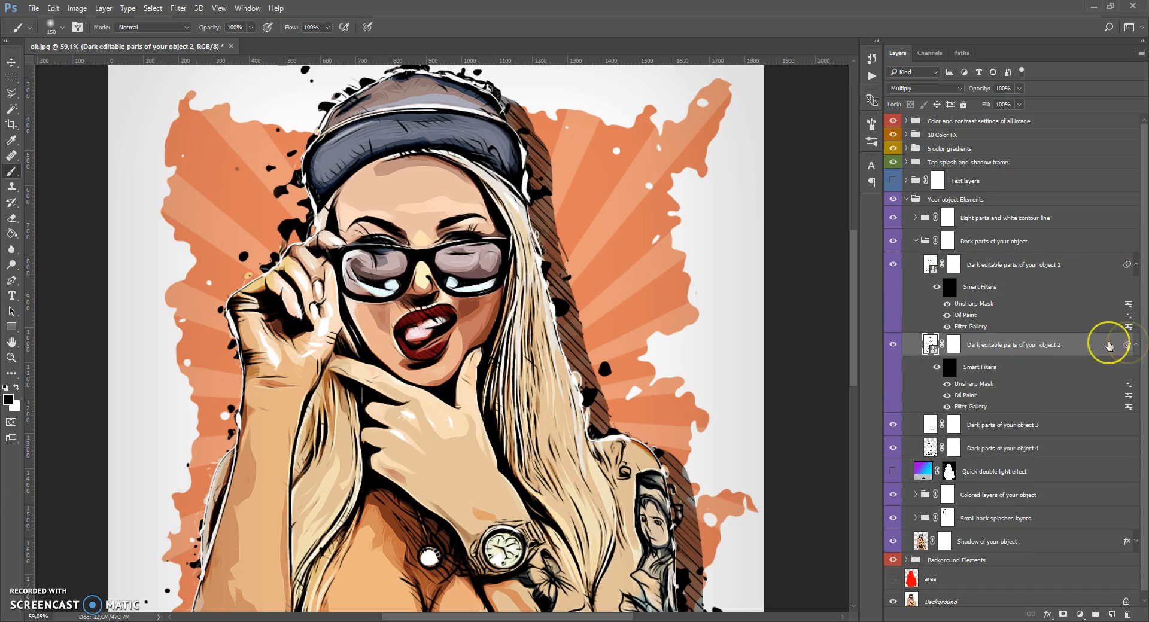
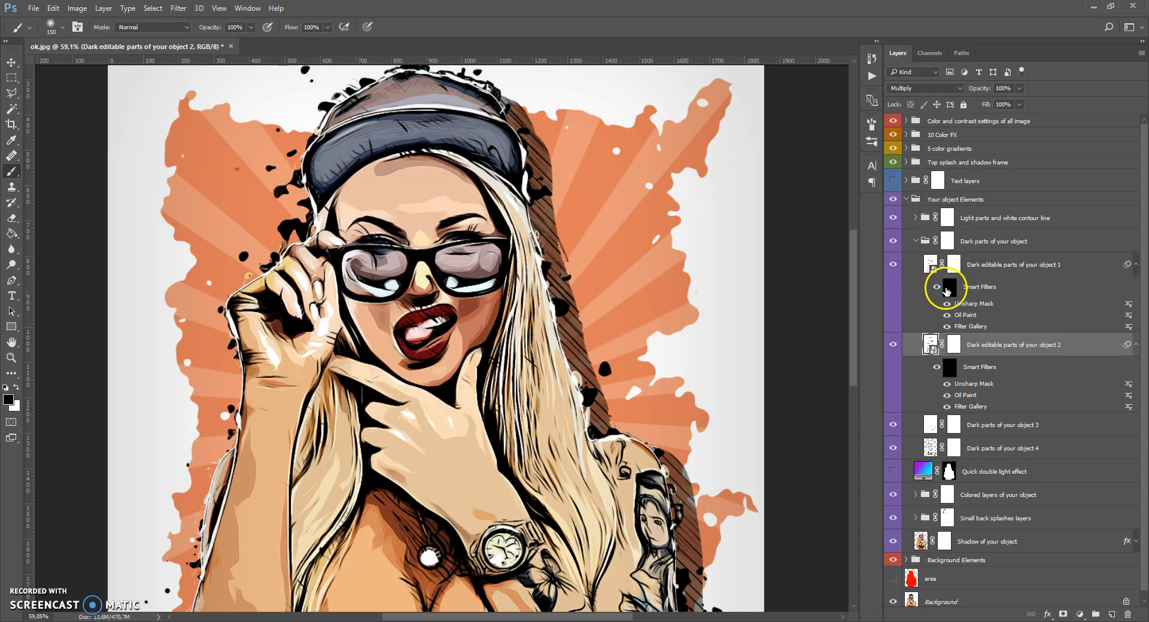
- Paint white on the smart filter mask of Dark editable parts of your object 1 over the head, hand, hair and tattooed arm
click(949, 290)
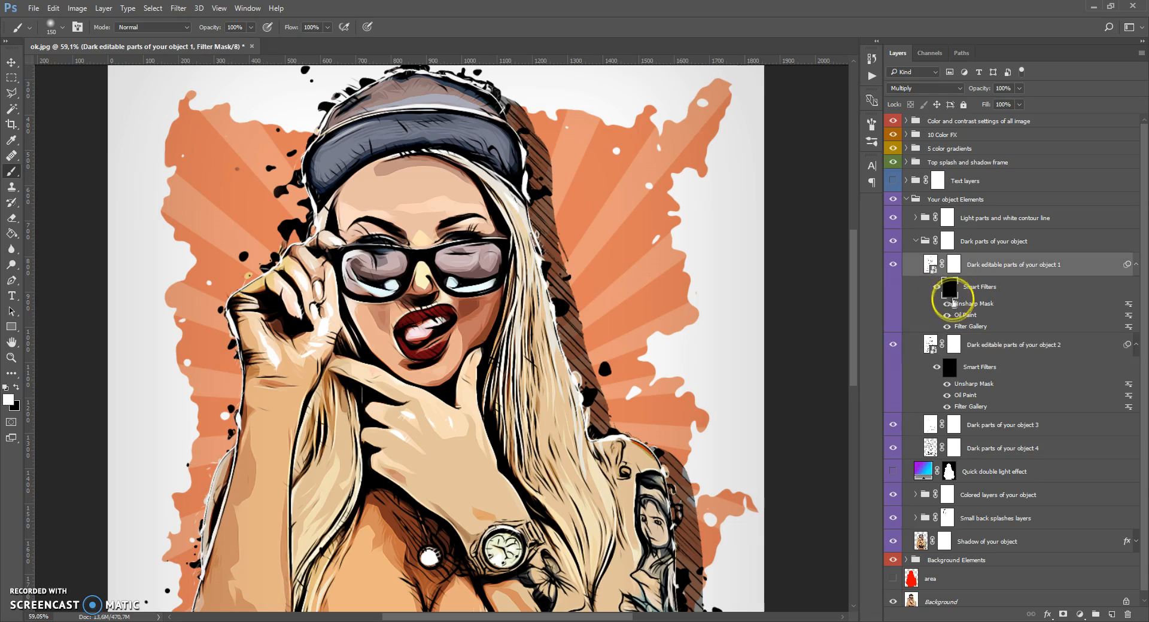
key(x)
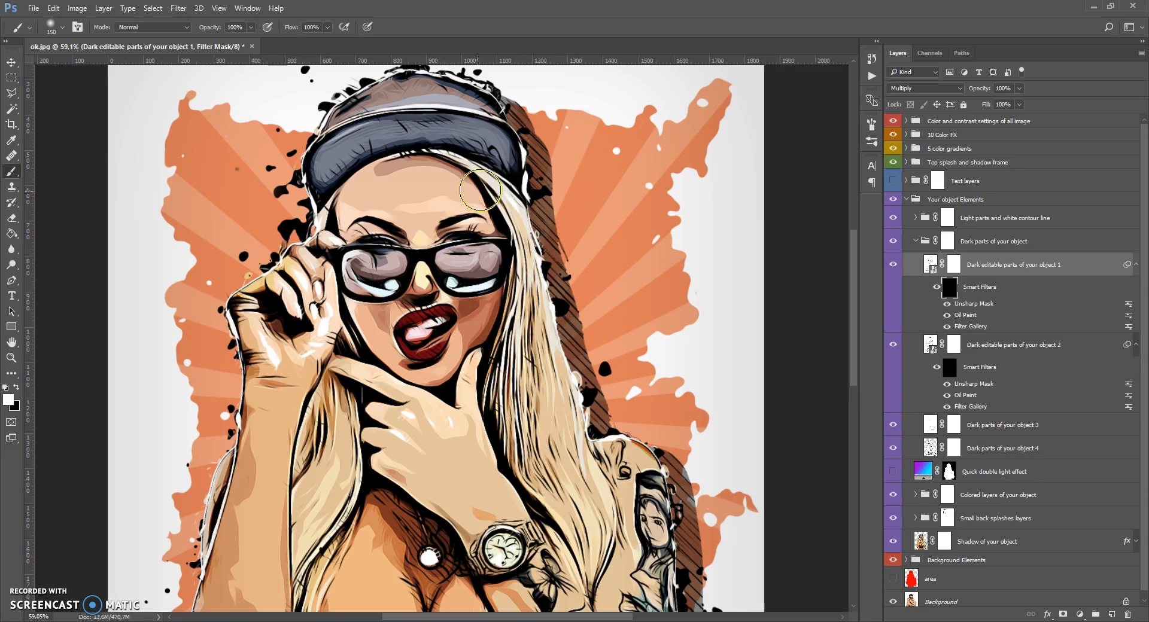
mouse_move(386, 112)
mouse_down()
mouse_move(315, 268)
mouse_move(250, 321)
mouse_move(350, 323)
mouse_up()
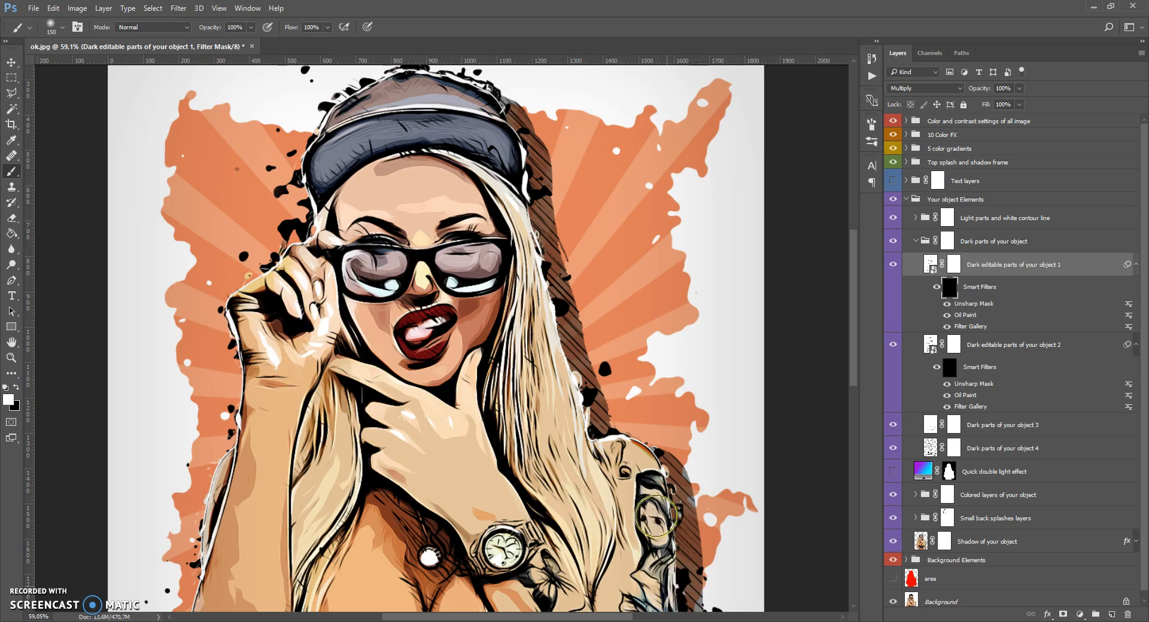
scroll(512, 299, down, 5)
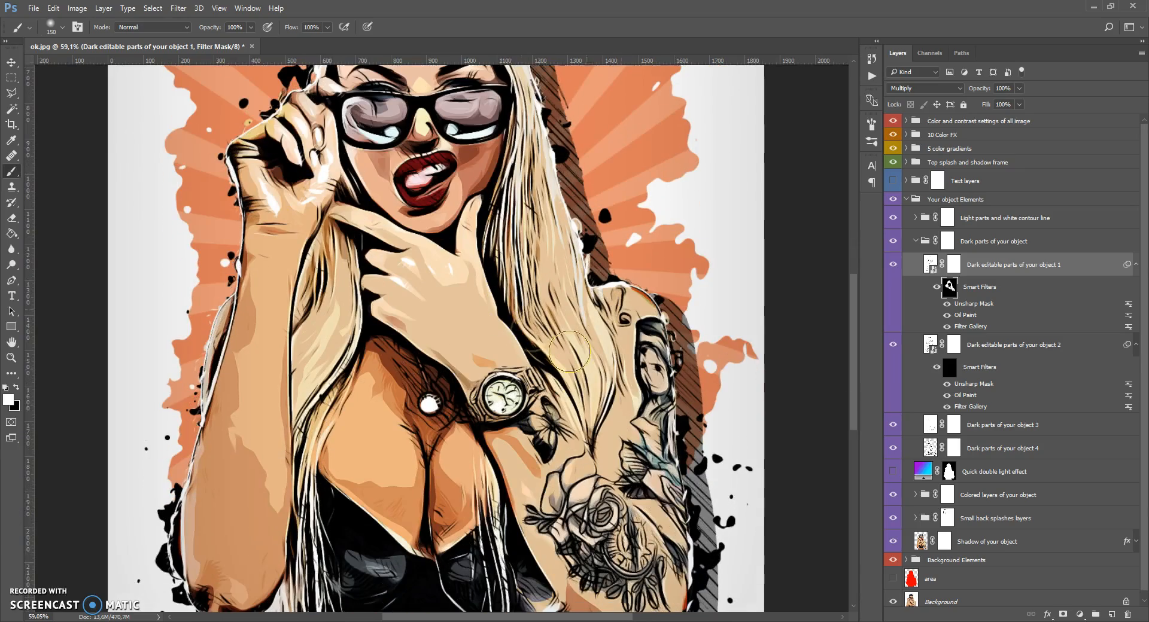
mouse_move(632, 584)
mouse_down()
mouse_move(568, 556)
mouse_move(553, 484)
mouse_move(612, 542)
mouse_move(510, 430)
mouse_move(495, 377)
mouse_move(503, 414)
mouse_up()
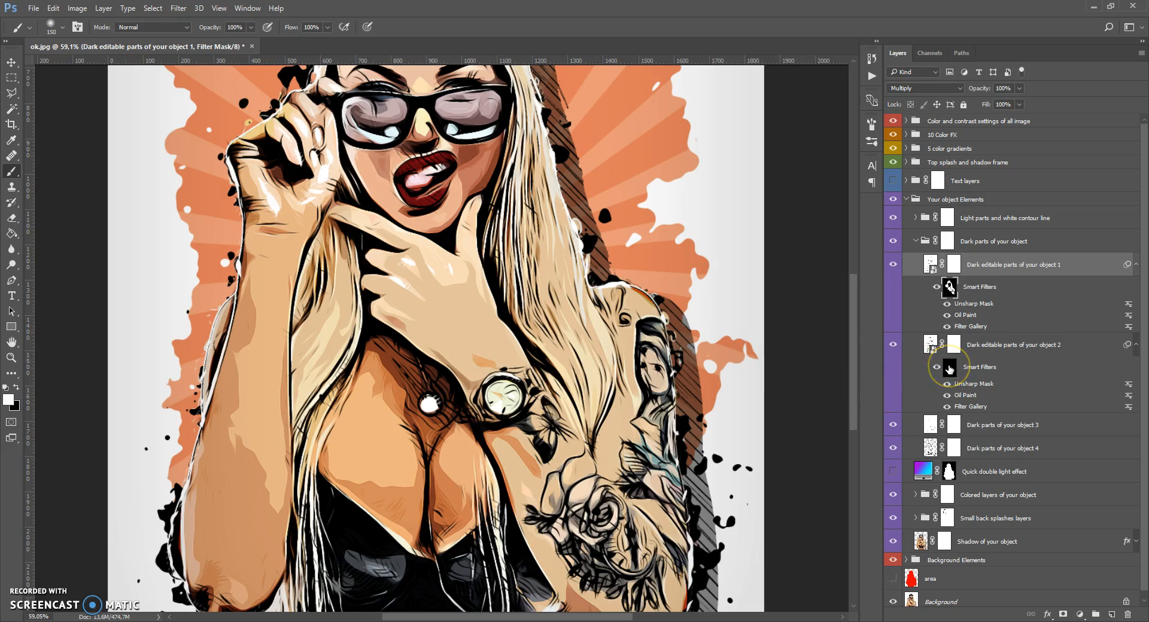
- Paint white on the smart filter mask of Dark editable parts of your object 2 over the hair, wrist and chest area
click(949, 370)
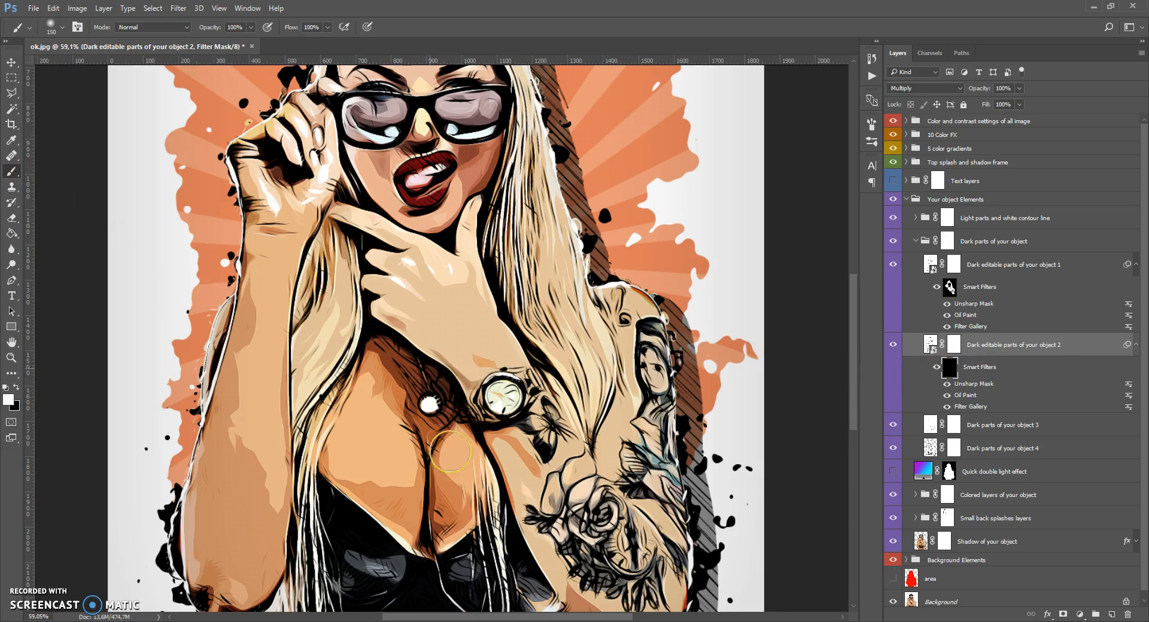
mouse_move(514, 263)
mouse_down()
mouse_move(515, 138)
mouse_move(513, 155)
mouse_up()
scroll(529, 245, up, 3)
drag(519, 395, 506, 419)
scroll(636, 432, down, 4)
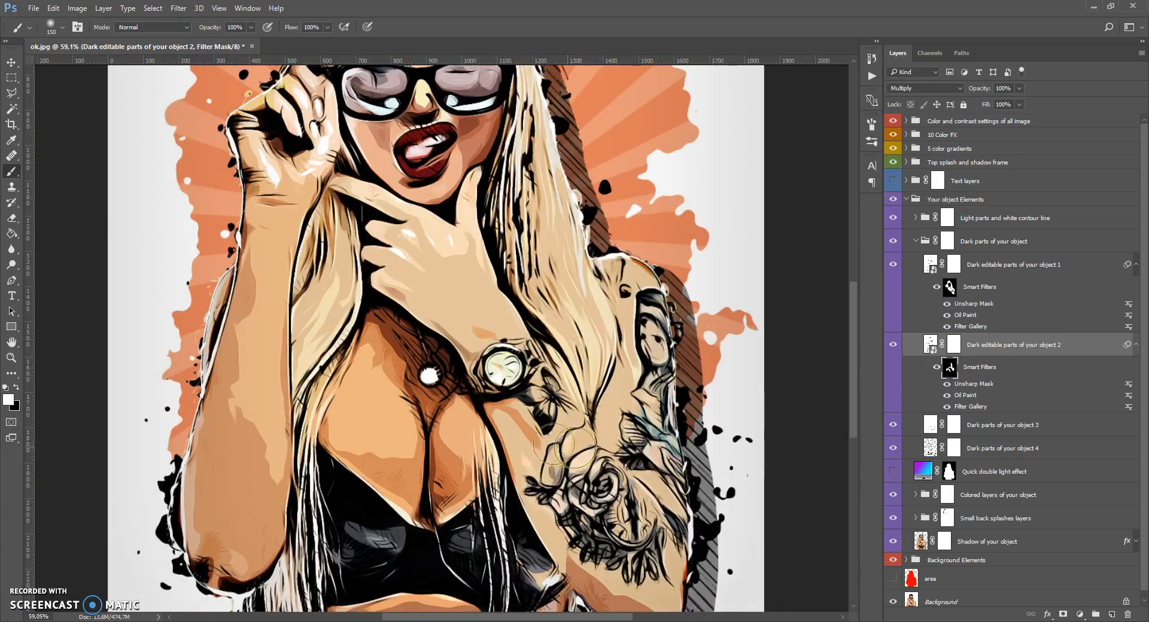
mouse_move(305, 479)
mouse_down()
mouse_move(335, 281)
mouse_move(316, 270)
mouse_up()
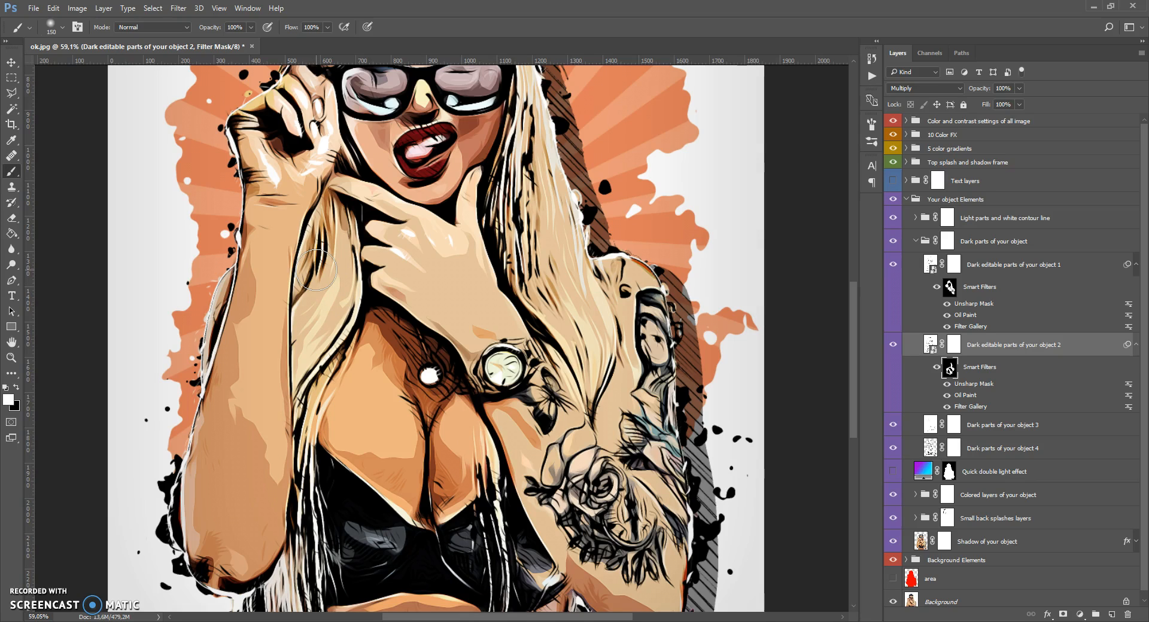
- Fit the whole artwork in view and toggle Dark editable parts of your object 2 off and on to compare its effect
key(ctrl+minus)
key(ctrl+minus)
key(ctrl+0)
click(437, 299)
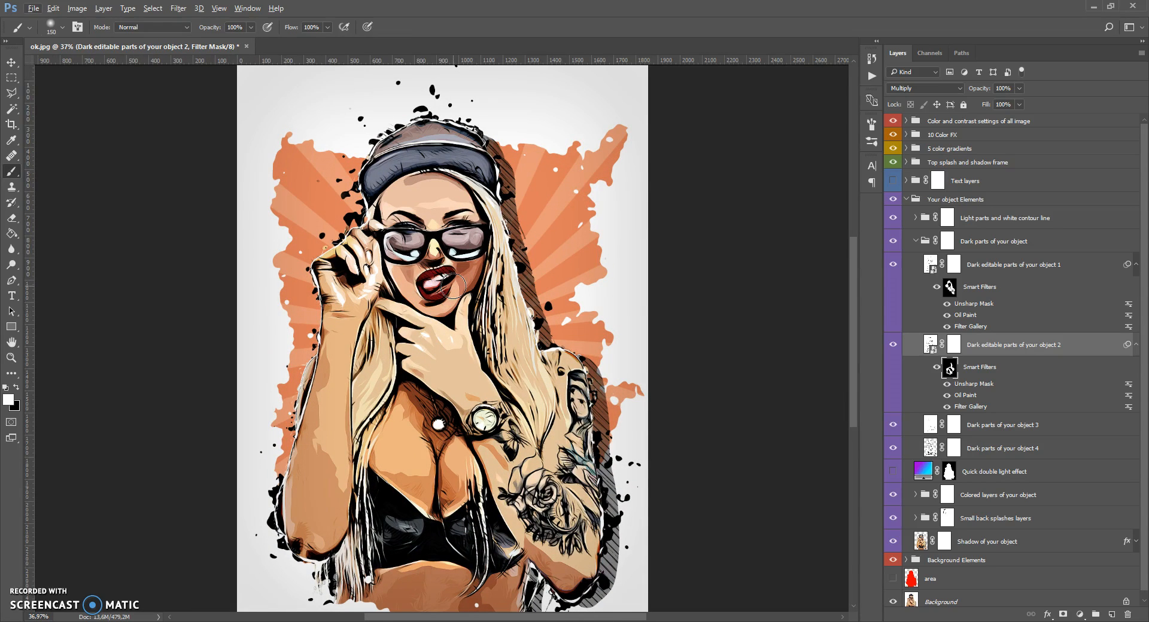
click(501, 275)
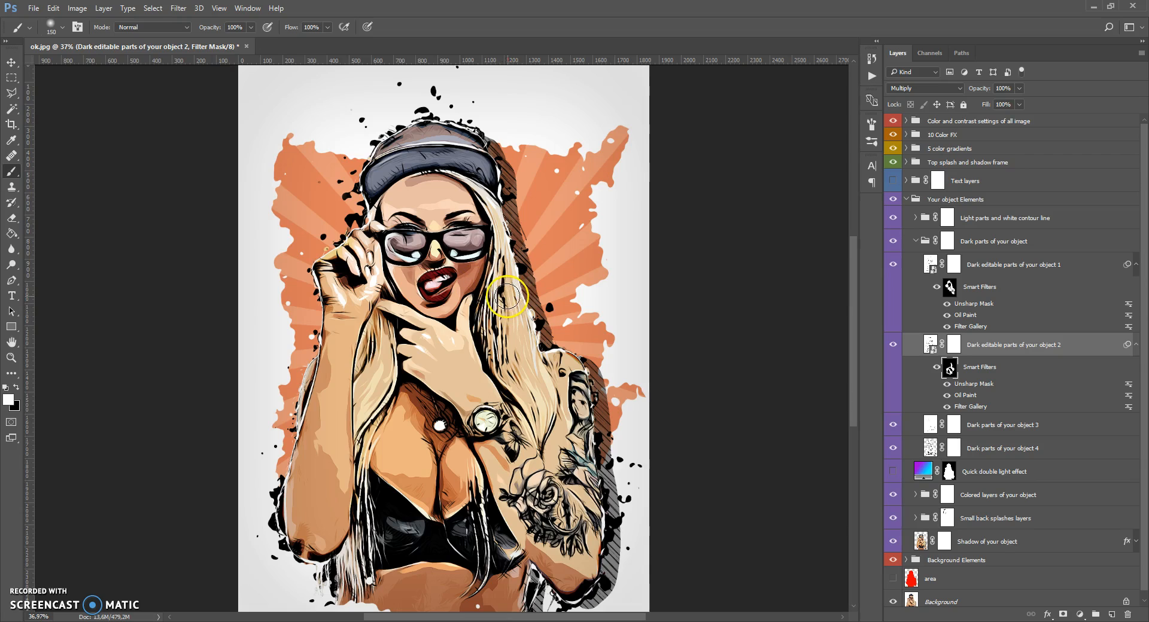
click(892, 345)
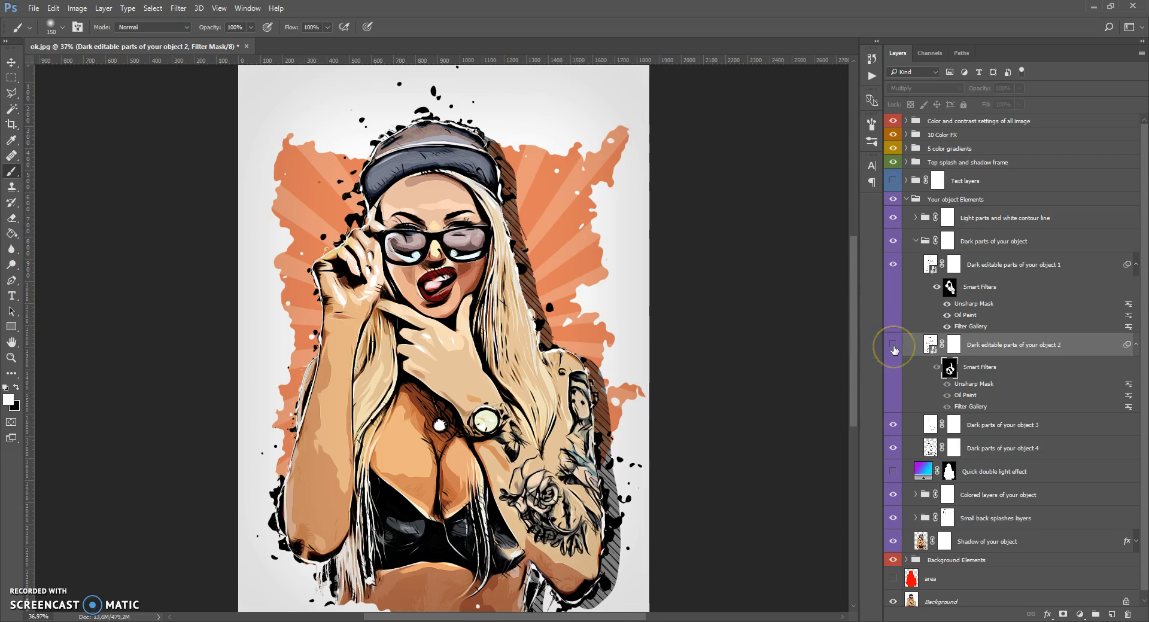
click(893, 346)
- Paint black with a 196 px brush on the smart filter mask of Dark editable parts of your object 2 over the hair and body
scroll(496, 279, up, 1)
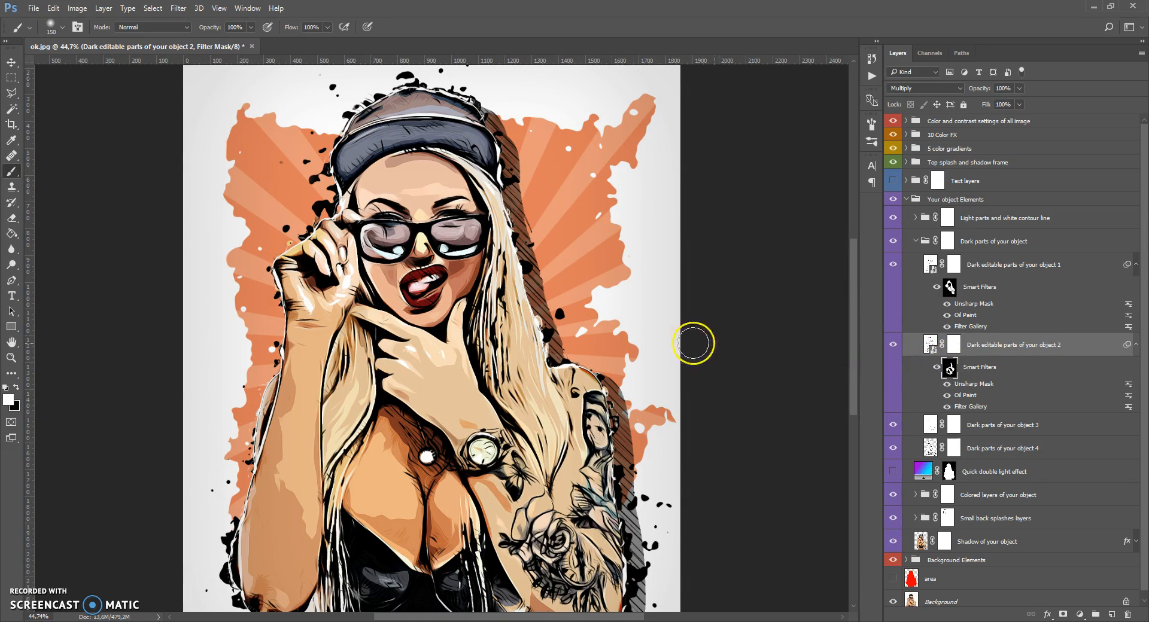
right_click(430, 304)
drag(532, 333, 548, 332)
key(Return)
mouse_move(460, 248)
mouse_down()
mouse_move(535, 413)
mouse_move(534, 387)
mouse_up()
scroll(534, 387, down, 2)
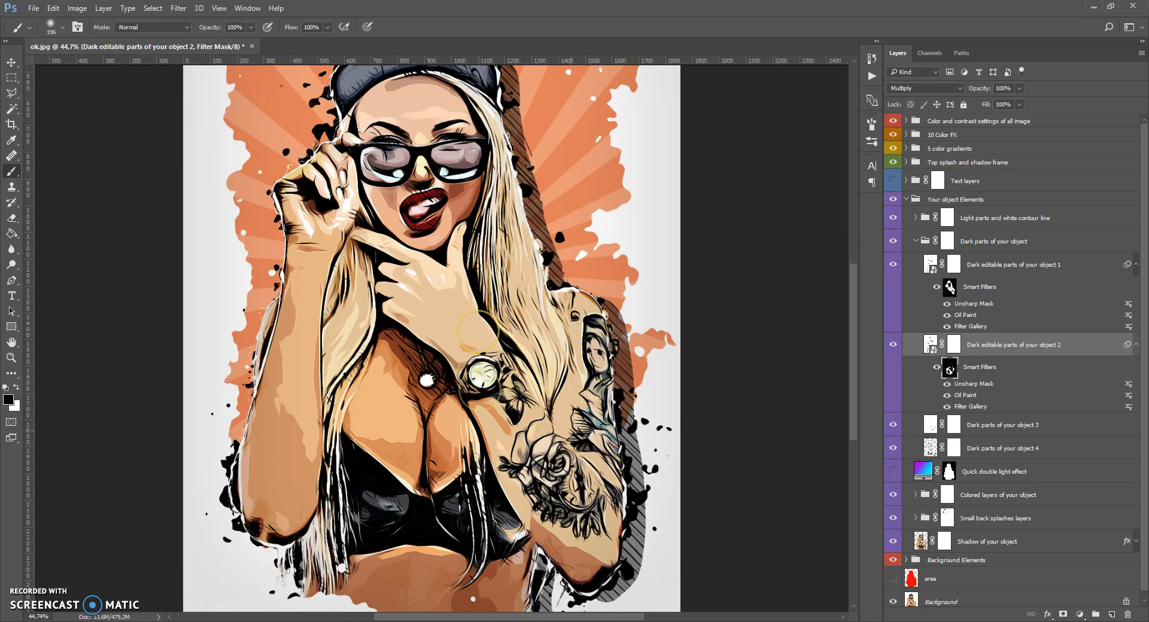
scroll(317, 454, up, 2)
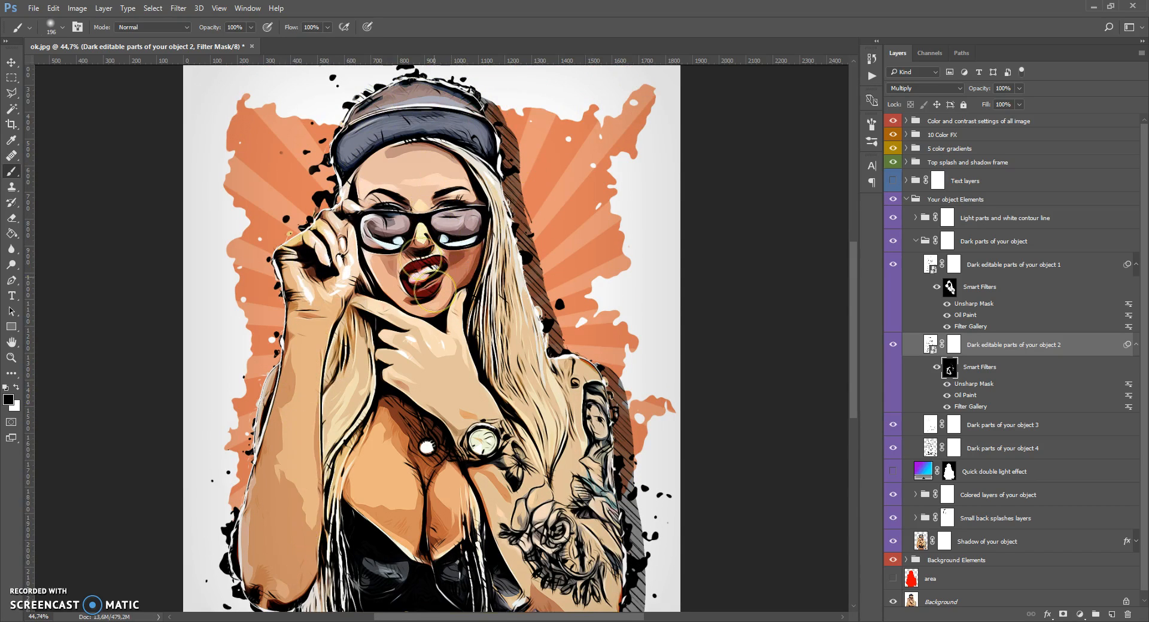
- Enlarge the brush to 495 px and paint black over more of the Dark editable parts of your object 2 filter mask
right_click(465, 245)
drag(584, 275, 596, 275)
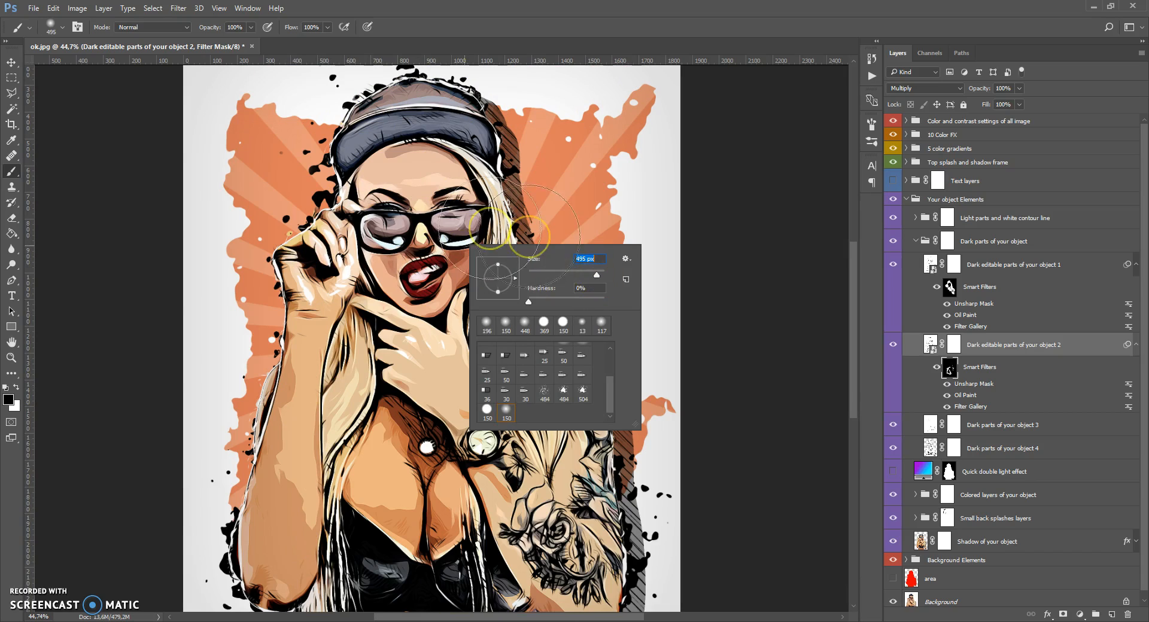
click(418, 205)
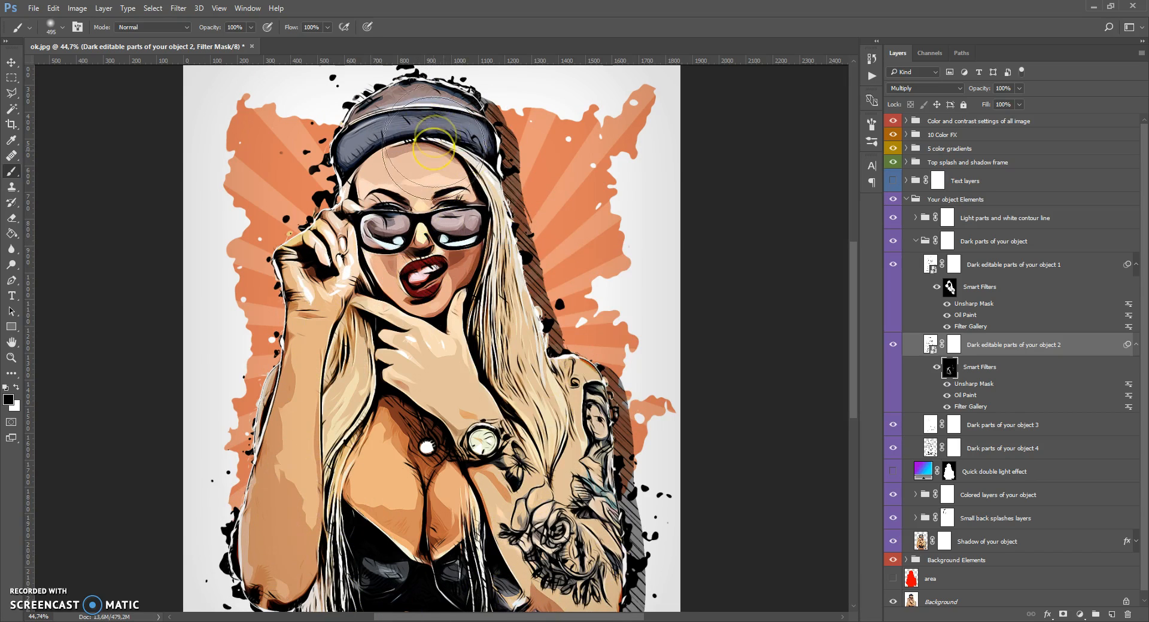
- Paint black over the white areas of the smart filter mask of Dark editable parts of your object 1
click(950, 288)
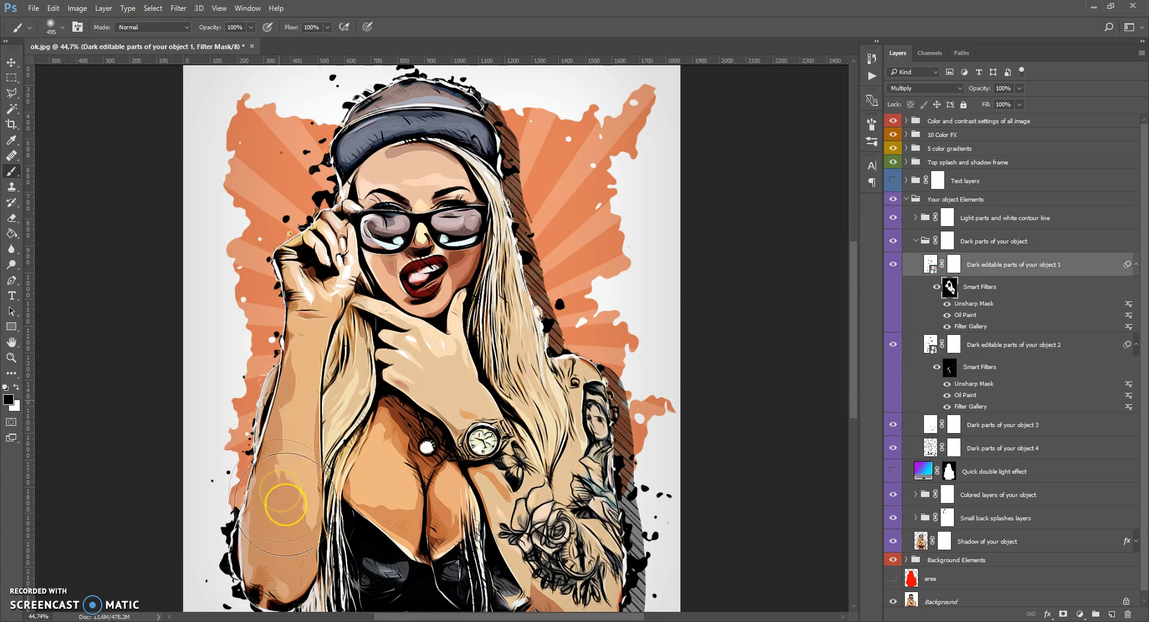
mouse_move(407, 403)
mouse_down()
mouse_move(589, 531)
mouse_move(473, 430)
mouse_move(483, 438)
mouse_up()
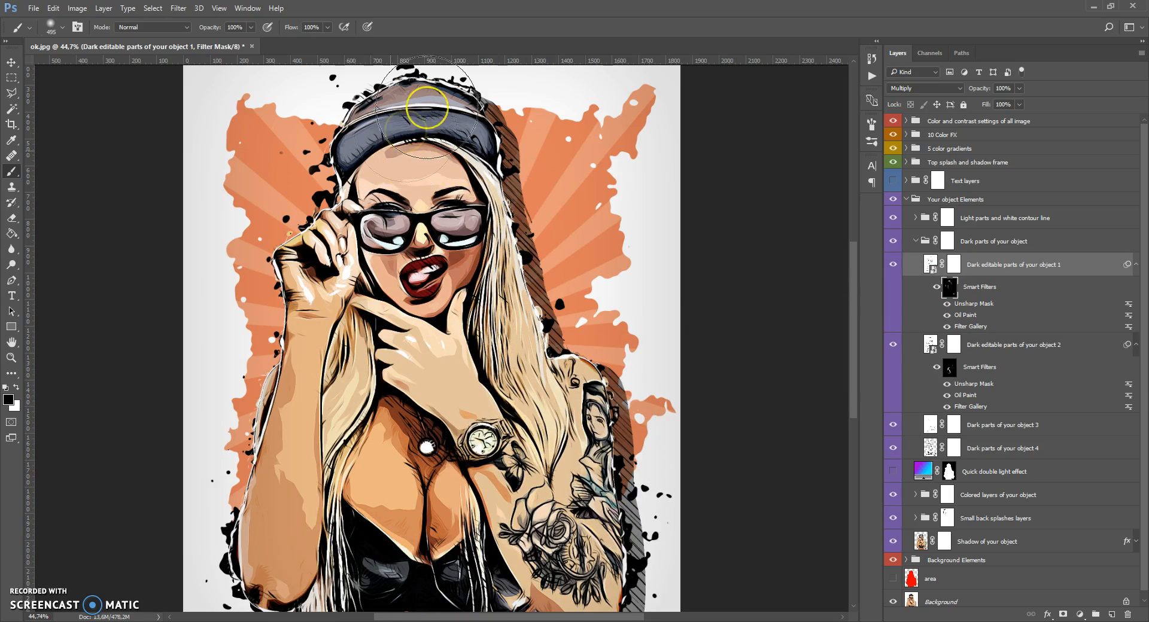
scroll(490, 263, down, 2)
scroll(490, 264, up, 1)
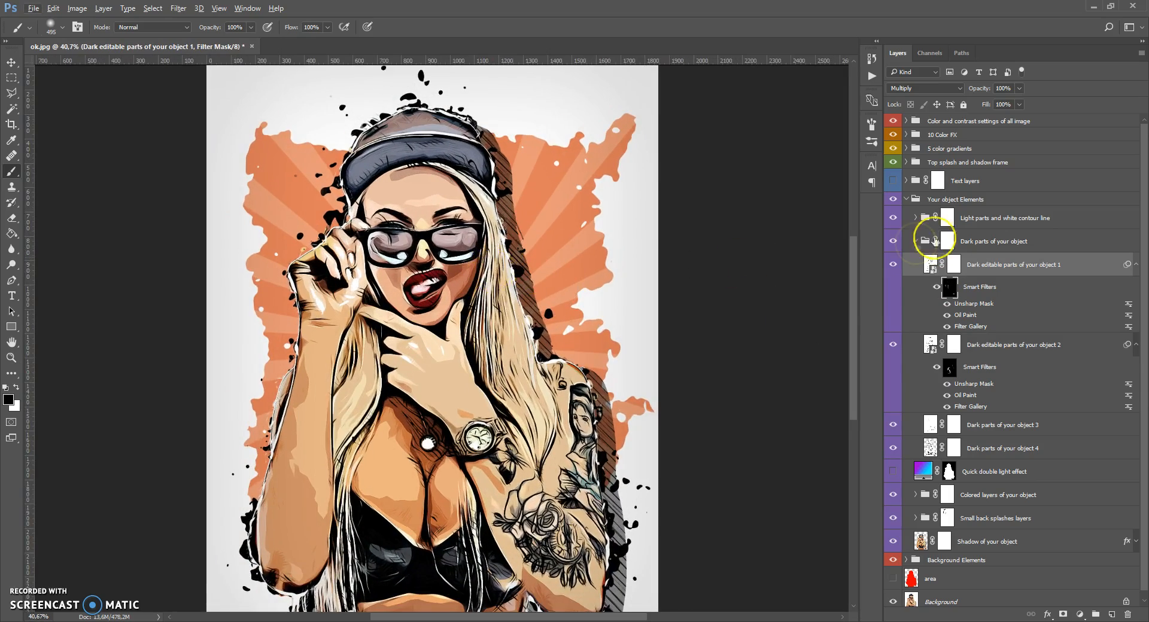
- Collapse the Dark parts of your object group and expand the Light parts and white contour line group
click(916, 239)
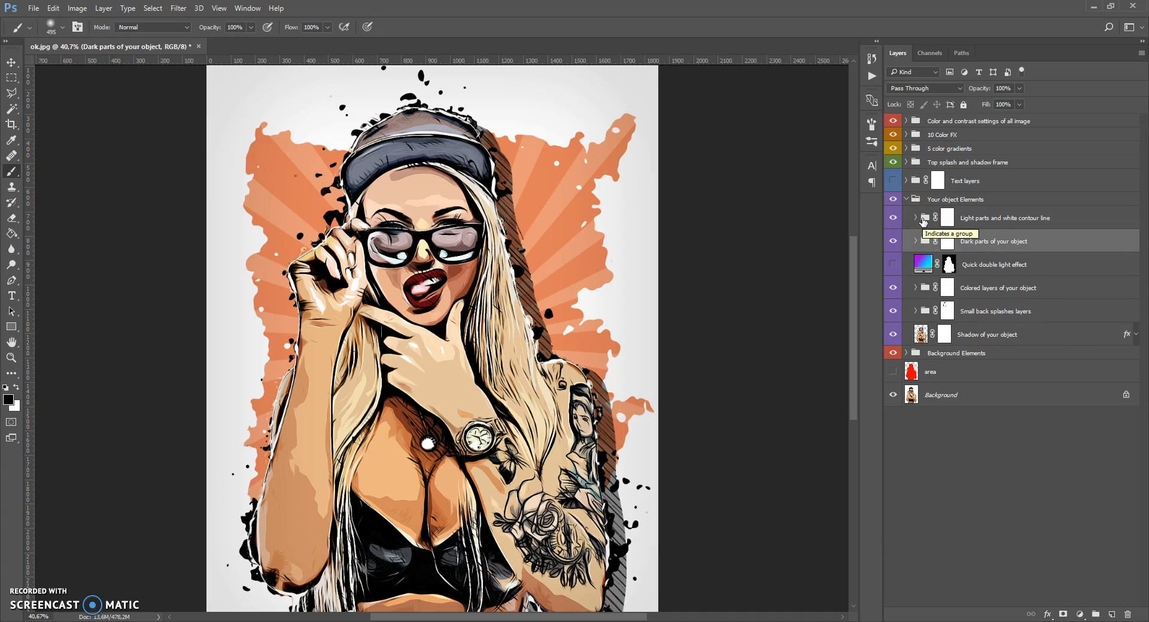
click(923, 220)
click(914, 218)
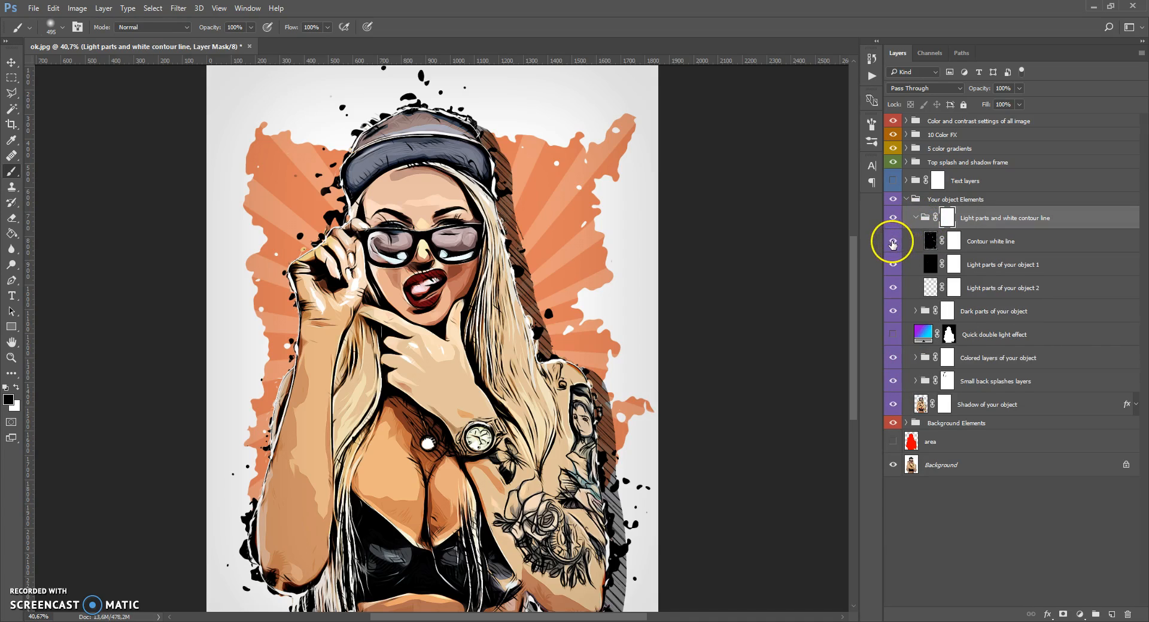
- Toggle the visibility of Contour white line and both Light parts of your object layers to compare their effect on the artwork
click(892, 244)
click(892, 249)
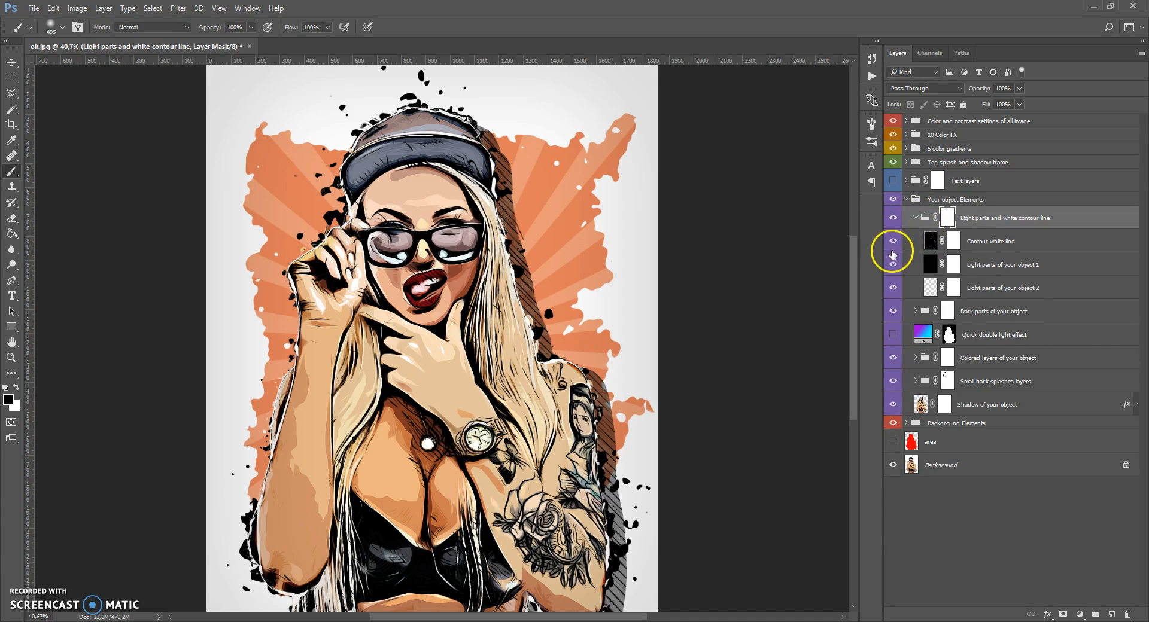
click(890, 263)
click(891, 266)
click(893, 289)
click(893, 289)
click(893, 268)
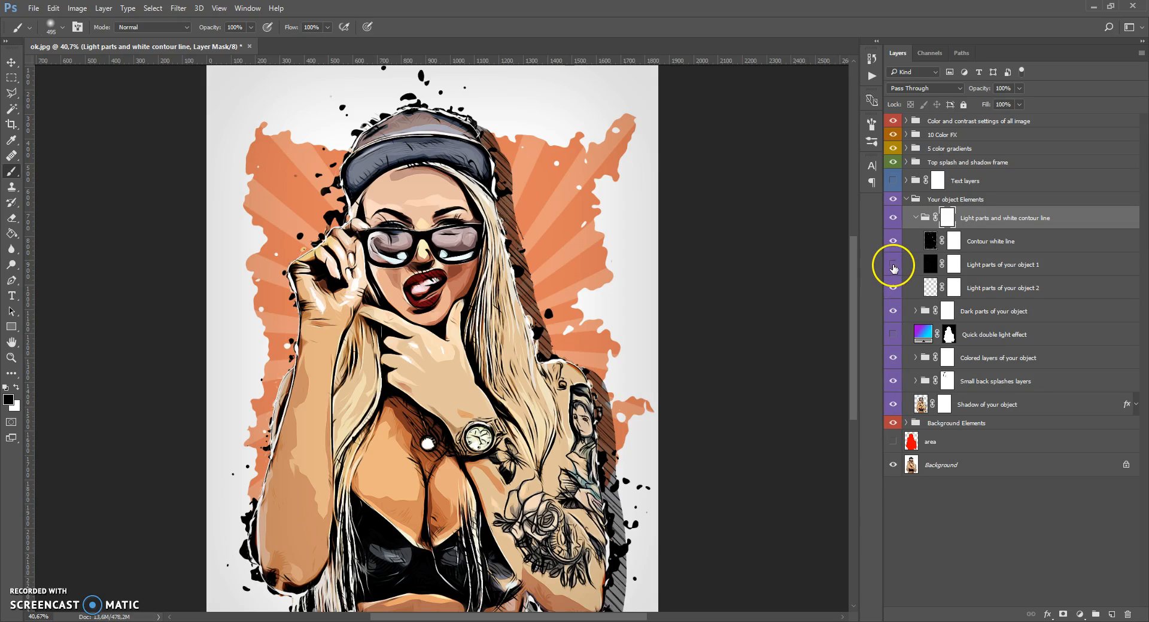
click(895, 287)
- Open the opacity setting of Light parts of your object 2, and collapse the Your object Elements group
click(930, 288)
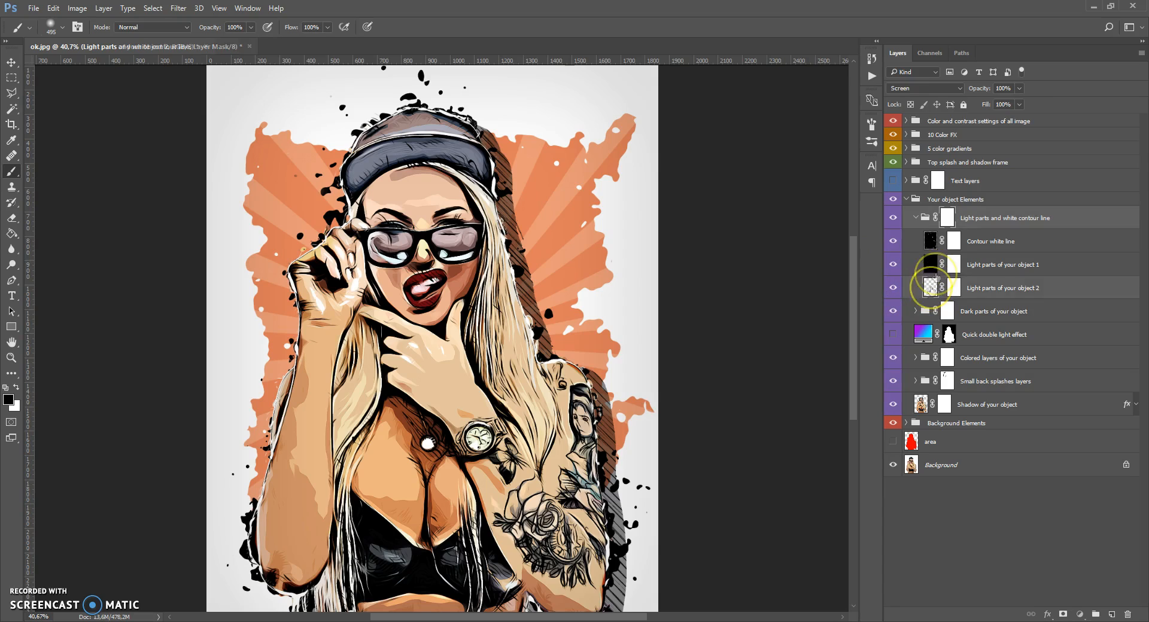
click(1019, 90)
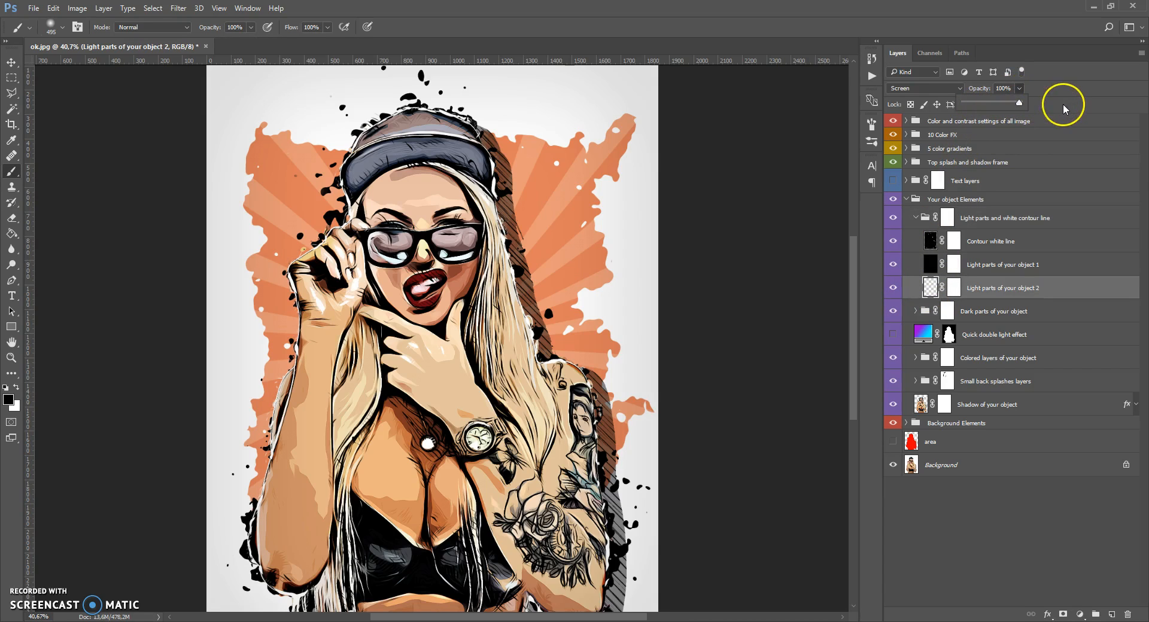
click(910, 214)
click(907, 199)
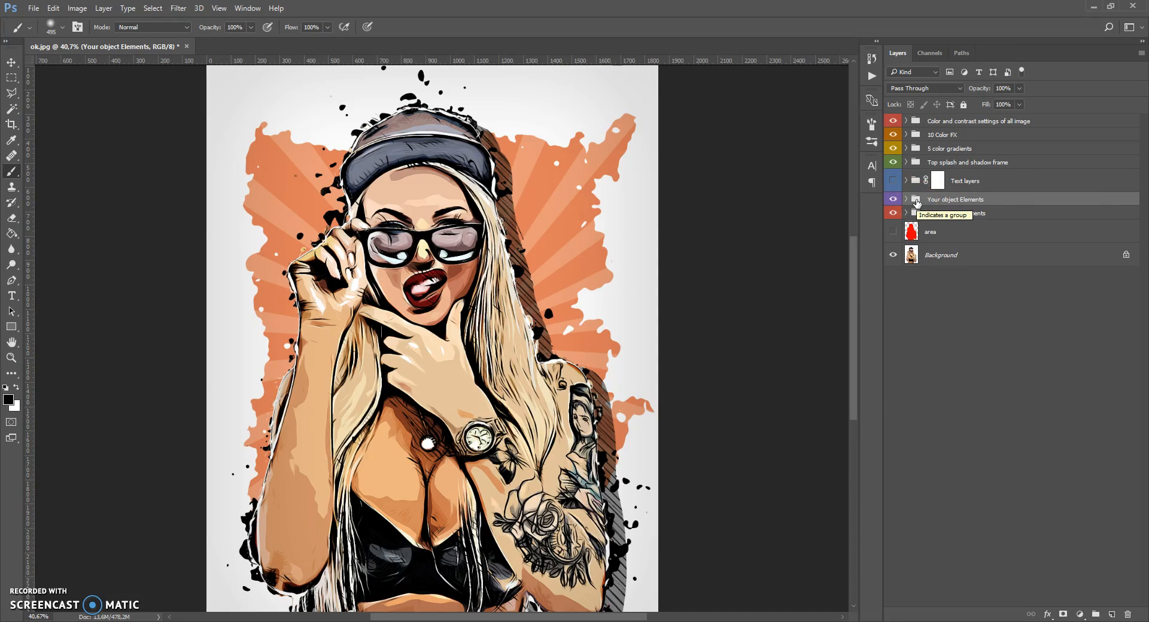
- Show the Text layers group and expand it
click(969, 179)
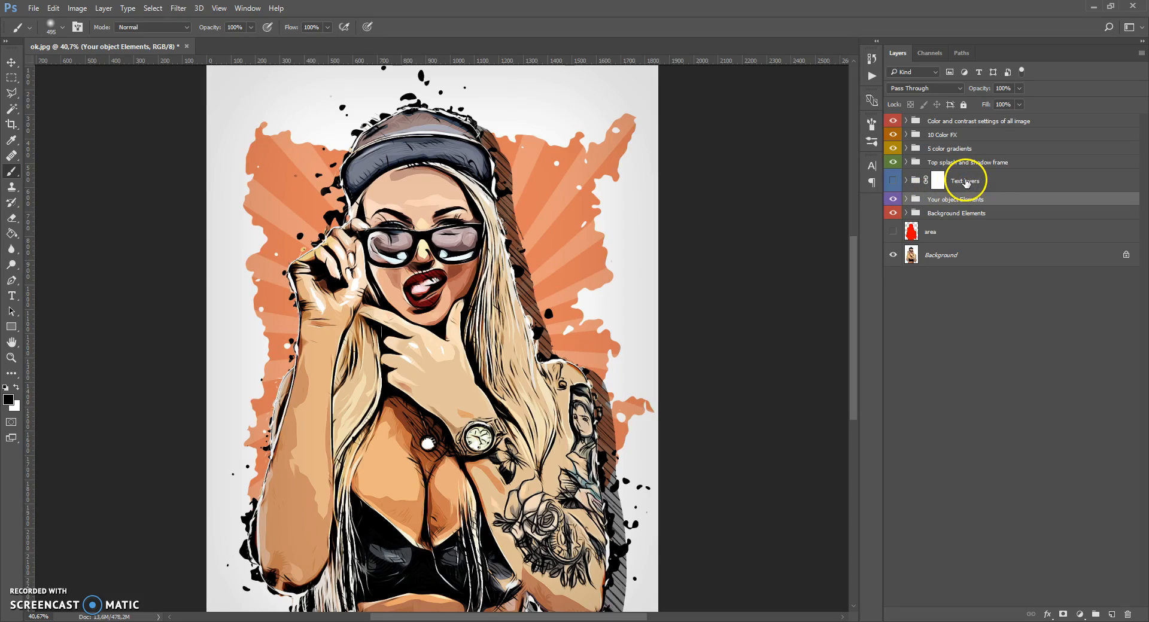
click(894, 182)
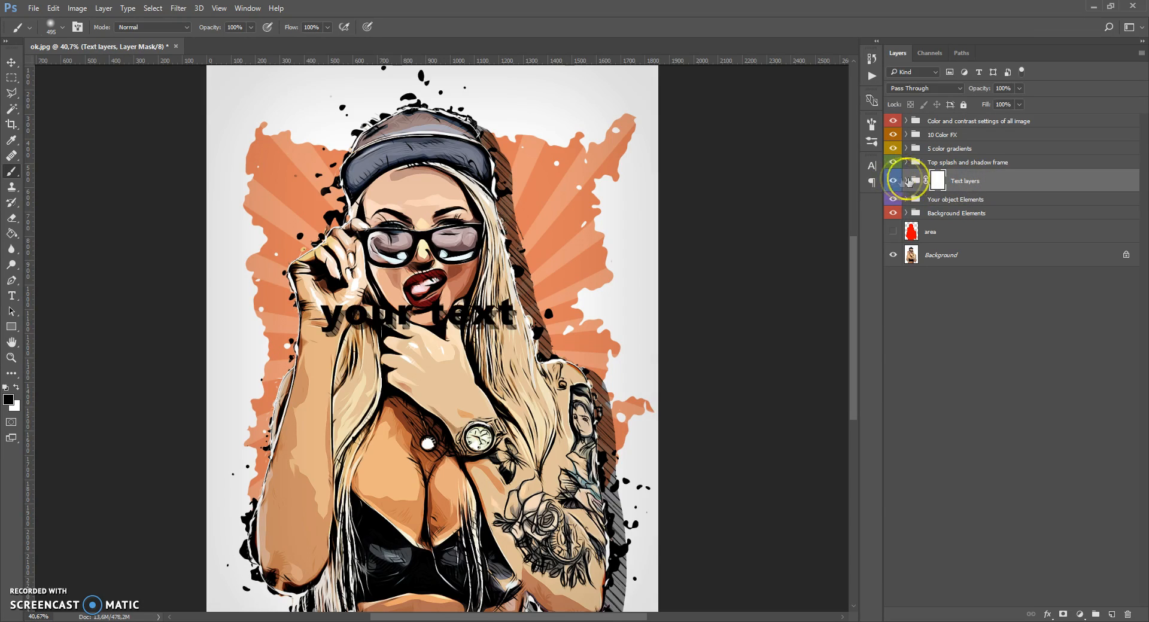
click(906, 181)
- Go through the Your text here and Text Shadow layers, ending with the Your text here layer selected
click(919, 202)
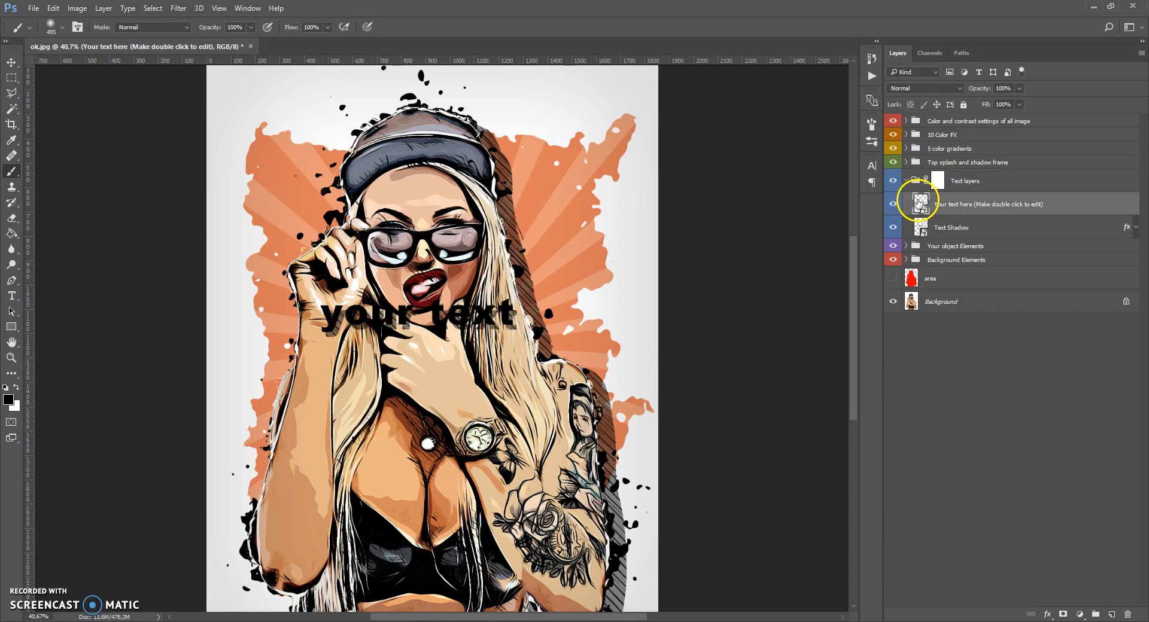
click(925, 226)
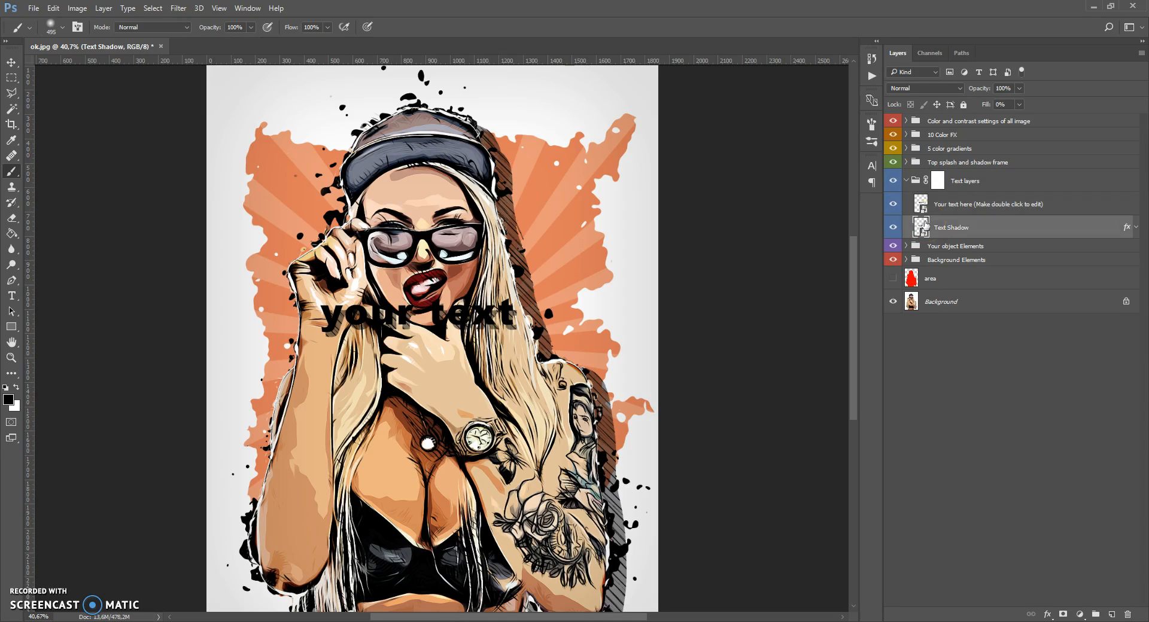
click(939, 207)
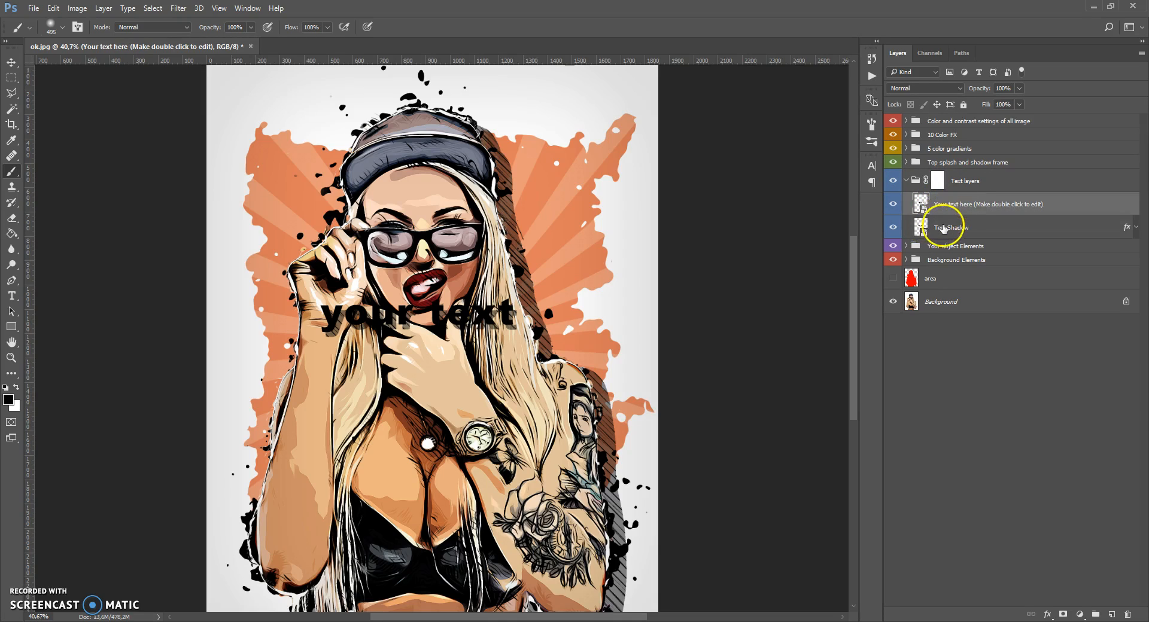
click(942, 229)
click(942, 209)
click(942, 207)
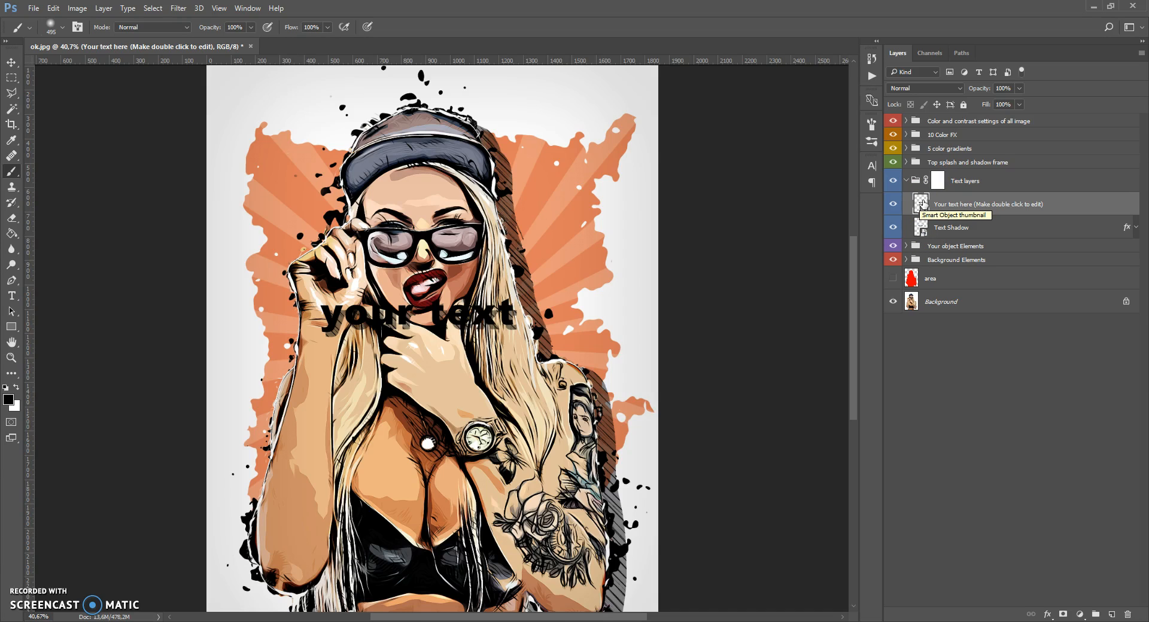
- Open the Your text here smart object and replace its text with "tatoo girl"
double_click(922, 204)
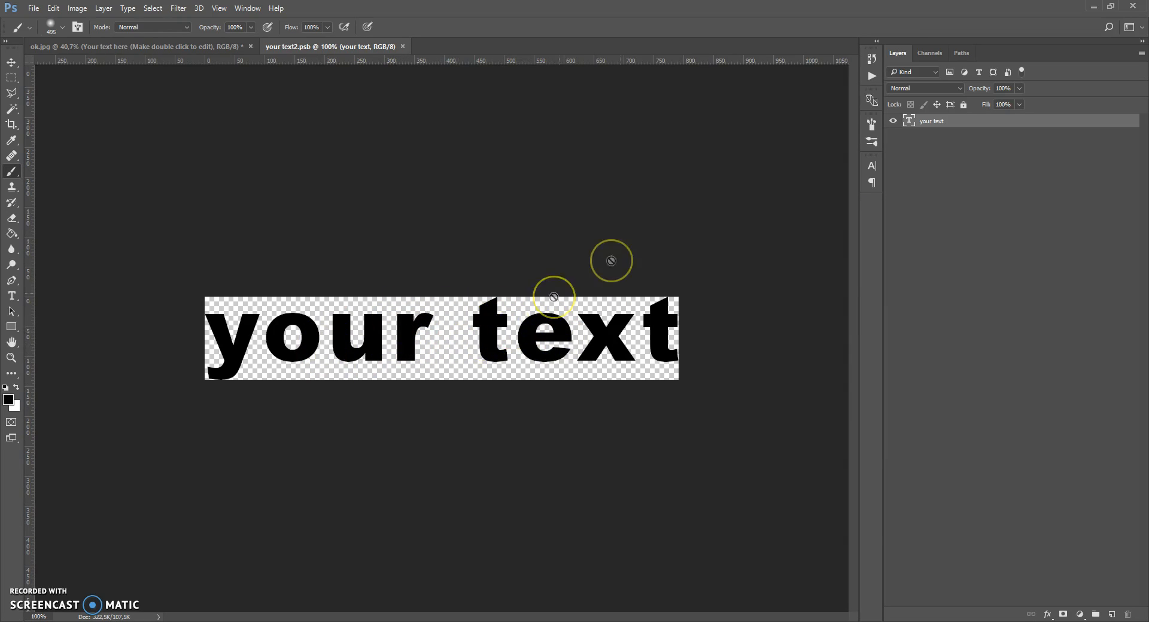
double_click(908, 121)
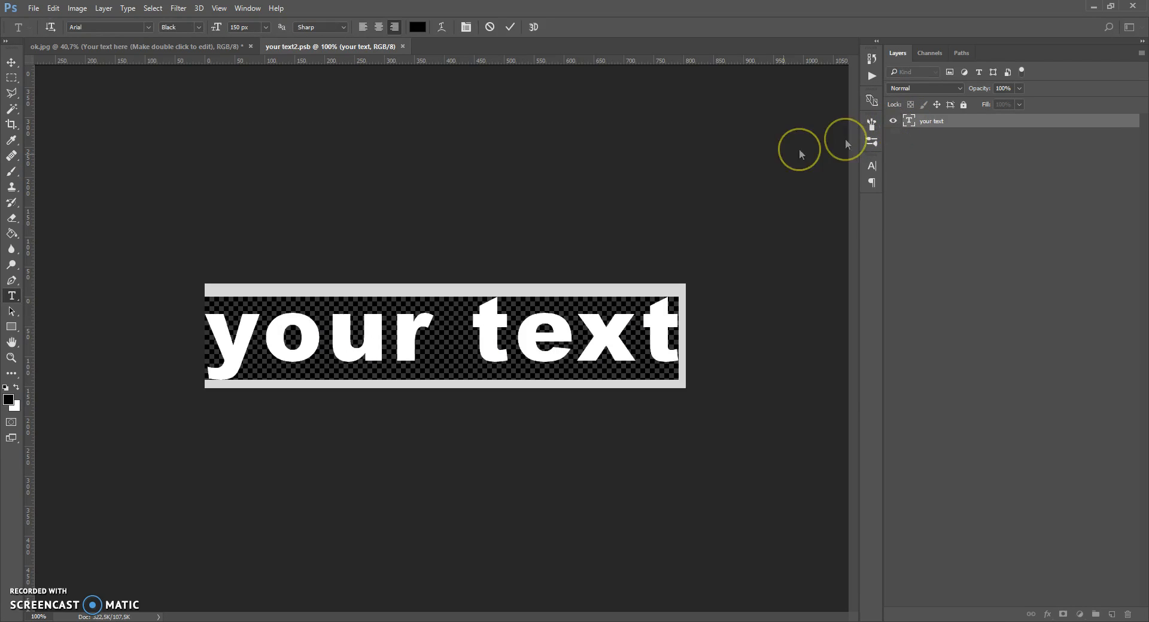
text(tatoo)
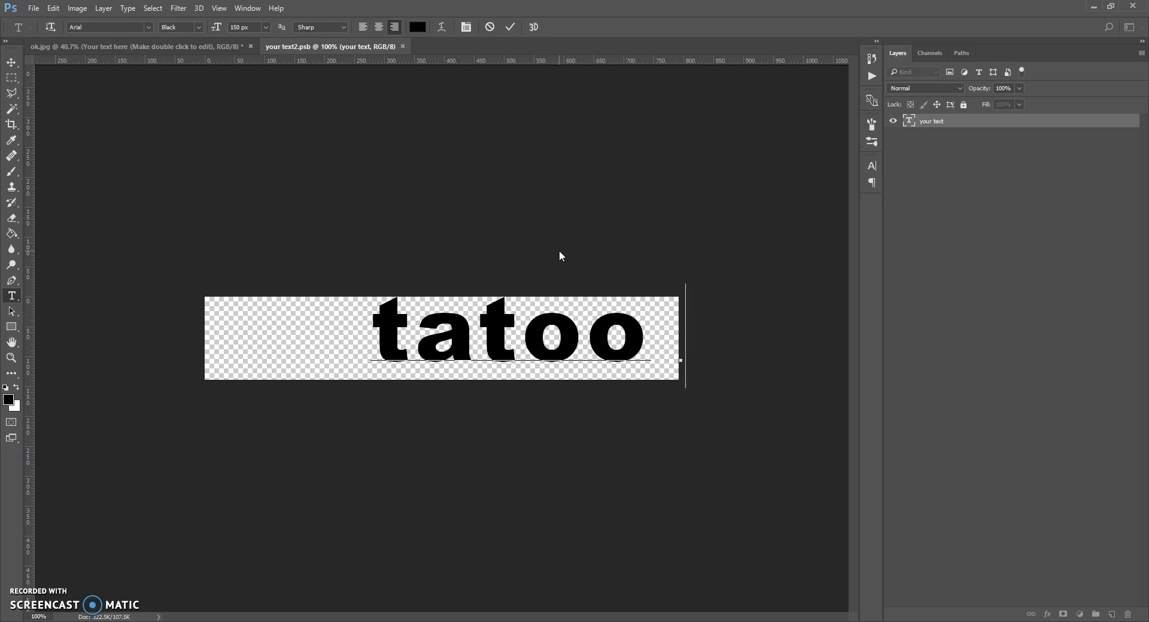
text( girl)
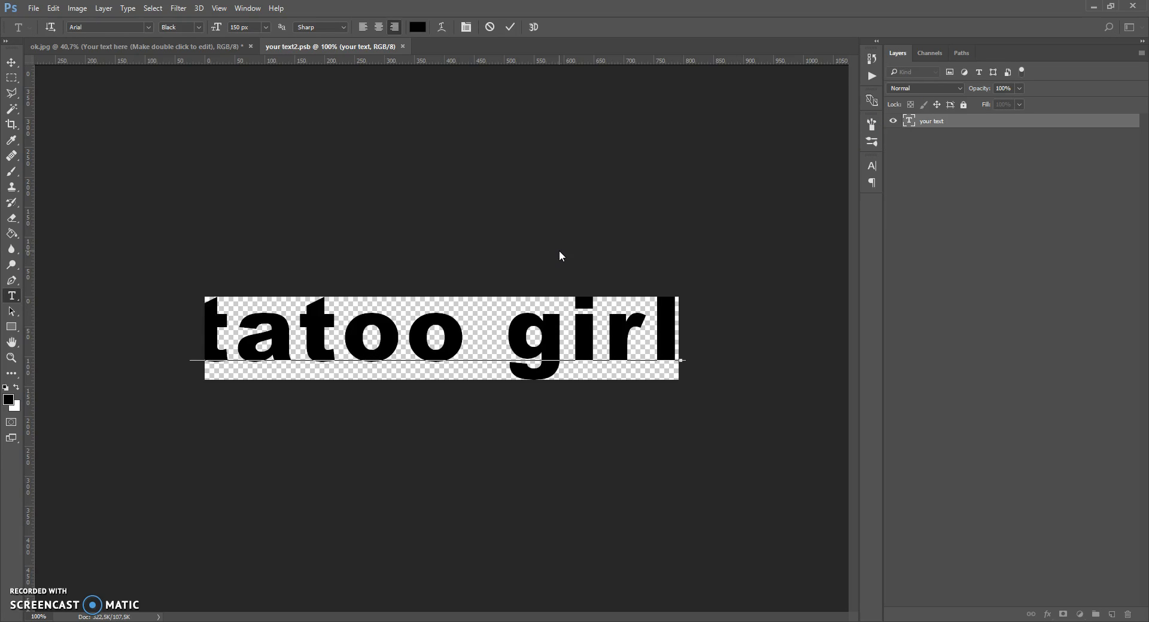
click(11, 62)
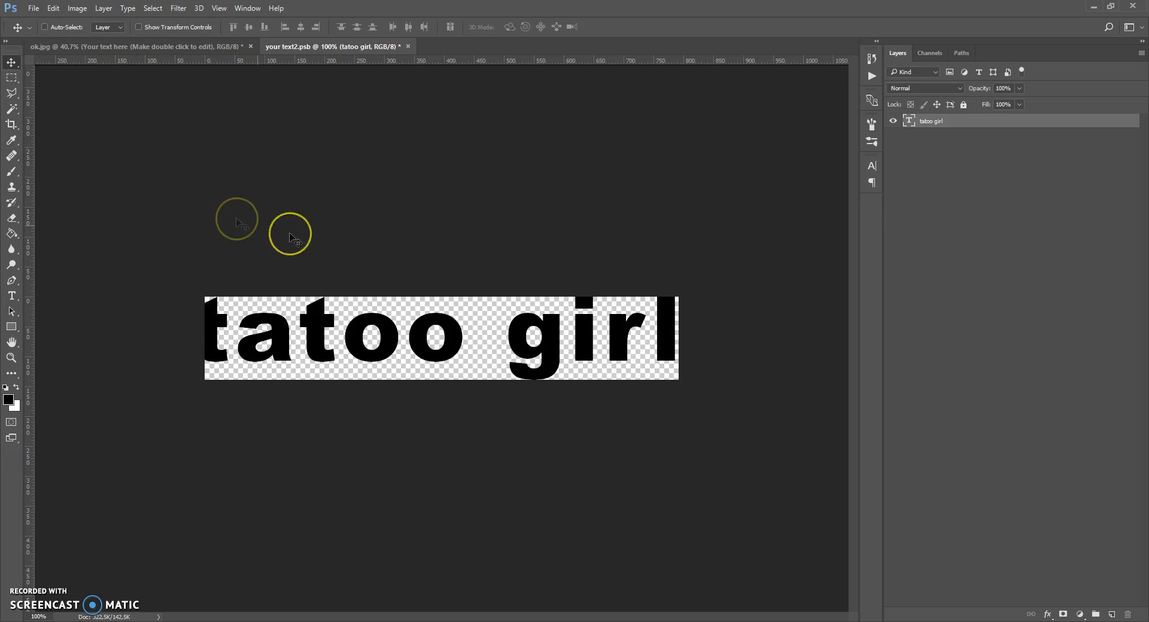
- Extend the smart object's canvas well beyond the text on all sides with the Crop tool, and shift the text slightly left
scroll(443, 309, down, 2)
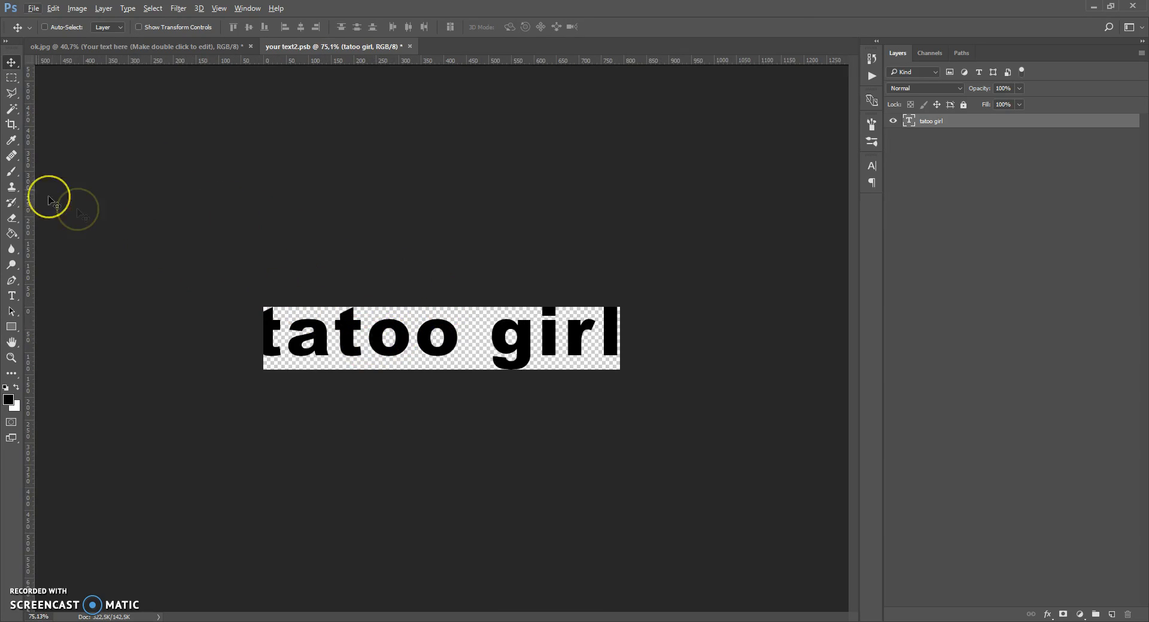
right_click(10, 125)
click(50, 127)
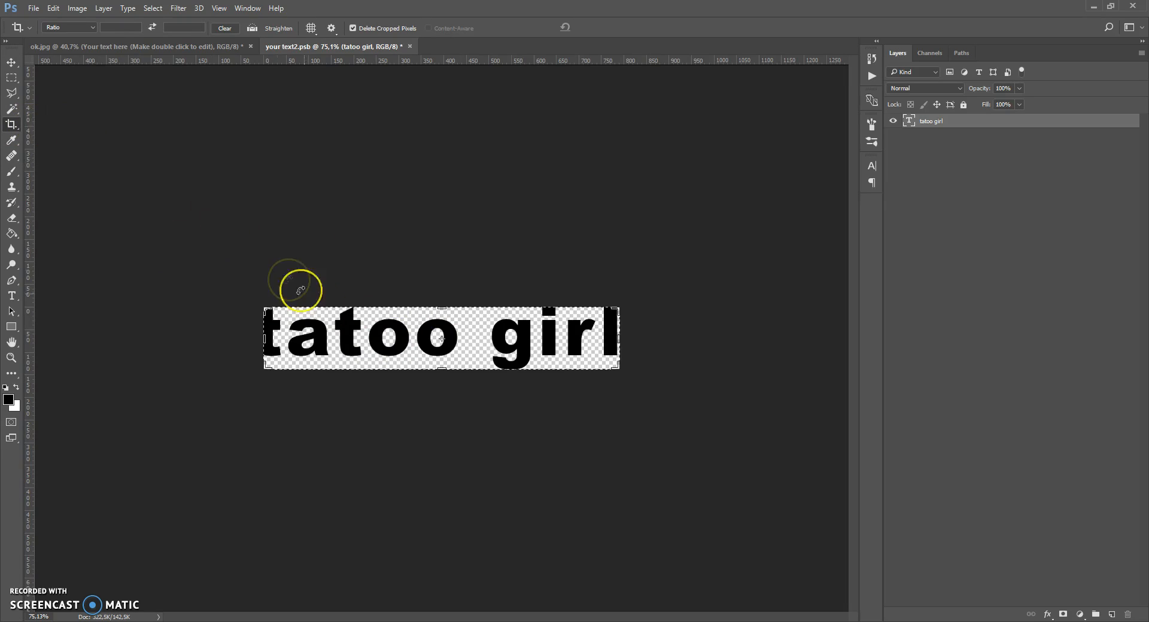
drag(616, 309, 636, 232)
drag(244, 454, 167, 520)
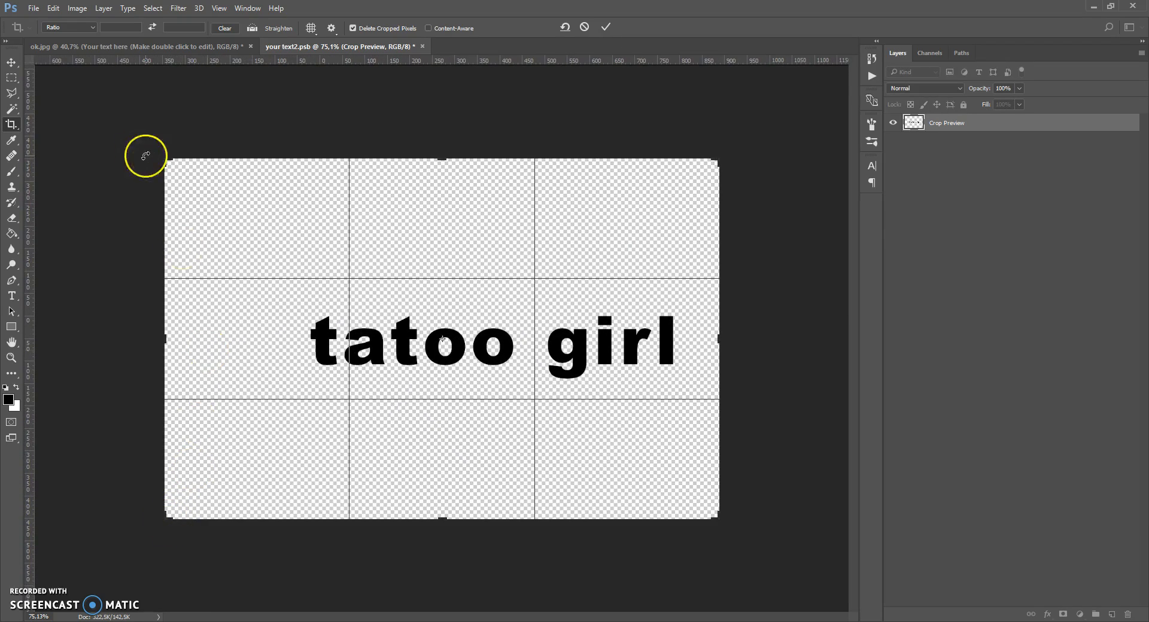
click(10, 61)
click(511, 241)
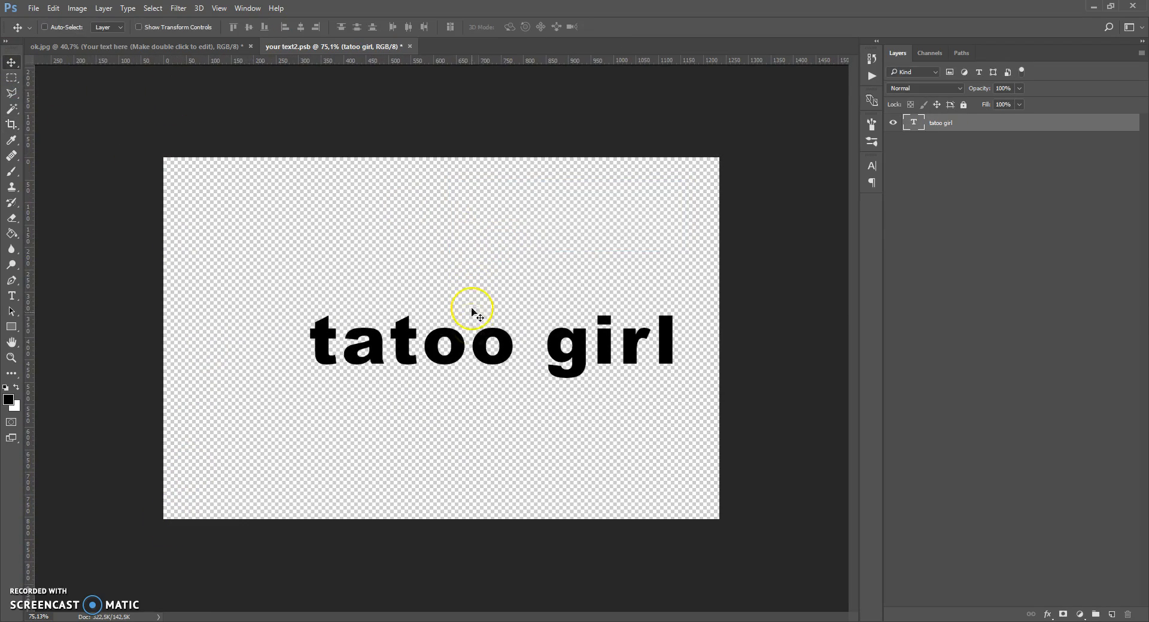
drag(484, 346, 460, 345)
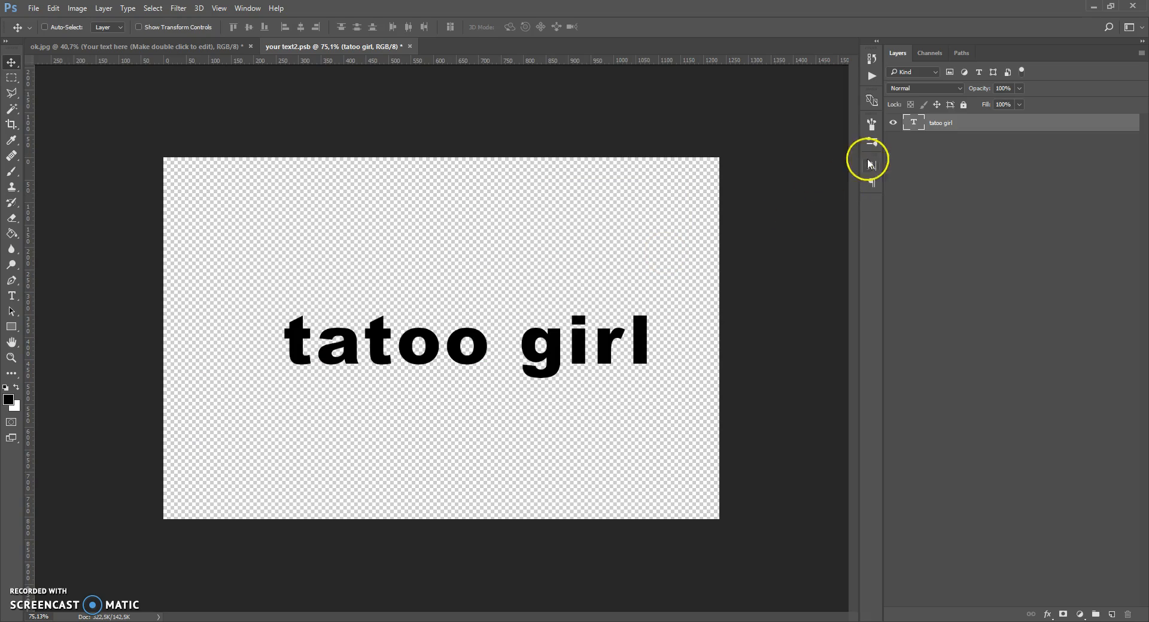
- Set the font of the word "girl" to Ampera and of the word "tatoo" to Code Bold
double_click(913, 122)
drag(531, 341, 672, 339)
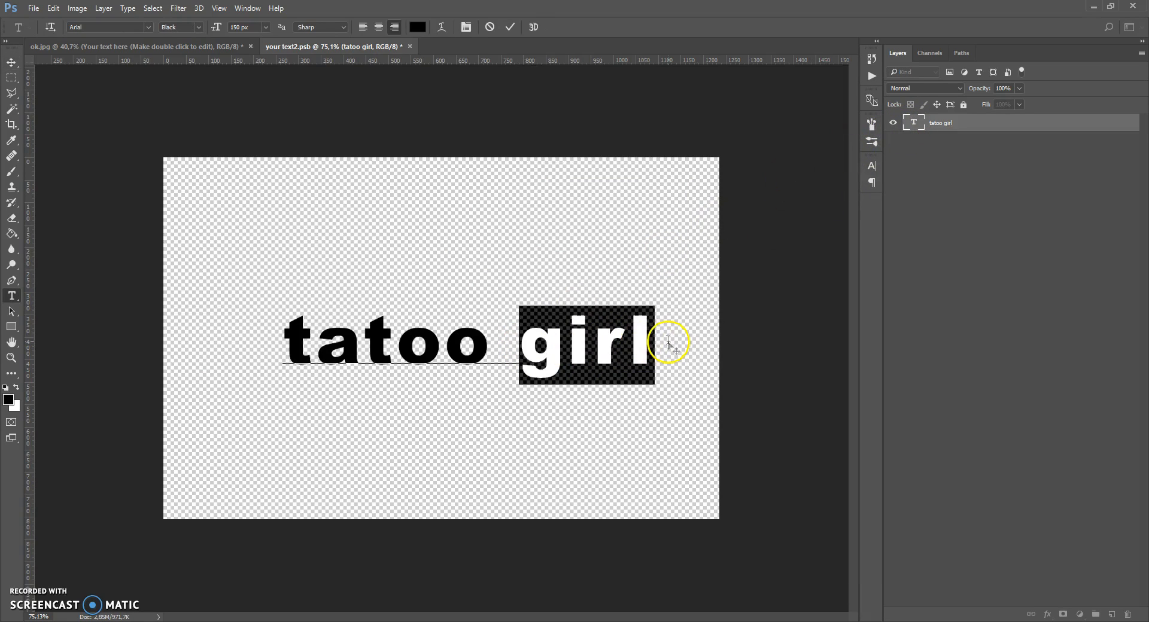
click(147, 28)
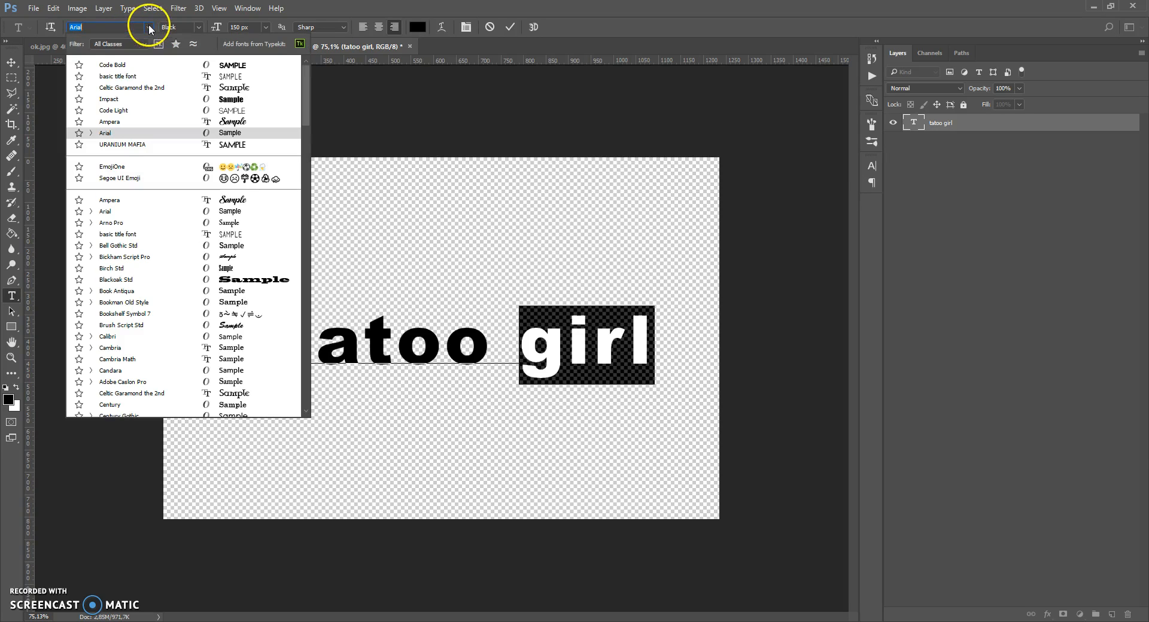
click(157, 124)
drag(518, 340, 294, 332)
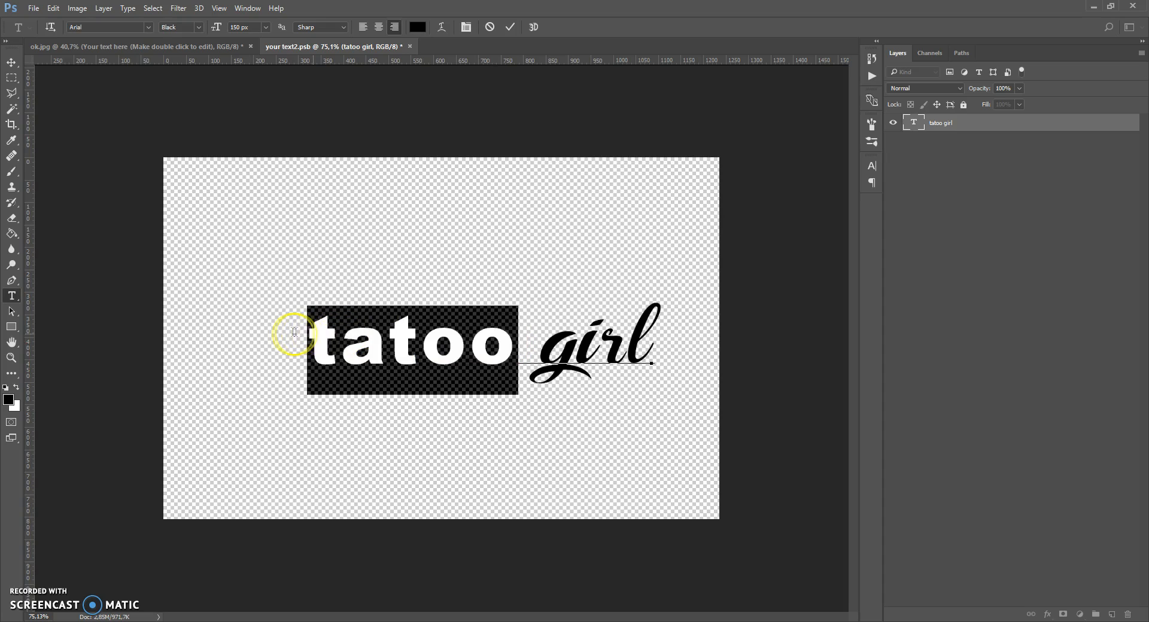
click(148, 27)
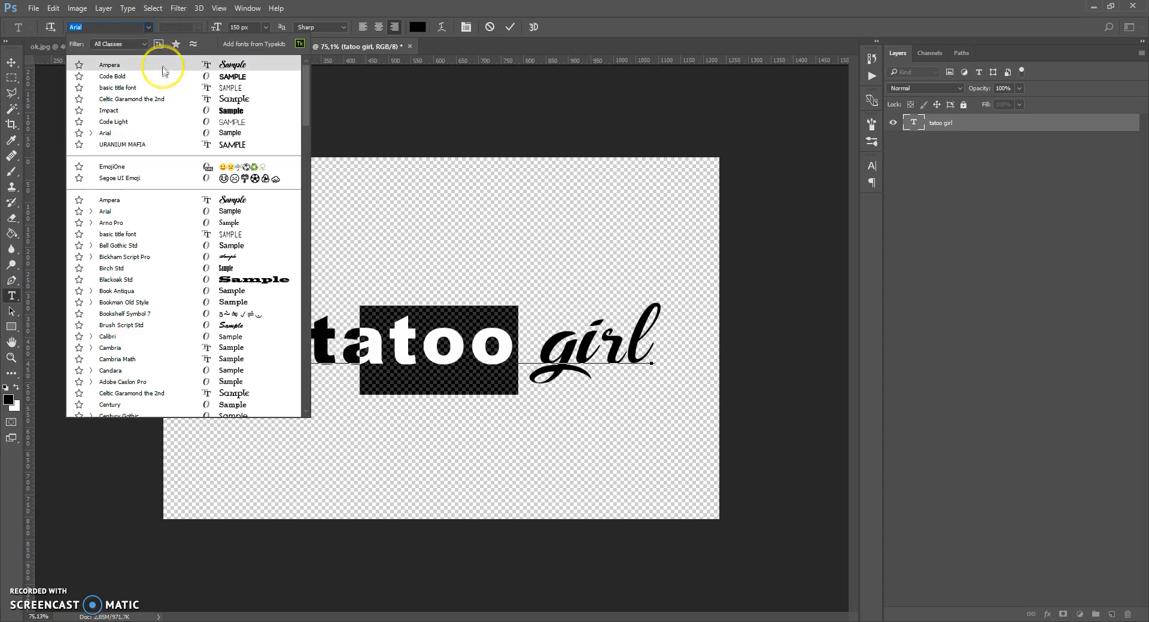
click(165, 82)
- Break the text so "girl" sits on a second line, and enlarge the word "tatoo" to 181 px
click(493, 344)
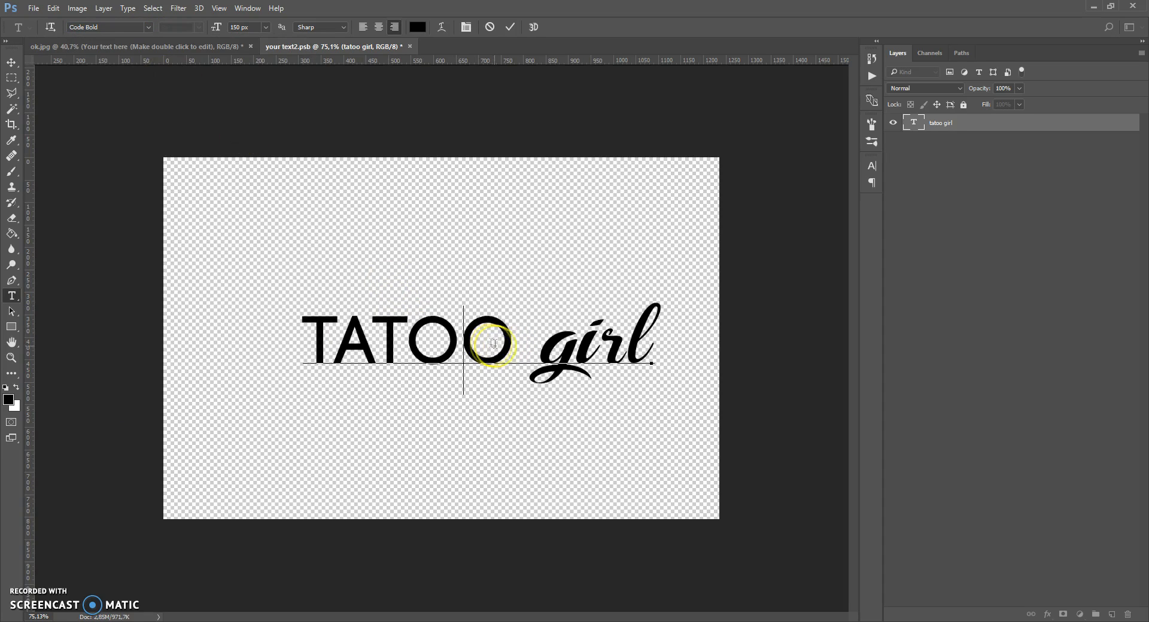
key(BackSpace)
key(Return)
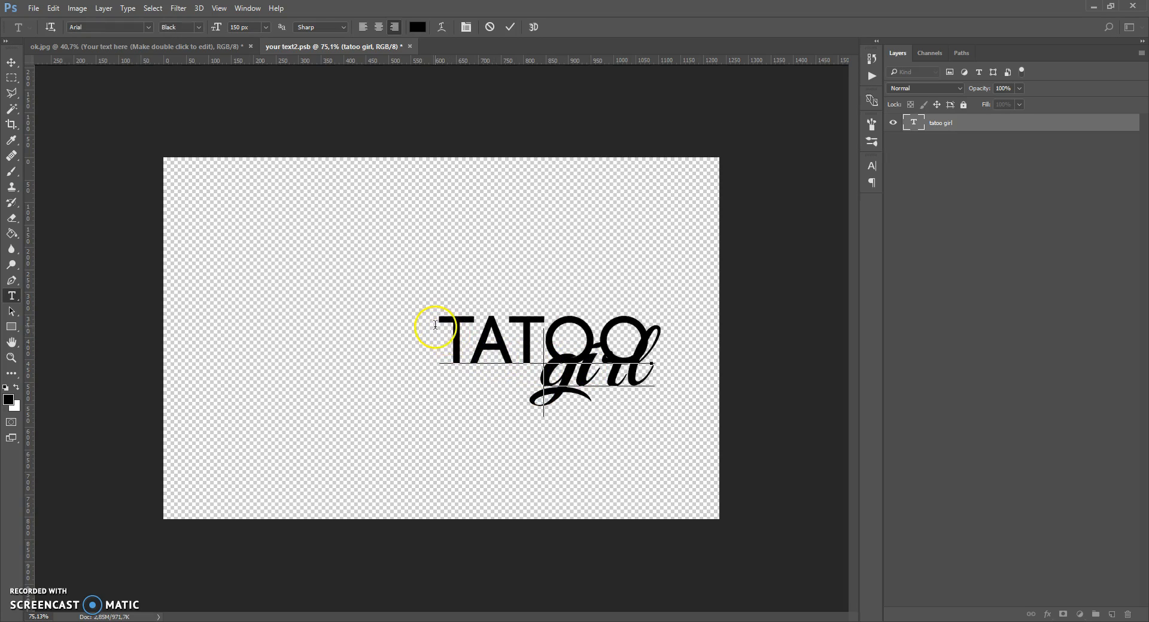
drag(435, 325, 602, 321)
scroll(252, 29, up, 20)
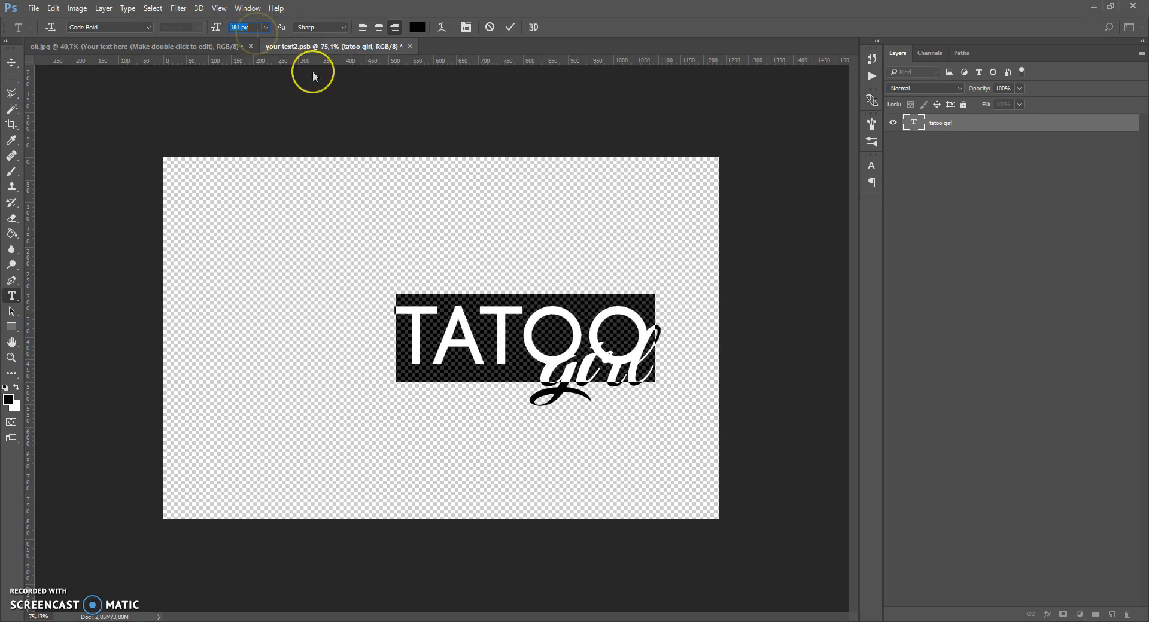
- Set the leading of the whole two-line text to 99.65 px
click(397, 320)
key(ctrl+a)
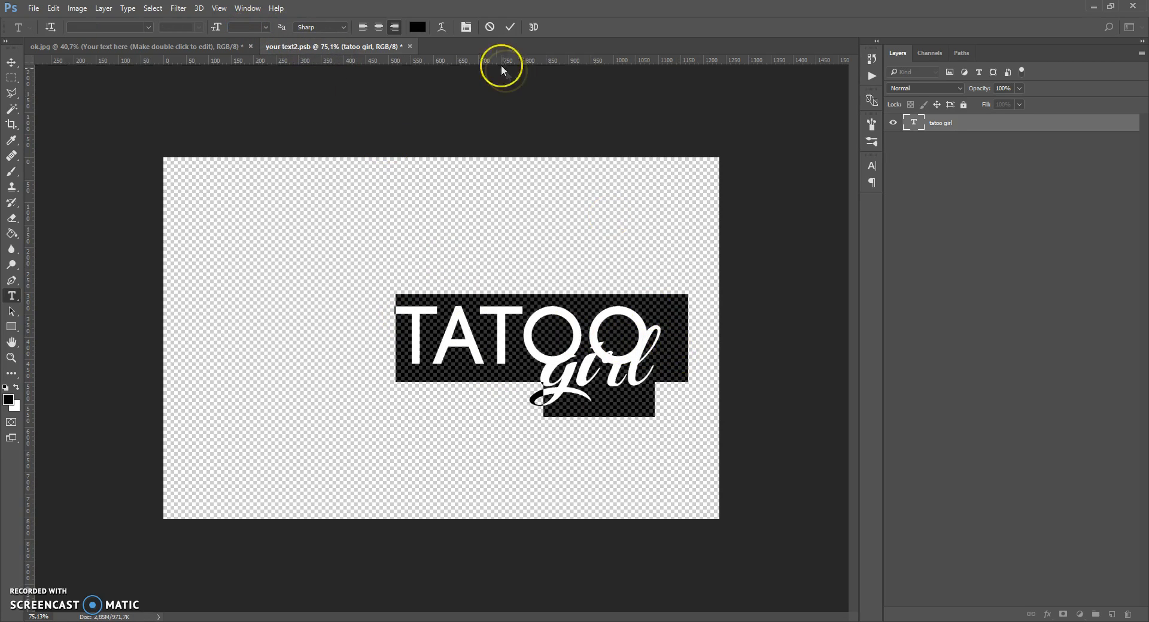
click(467, 28)
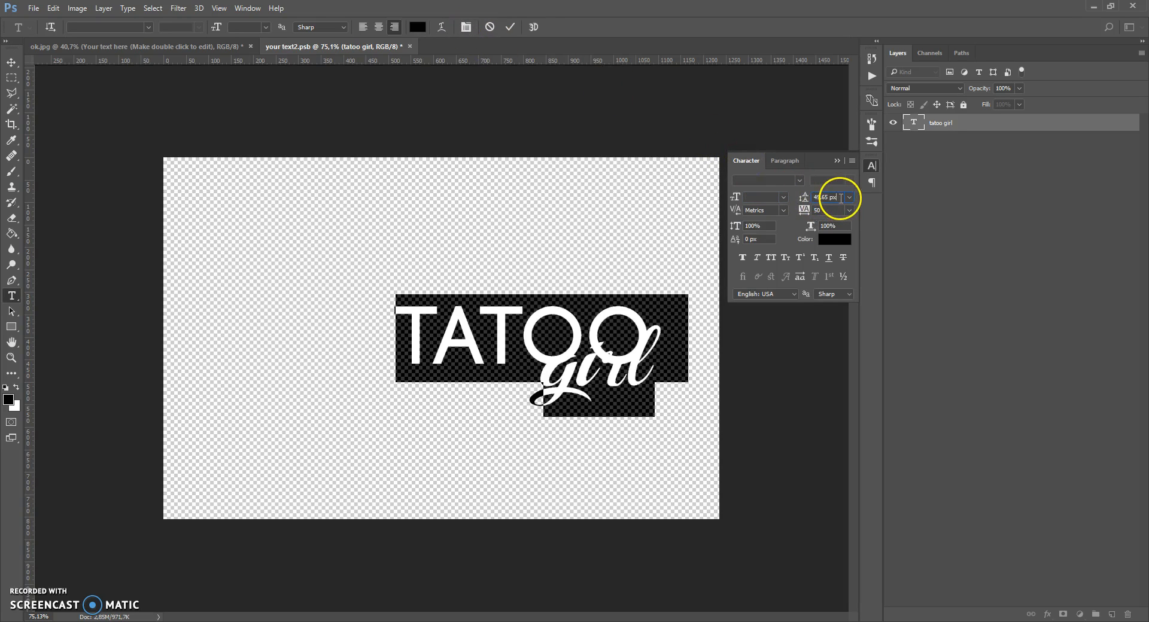
scroll(841, 197, up, 10)
scroll(840, 198, up, 20)
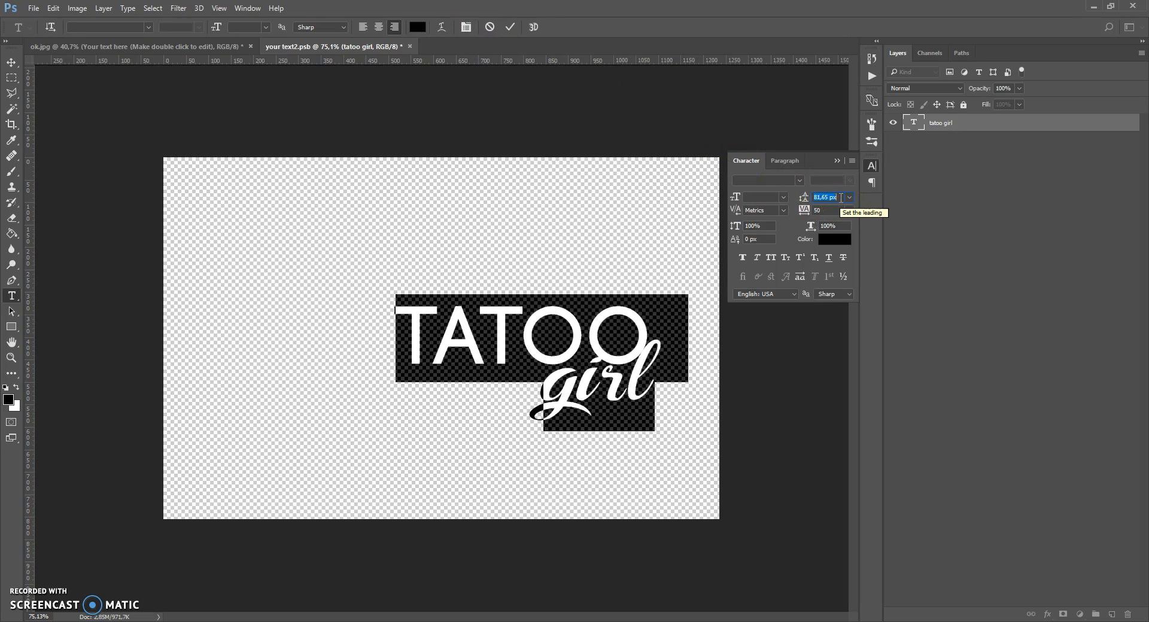
scroll(841, 197, down, 3)
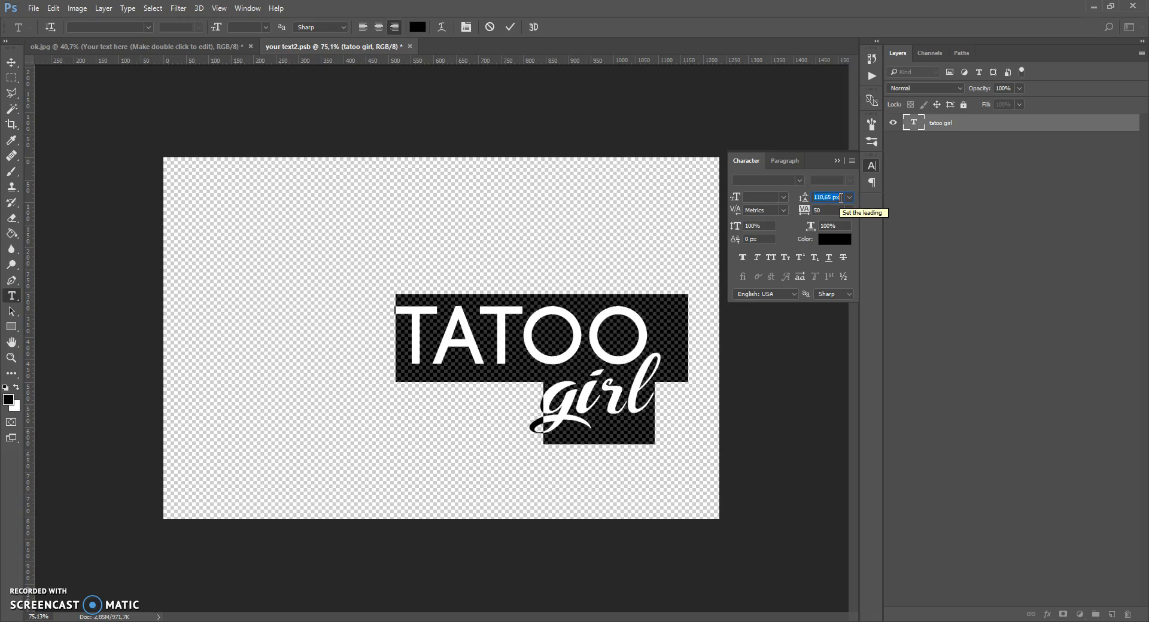
scroll(841, 198, down, 1)
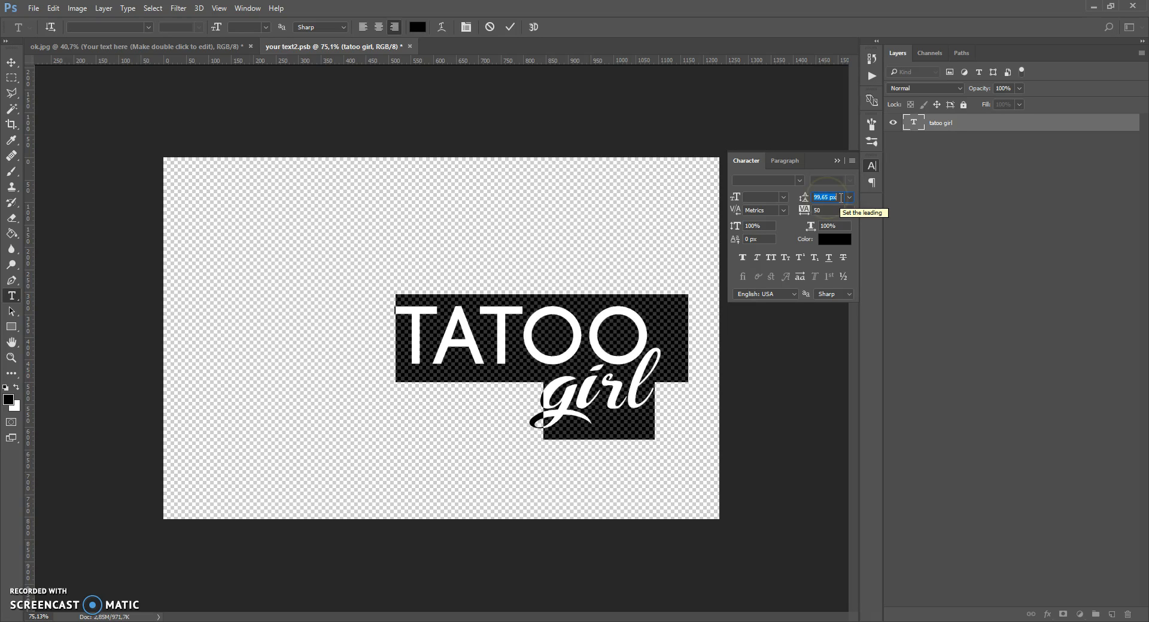
- Centre the text on the canvas and scale it to about 152%, and save and close the smart object
click(12, 61)
drag(545, 322, 466, 312)
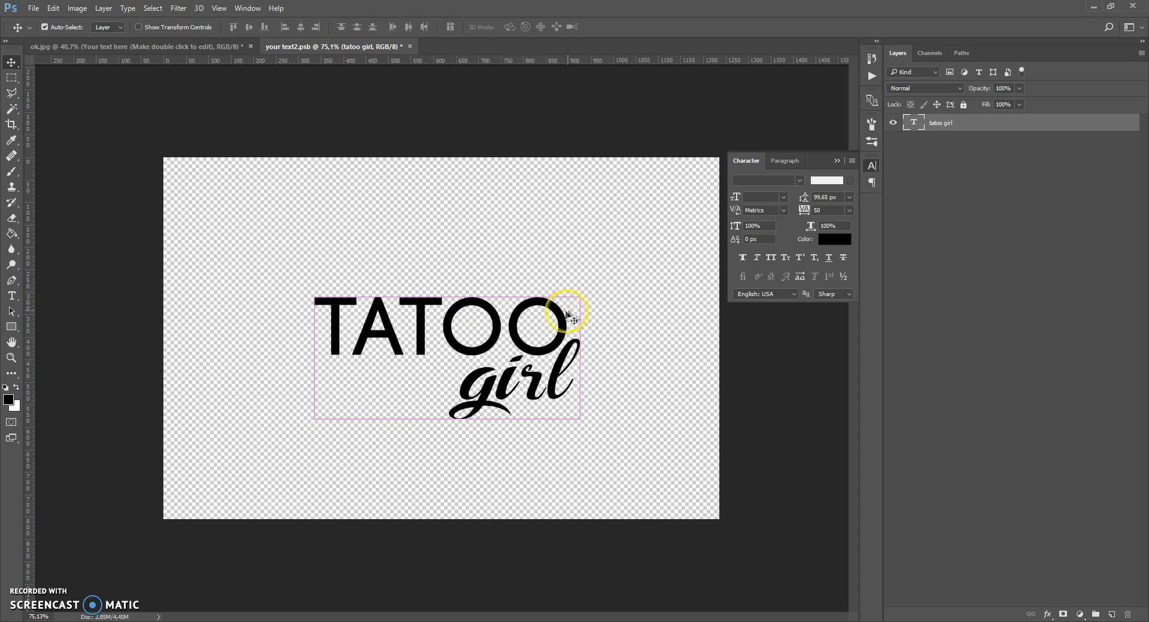
key(ctrl+t)
drag(580, 298, 642, 237)
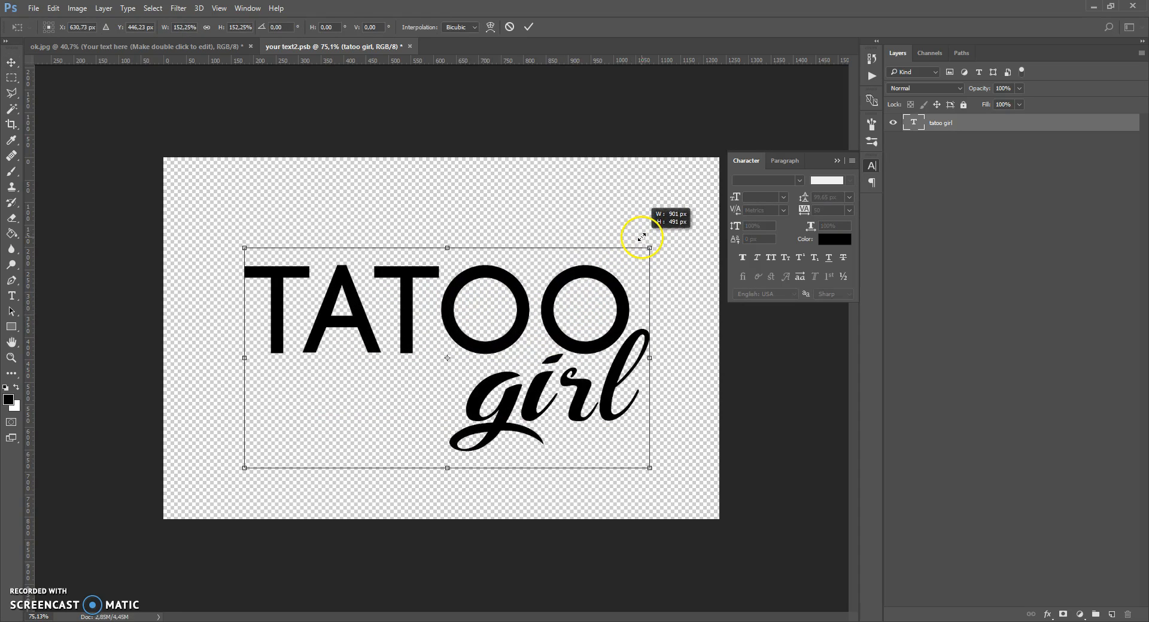
key(Return)
drag(523, 285, 516, 280)
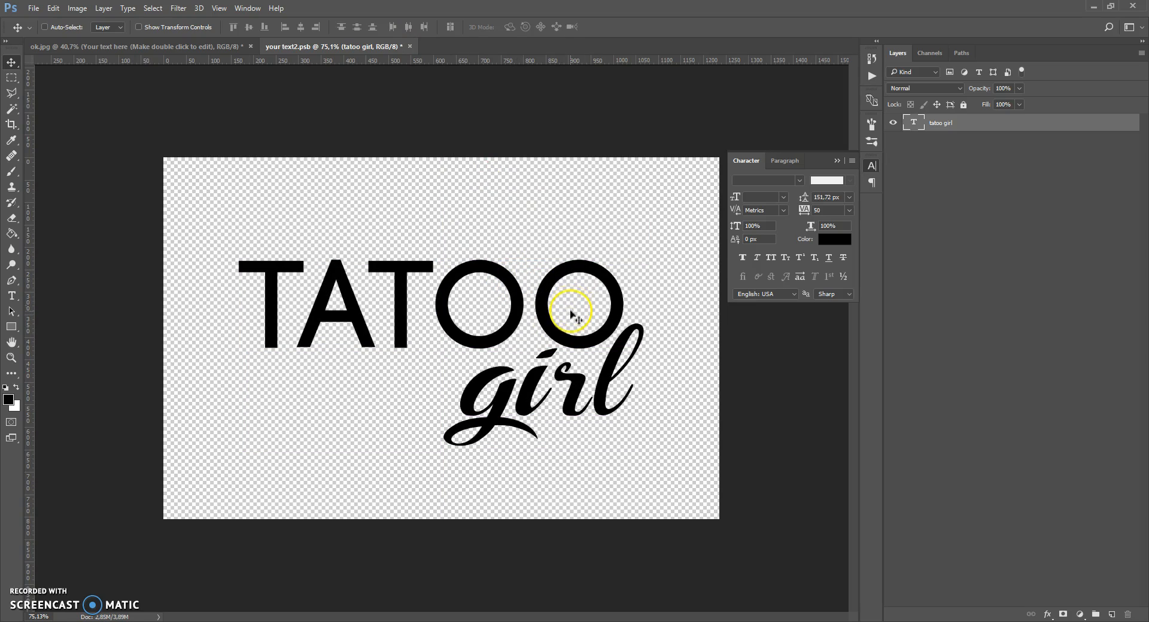
click(411, 47)
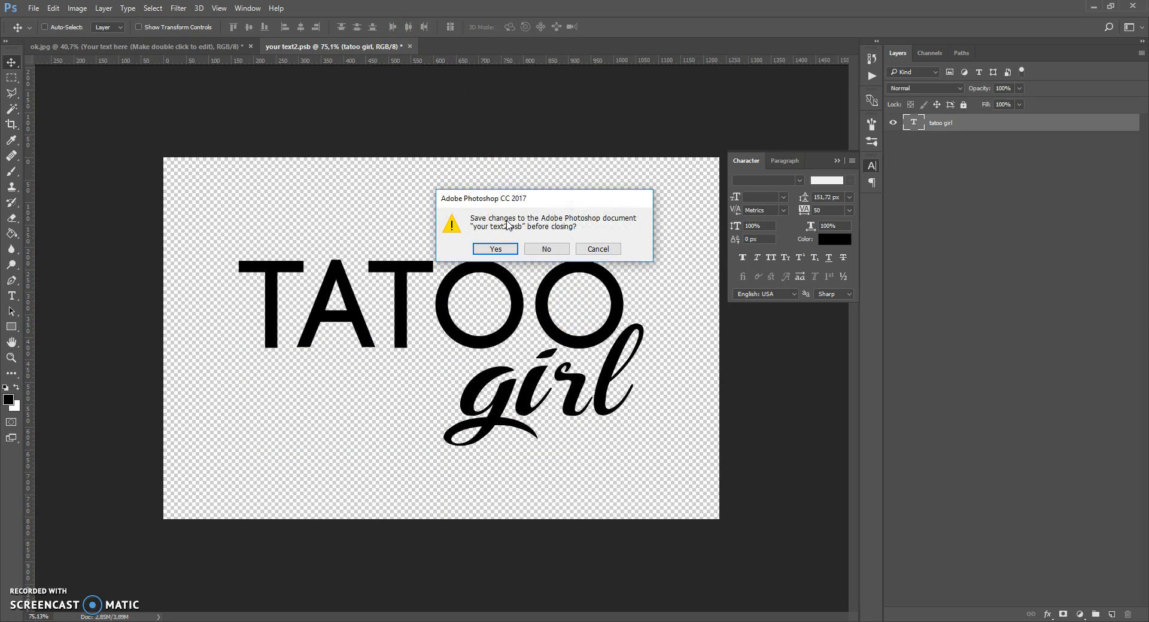
click(495, 249)
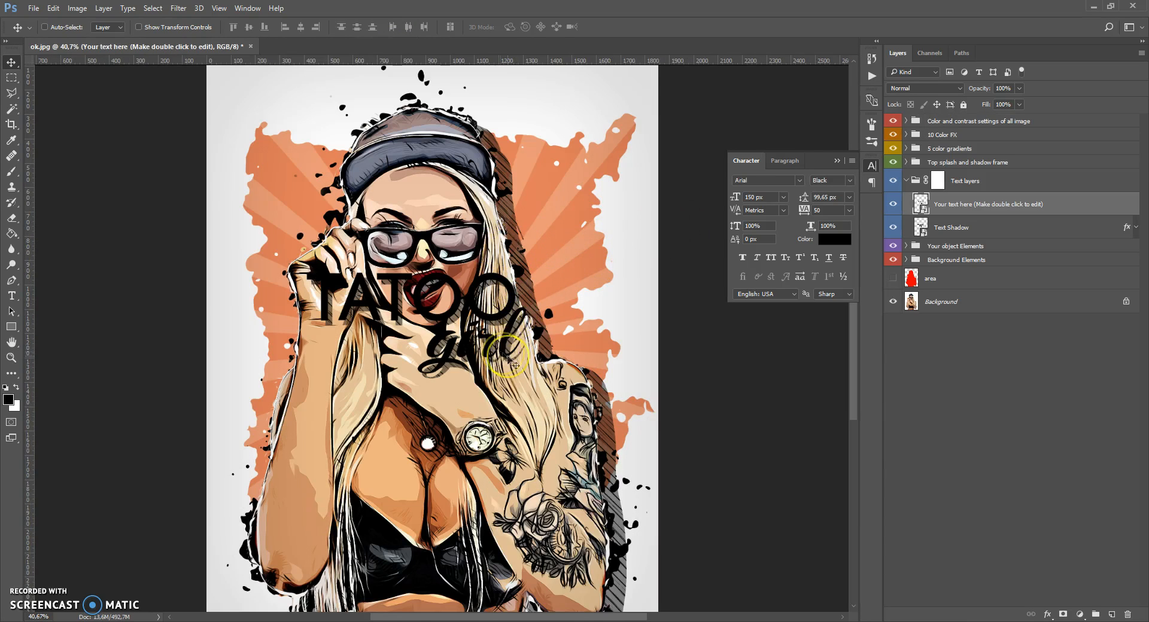
- Move the Text layers group beside the woman's face over the orange background, scaled to about 64% and rotated about -3.4°
click(914, 182)
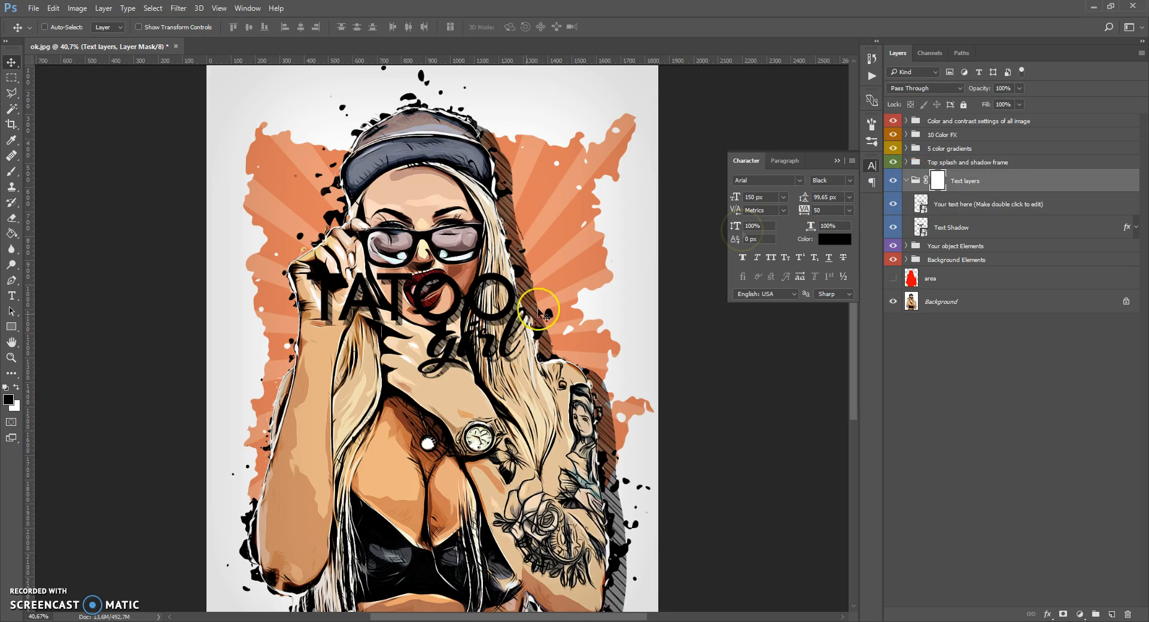
drag(458, 304, 579, 286)
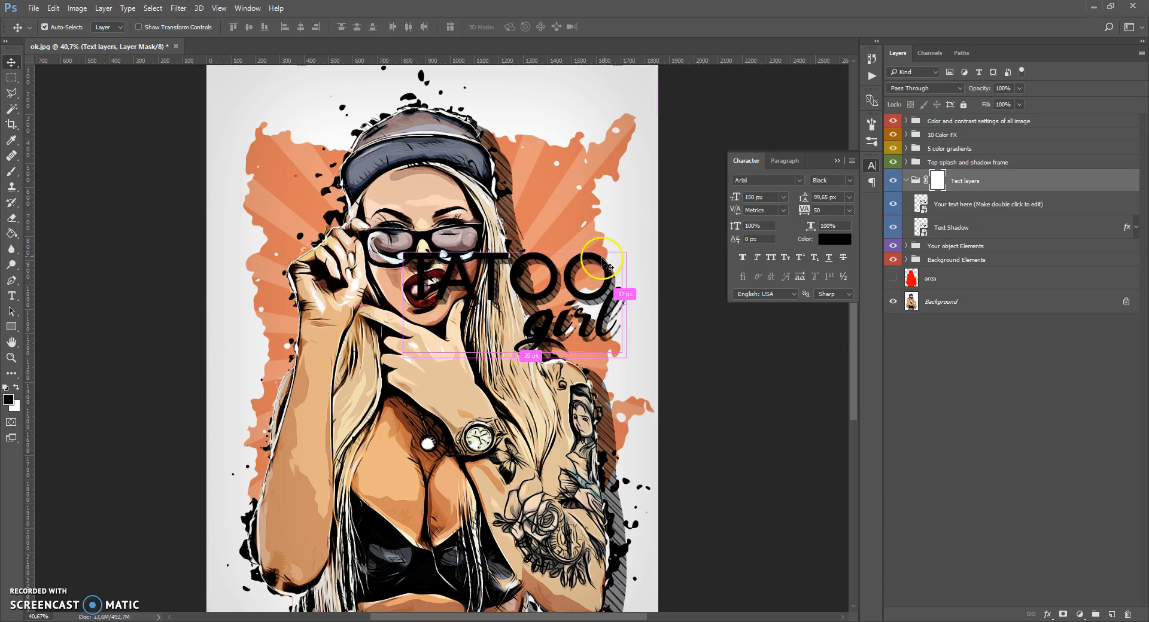
click(53, 8)
click(91, 251)
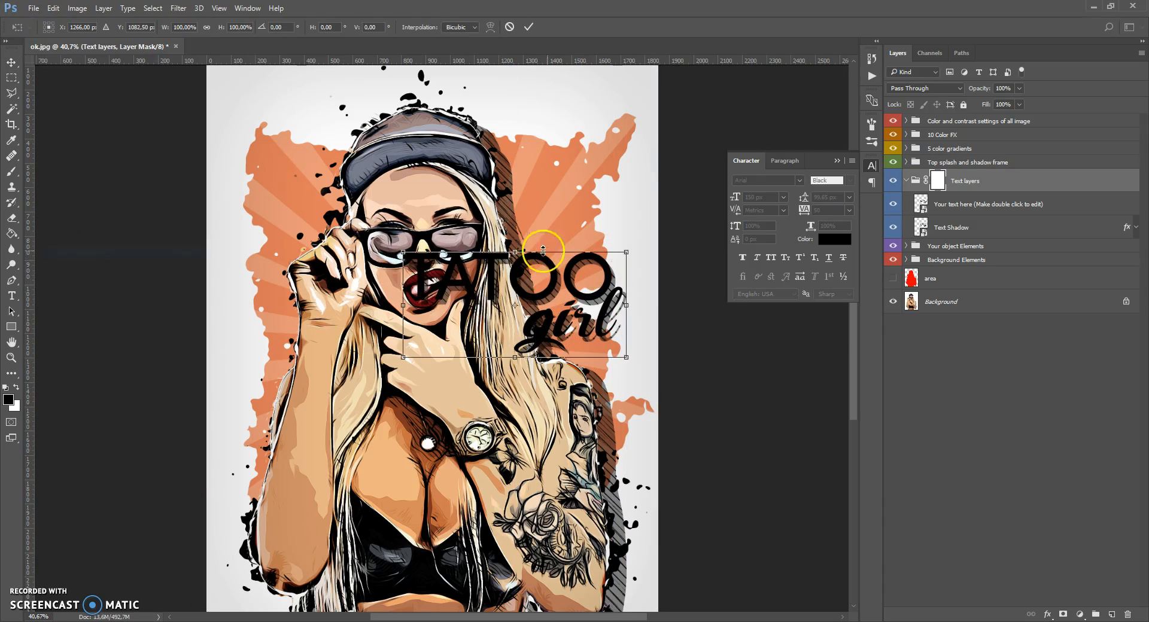
drag(627, 249, 610, 225)
drag(563, 286, 606, 256)
mouse_move(638, 221)
mouse_down()
mouse_move(622, 232)
mouse_move(636, 241)
mouse_up()
drag(594, 209, 648, 199)
drag(513, 271, 510, 275)
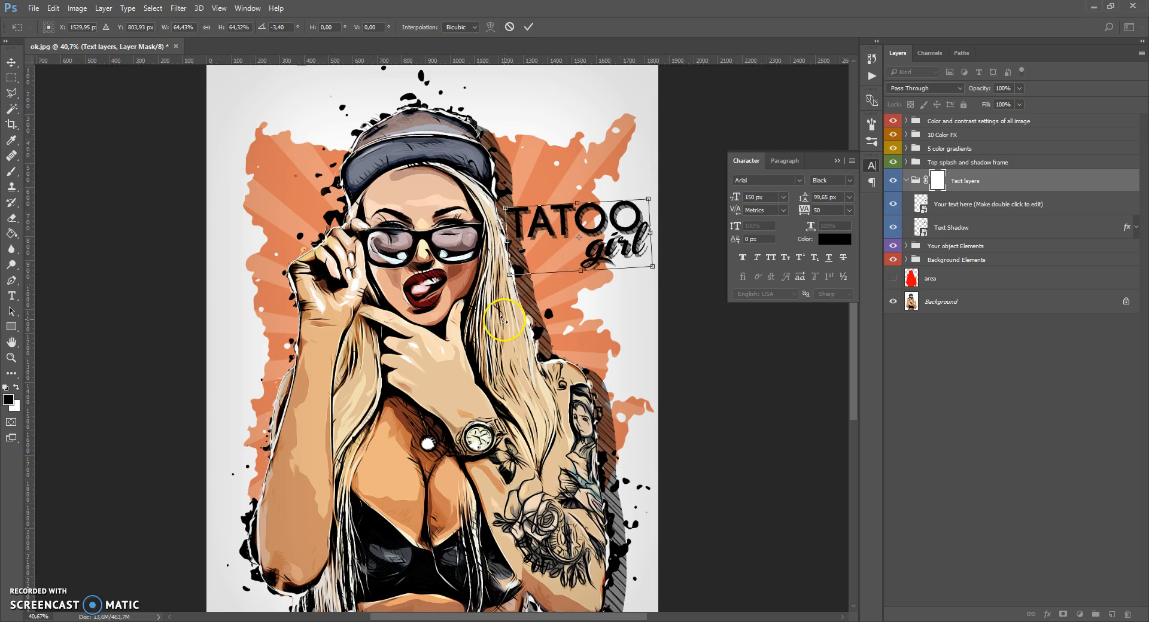
click(529, 27)
scroll(518, 213, down, 3)
key(ctrl+0)
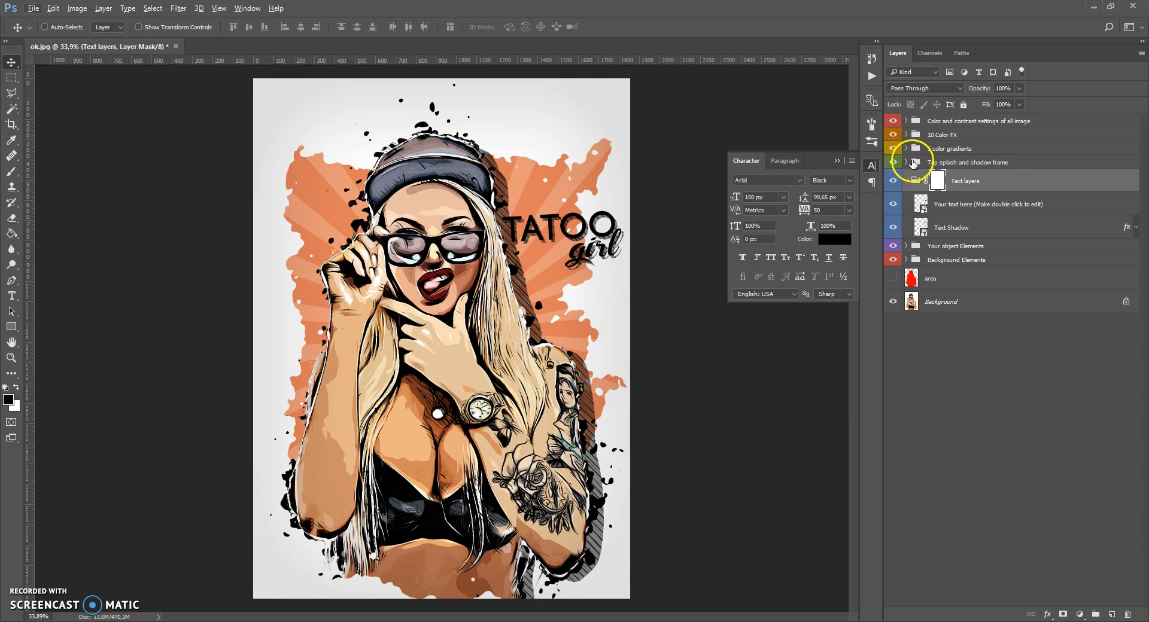
- Collapse the character settings, expand the Top splash and shadow frame group and select its Top splash layer
click(914, 163)
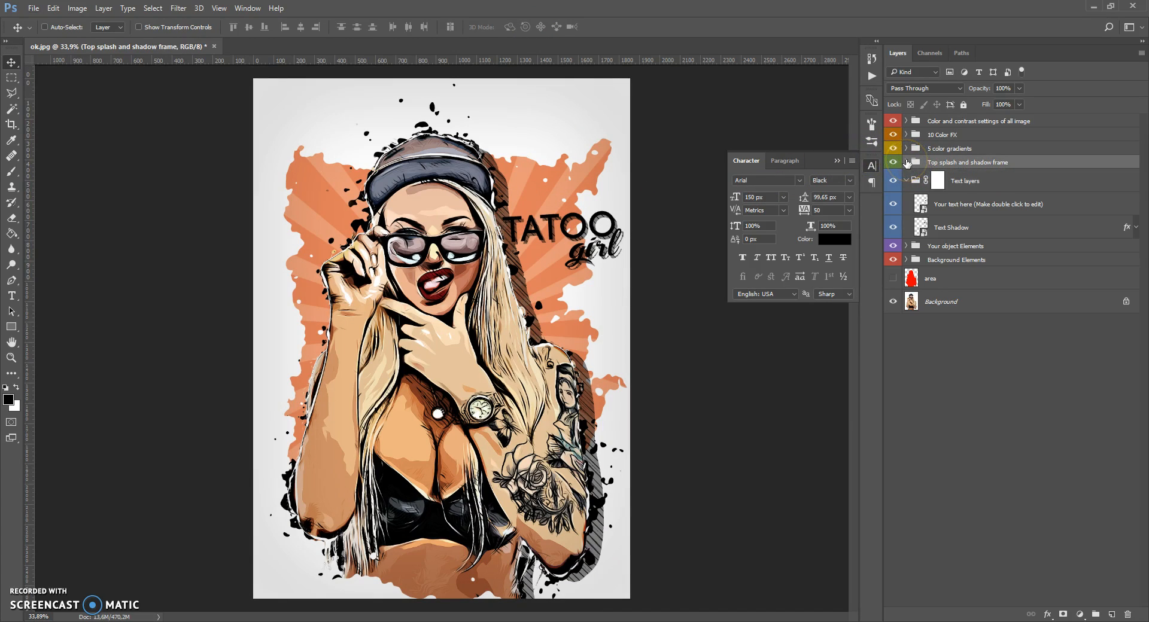
click(859, 164)
click(837, 161)
click(906, 162)
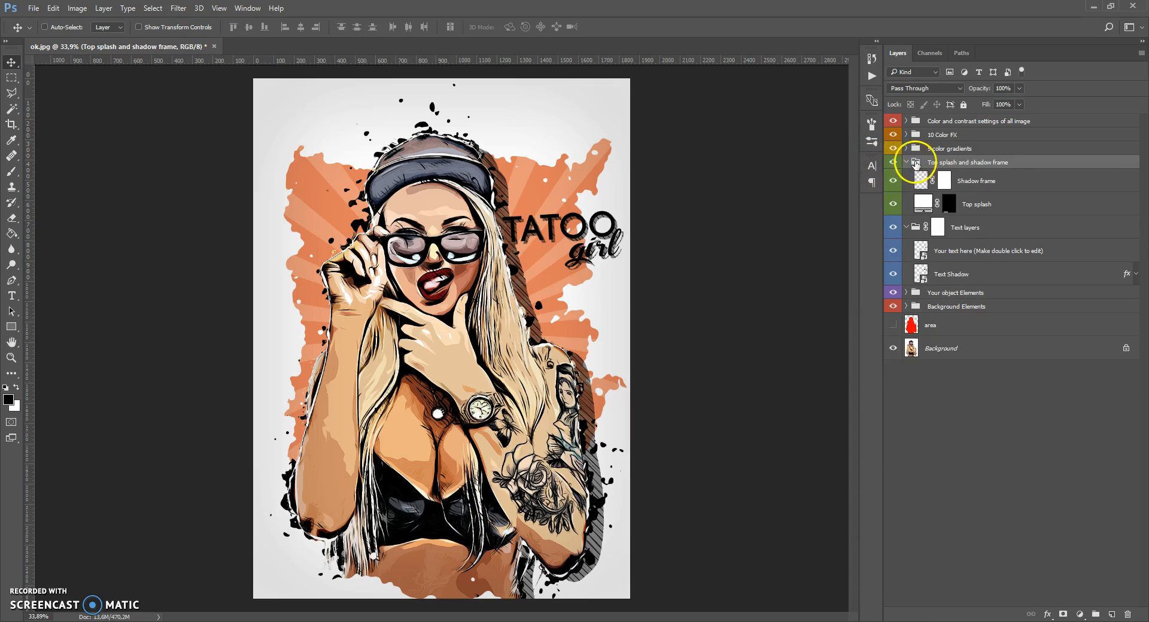
click(921, 206)
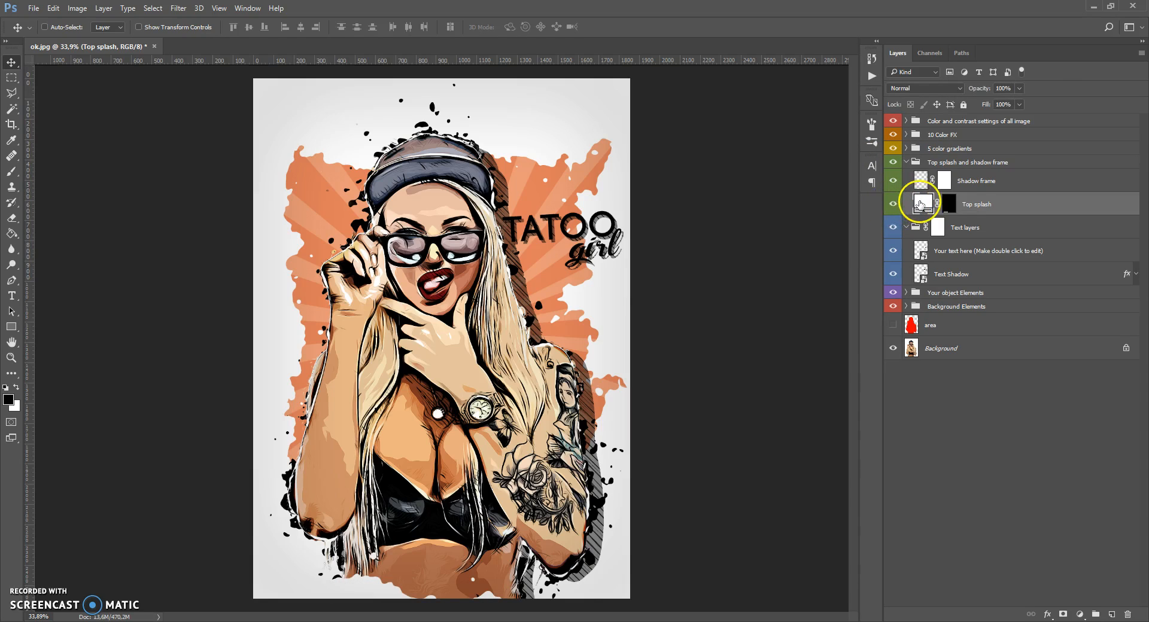
- Reposition the top splash over the figure's lower edge, scaled to about 89% and rotated about -7.4°
drag(405, 523, 455, 558)
click(53, 8)
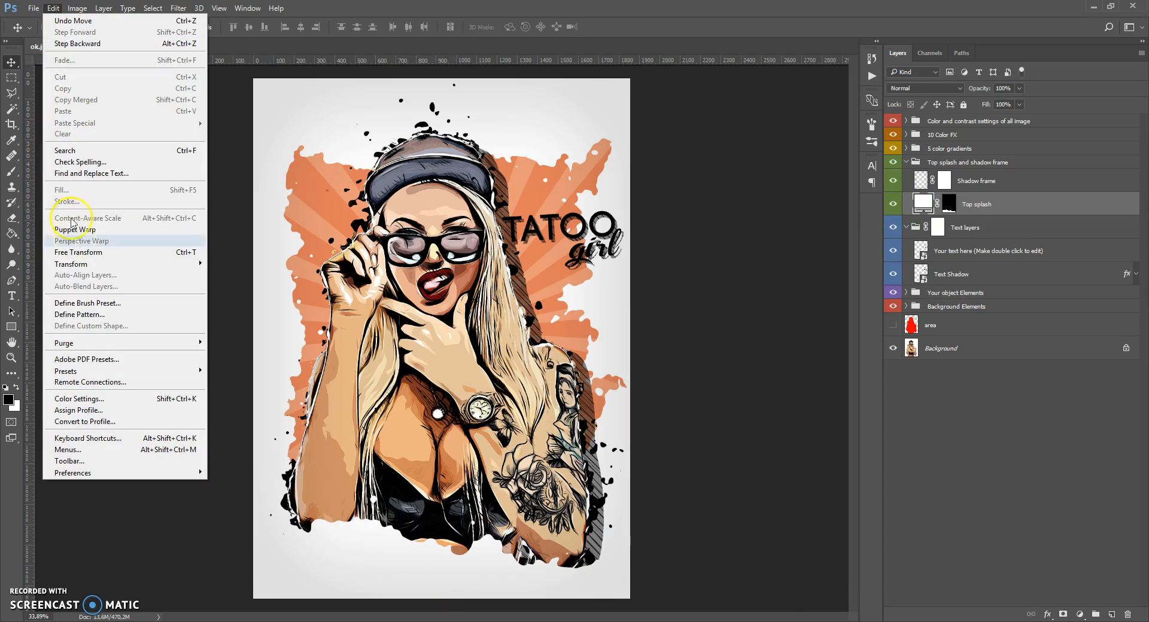
click(78, 252)
drag(566, 405, 524, 397)
drag(763, 446, 727, 473)
drag(464, 575, 456, 573)
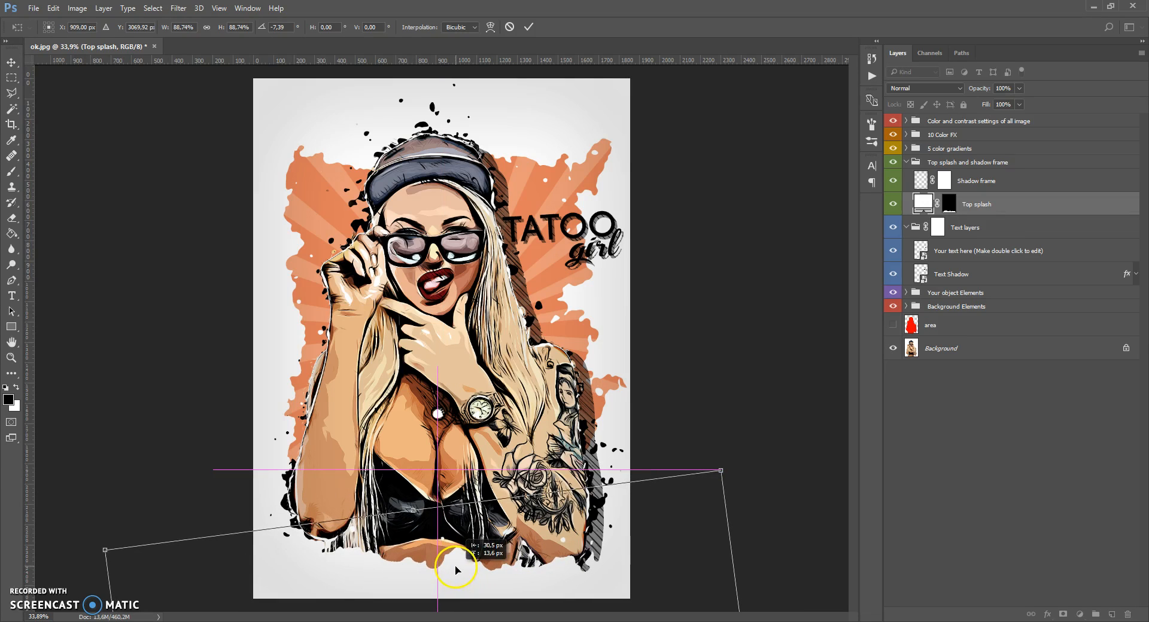
click(12, 62)
click(503, 247)
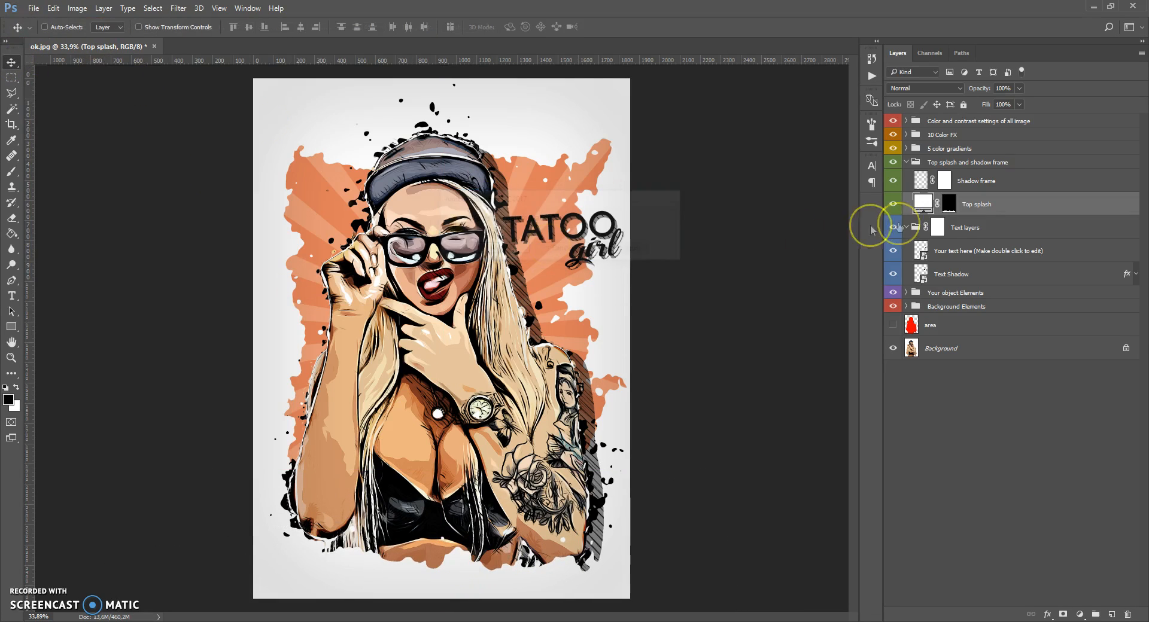
- Try black and lime green as the Top splash fill color, and discard the change
double_click(923, 202)
drag(838, 350, 753, 471)
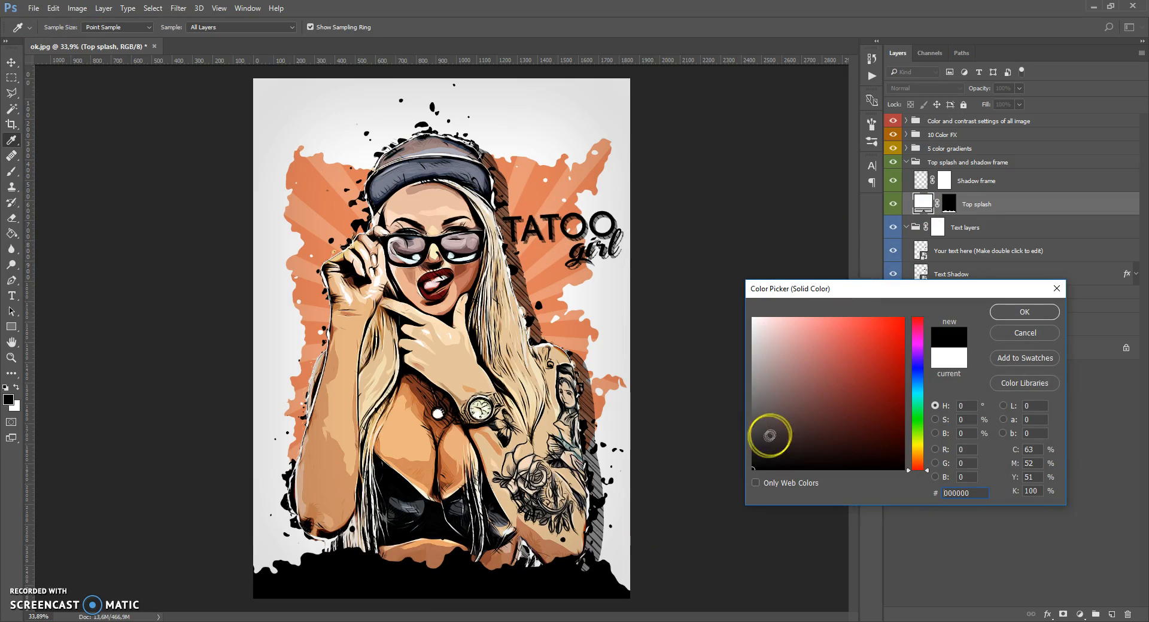
drag(807, 383, 917, 438)
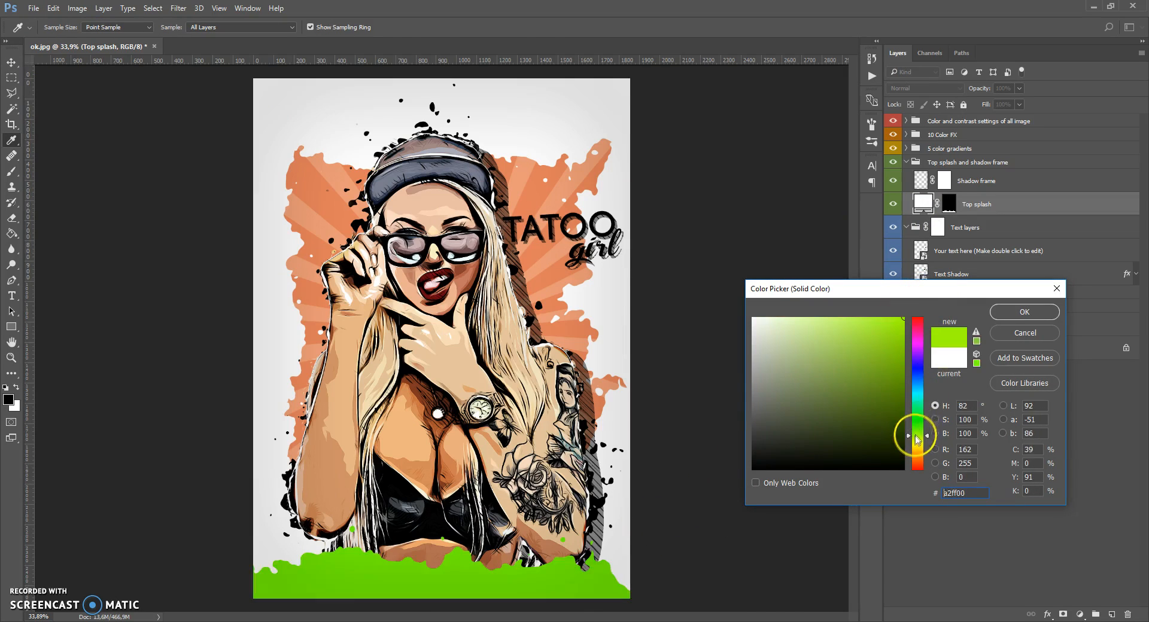
click(1023, 333)
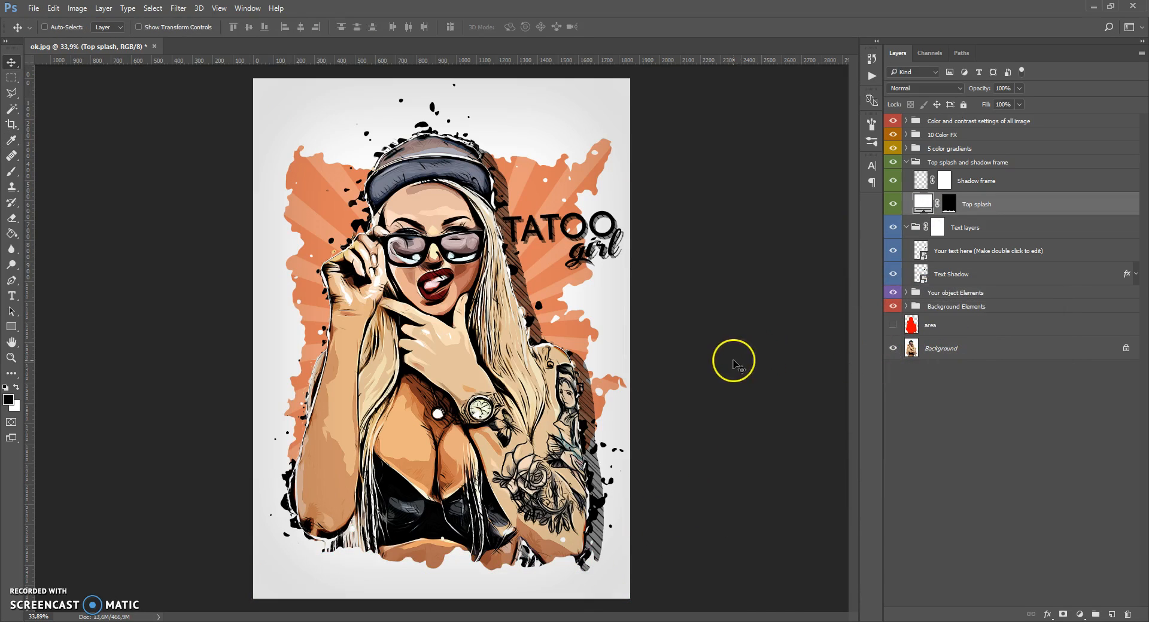
- Move the top splash slightly lower along the figure's bottom edge
drag(615, 492, 468, 570)
drag(463, 568, 488, 596)
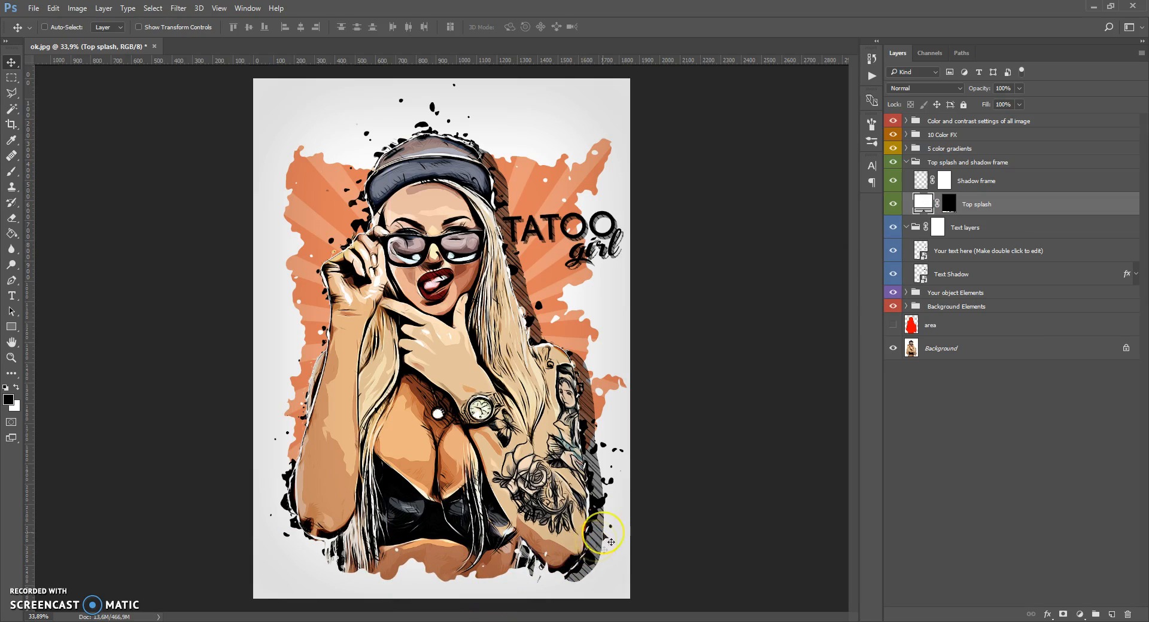
- Compare the image with and without the Shadow frame layer and raise its opacity to 100%
click(922, 185)
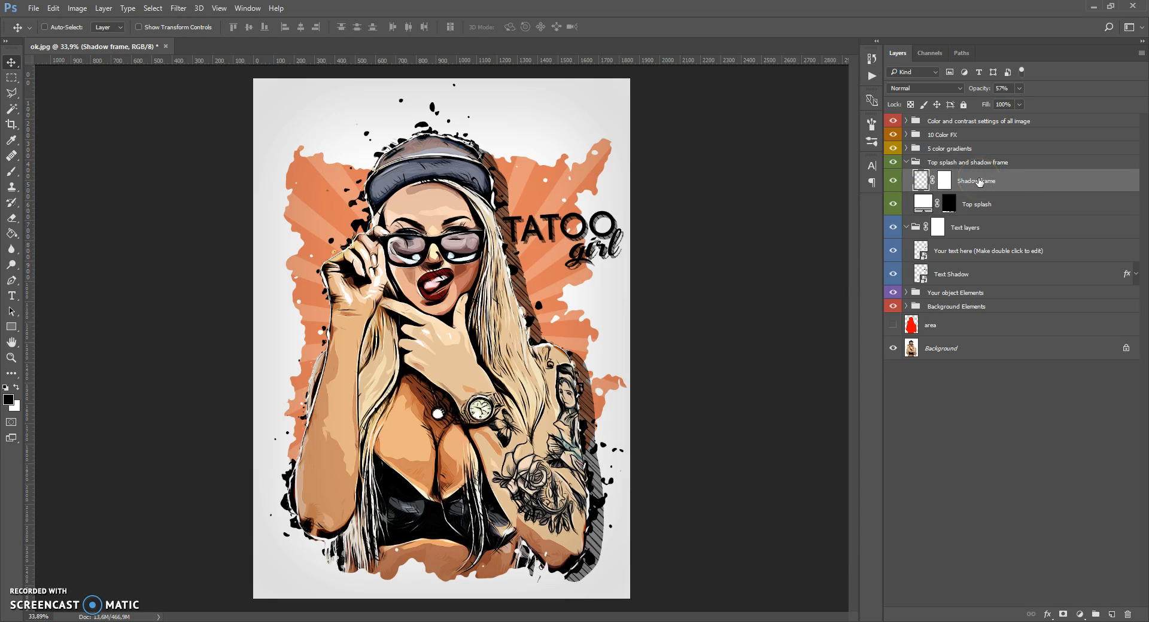
click(892, 182)
click(892, 182)
click(1019, 88)
drag(1005, 103, 1046, 120)
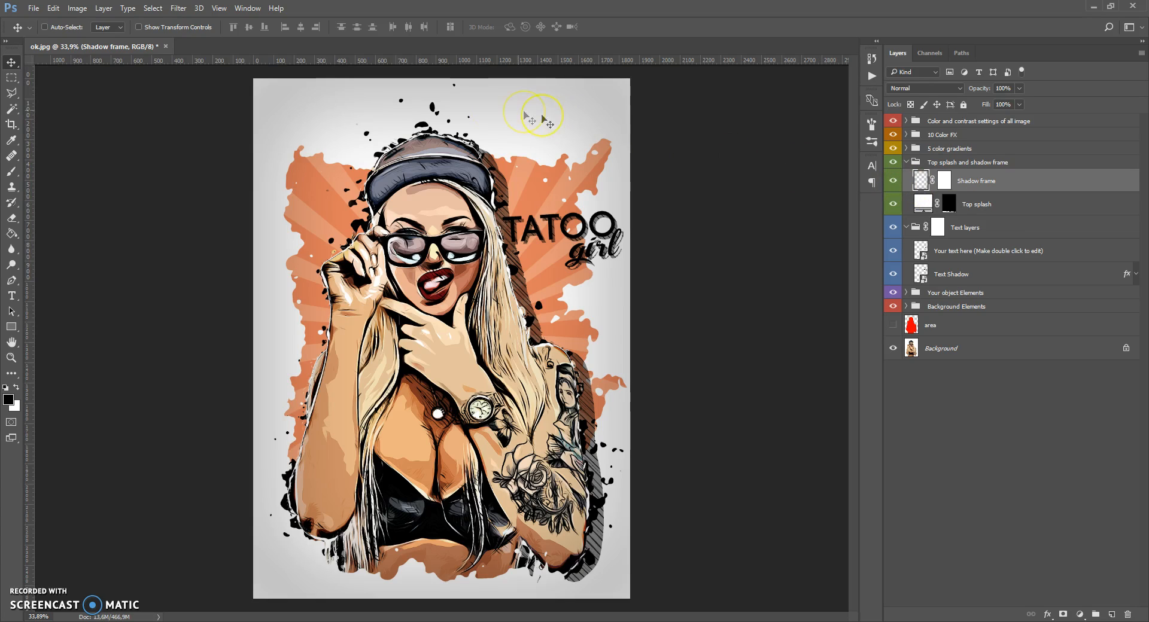
- Duplicate the Shadow frame layer and reduce the copy's opacity, and collapse the Top splash and shadow frame group
click(103, 8)
click(119, 55)
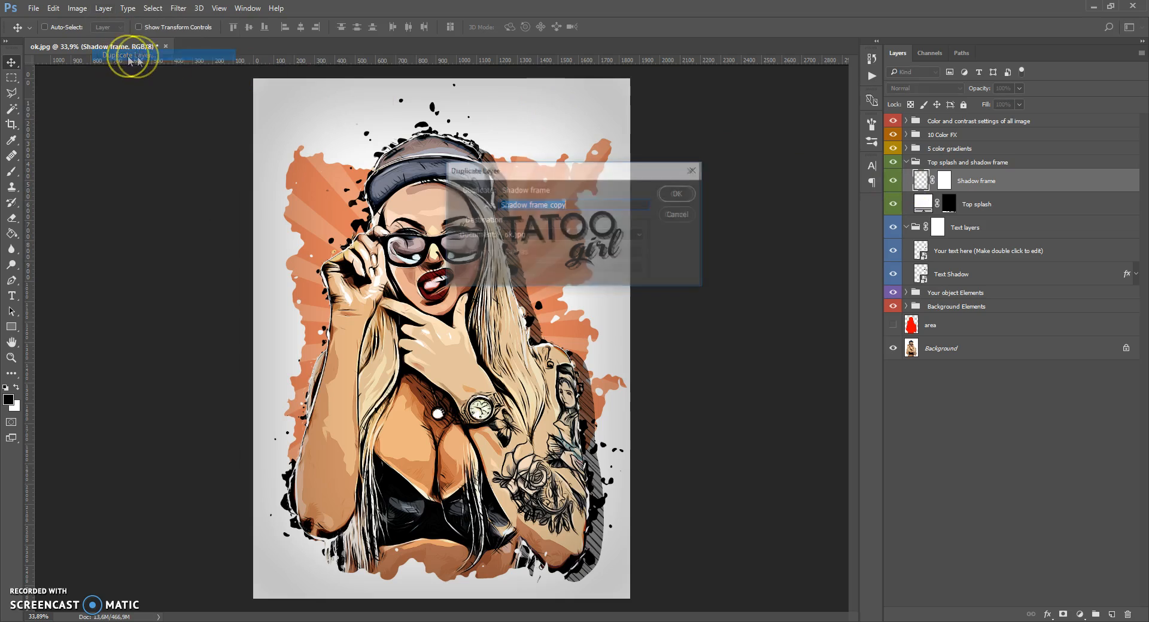
click(673, 190)
click(893, 180)
click(893, 181)
click(1018, 88)
drag(1019, 102, 988, 107)
click(916, 162)
click(906, 162)
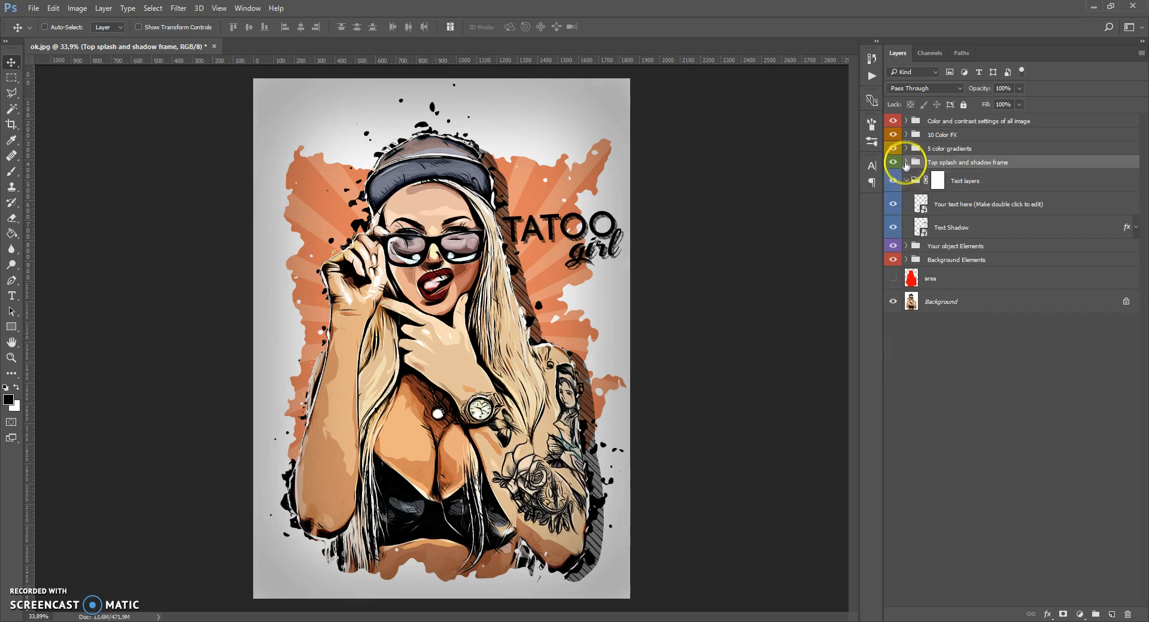
- Expand the 5 color gradients group and preview Color gradient 1 through Color gradient 5 one at a time
click(914, 149)
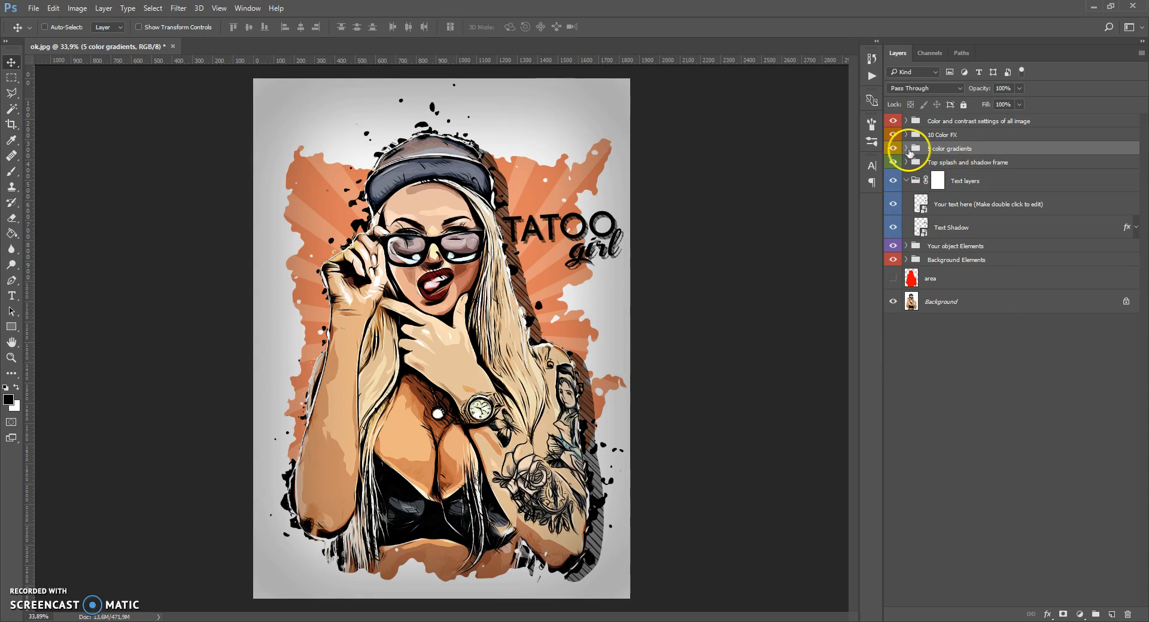
click(906, 149)
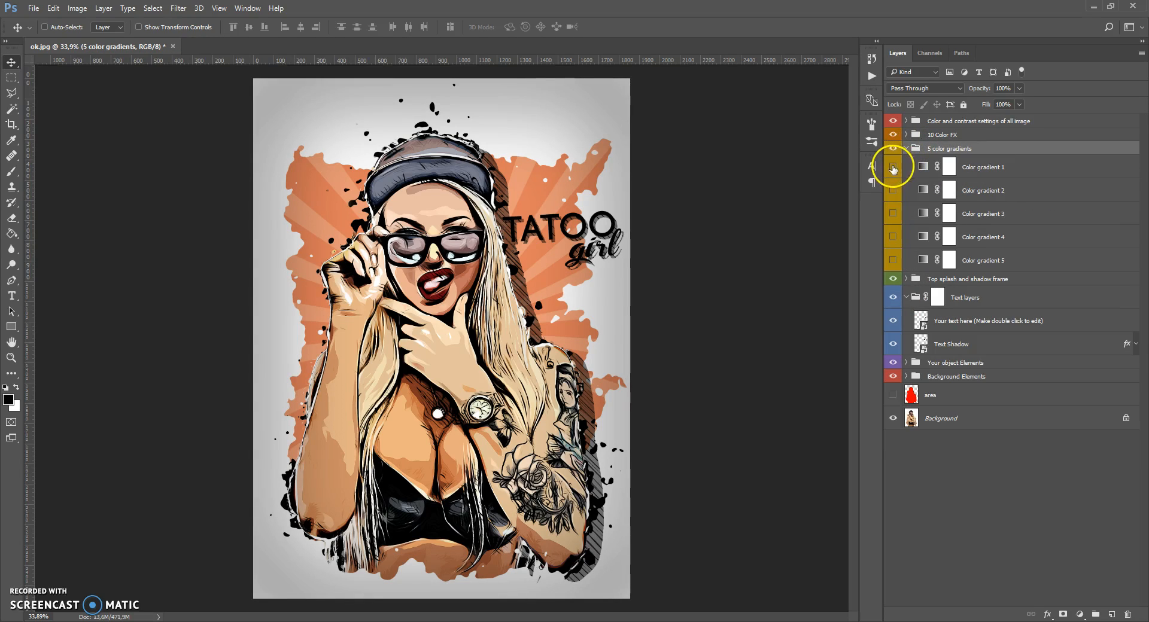
click(892, 169)
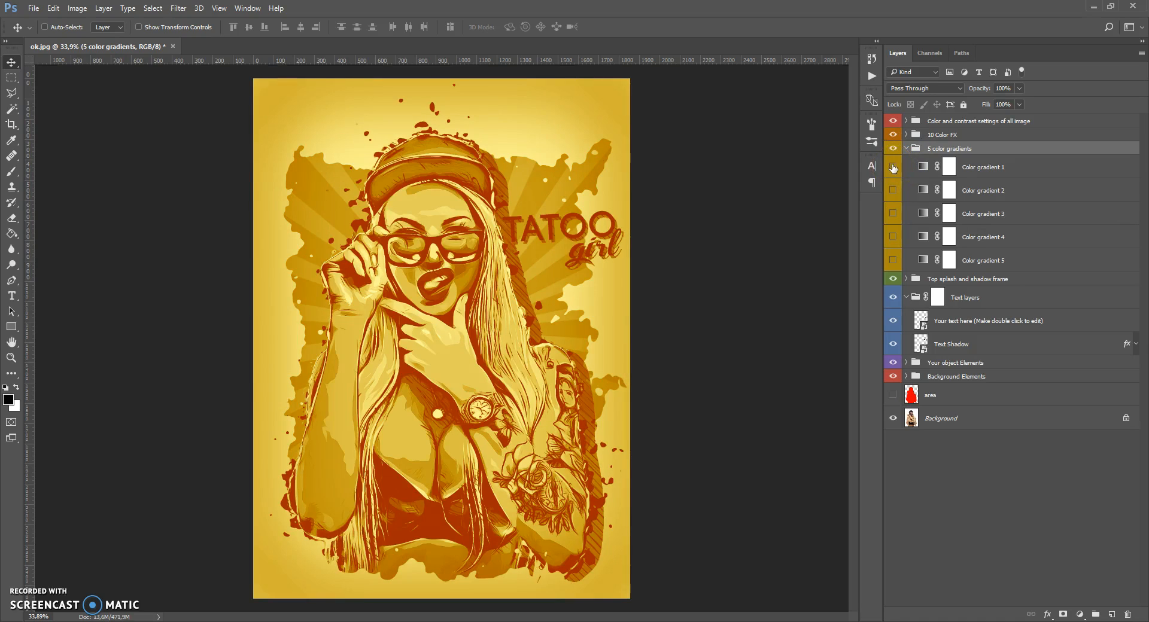
click(893, 168)
click(892, 191)
click(893, 190)
click(893, 214)
click(893, 214)
click(893, 237)
click(893, 237)
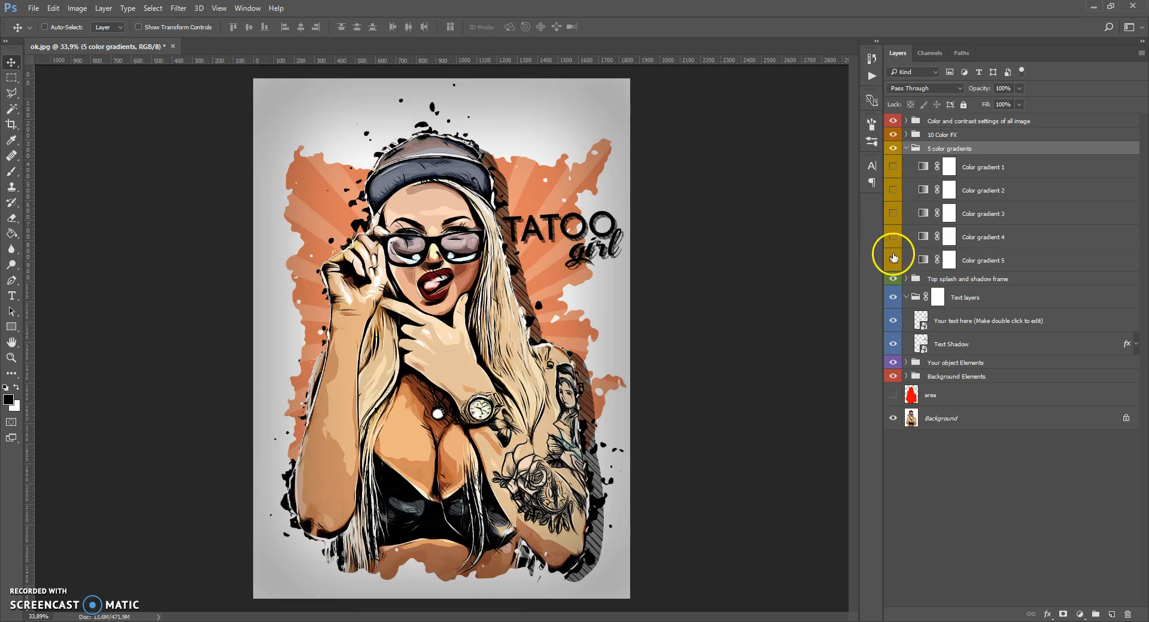
click(892, 260)
click(892, 261)
- Show Color gradient 5 and set the dark stop of its gradient map to brown 642800
click(892, 260)
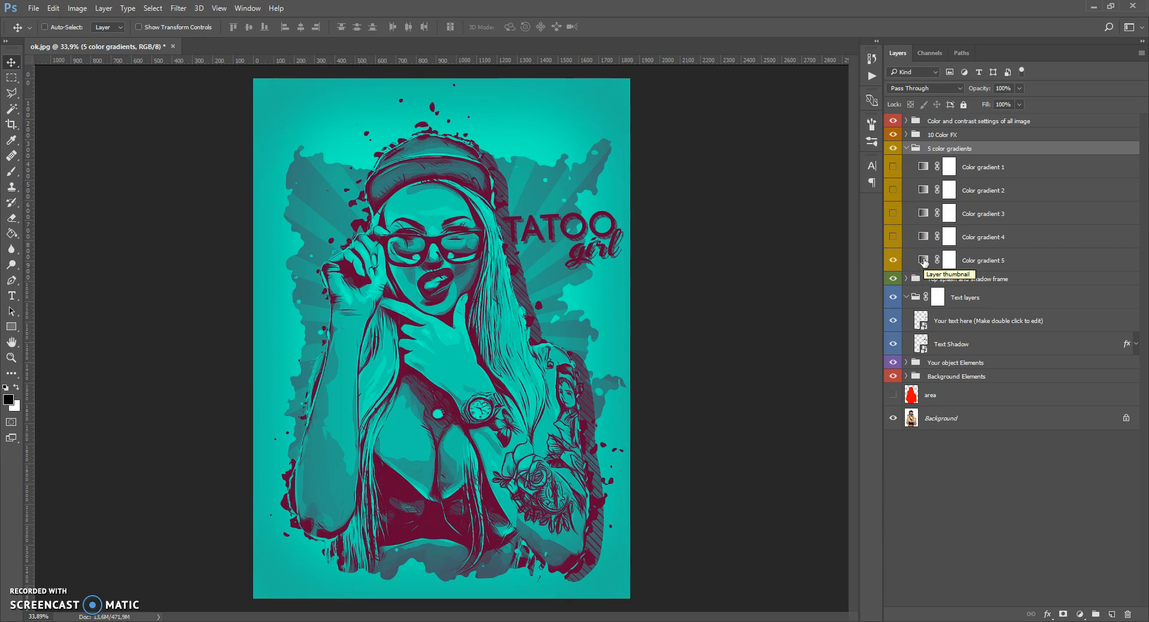
double_click(924, 260)
click(836, 238)
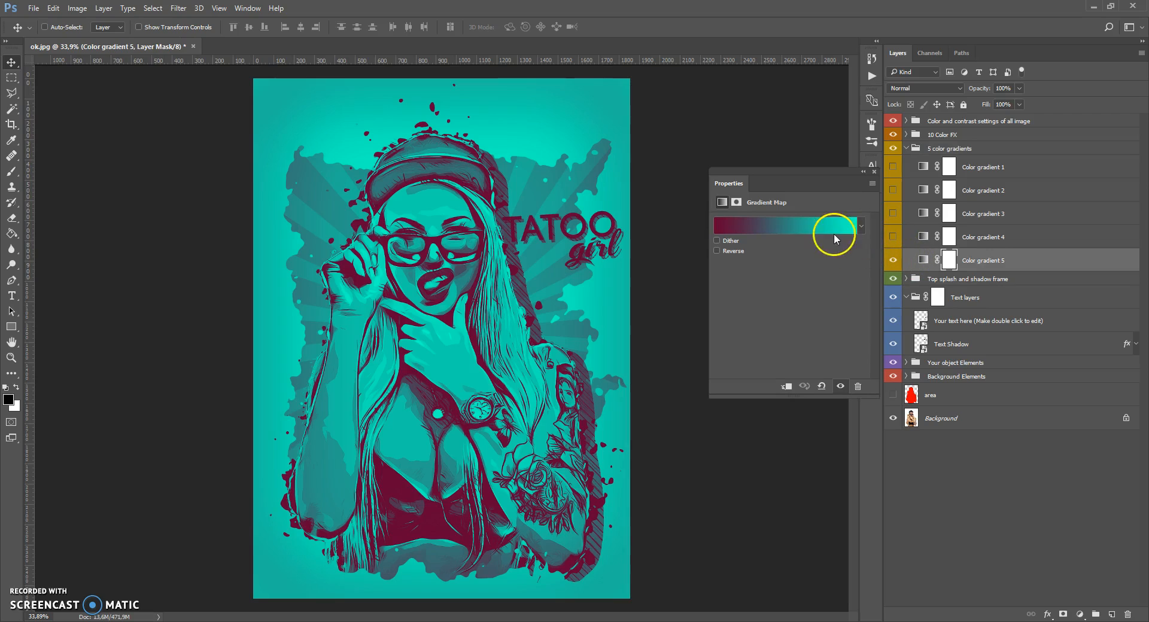
click(774, 228)
click(818, 405)
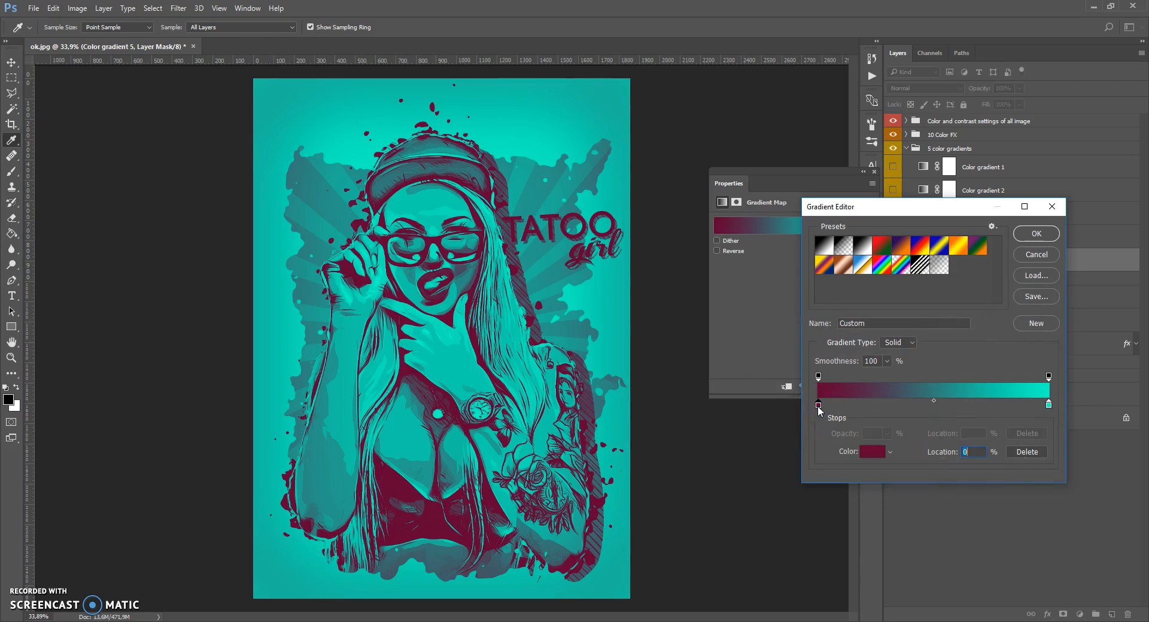
double_click(818, 405)
drag(916, 354, 922, 464)
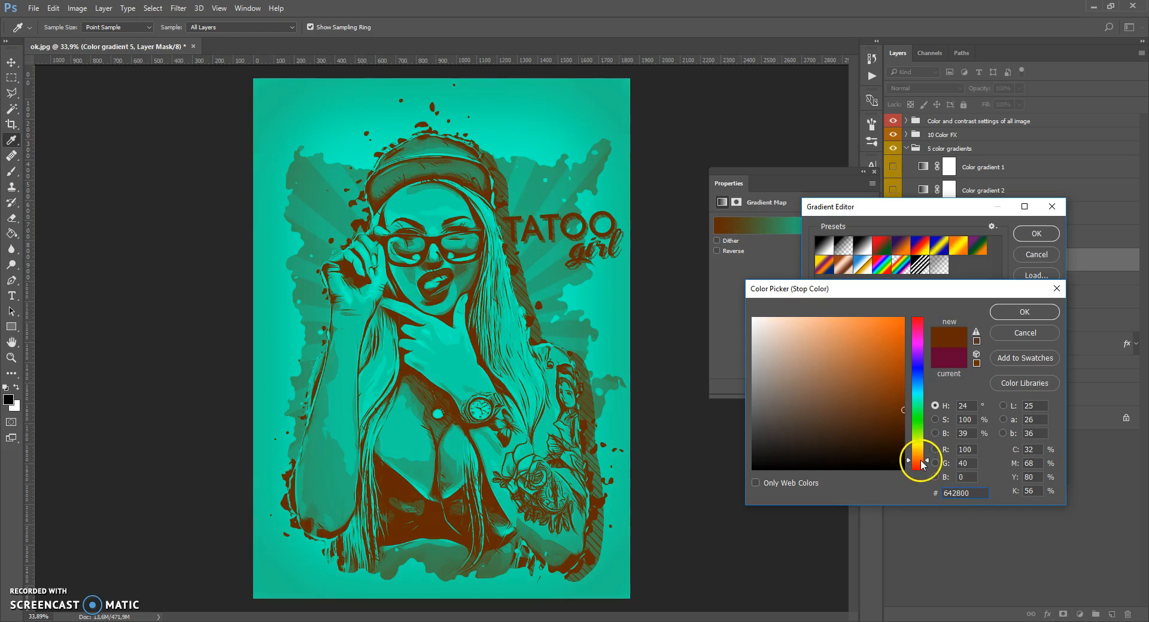
click(1022, 313)
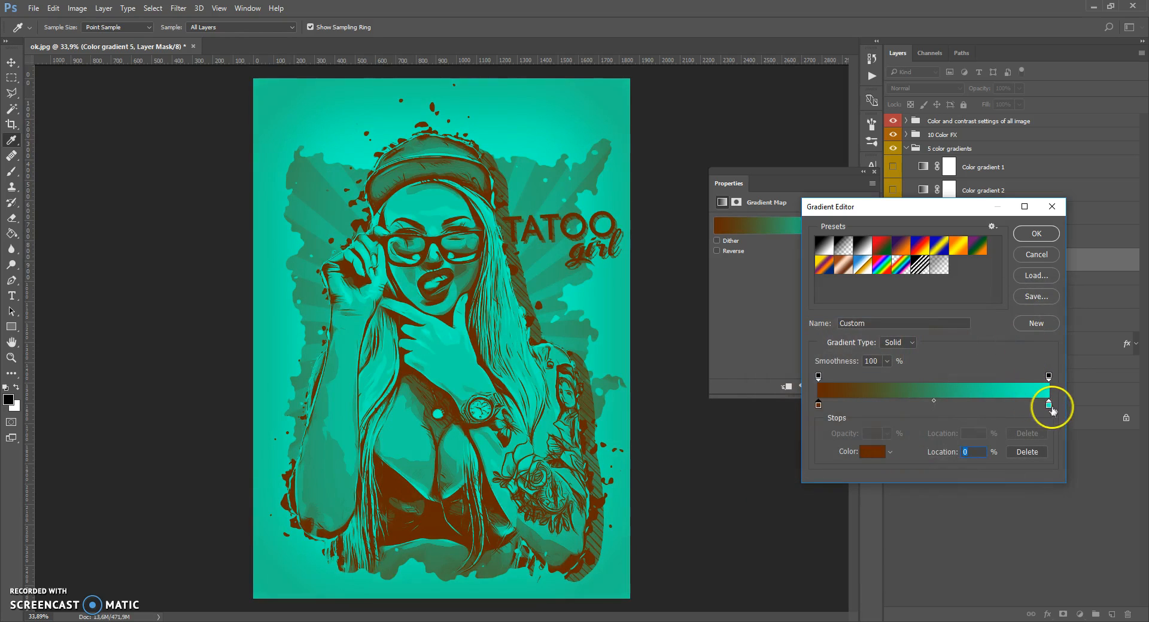
- Set the light stop of Color gradient 5 to lime green a8ff00 and apply the edited gradient
double_click(1048, 407)
drag(916, 350, 915, 436)
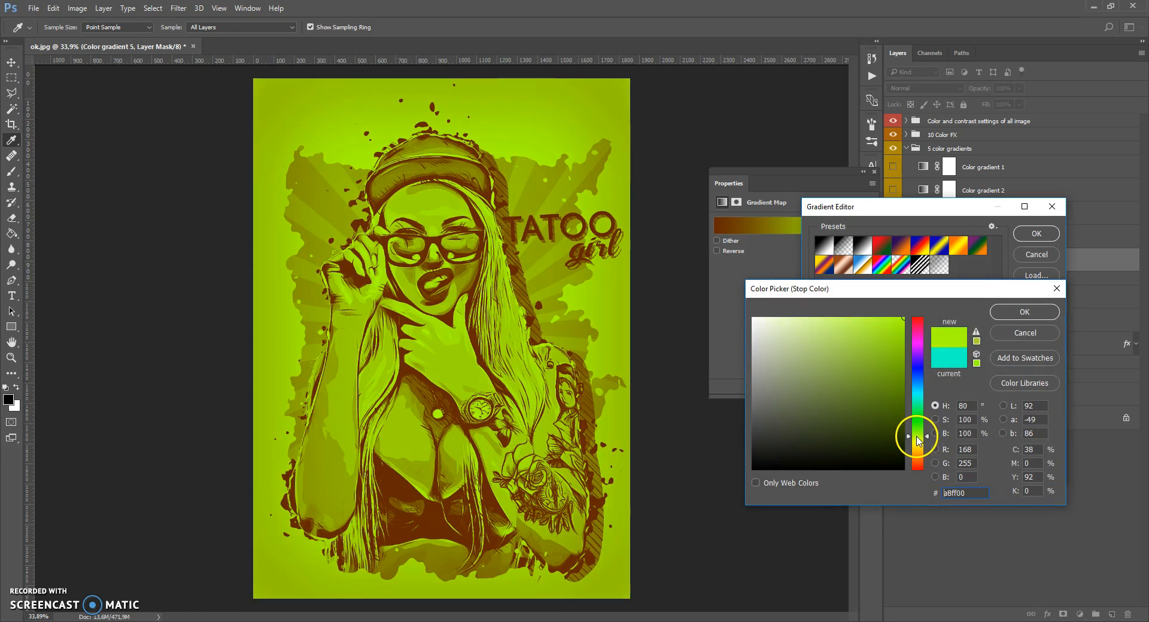
click(1023, 311)
click(1033, 235)
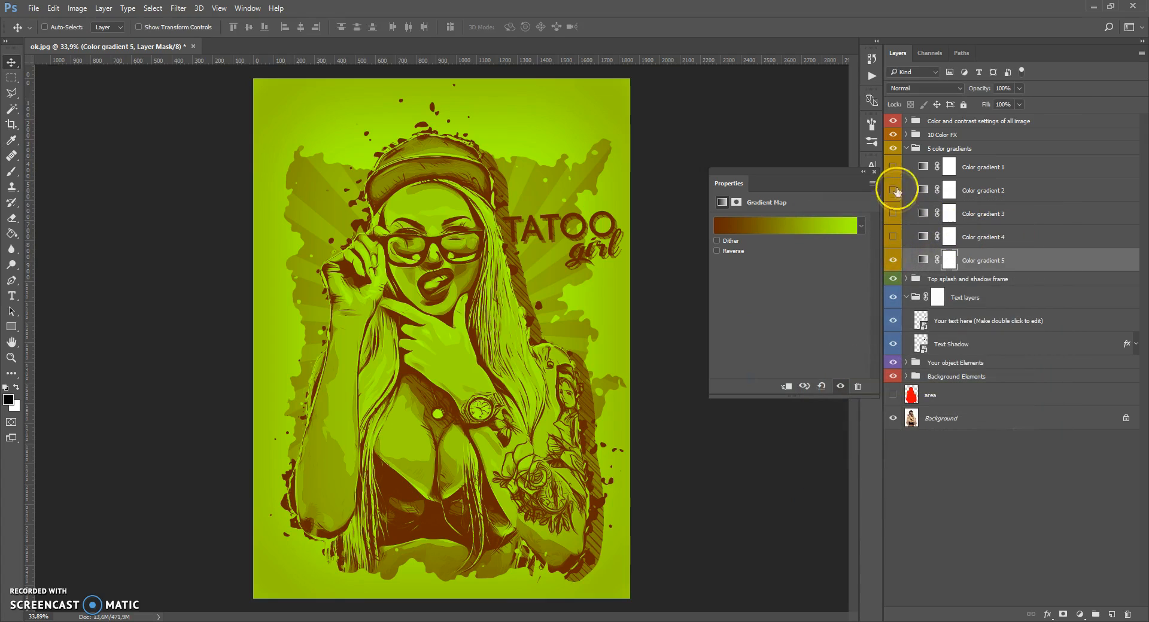
click(874, 169)
- Try the opacity of Color gradient 5, leaving it at 100%, and hide the layer and collapse its group
click(1019, 88)
drag(1019, 103, 1053, 114)
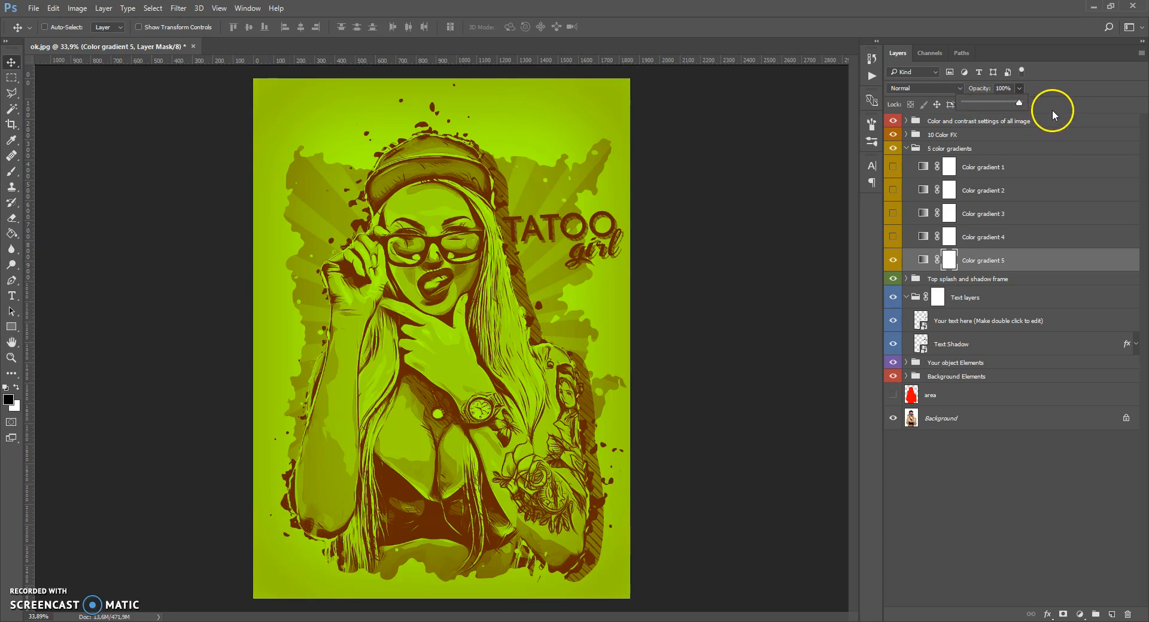
click(893, 259)
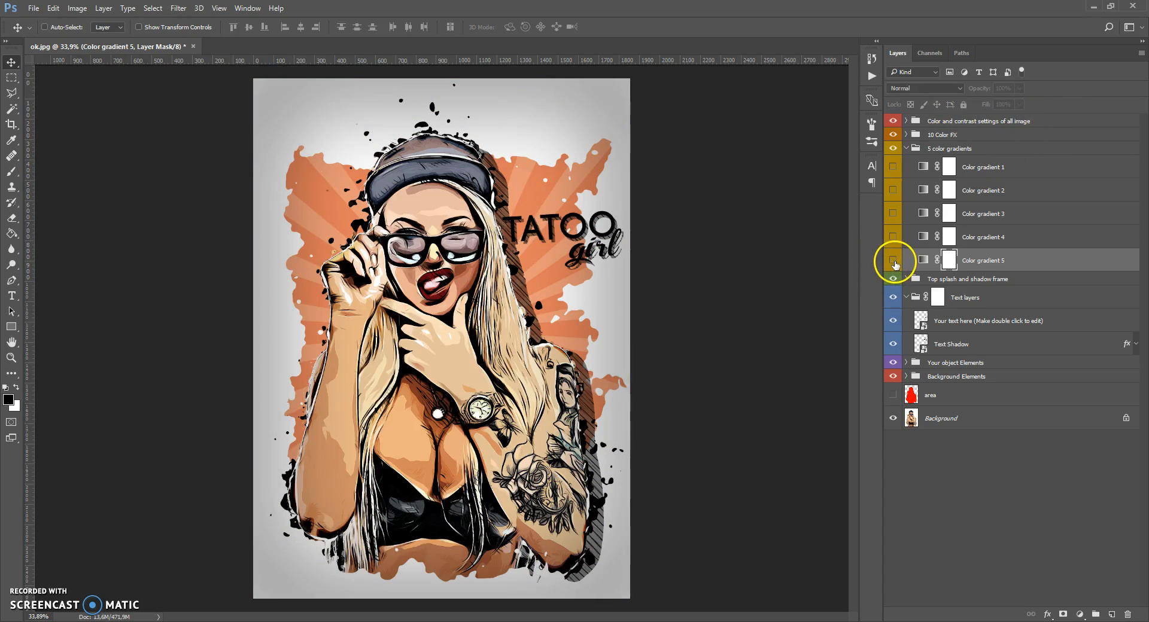
click(904, 150)
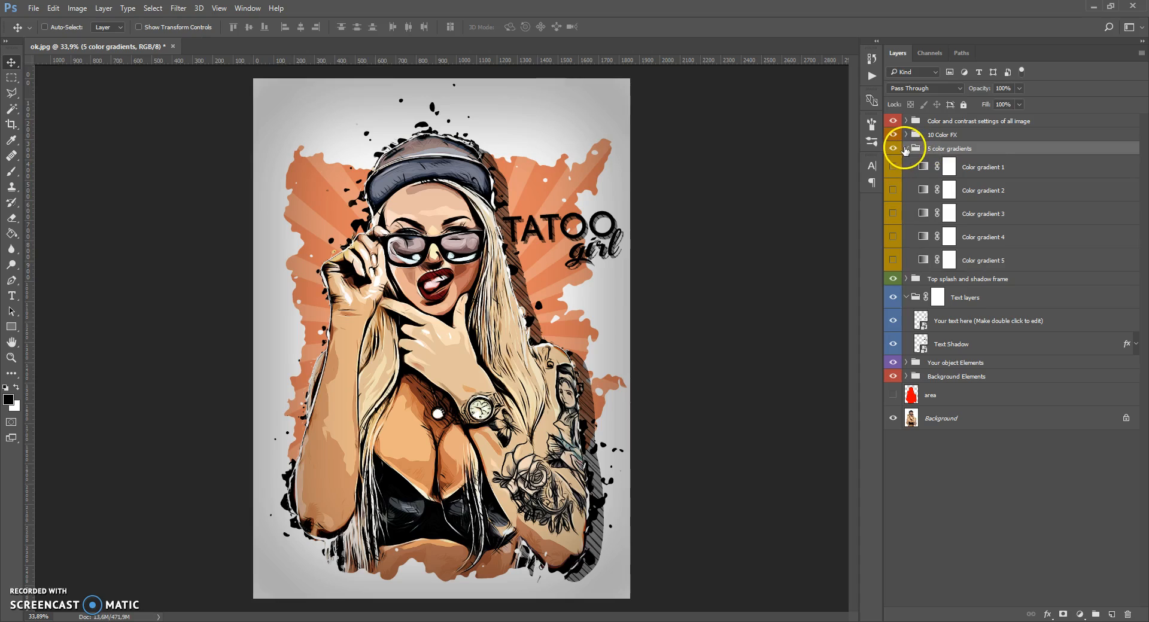
click(905, 149)
- Preview the Color 1 to Color 10 effects in the 10 Color FX group one at a time, leaving them all hidden
click(913, 137)
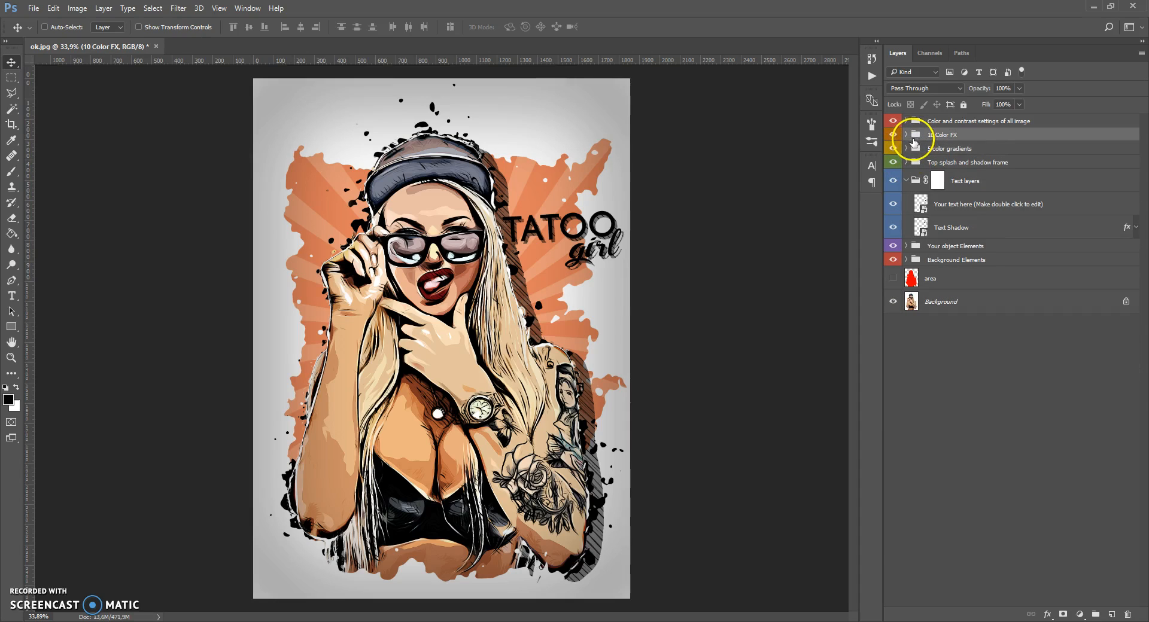
click(905, 135)
click(893, 154)
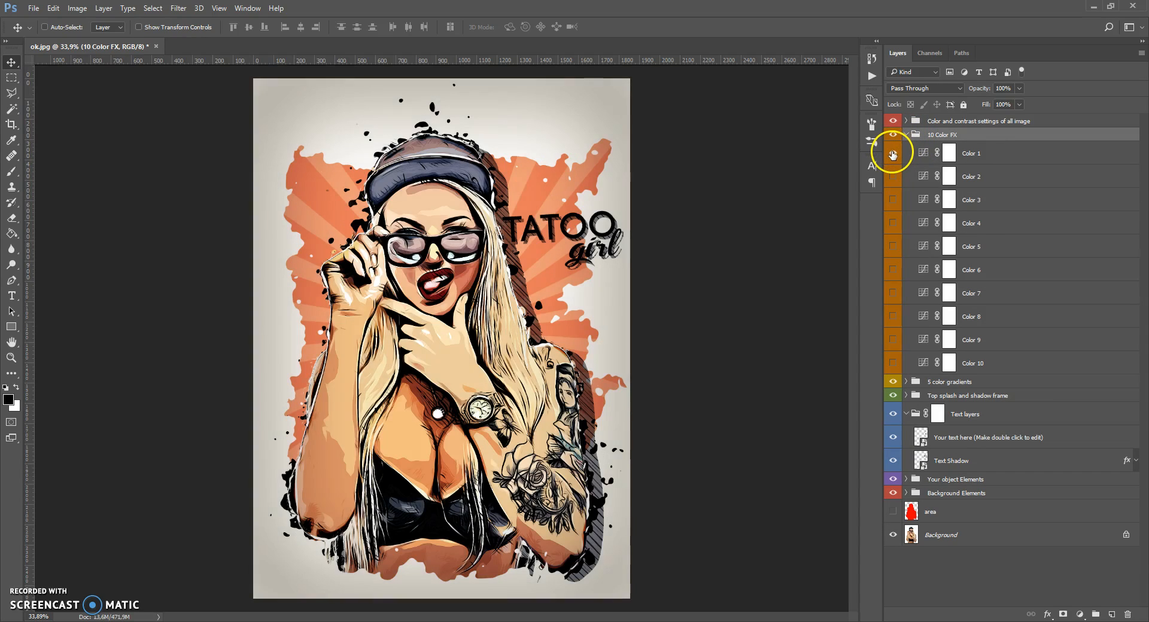
click(893, 178)
click(894, 178)
click(894, 202)
click(894, 202)
click(893, 223)
click(893, 223)
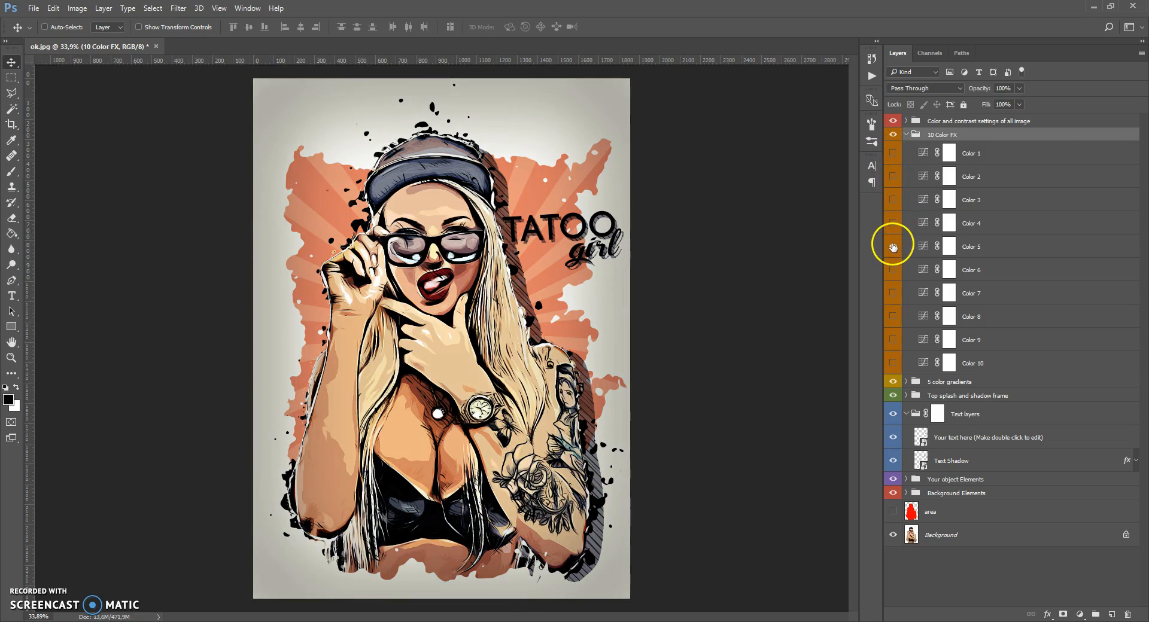
click(893, 270)
click(892, 270)
click(893, 293)
click(892, 294)
click(892, 317)
click(893, 317)
click(893, 340)
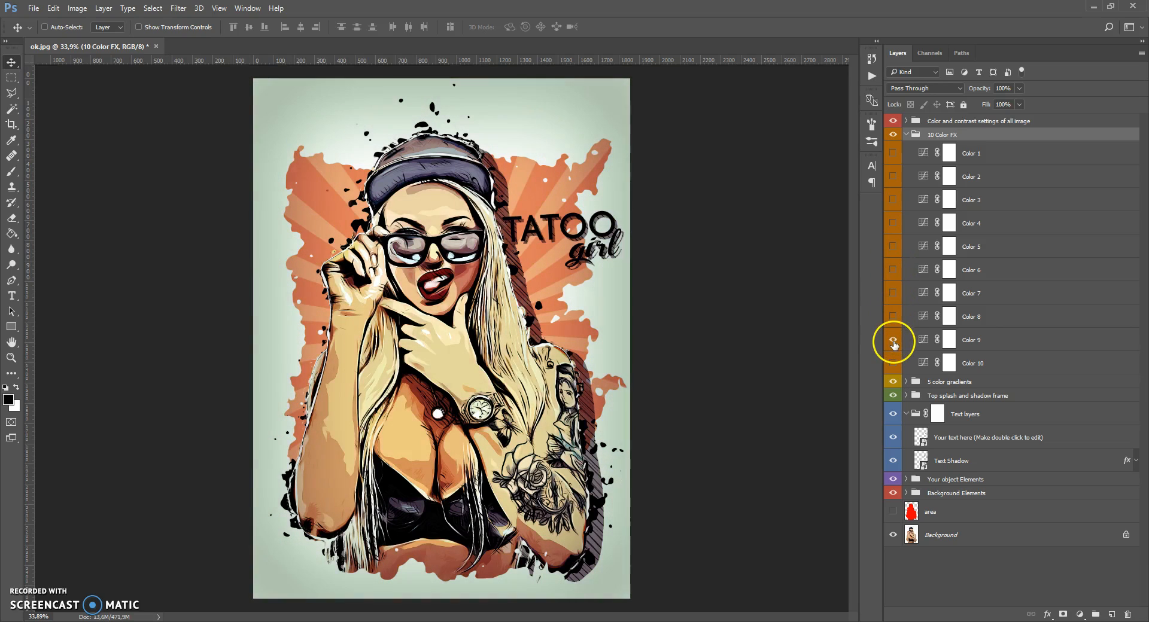
click(893, 340)
click(892, 363)
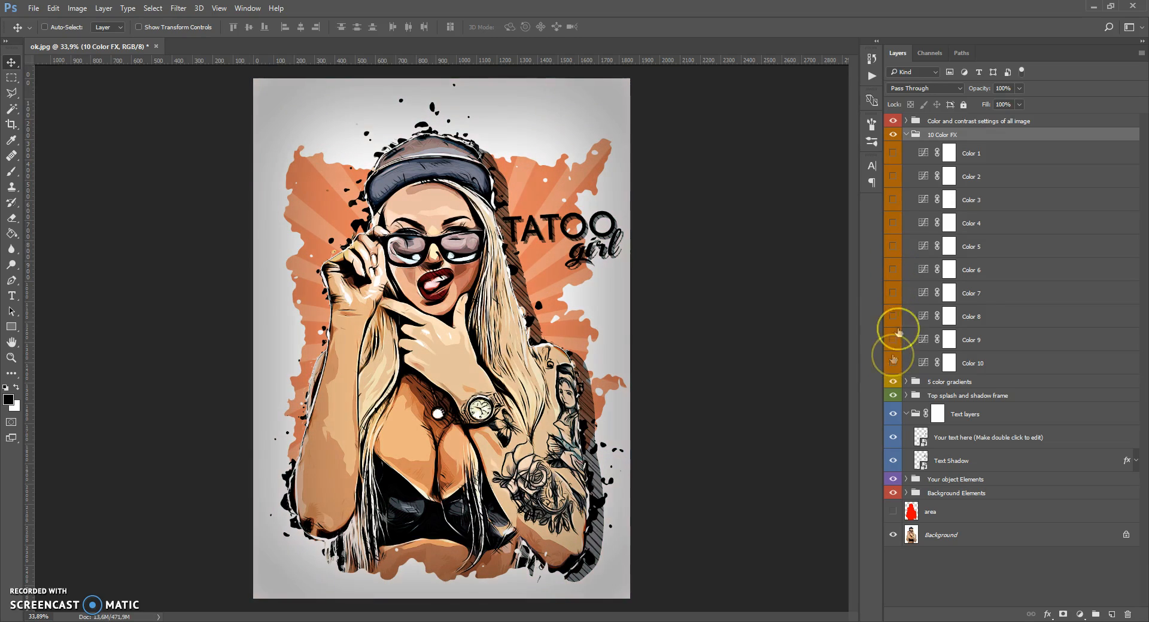
click(906, 135)
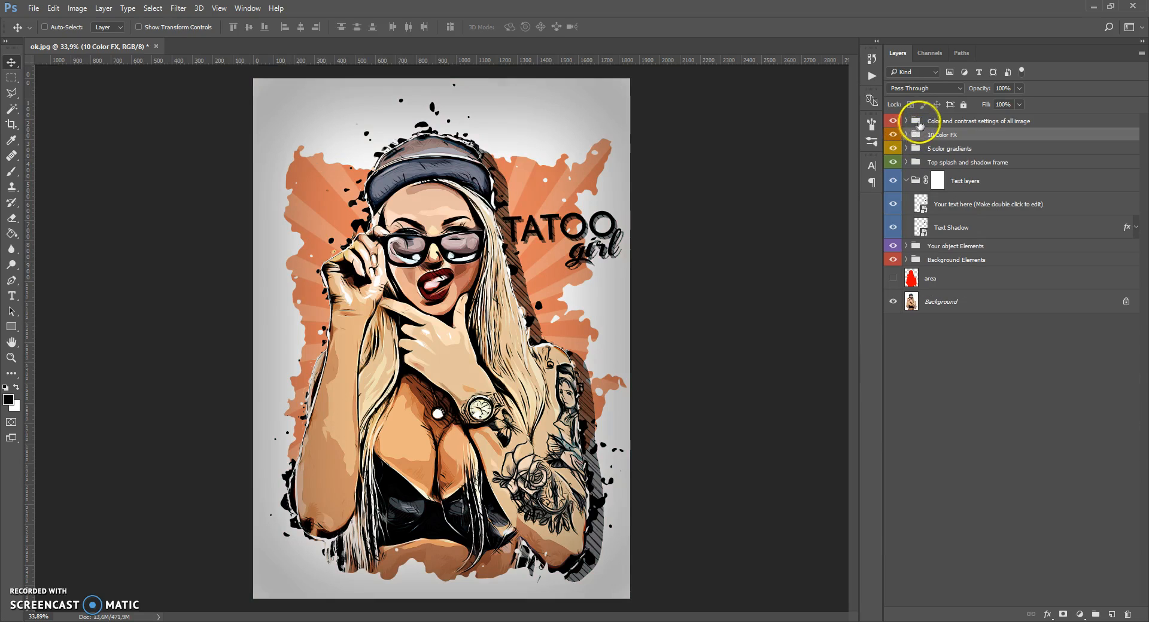
- Expand the Color and contrast settings of all image group and try the brightness of its Brightness/Contrast layer, leaving it at 0
click(920, 122)
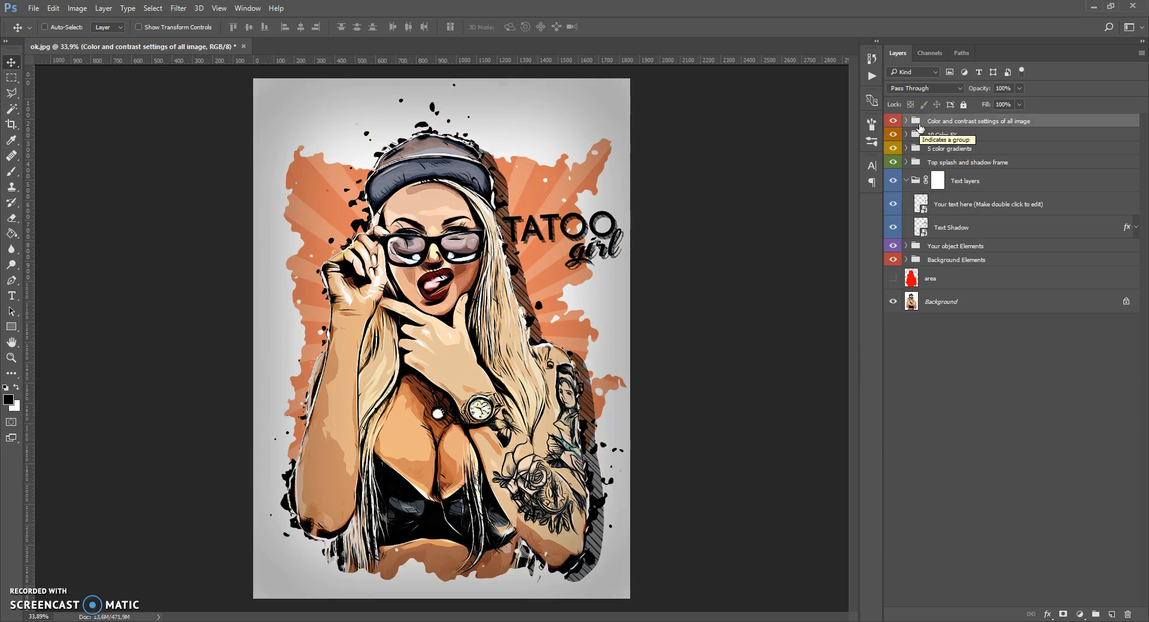
click(906, 122)
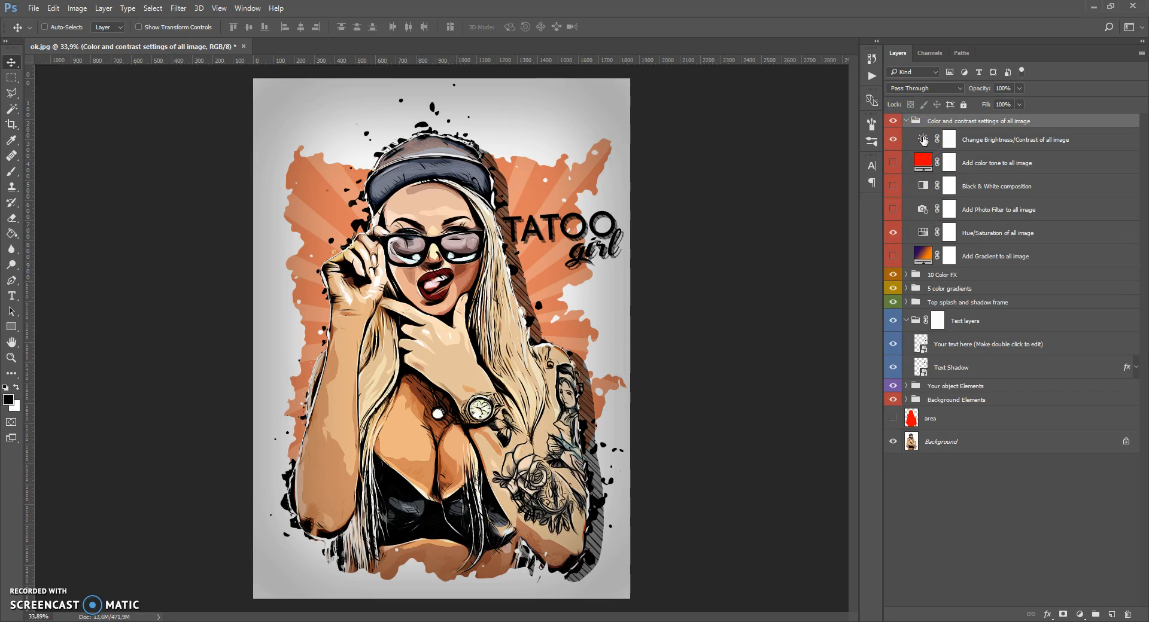
double_click(923, 139)
mouse_move(788, 247)
mouse_down()
mouse_move(822, 254)
mouse_move(731, 256)
mouse_move(837, 260)
mouse_move(779, 260)
mouse_up()
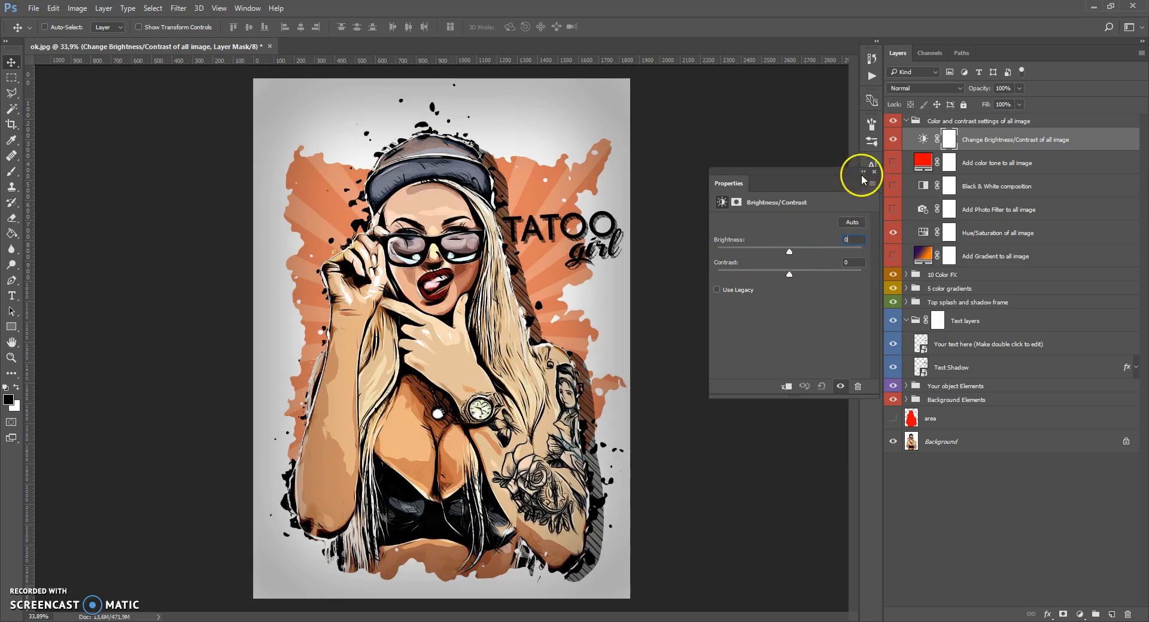
click(874, 171)
- Show the Add color tone to all image layer and try cyan 00f6ff as its fill color, discarding the change
click(897, 165)
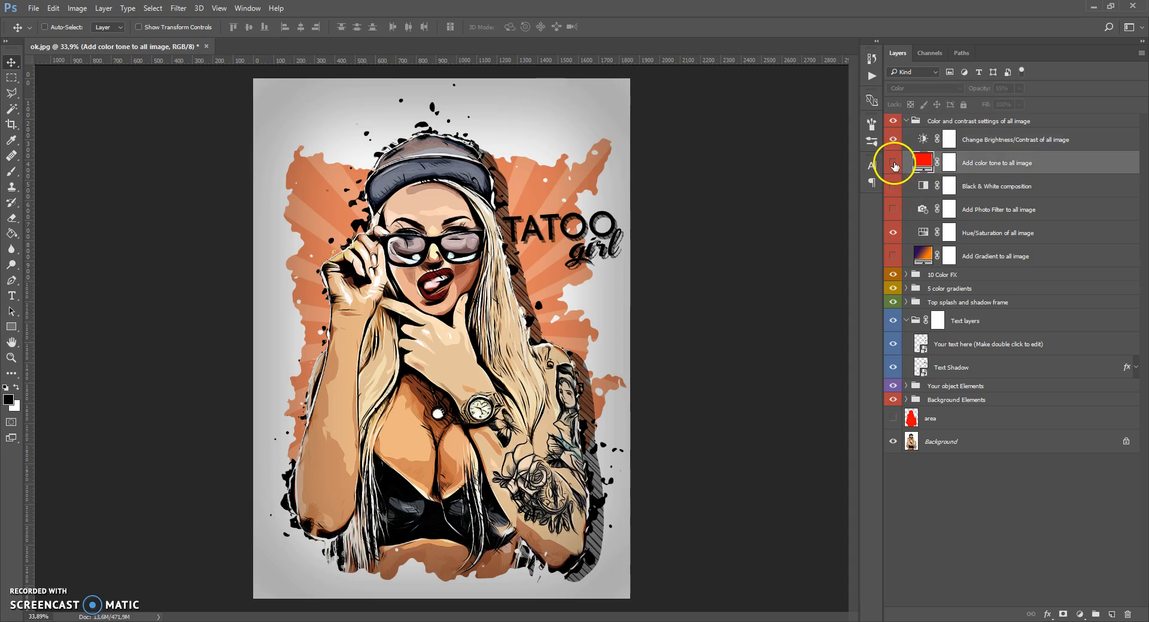
click(893, 163)
double_click(923, 160)
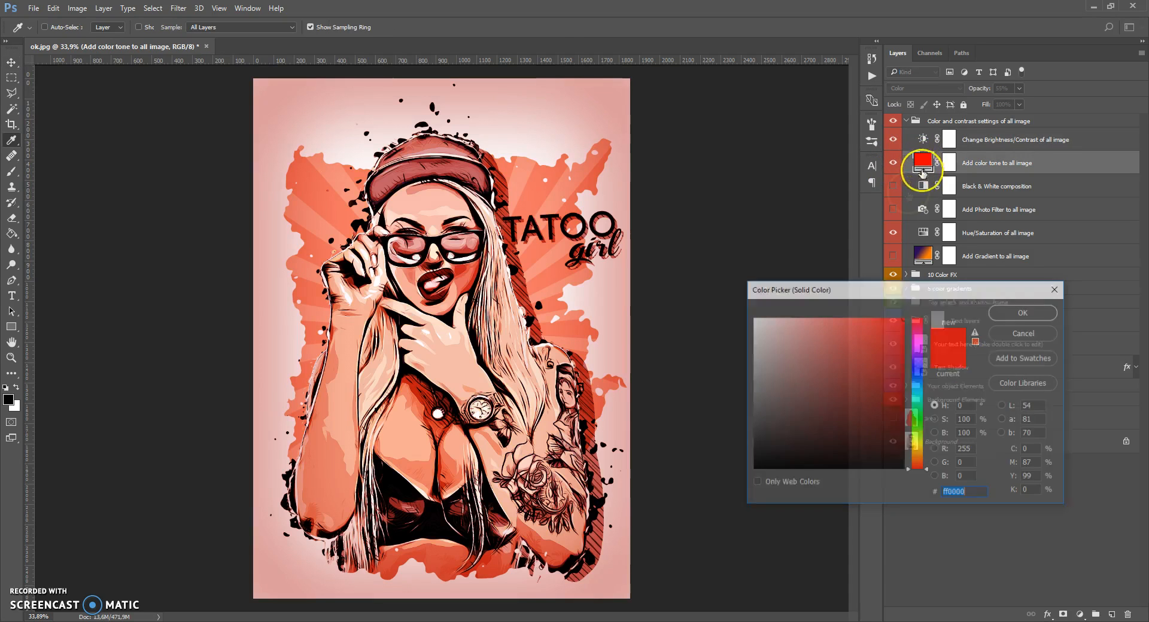
drag(909, 329, 920, 393)
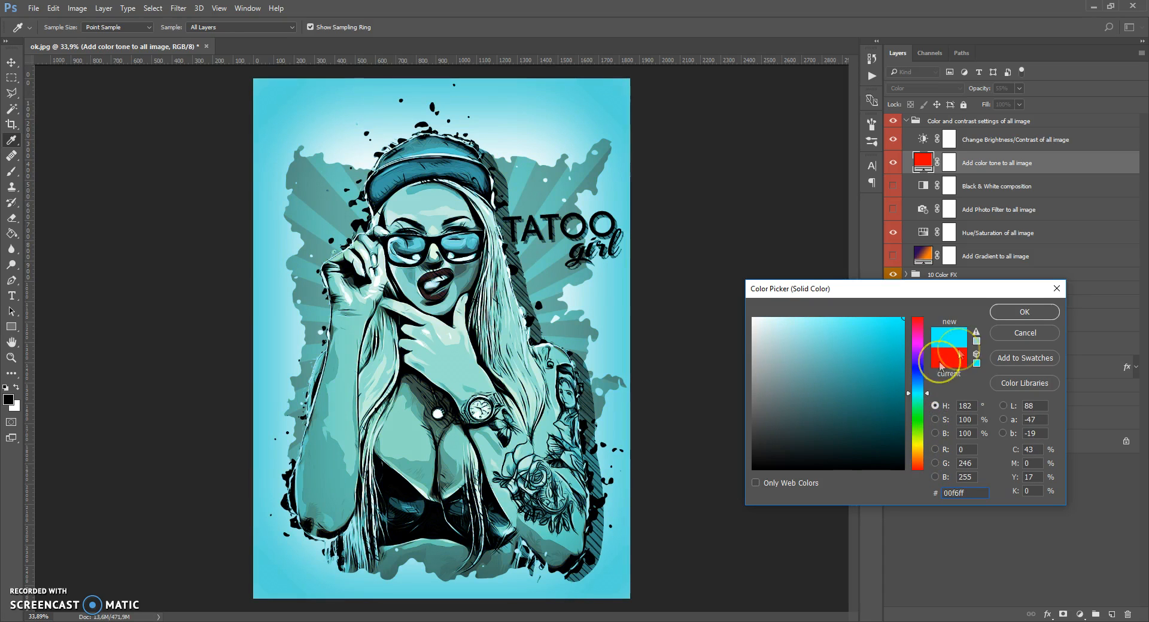
click(1008, 332)
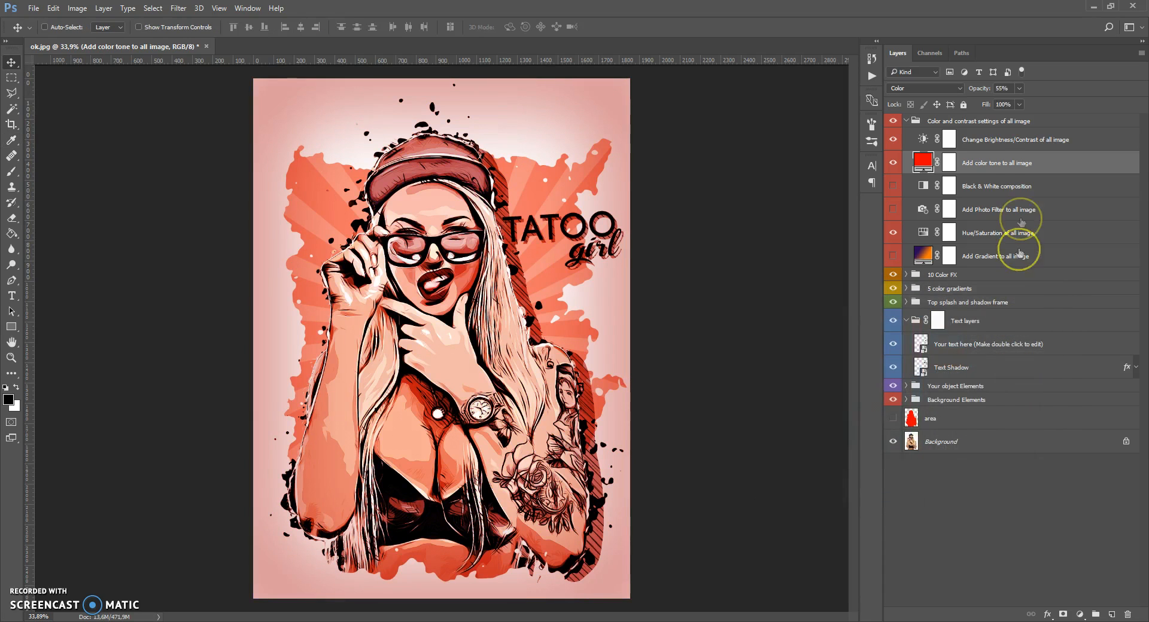
- Adjust the opacity of the Add color tone to all image layer and hide the layer
click(1019, 89)
mouse_move(1020, 101)
mouse_down()
mouse_move(988, 103)
mouse_move(1038, 102)
mouse_move(1018, 102)
mouse_up()
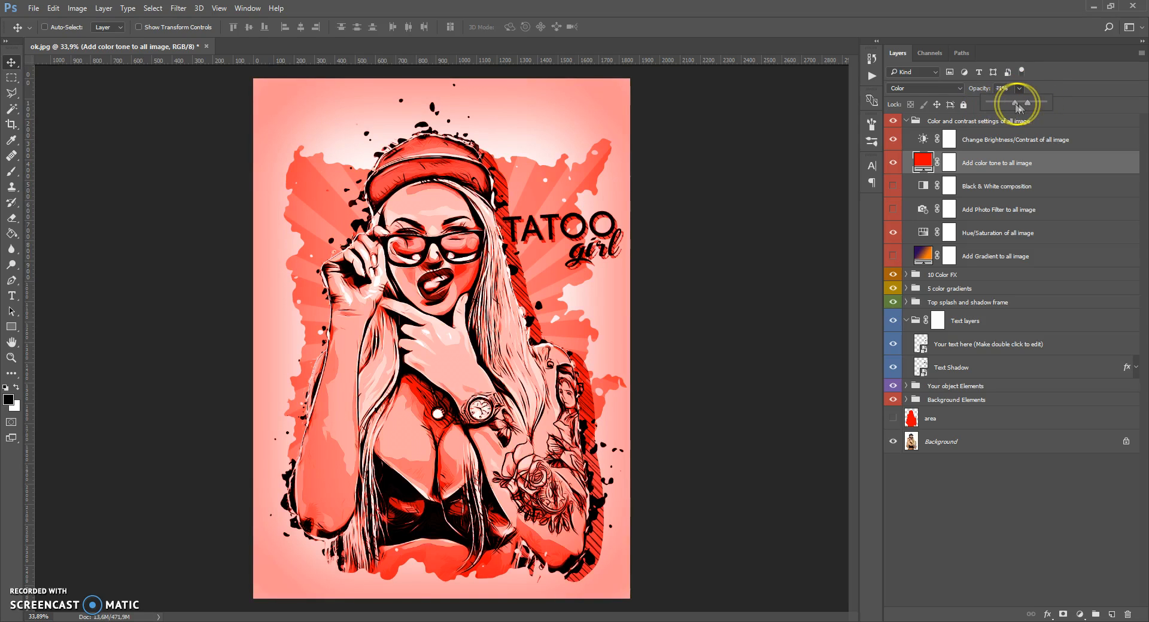
click(893, 165)
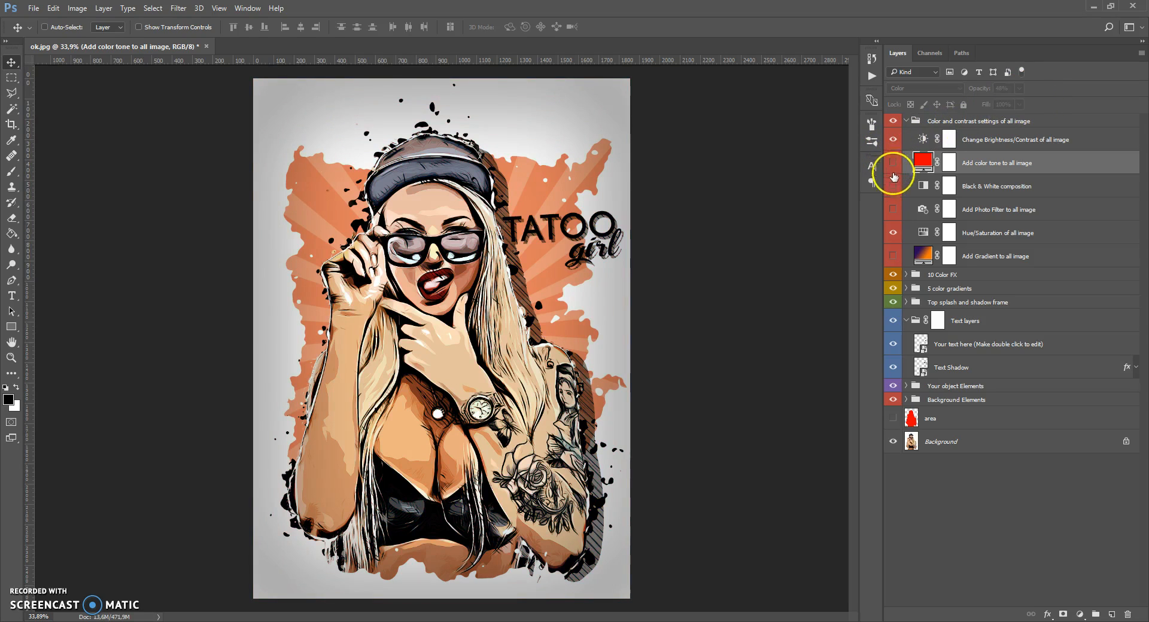
- Preview the Black & White composition layer on the artwork, leaving it hidden
click(922, 187)
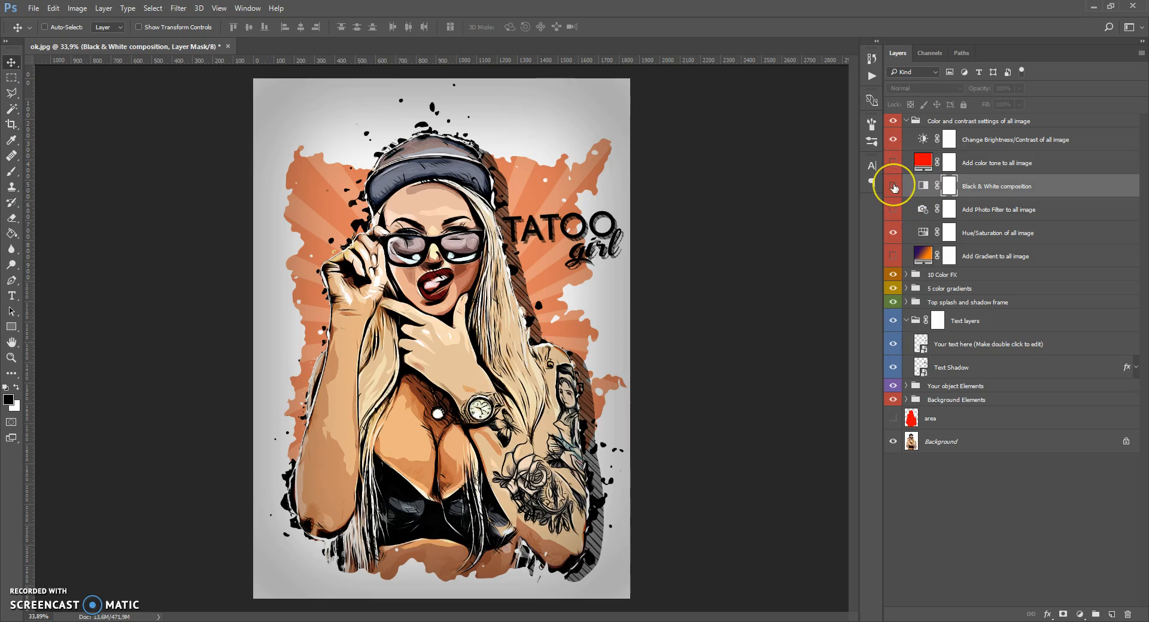
click(894, 186)
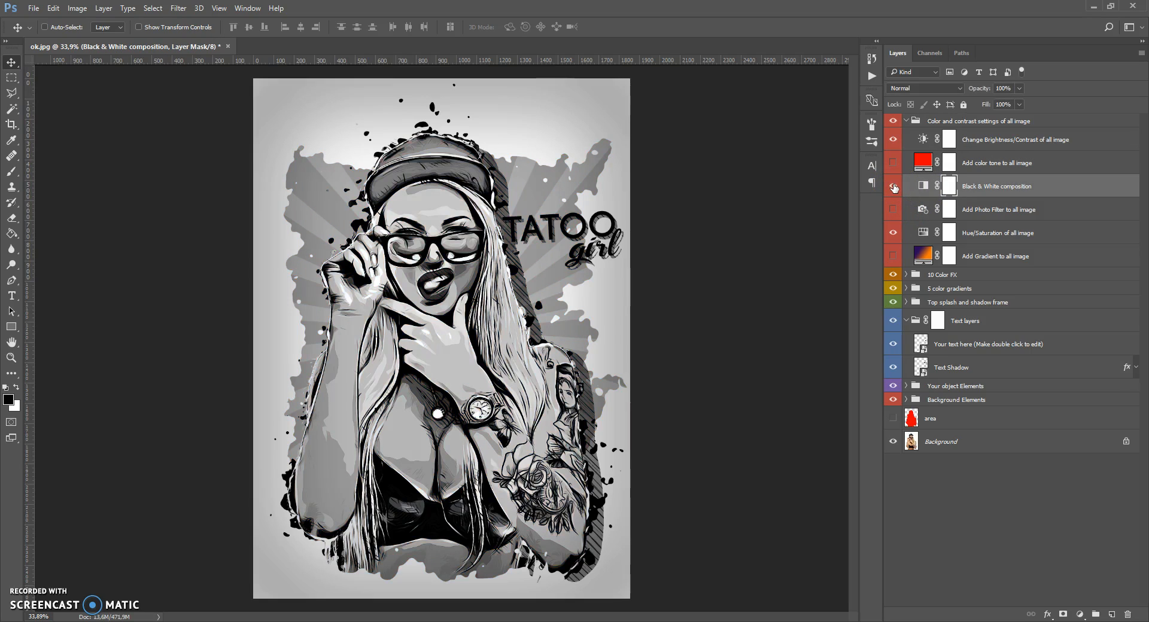
click(894, 186)
click(894, 187)
click(893, 186)
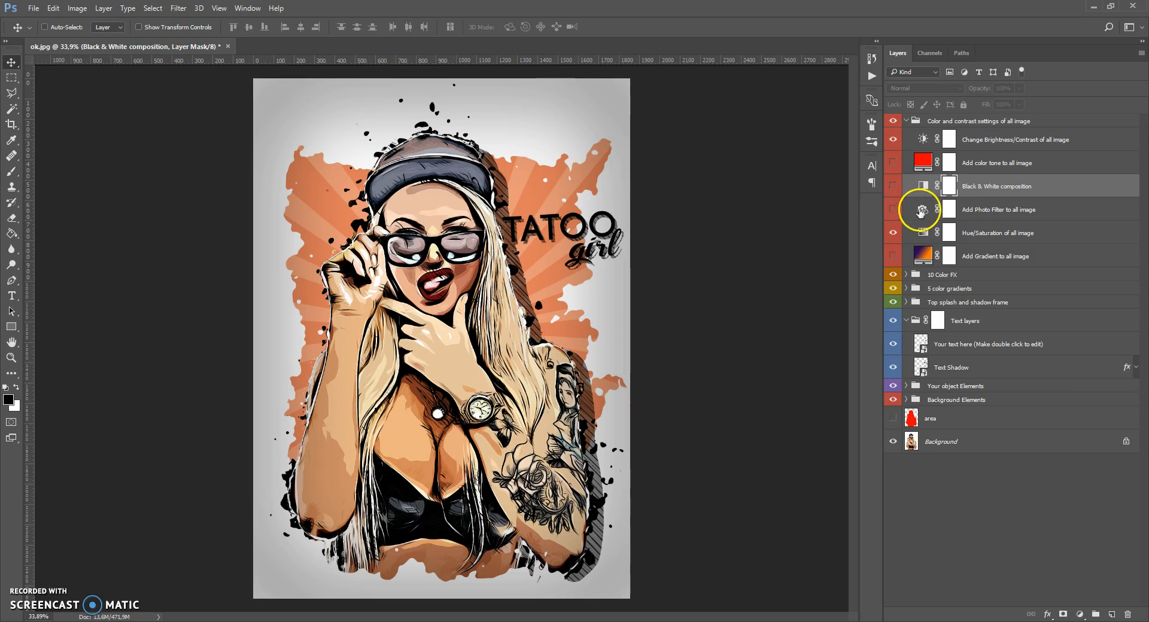
- Show the Add Photo Filter to all image layer, try several filter presets and set its filter to Deep Yellow
click(912, 207)
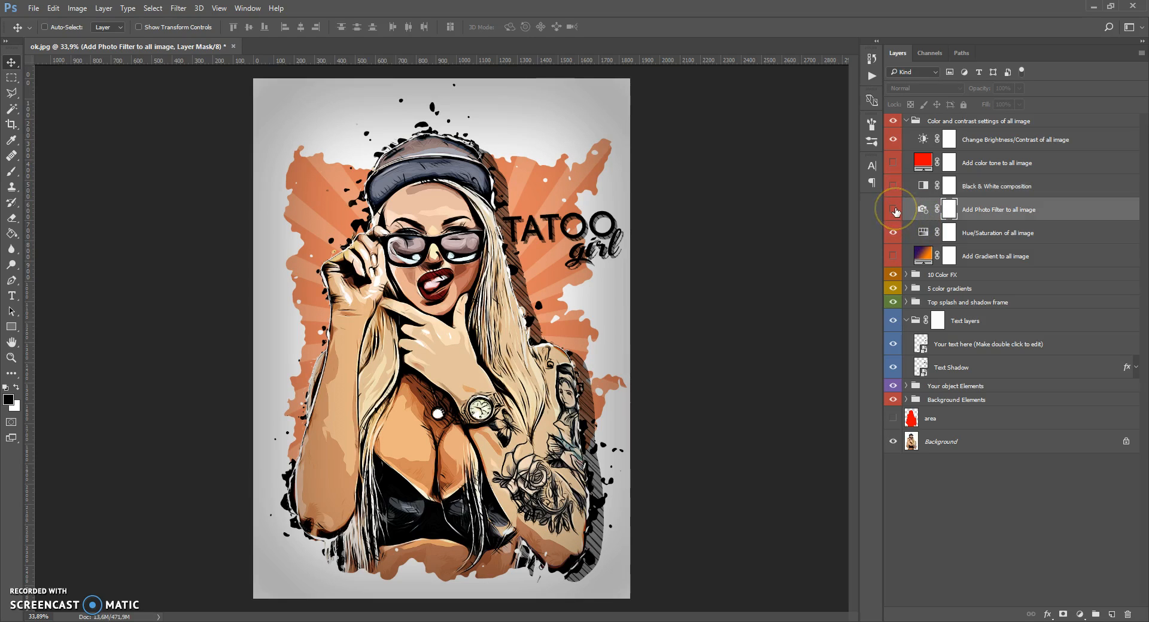
click(893, 210)
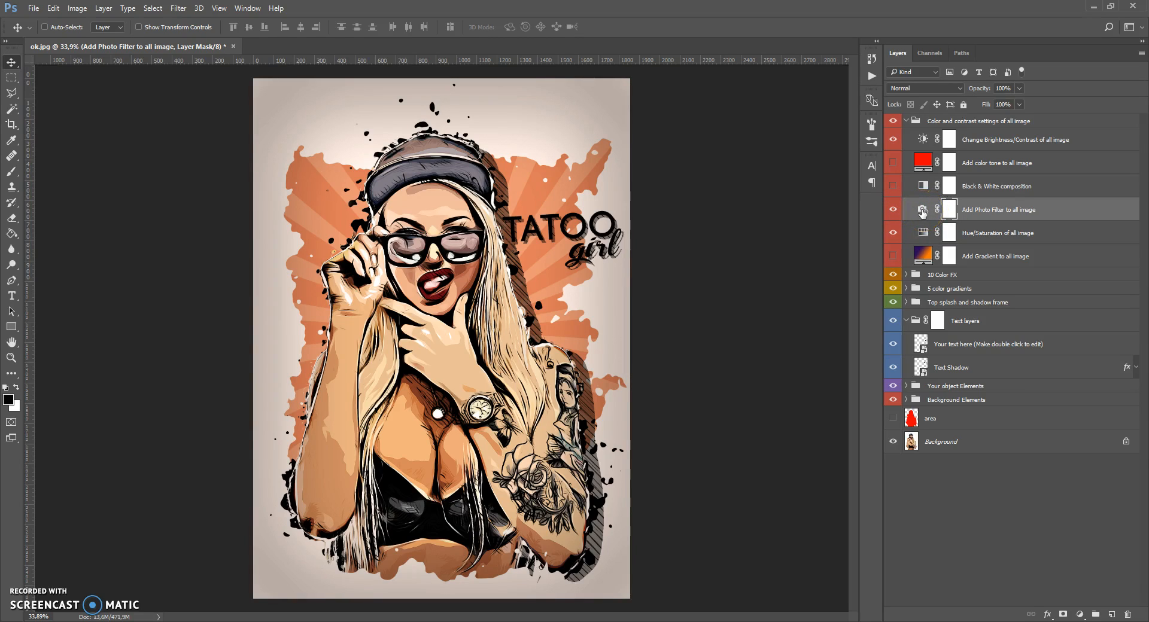
double_click(922, 210)
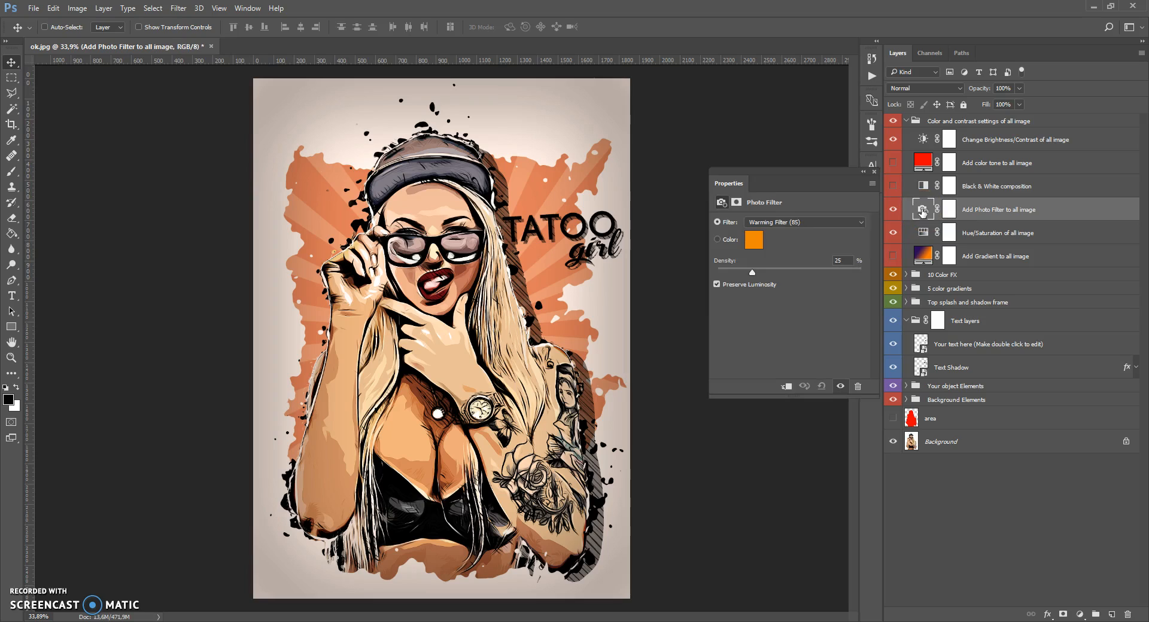
click(813, 224)
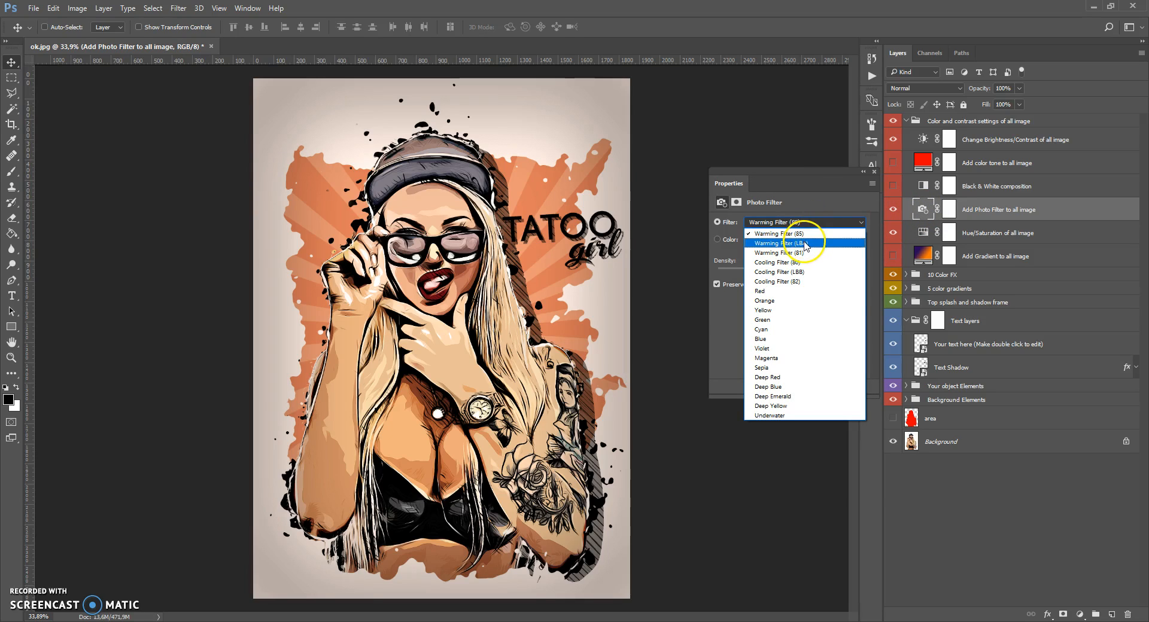
click(808, 225)
click(808, 225)
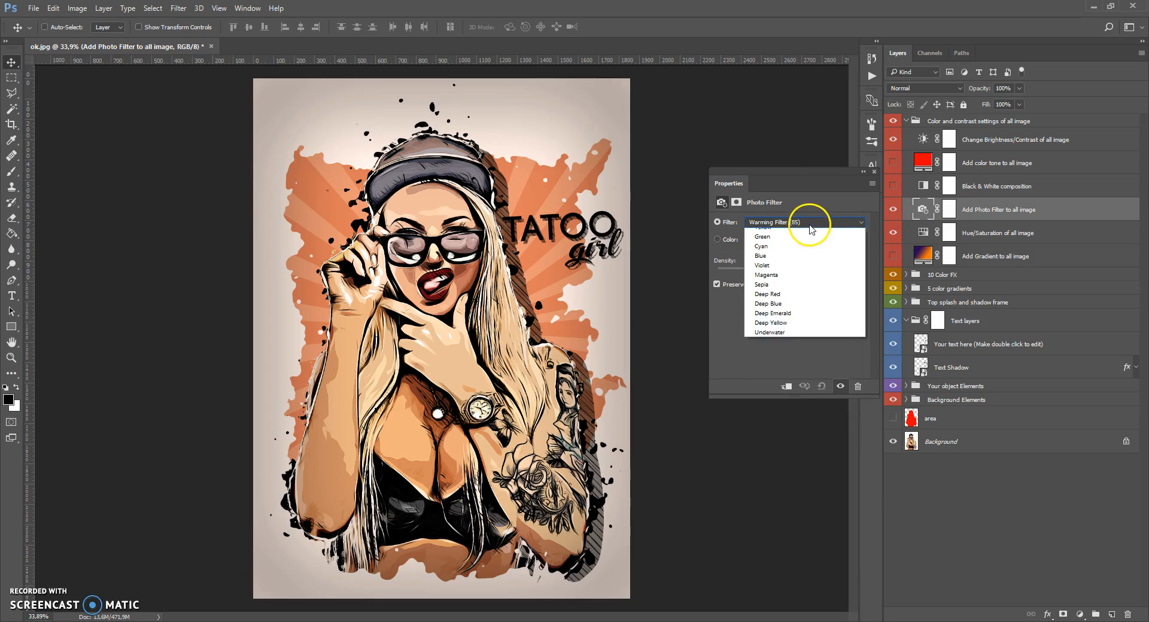
click(794, 243)
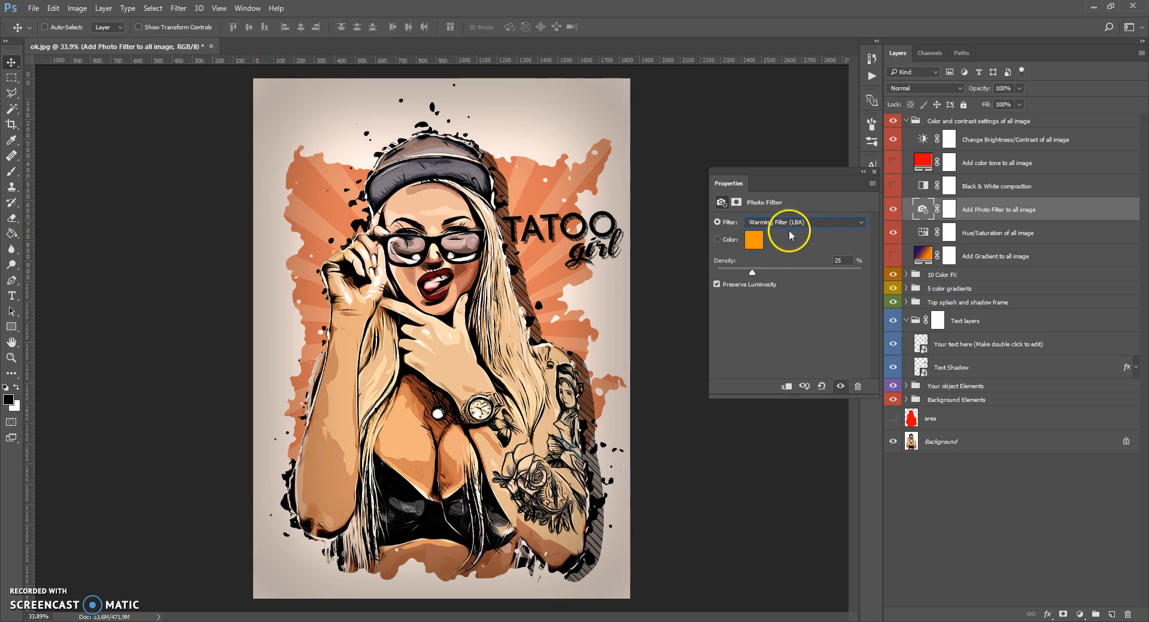
scroll(781, 221, down, 9)
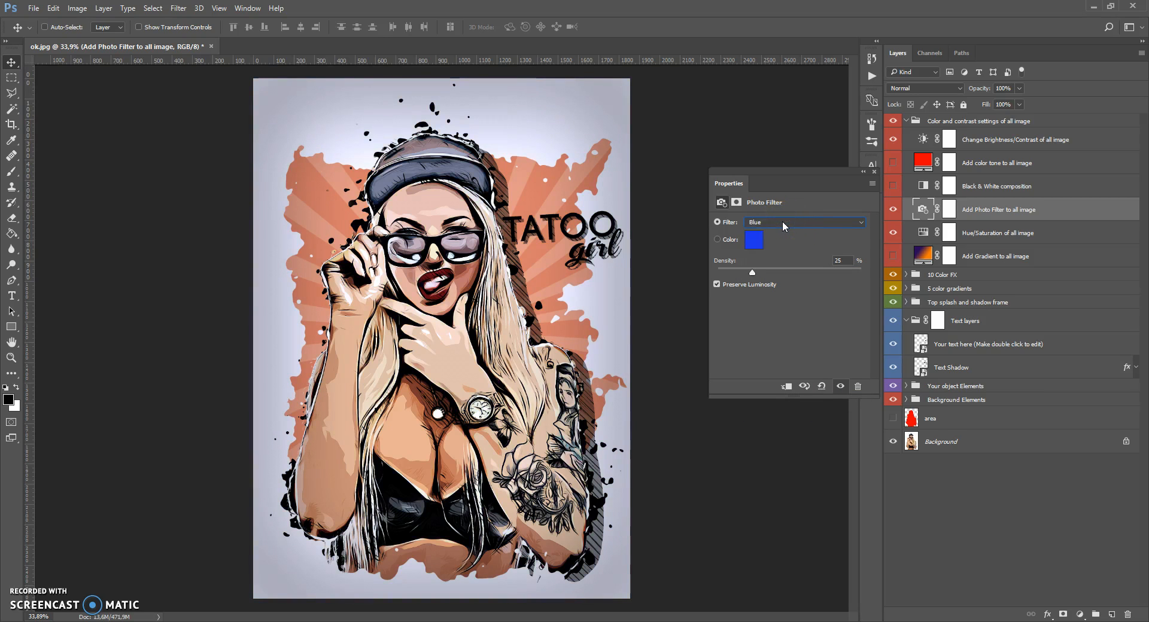
scroll(781, 221, down, 2)
- Set the photo filter's density to 56%, close its settings and hide the Add Photo Filter to all image layer
drag(752, 273, 798, 274)
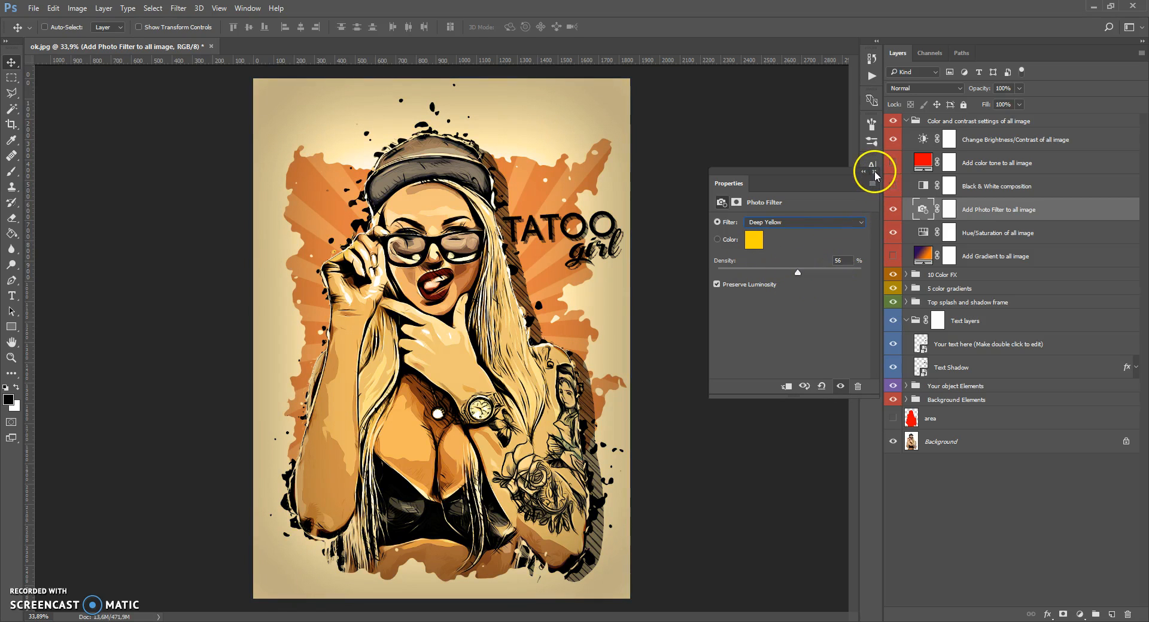
click(874, 171)
click(892, 209)
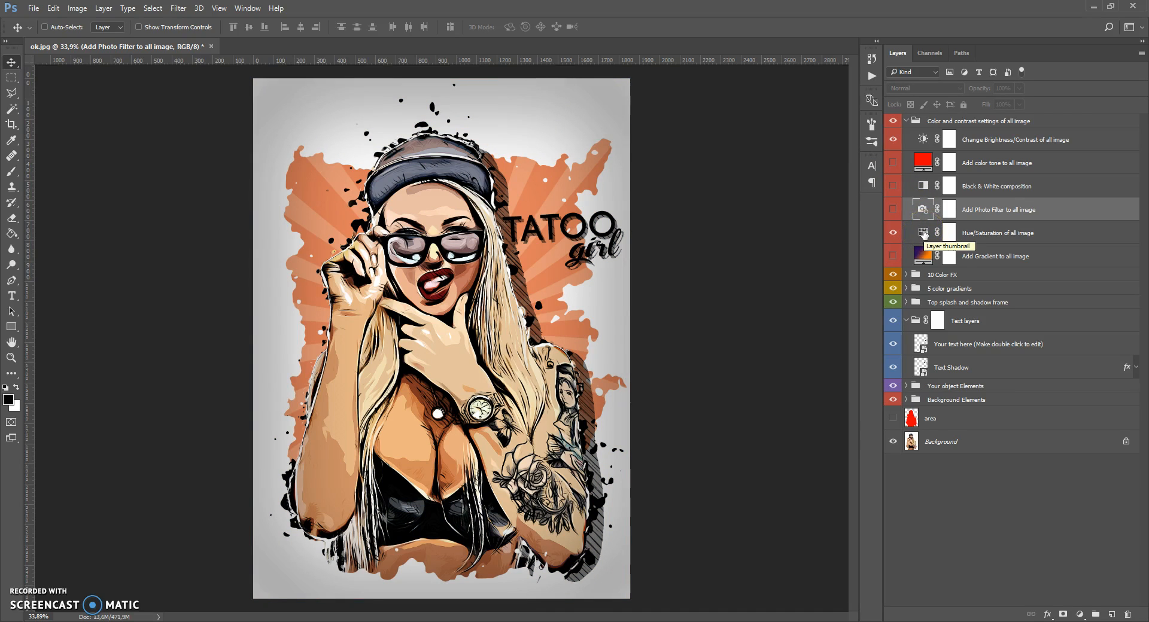
- Set the Hue/Saturation of all image layer to hue -94 and saturation +88, and hide the layer
double_click(923, 233)
click(894, 234)
drag(791, 264, 854, 293)
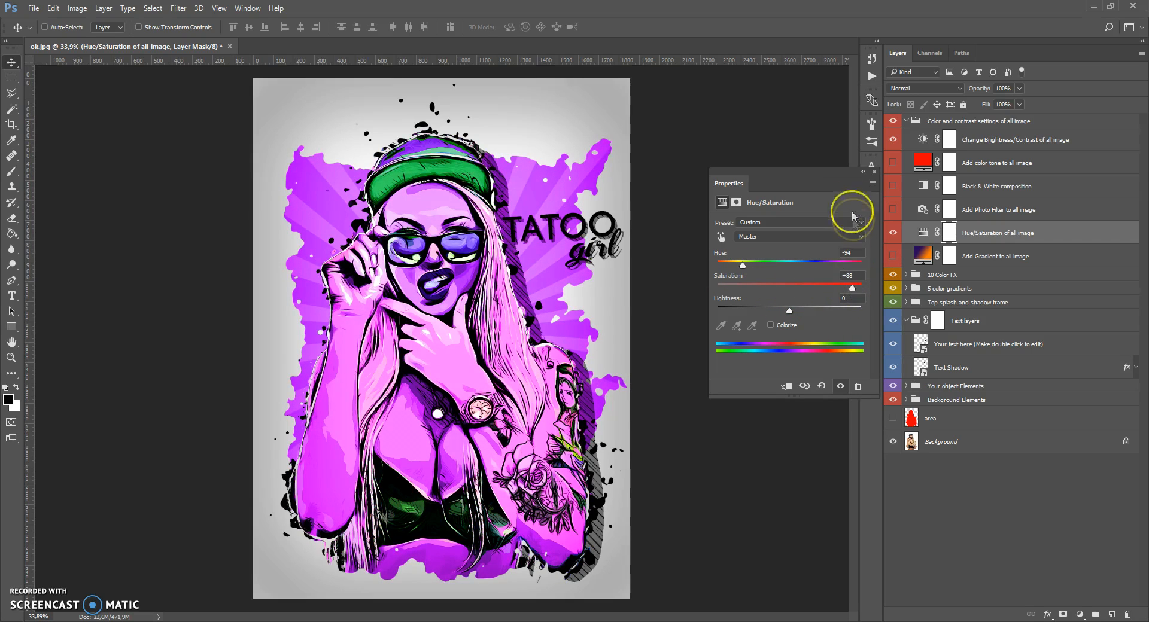
click(893, 225)
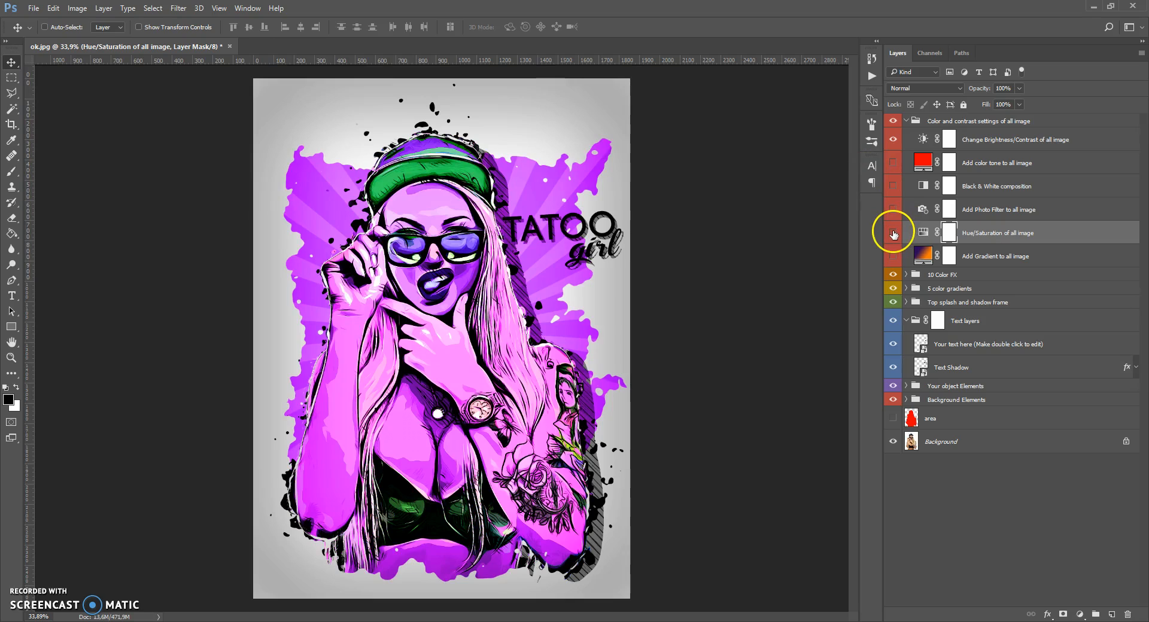
click(893, 233)
- Show the Add Gradient to all image layer, try a 180° angle and a shifted gradient, discard the changes and hide it
click(922, 256)
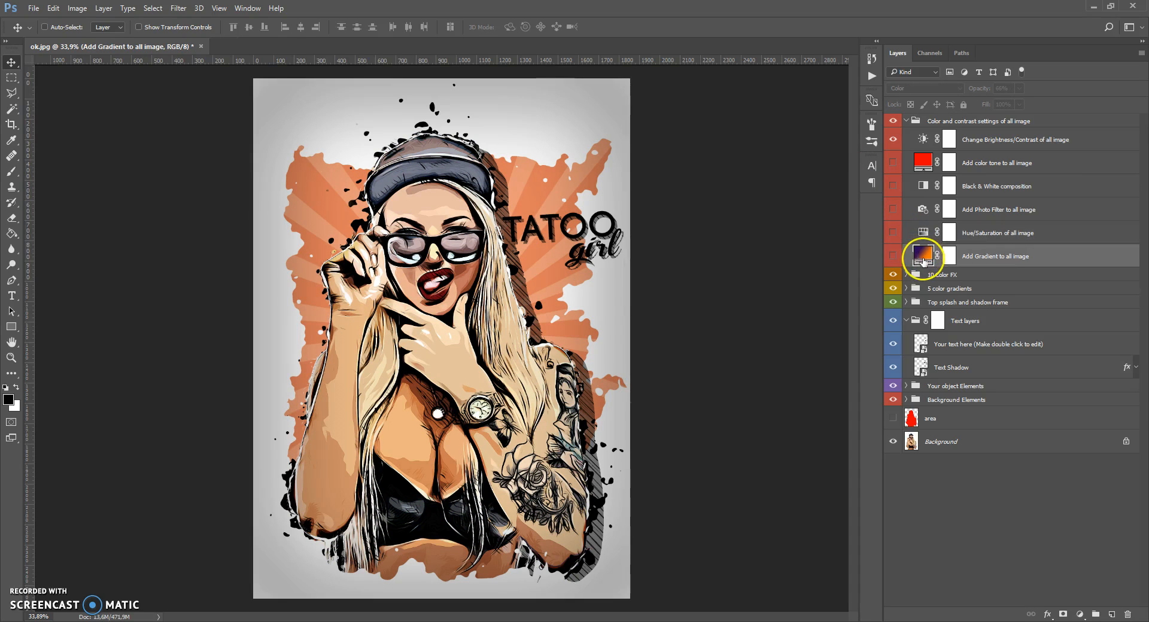
click(892, 256)
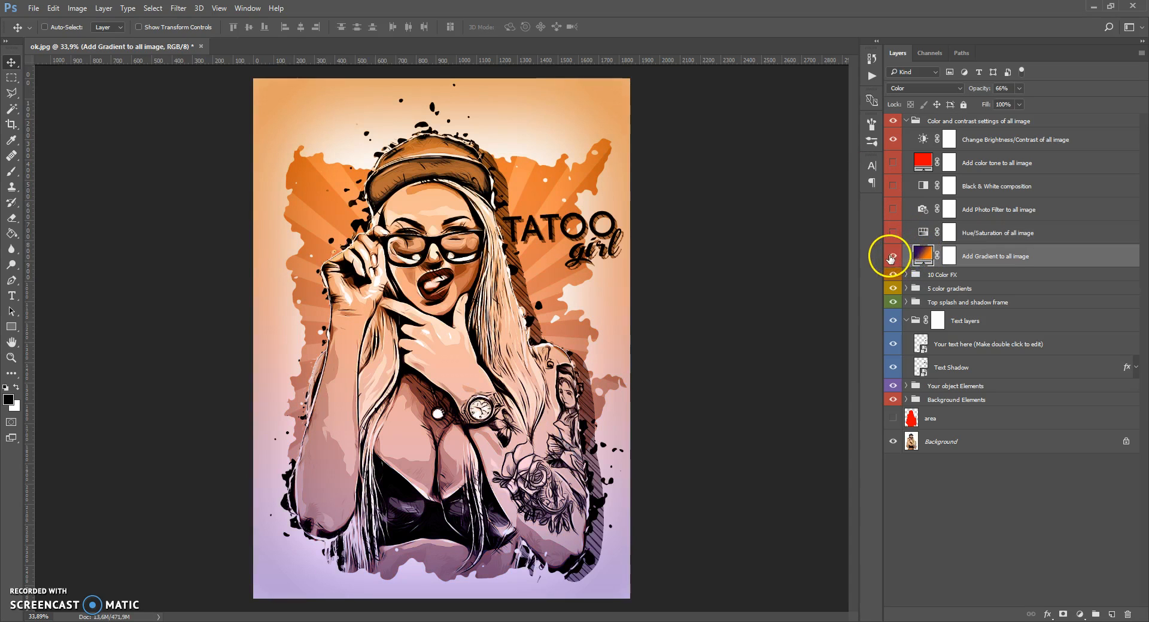
double_click(923, 256)
mouse_move(895, 342)
mouse_down()
mouse_move(879, 351)
mouse_move(891, 350)
mouse_up()
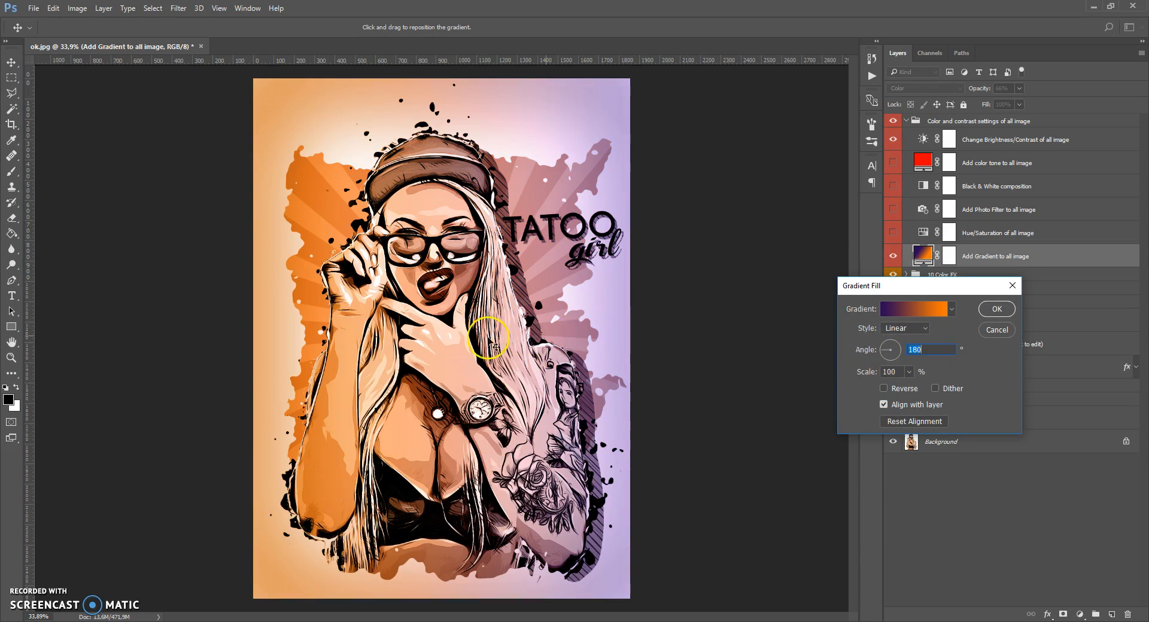
mouse_move(616, 333)
mouse_down()
mouse_move(314, 338)
mouse_move(601, 342)
mouse_up()
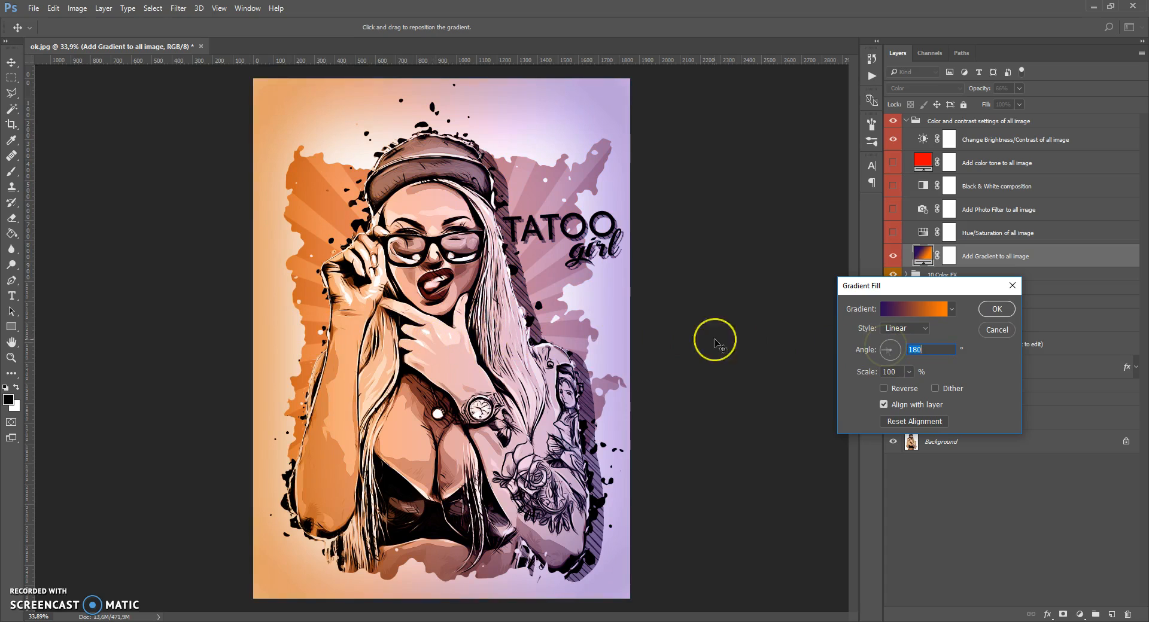
click(997, 330)
click(892, 256)
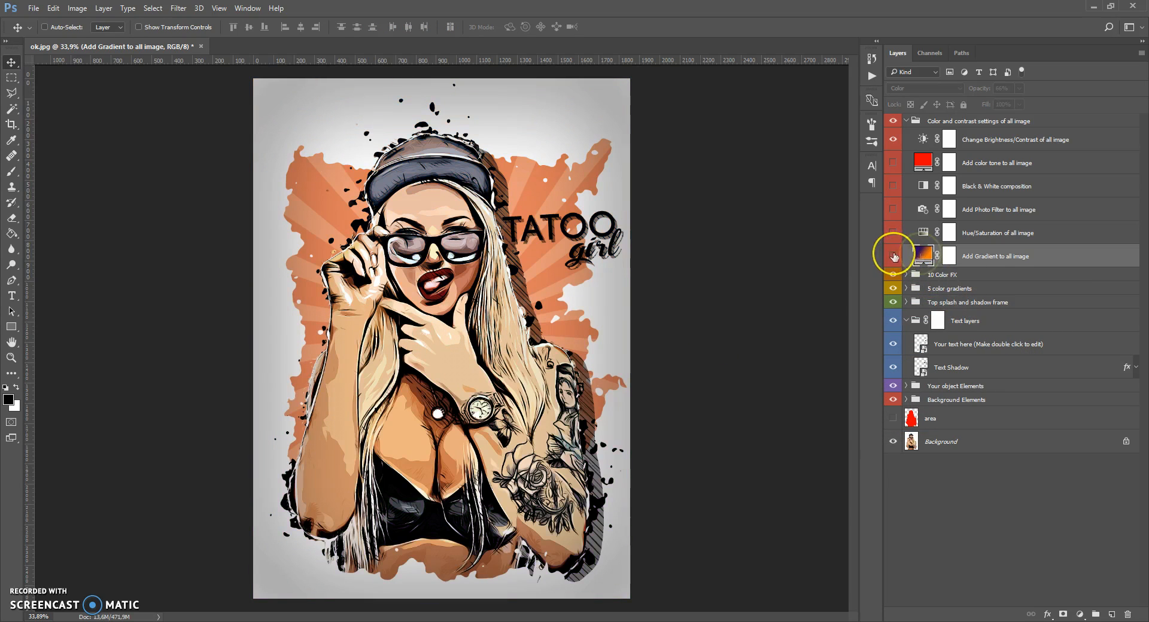
- Collapse the Color and contrast settings group and group all effect groups from it down to Background Elements
click(907, 121)
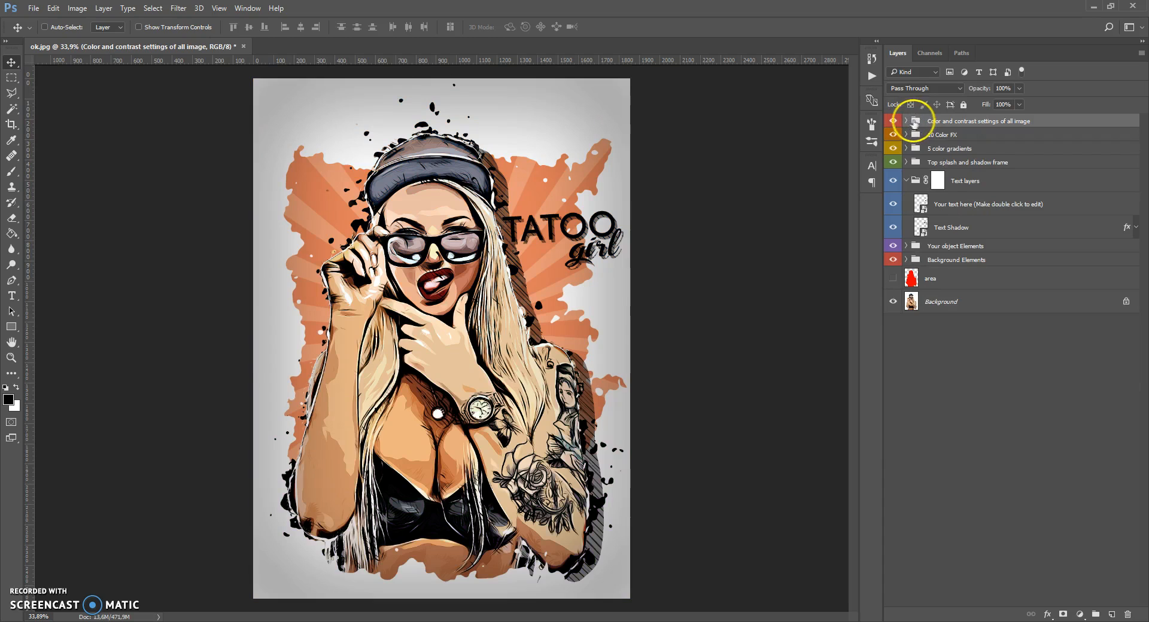
shift+click(914, 260)
key(ctrl+g)
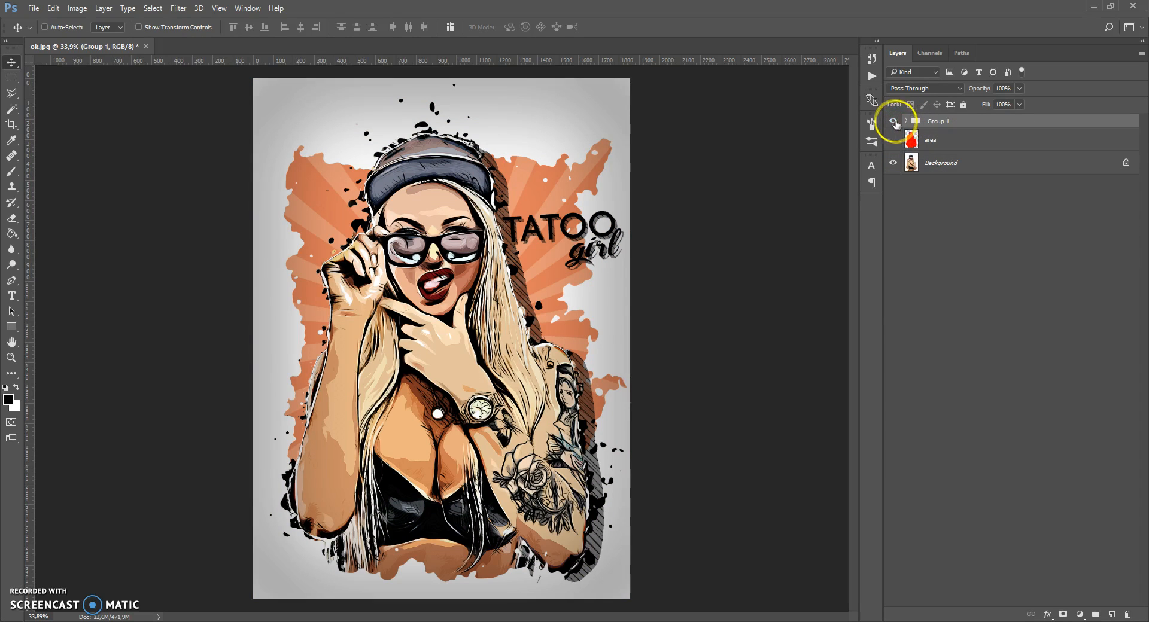
- Compare the artwork with the original photo by toggling Group 1's visibility, both in full view and close up on the face
click(892, 121)
click(892, 121)
click(893, 121)
click(892, 121)
scroll(437, 251, up, 5)
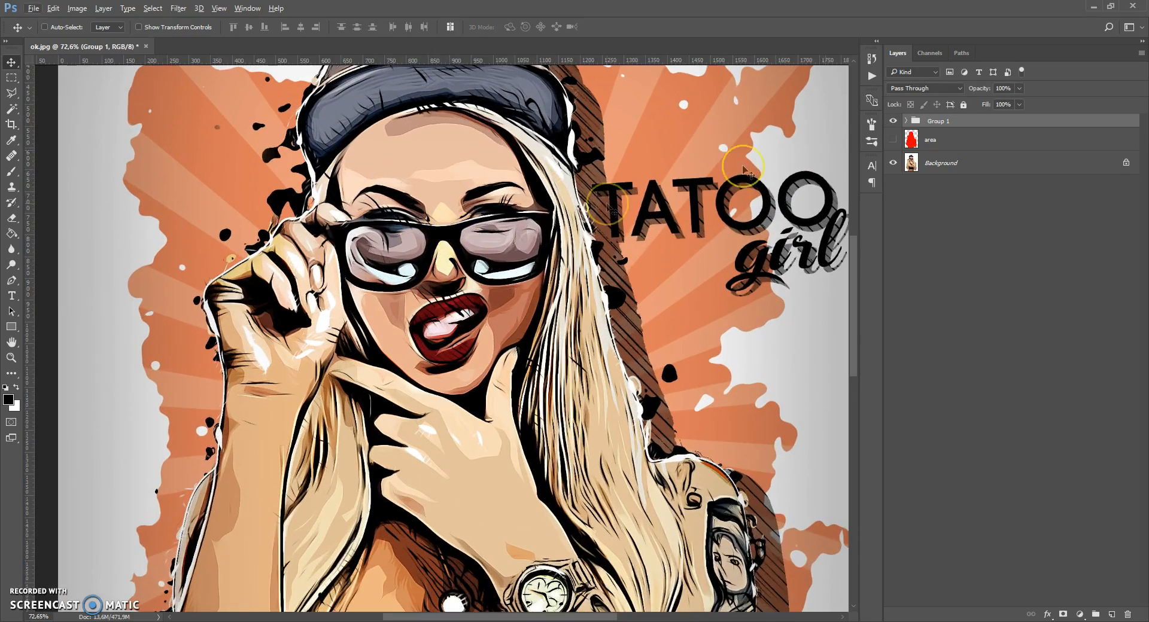
click(897, 123)
click(893, 121)
click(893, 122)
click(892, 121)
scroll(703, 226, down, 2)
scroll(700, 226, down, 2)
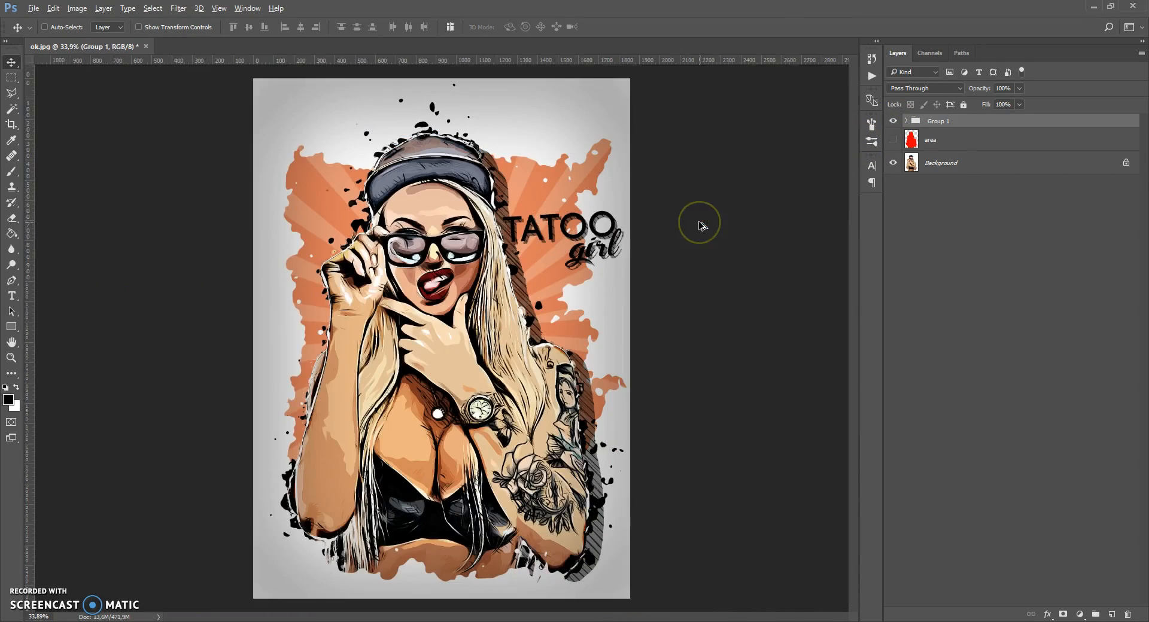